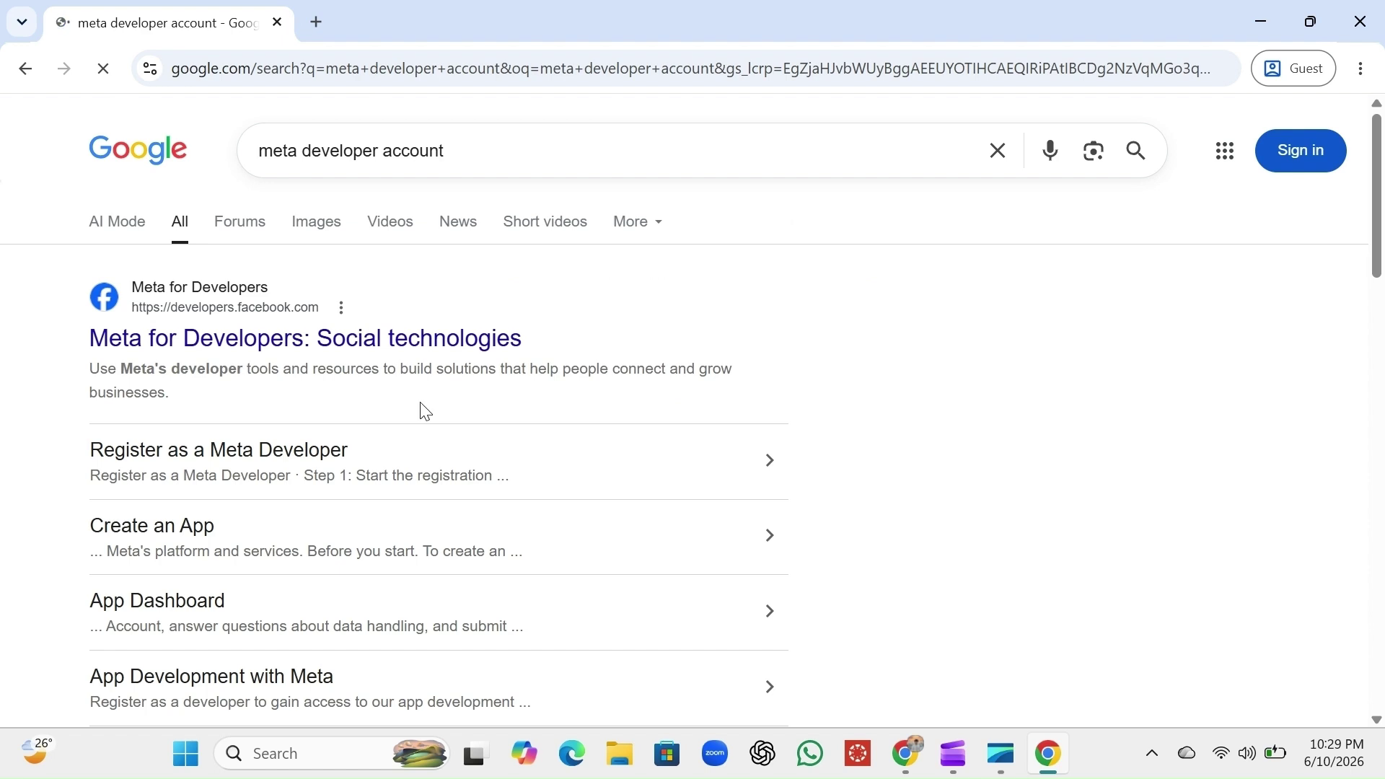
Open the 'Meta for Developers: Social technologies' result from the Google search results
left_click(346, 354)
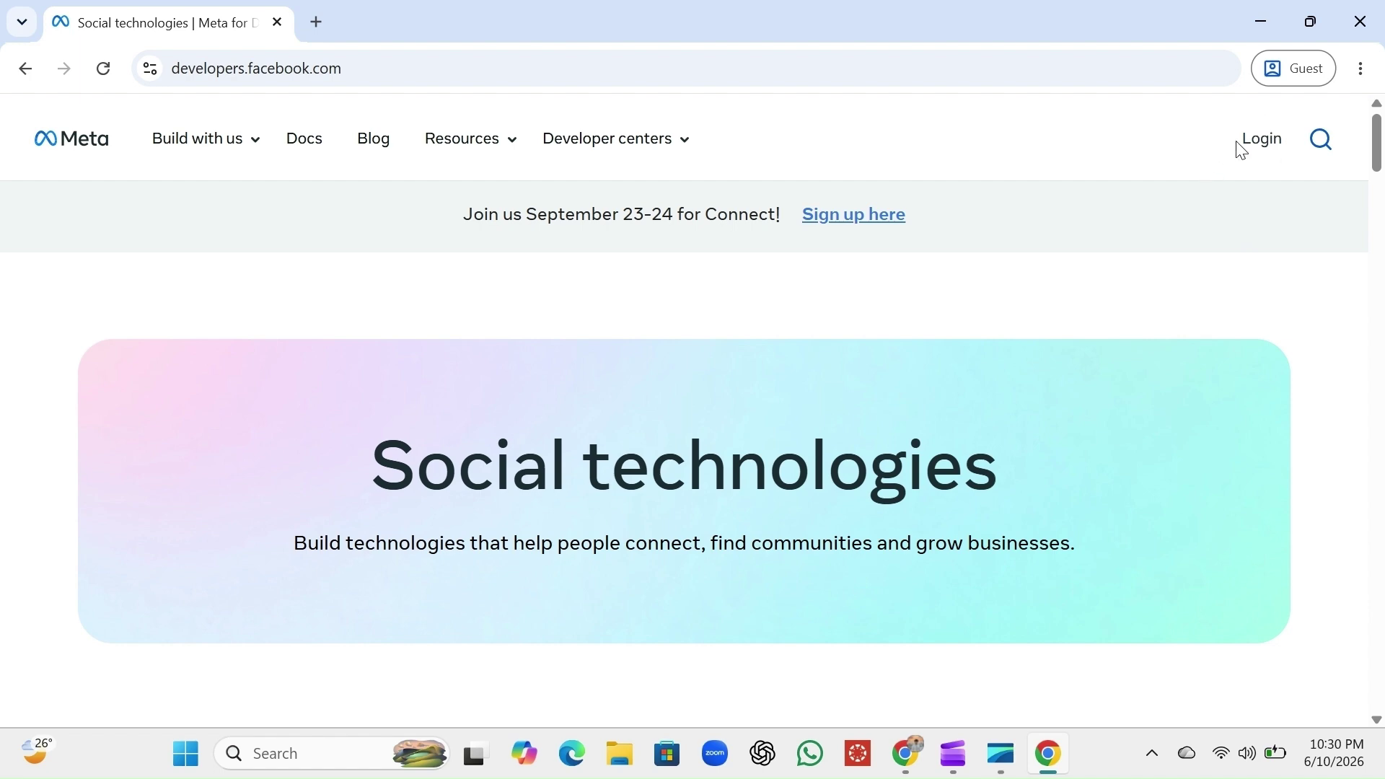
Log in to Meta for Developers with Facebook, entering the account's mobile number and password
left_click(1261, 153)
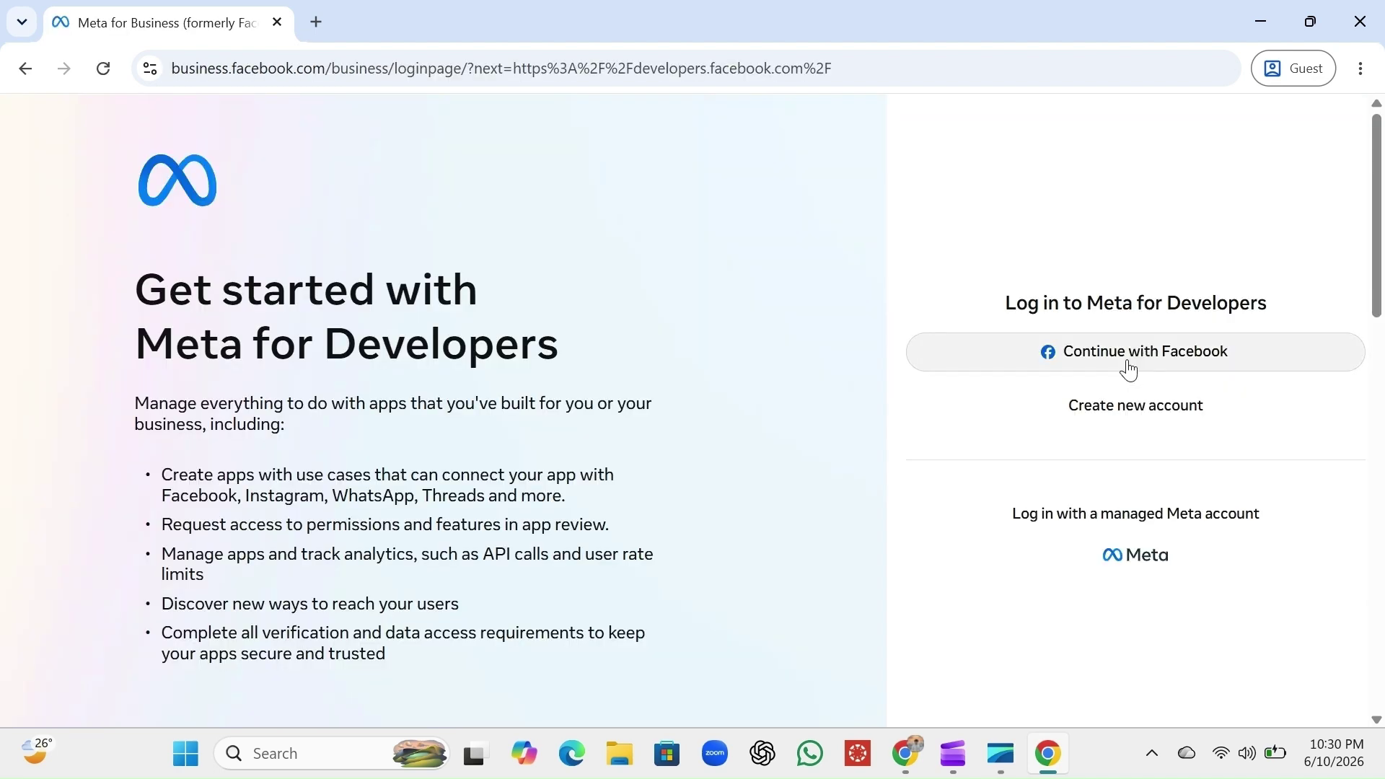
left_click(1129, 353)
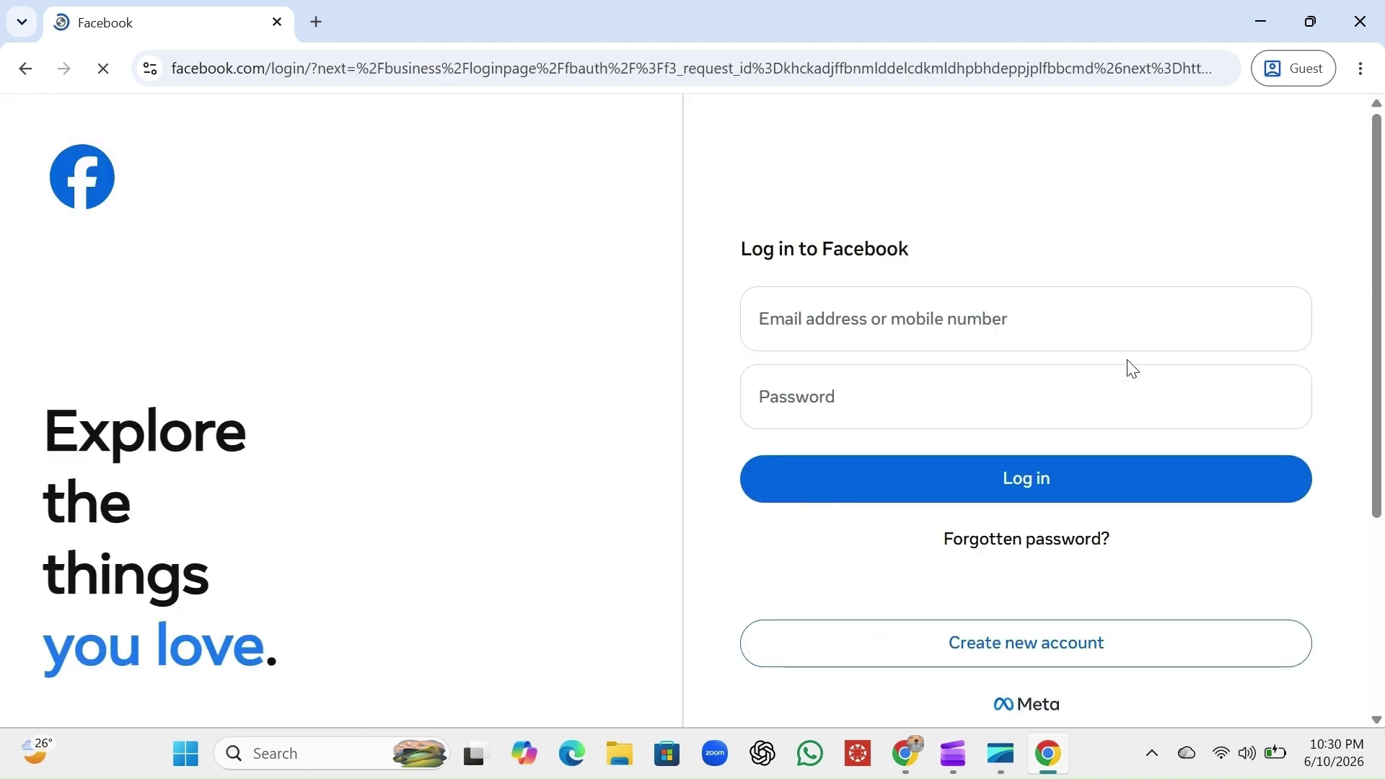
left_click(977, 323)
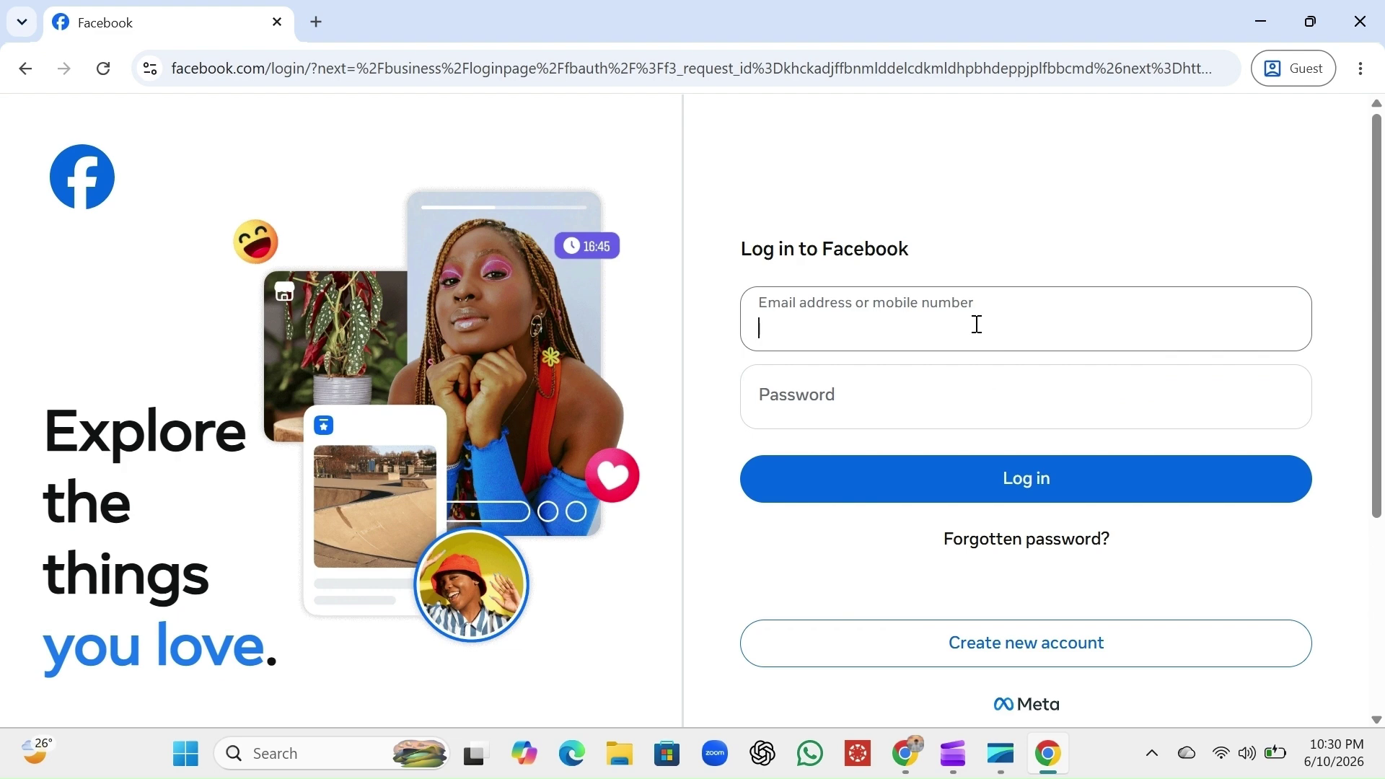
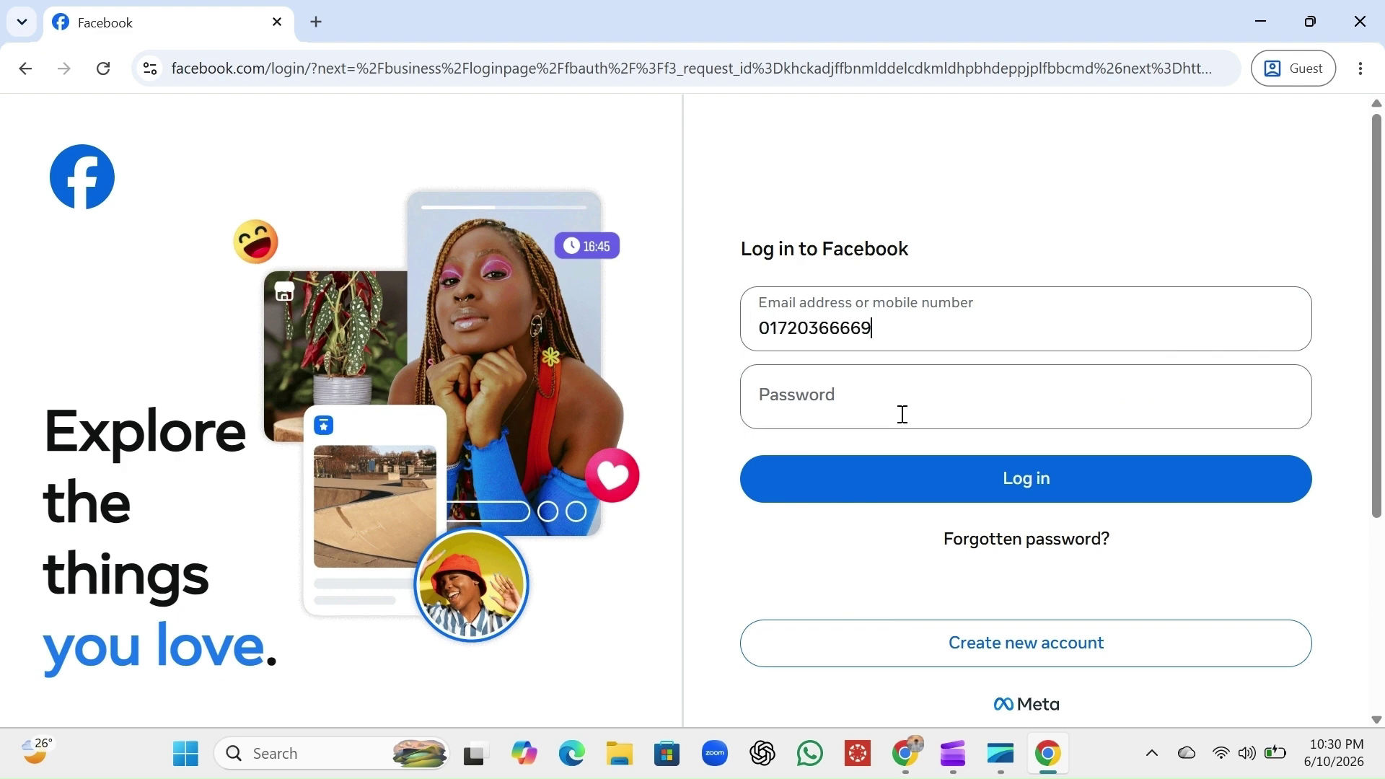
left_click(902, 413)
type("***")
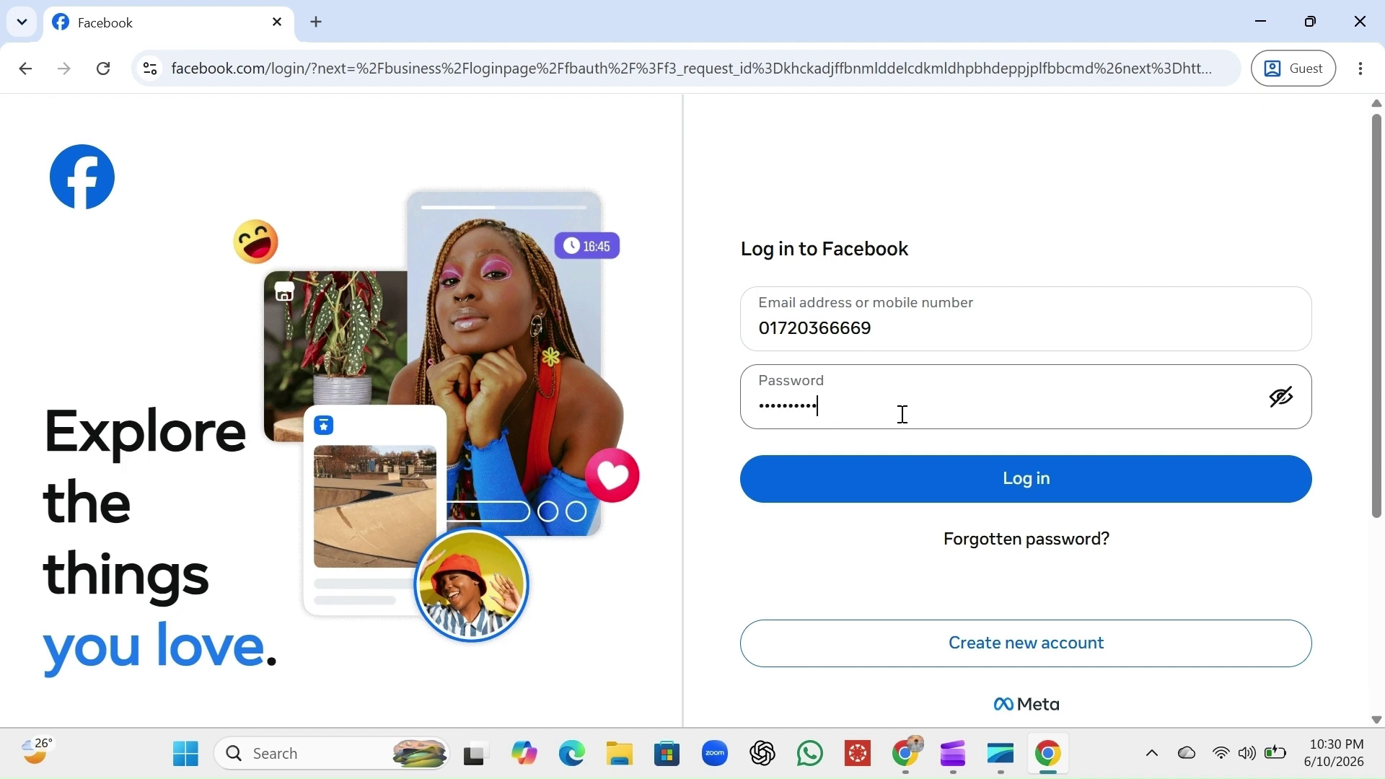
left_click(931, 478)
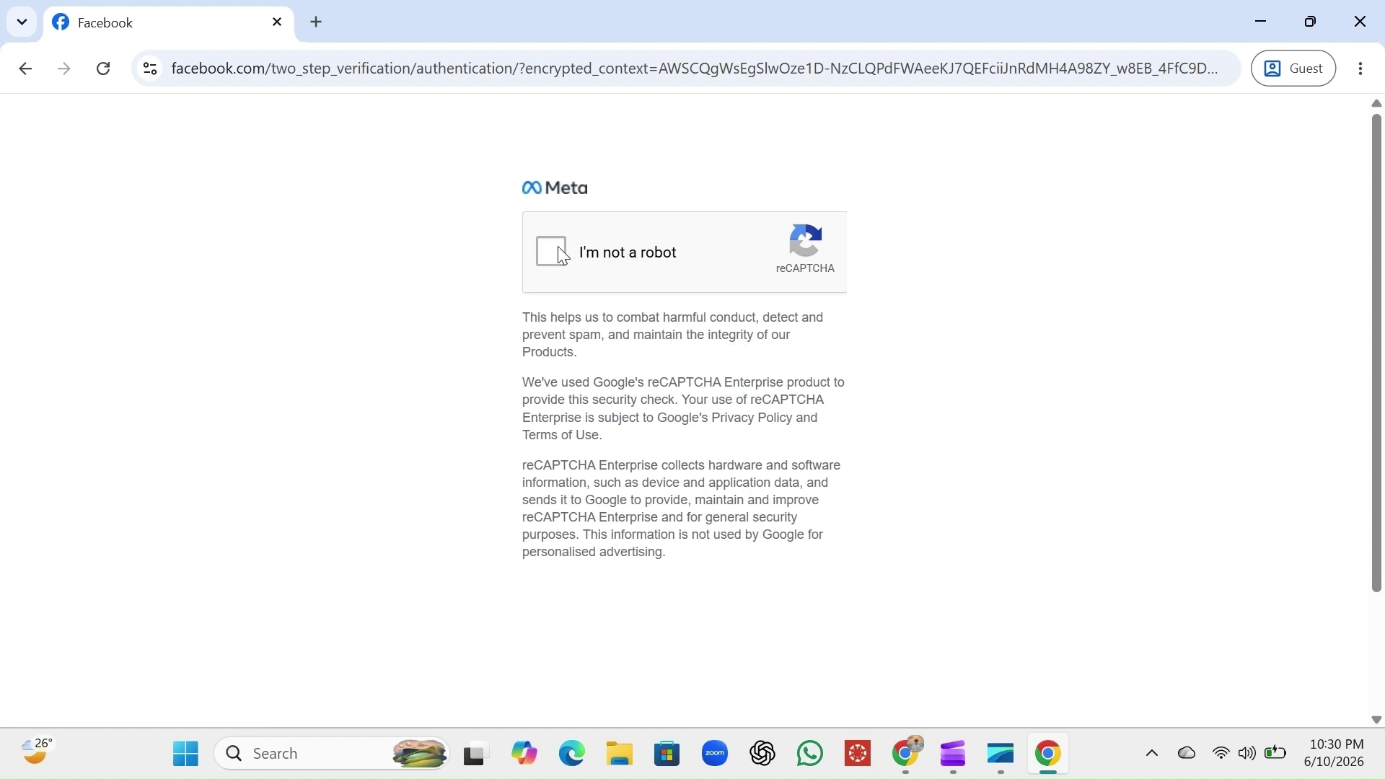
Pass the reCAPTCHA by ticking 'I'm not a robot' and selecting the four motorcycle tiles
left_click(557, 246)
left_click(654, 490)
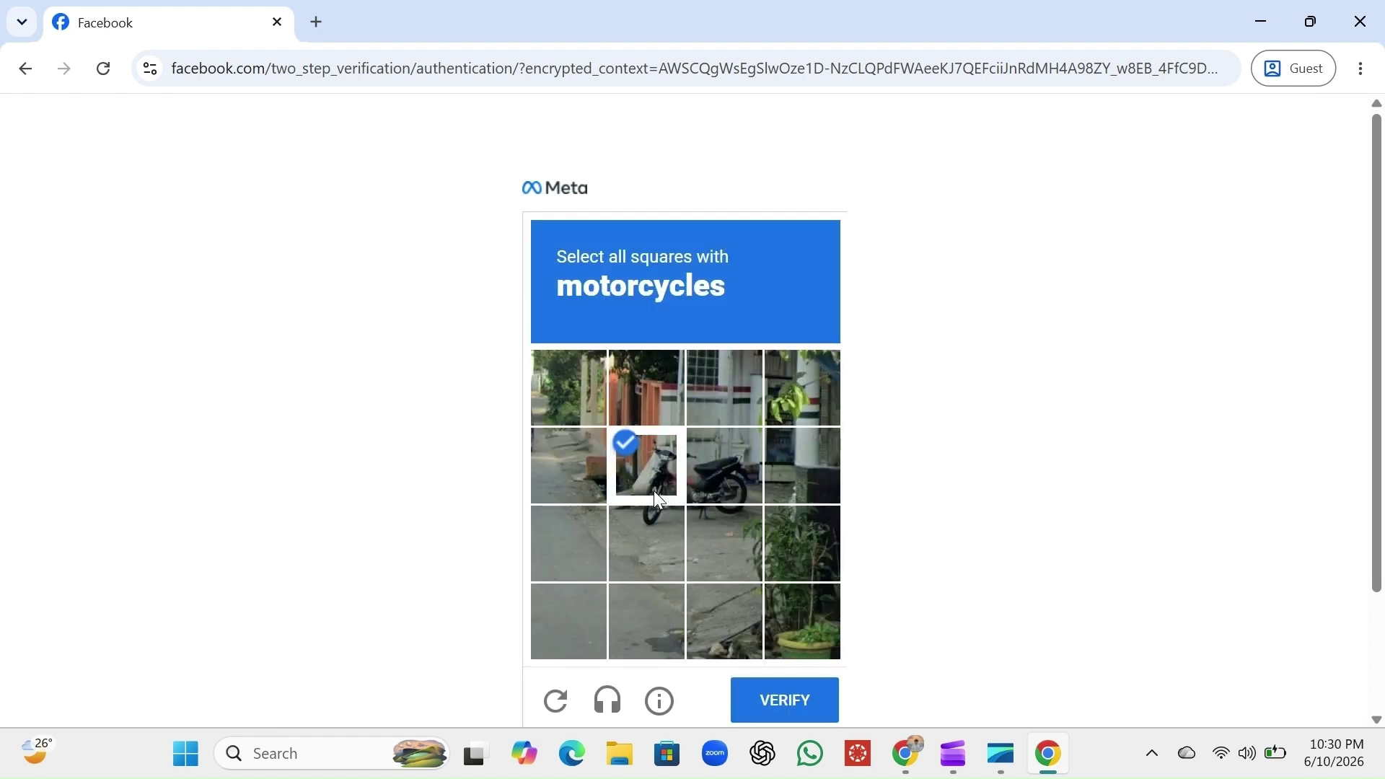
left_click(728, 478)
left_click(720, 527)
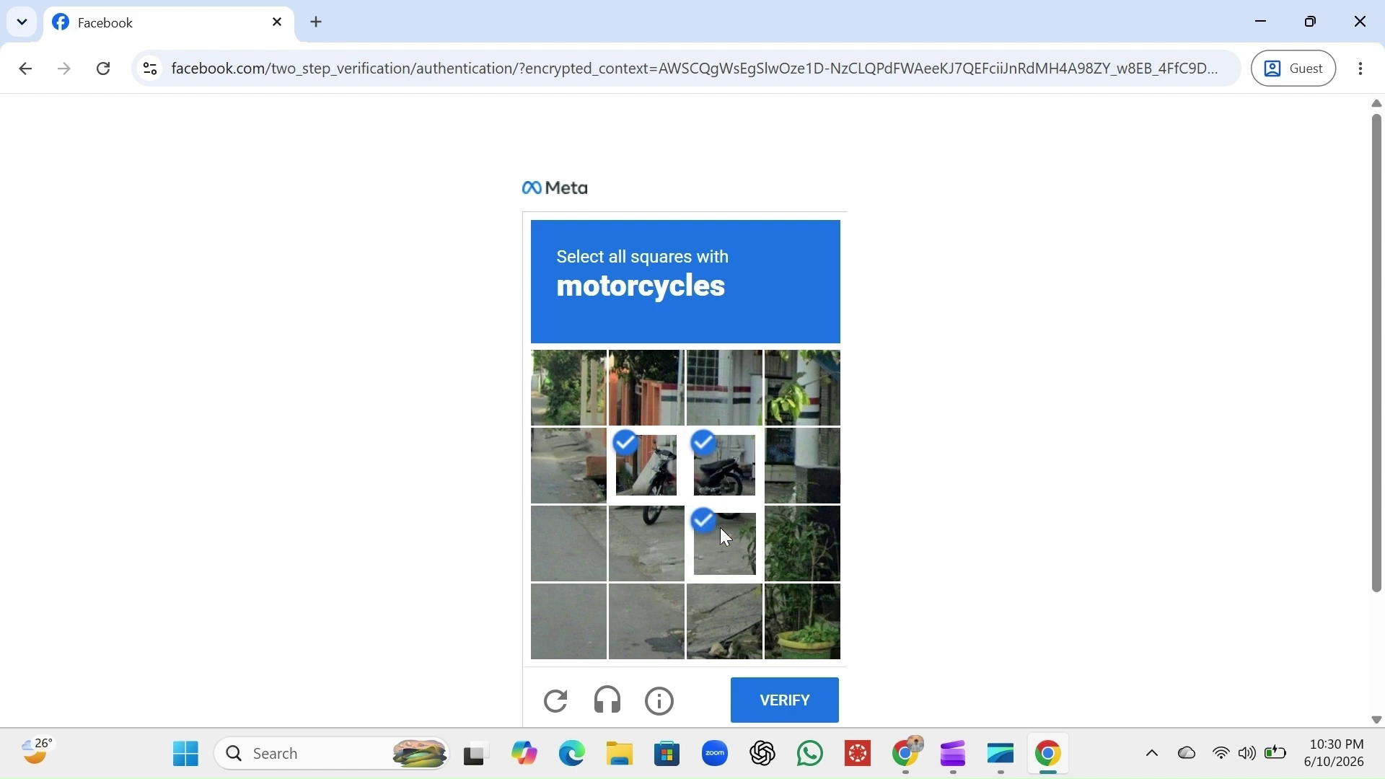
left_click(661, 531)
left_click(796, 713)
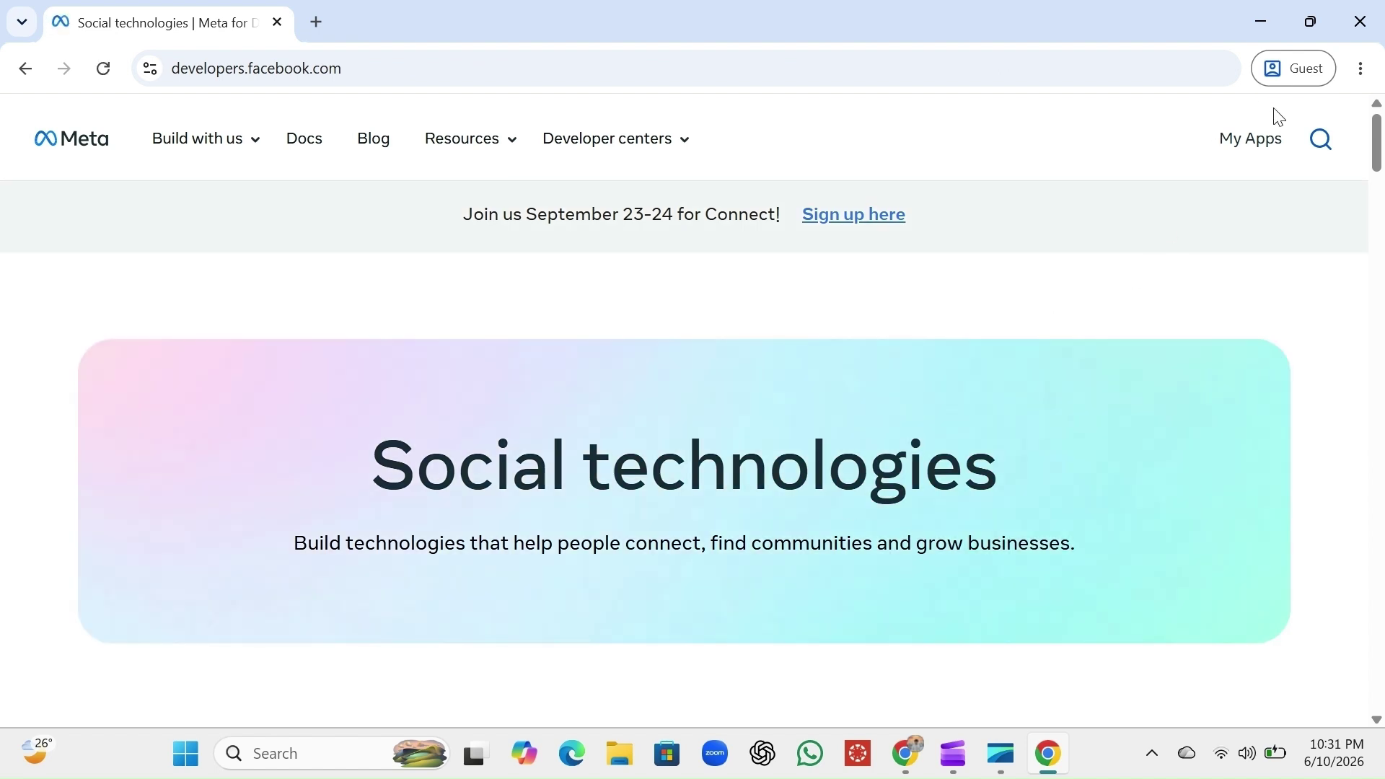
From My Apps, start a new app with the Create App button
left_click(1256, 144)
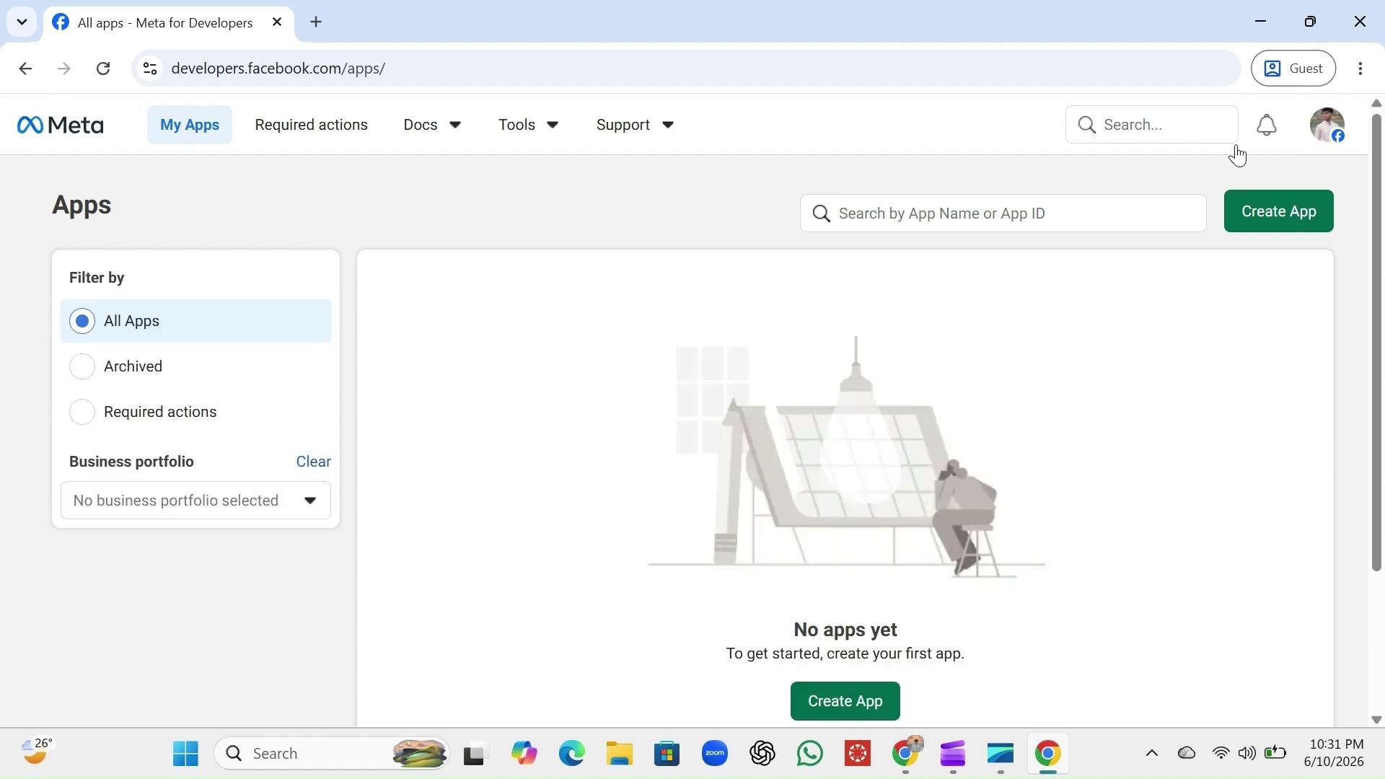
scroll(1090, 469, "down", 1)
scroll(1089, 469, "down", 1)
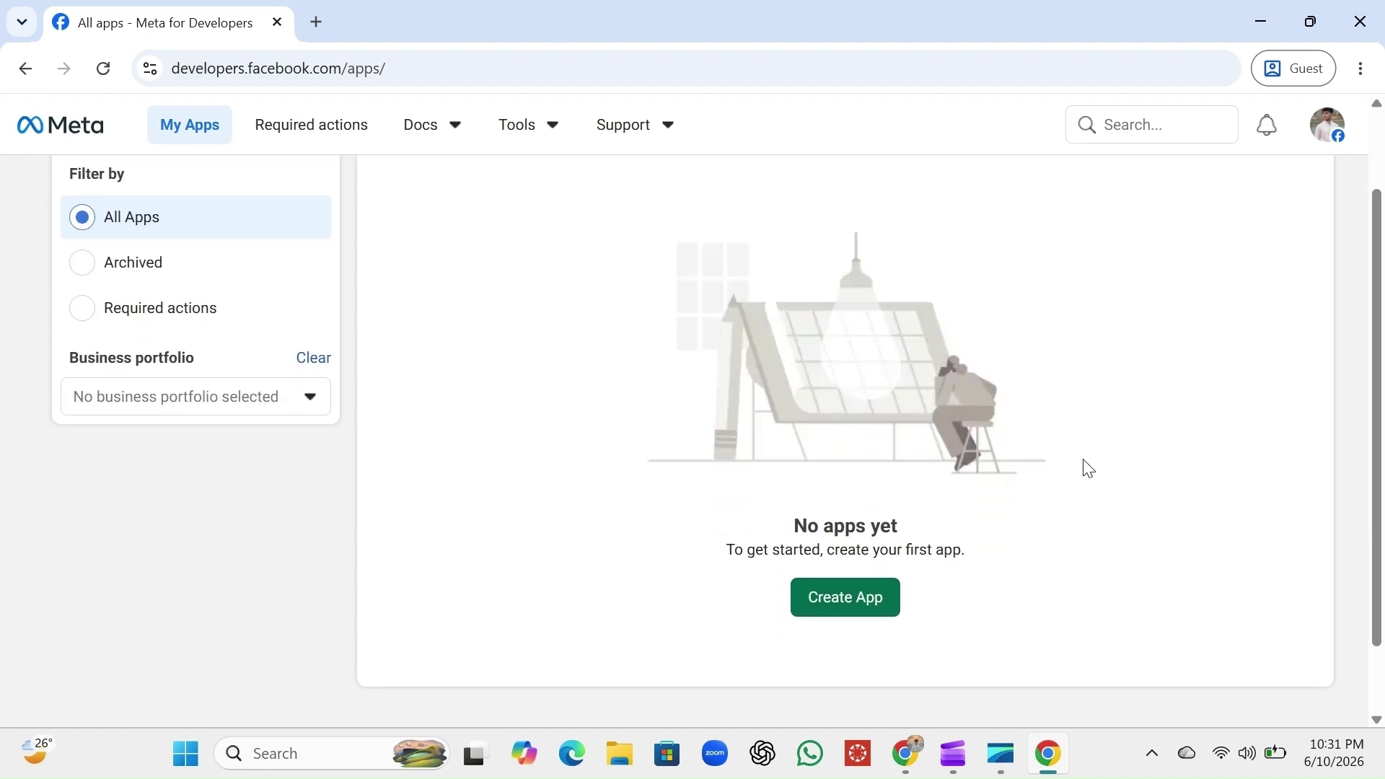
scroll(1090, 469, "up", 3)
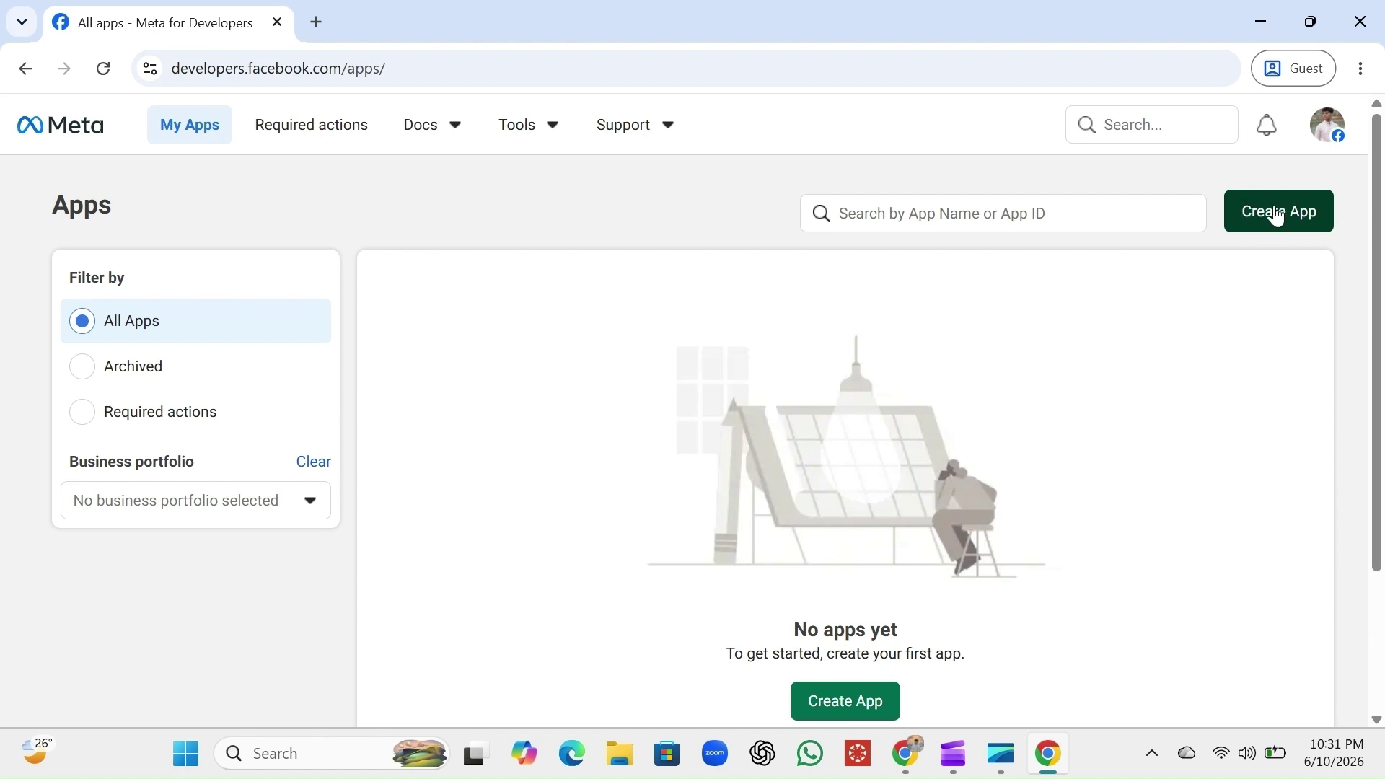
left_click(1277, 215)
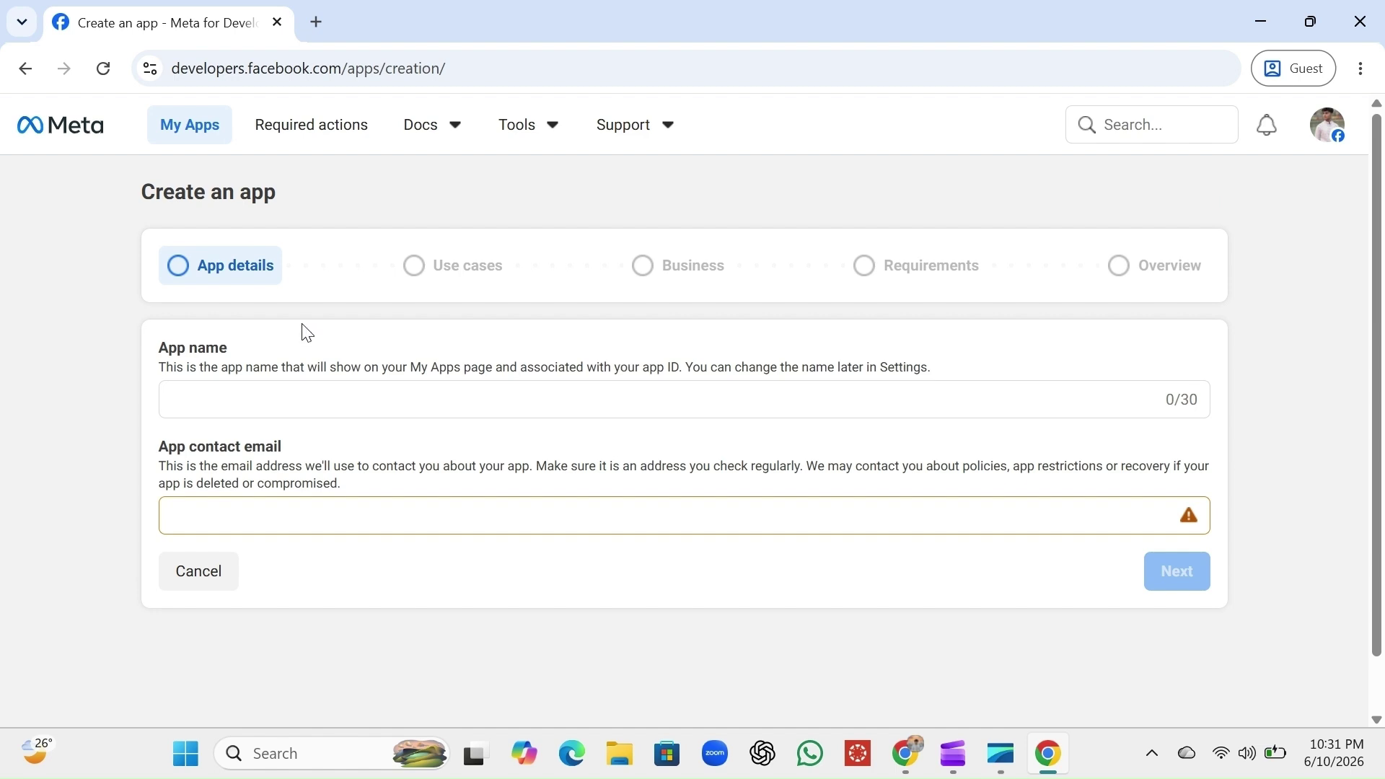
Name the app 'Simi AI', fill in the contact e-mail, and continue to use cases
left_click(281, 396)
type("Simi AI")
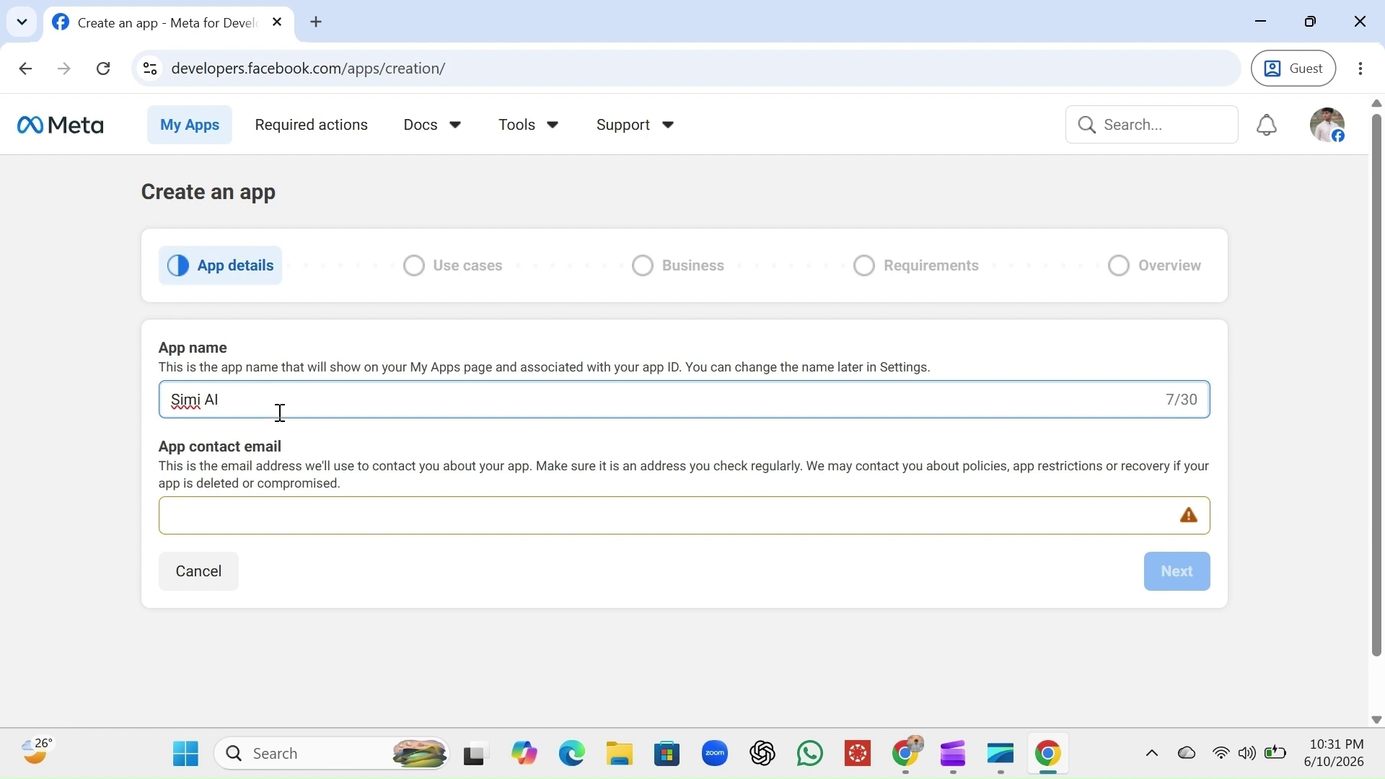
left_click(267, 516)
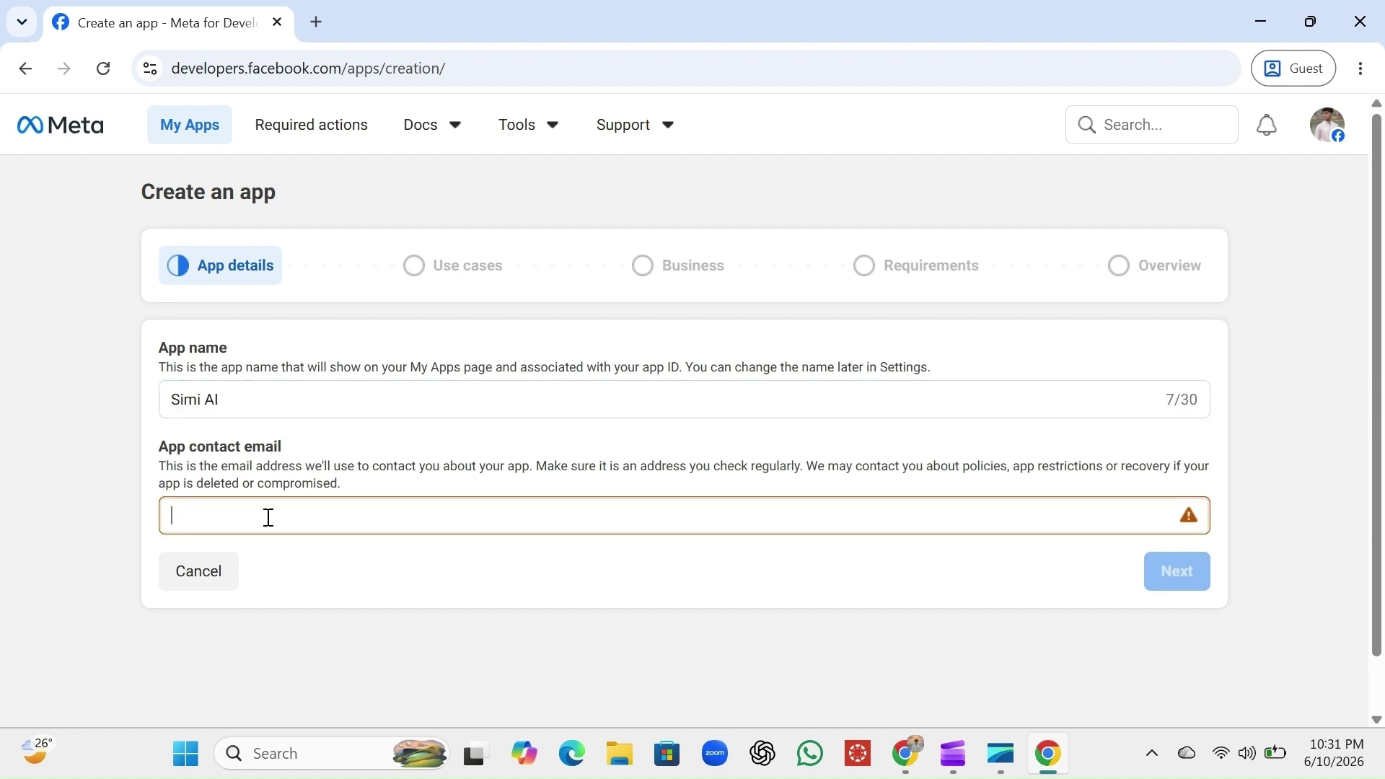
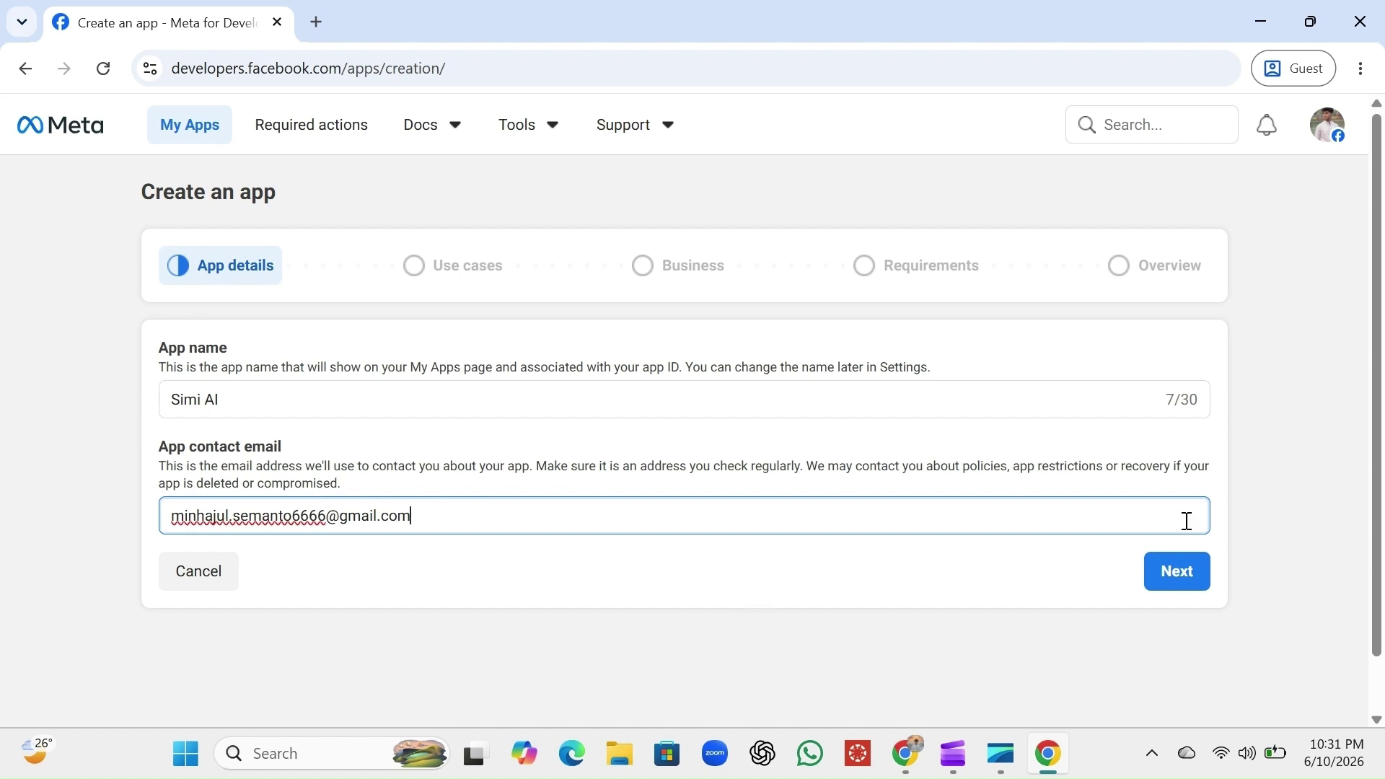
left_click(1171, 613)
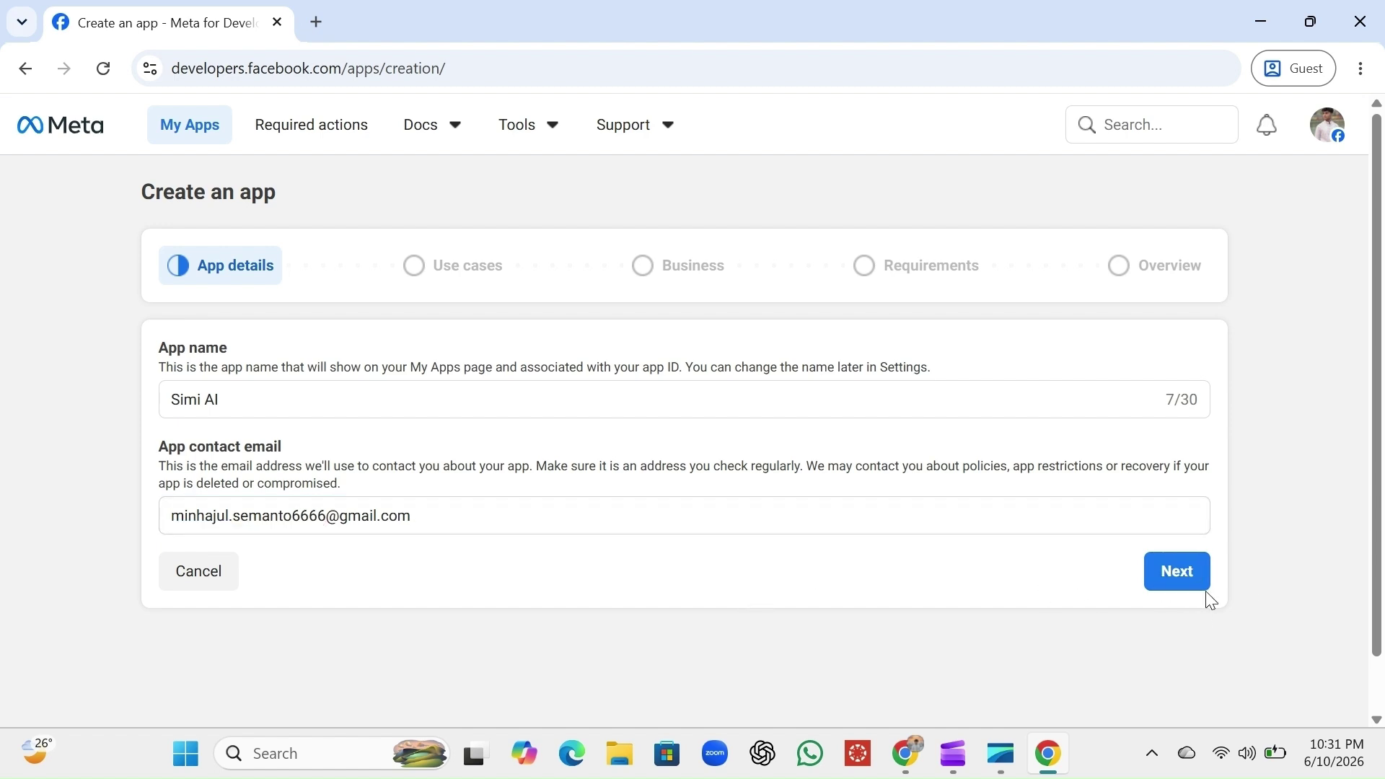
left_click(1184, 589)
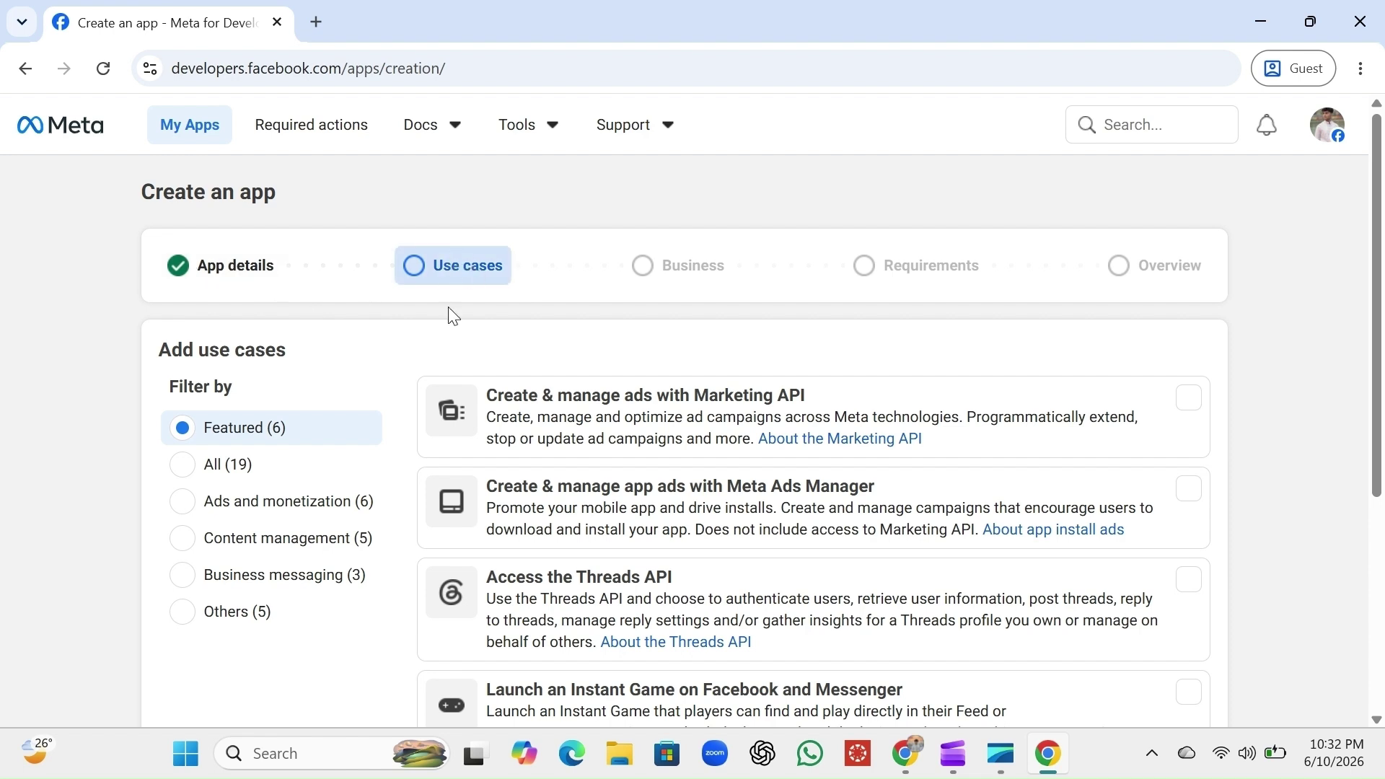
Add the Business messaging use case 'Engage with customers on Messenger from Meta' without a business portfolio
scroll(448, 316, "down", 2)
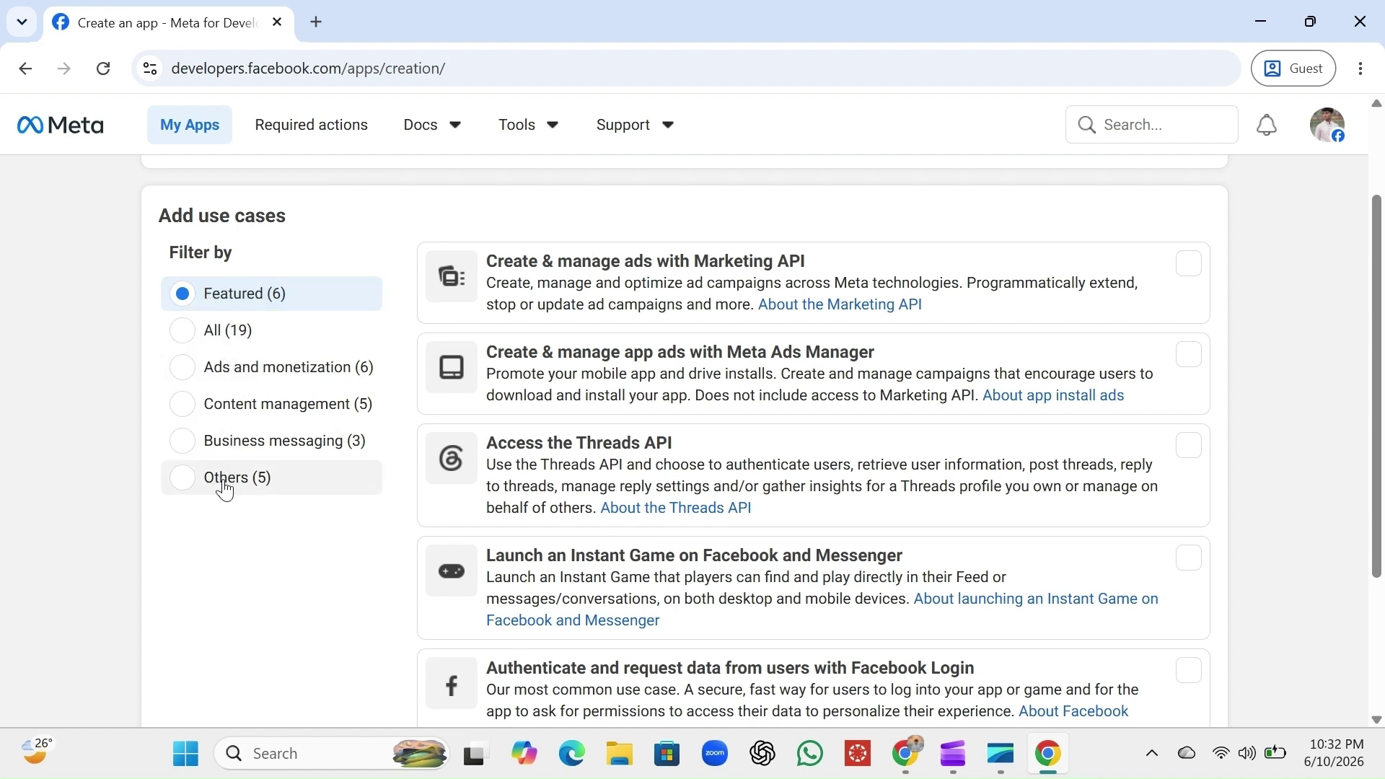
left_click(183, 447)
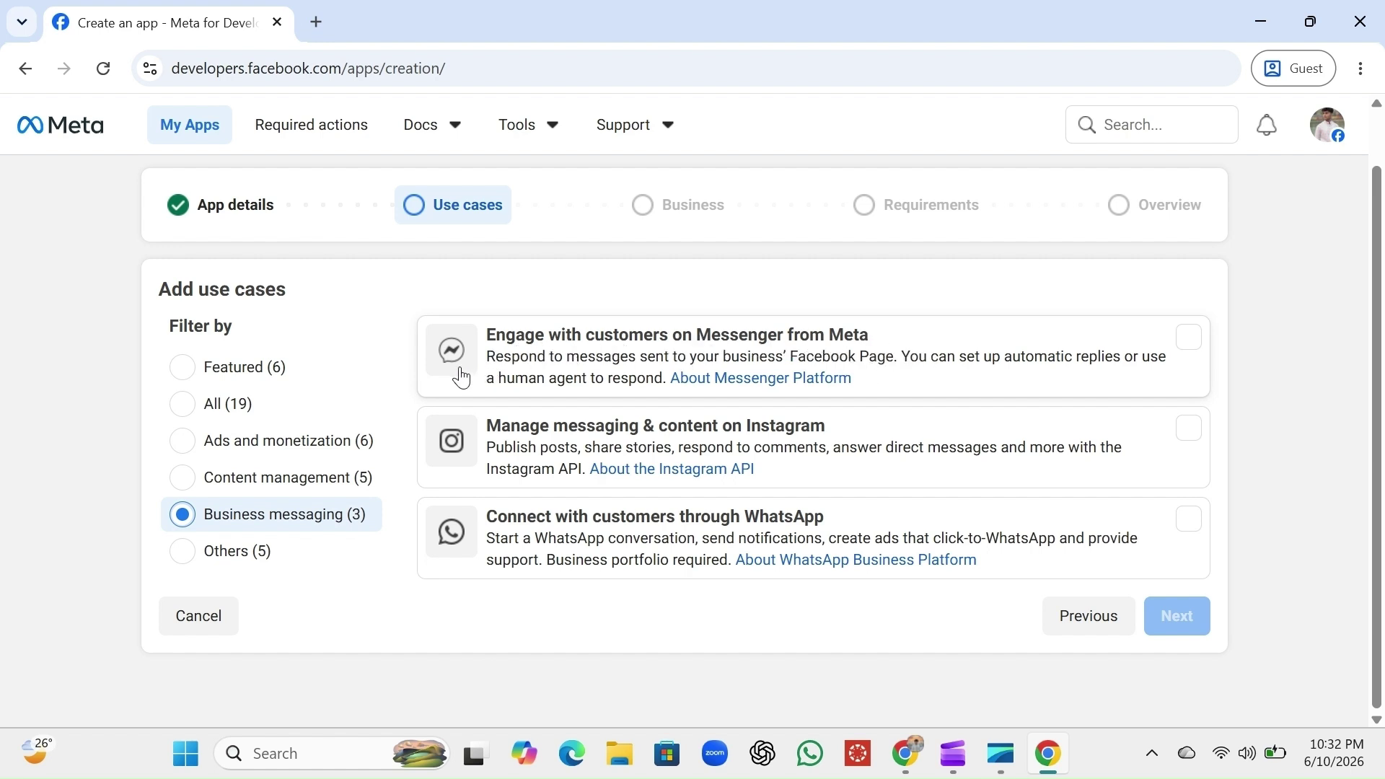
left_click(904, 348)
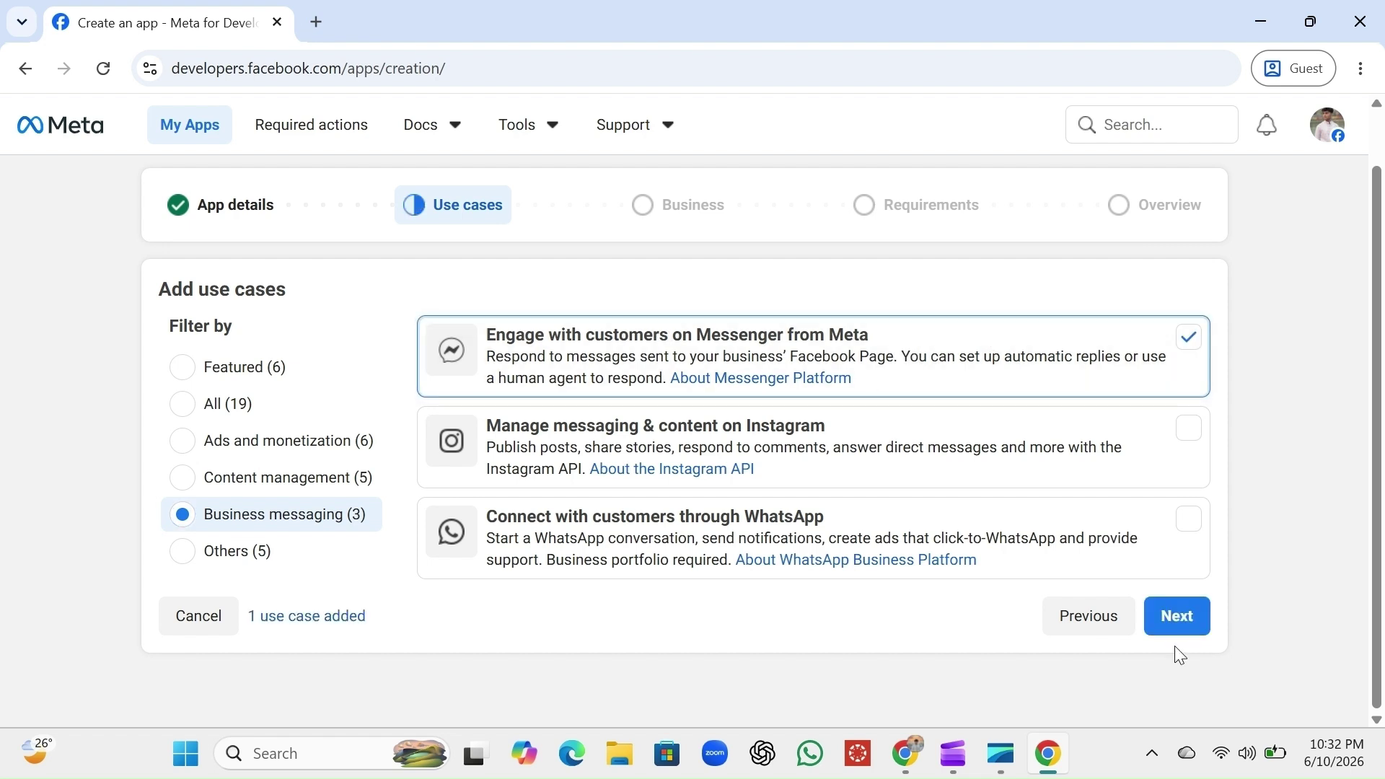
left_click(1178, 616)
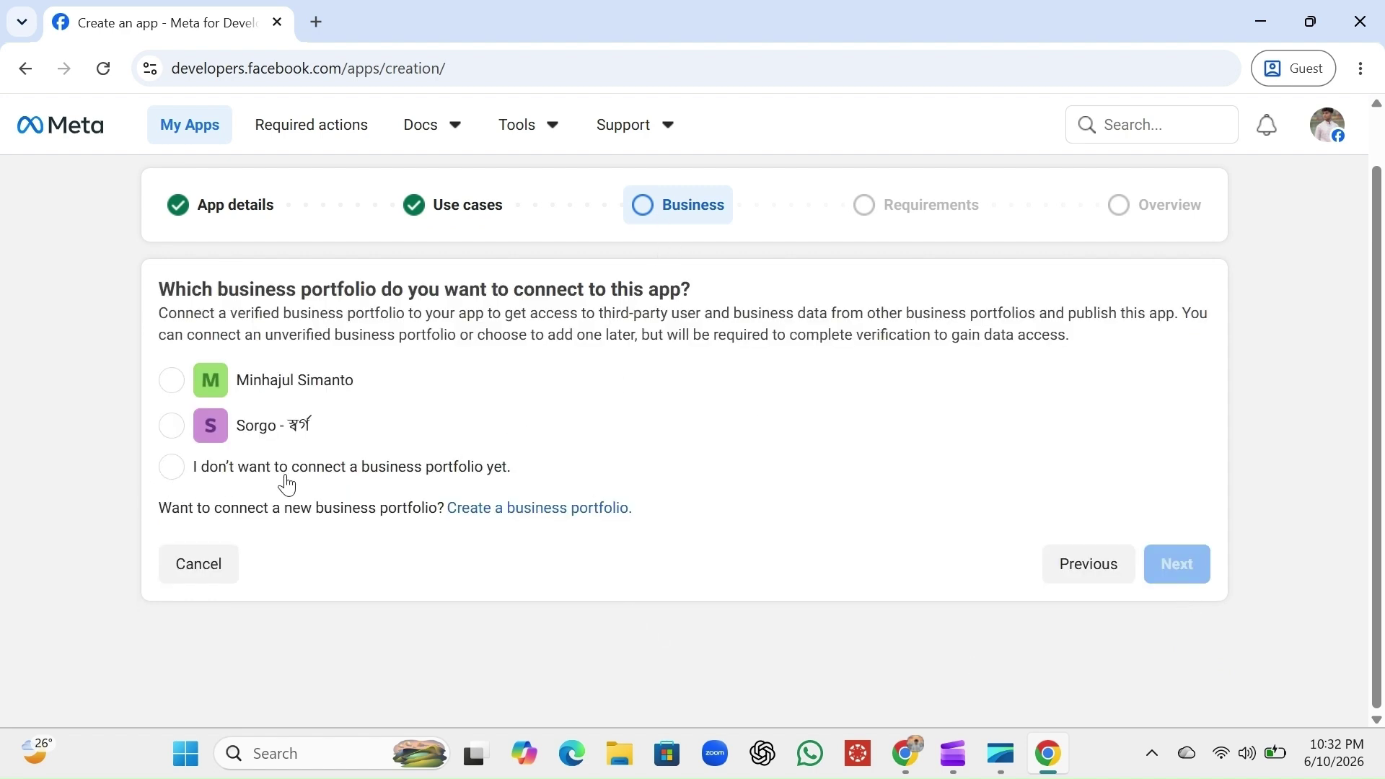
left_click(170, 467)
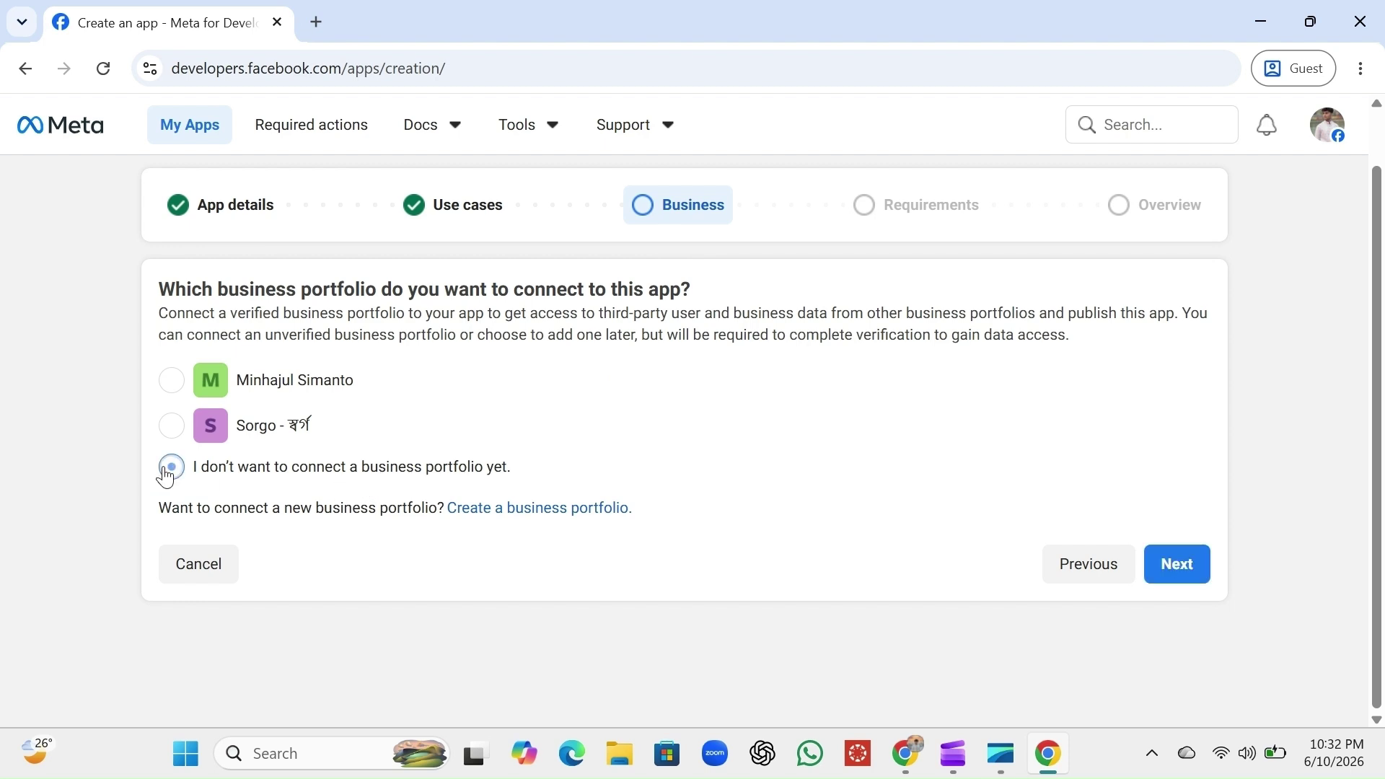
left_click(1189, 581)
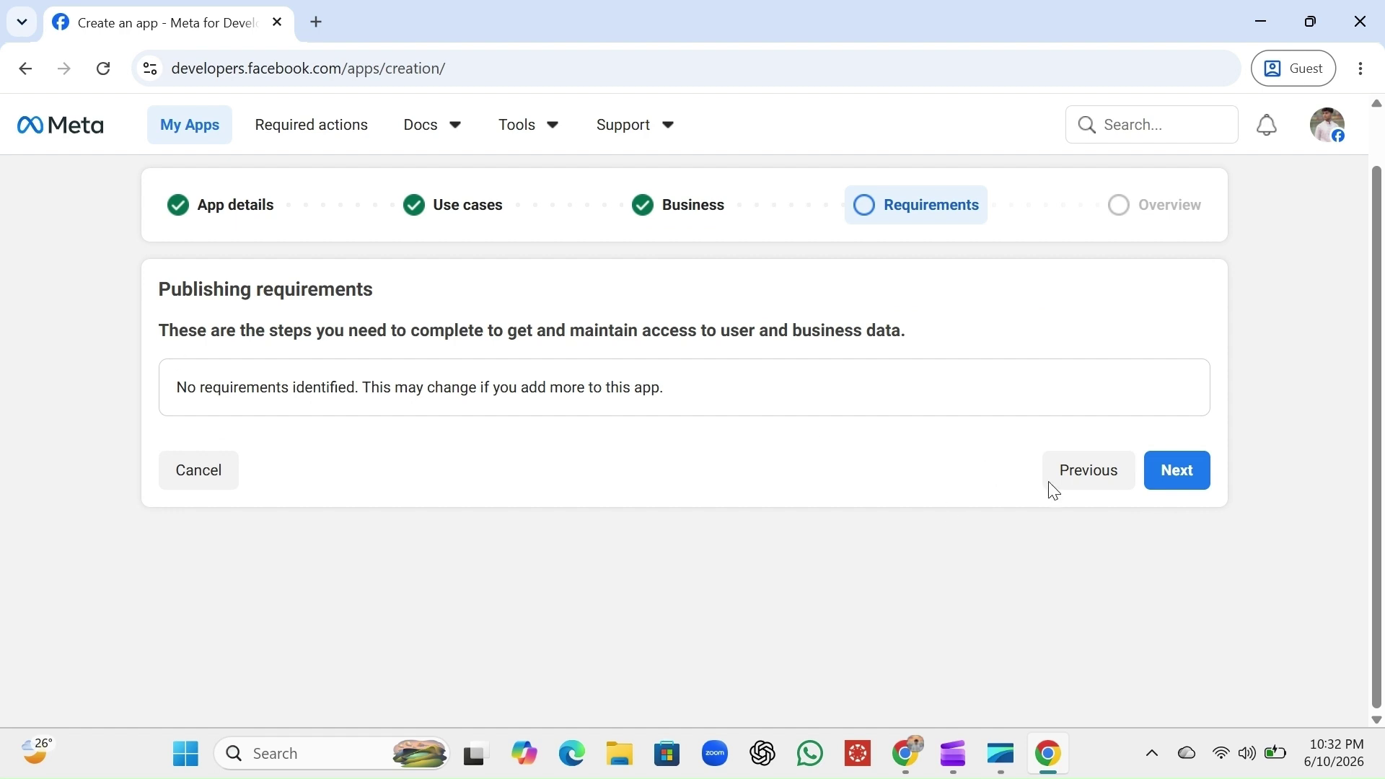
Confirm the requirements, review the overview, and create the Simi AI app
left_click(1174, 475)
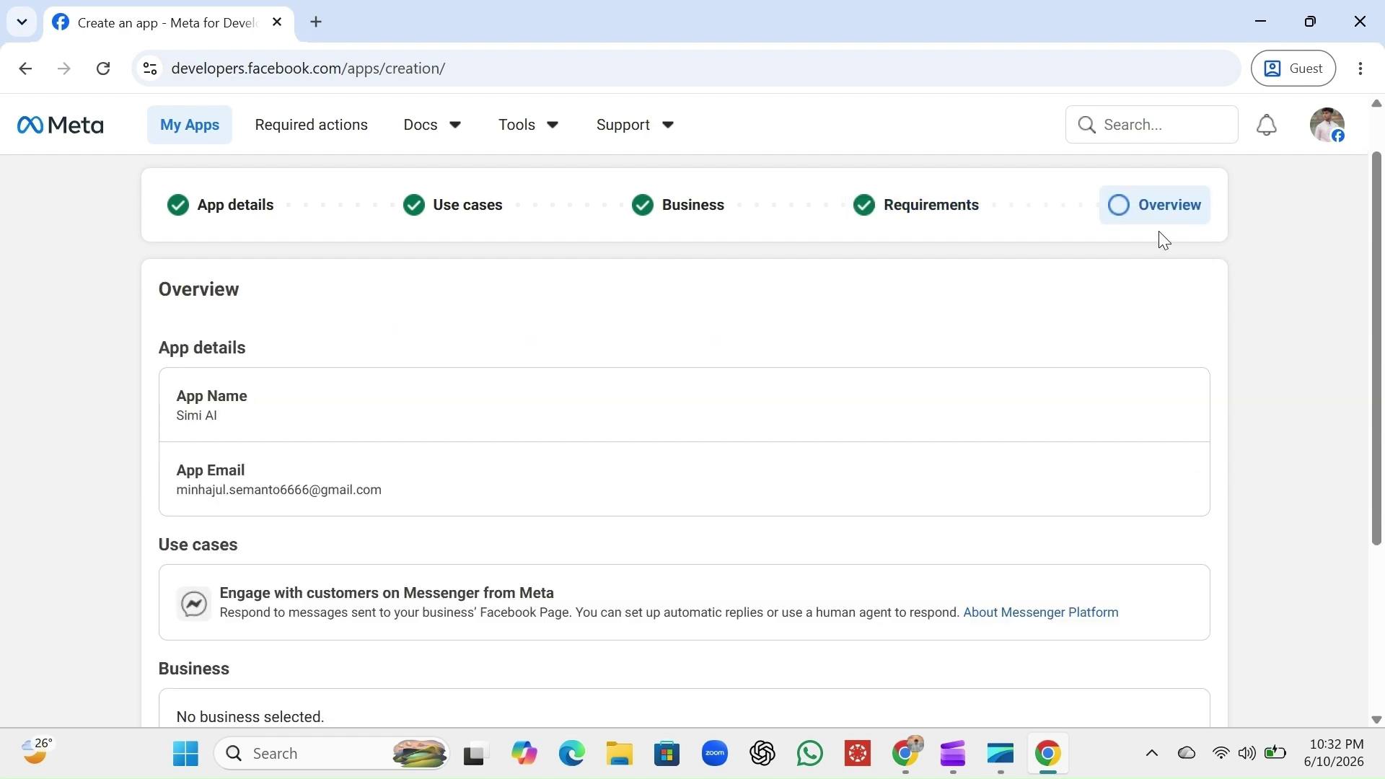
scroll(972, 462, "down", 2)
scroll(973, 463, "down", 4)
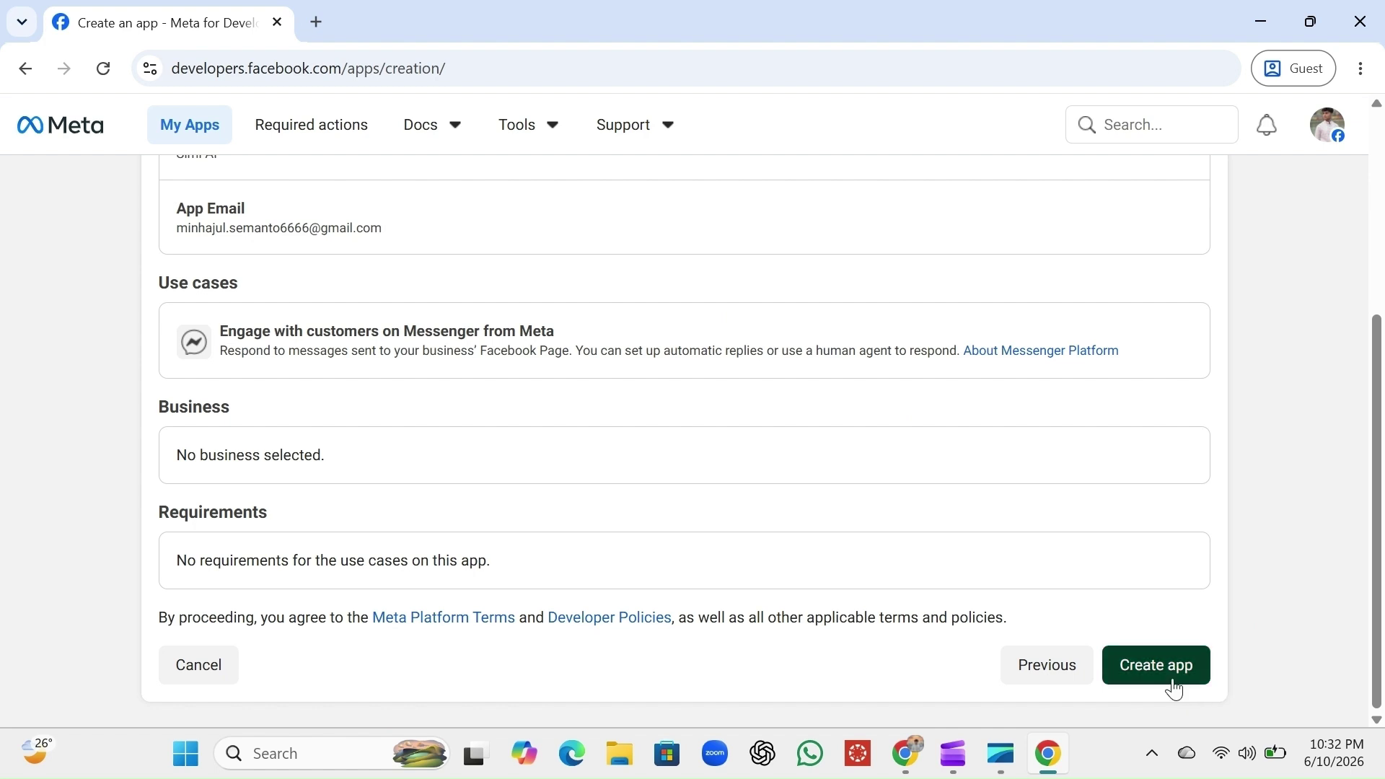
left_click(1157, 666)
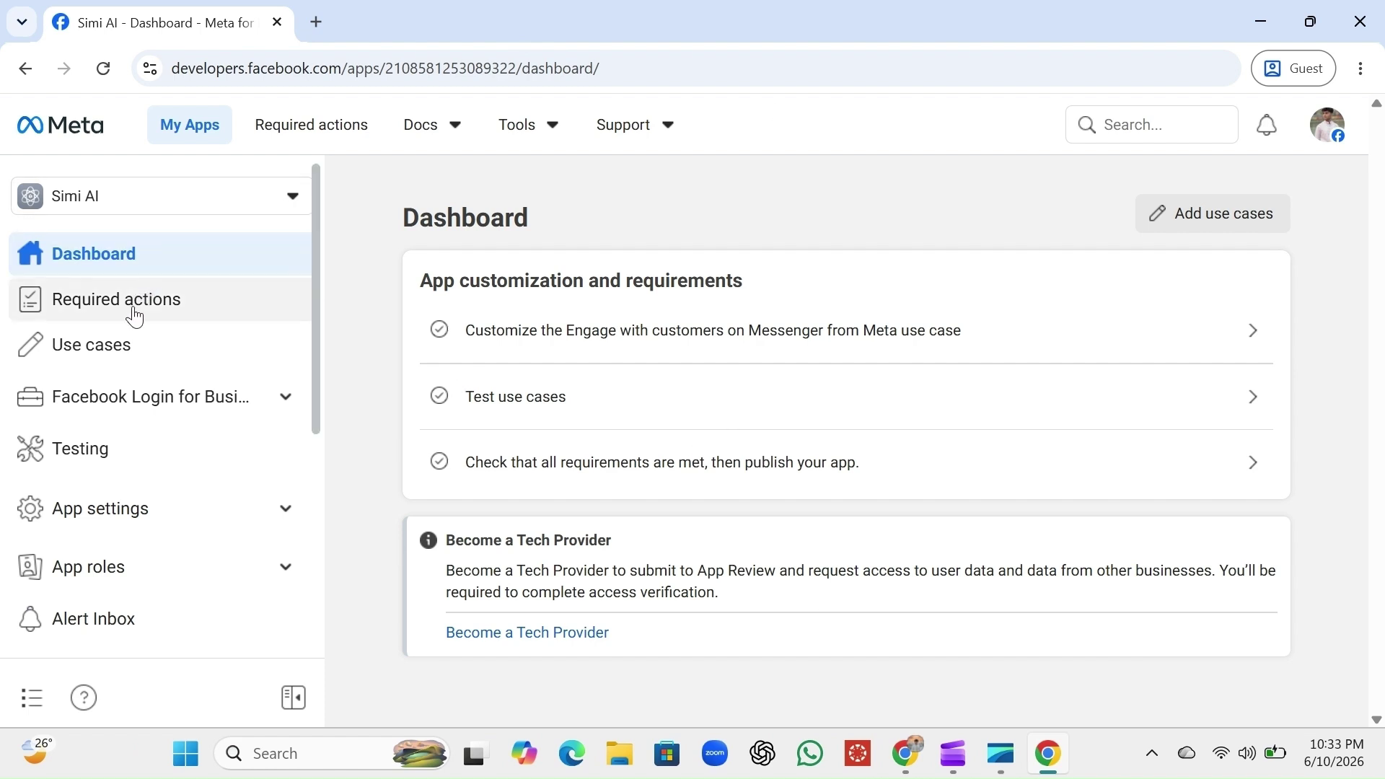
Open Use cases and customize the 'Engage with customers on Messenger from Meta' card
left_click(155, 348)
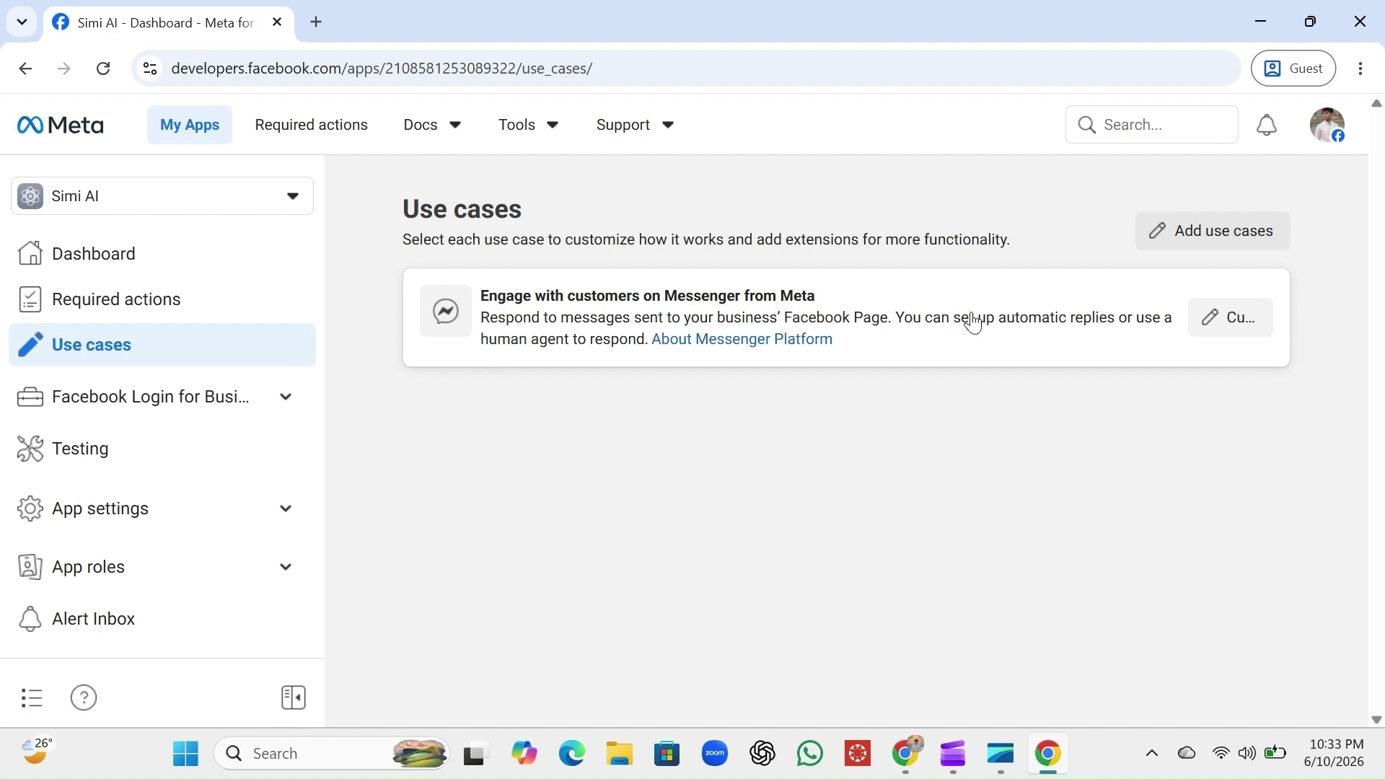
left_click(1236, 325)
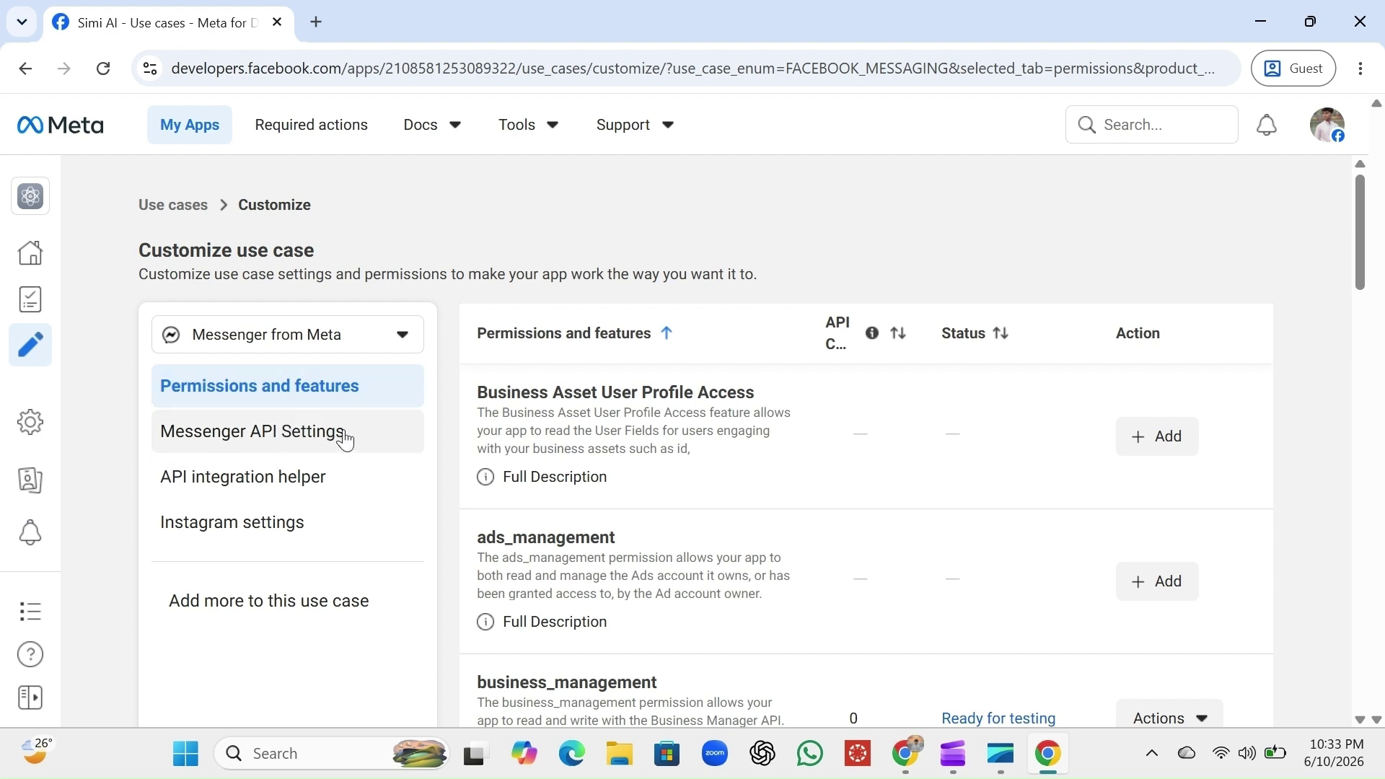
Open Messenger API Settings and scroll to the '2. Generate access tokens' section
left_click(264, 446)
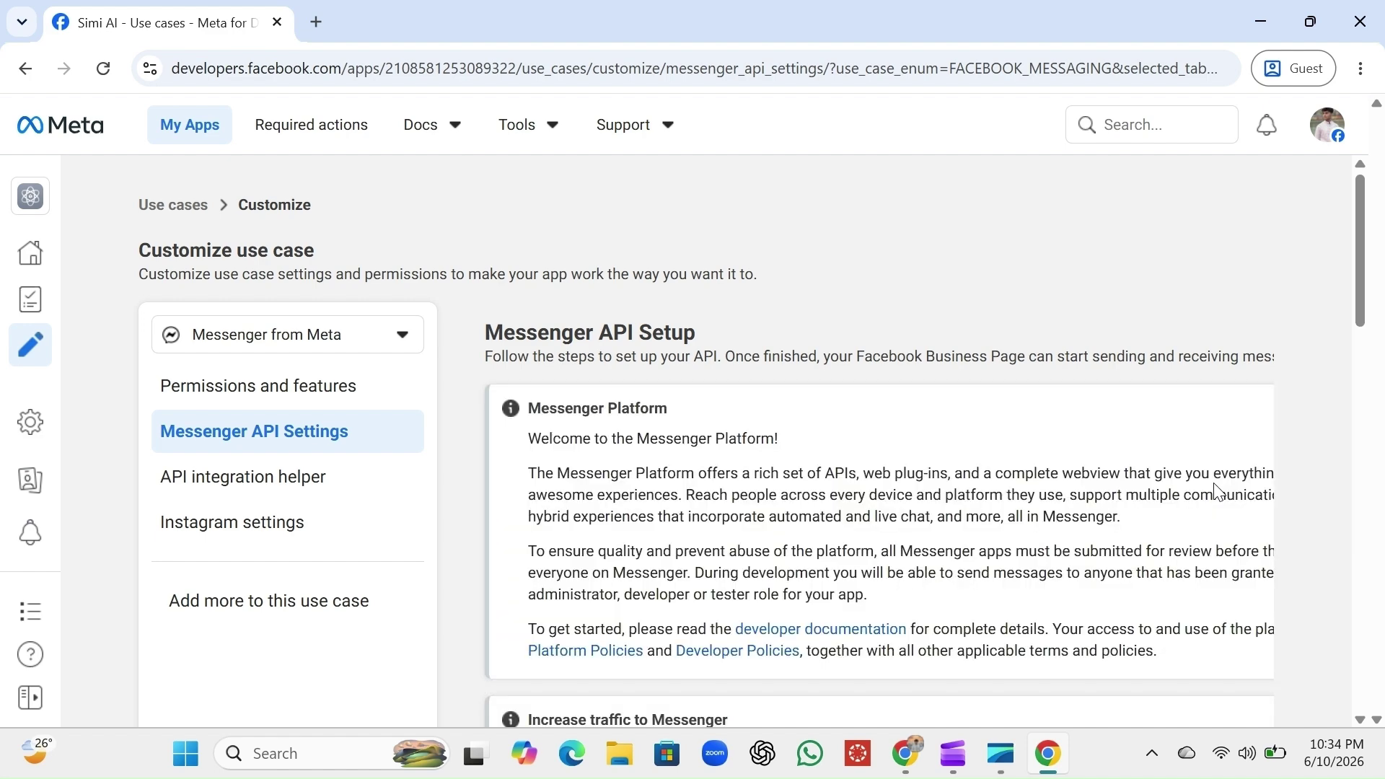
scroll(1218, 493, "down", 5)
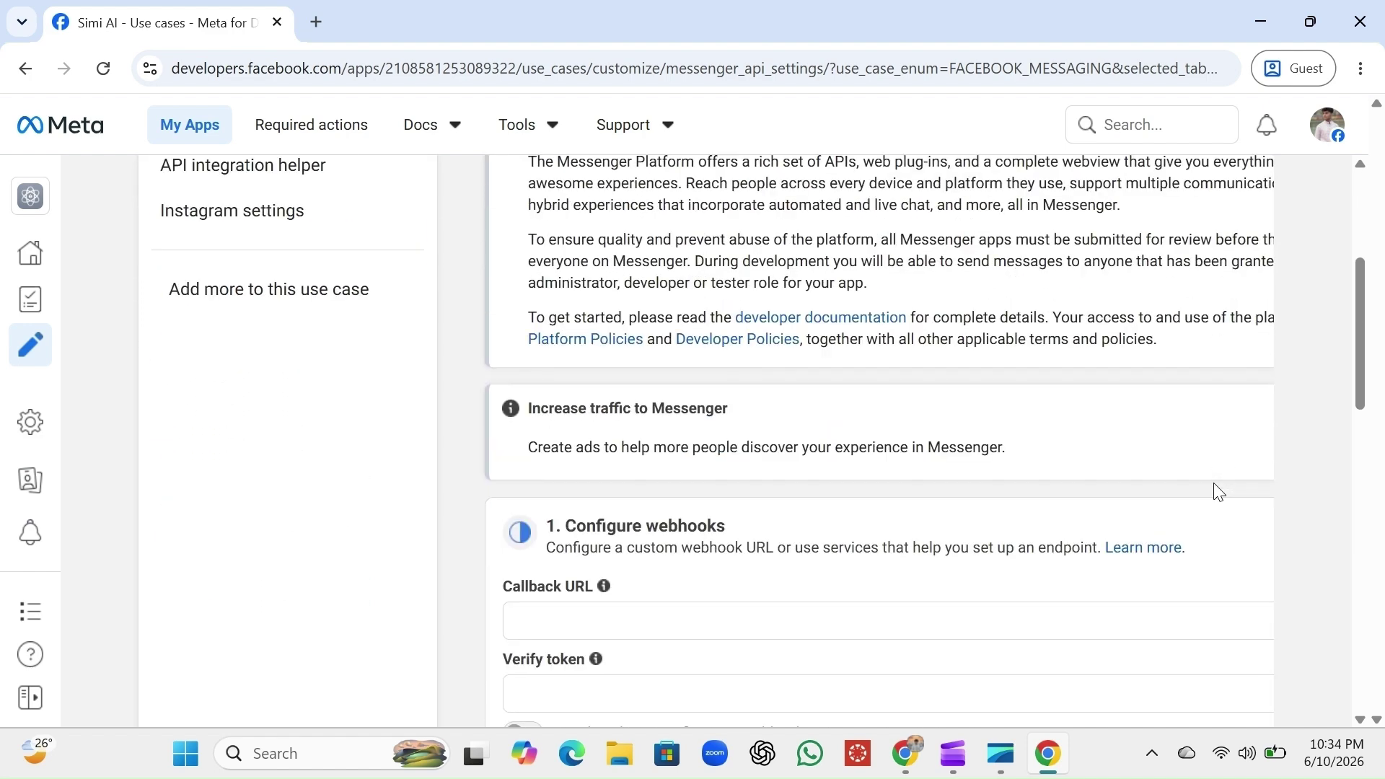
scroll(1219, 493, "down", 4)
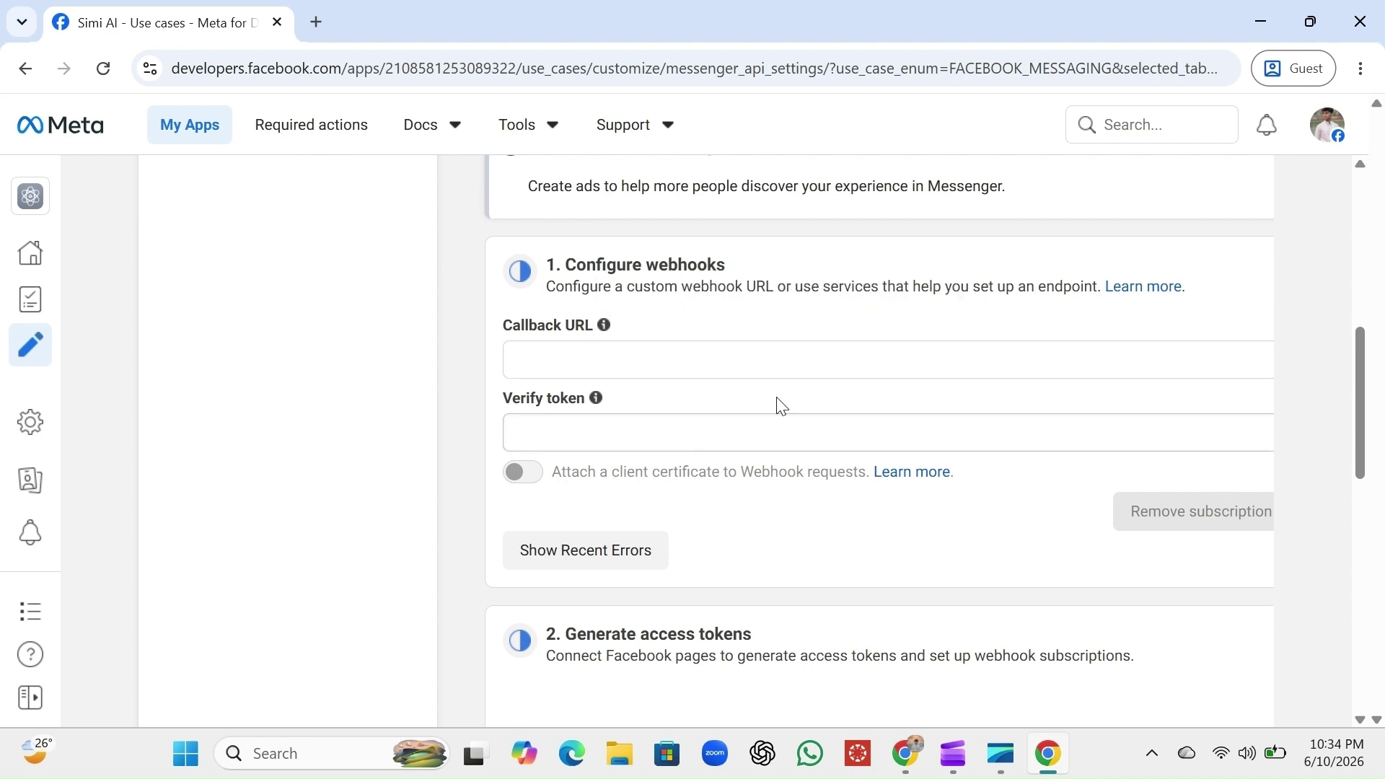
scroll(835, 393, "down", 4)
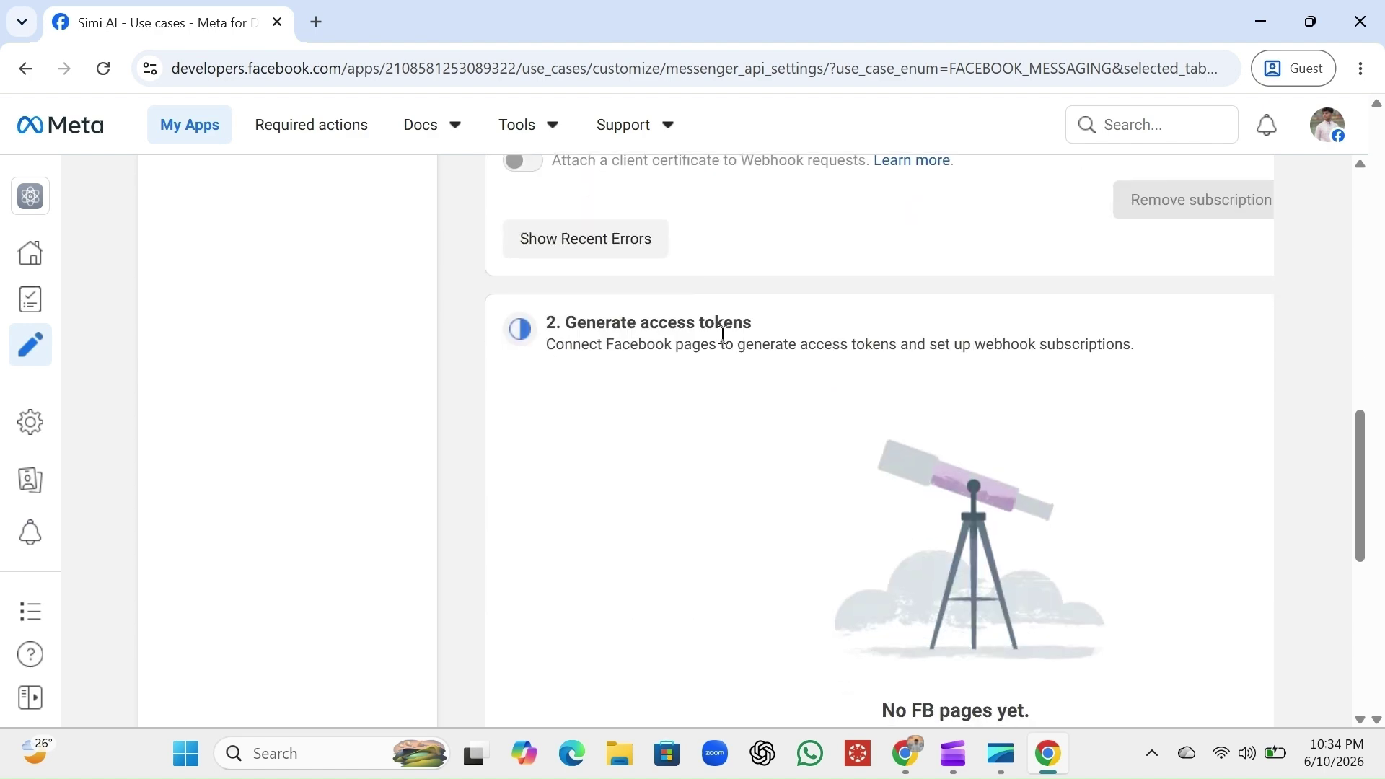
scroll(924, 465, "up", 4)
scroll(922, 462, "down", 1)
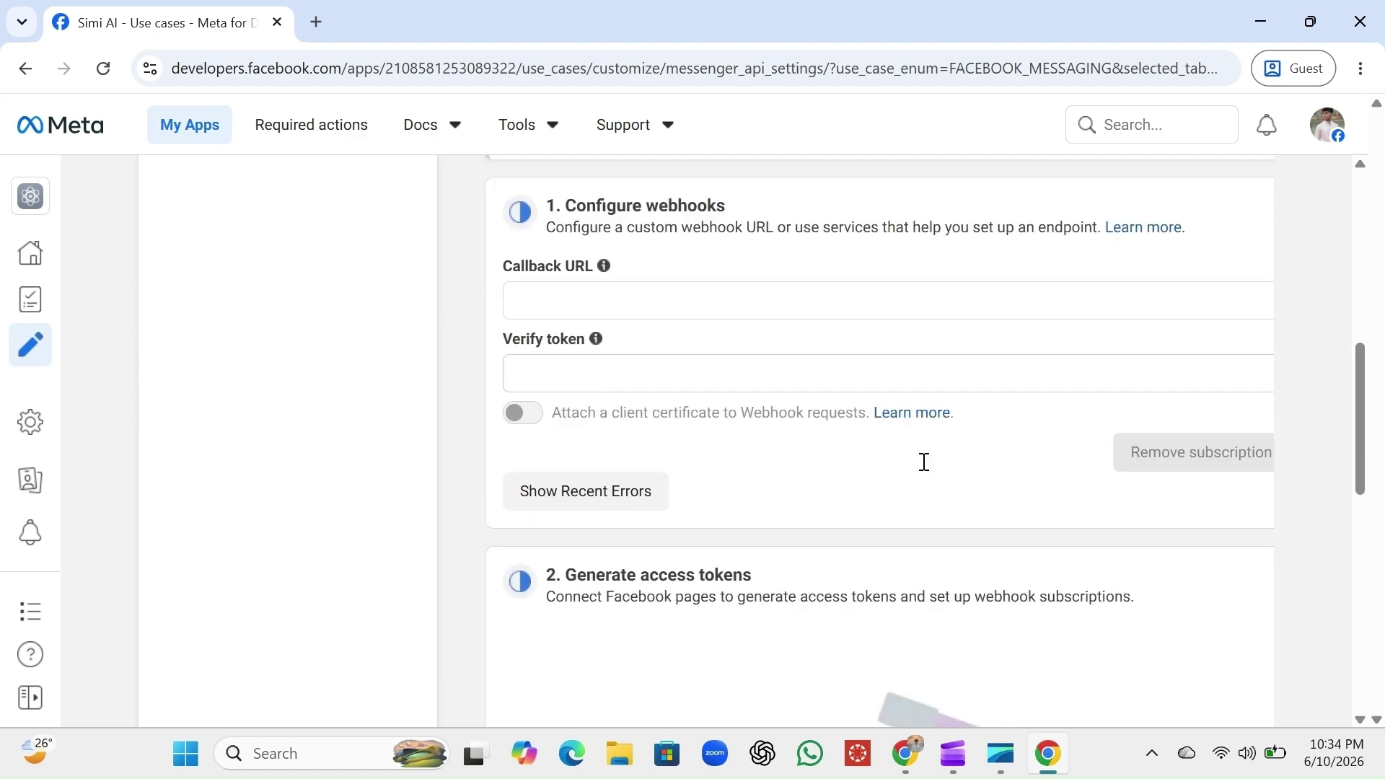
scroll(848, 585, "down", 5)
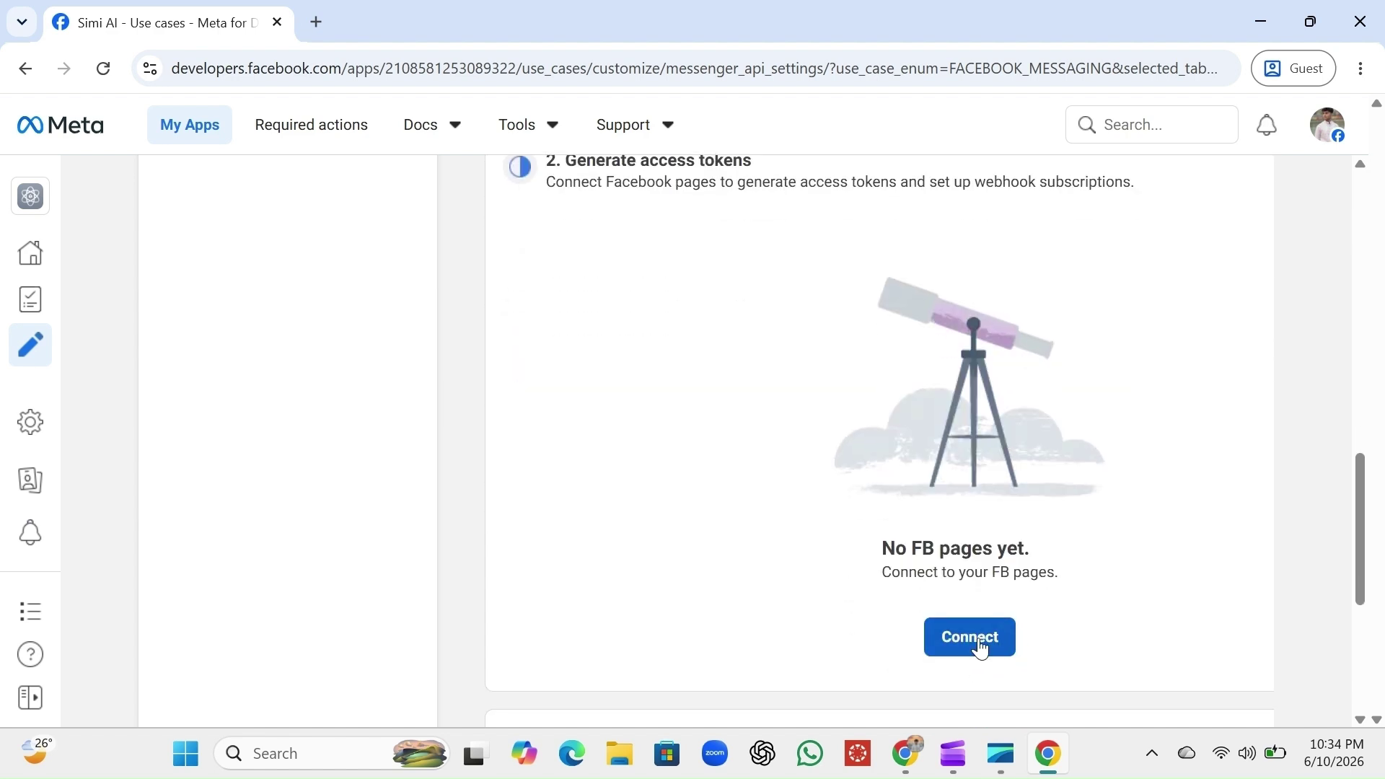
Connect the Sorgo Facebook page to Simi AI, opting in to current Pages only
left_click(979, 641)
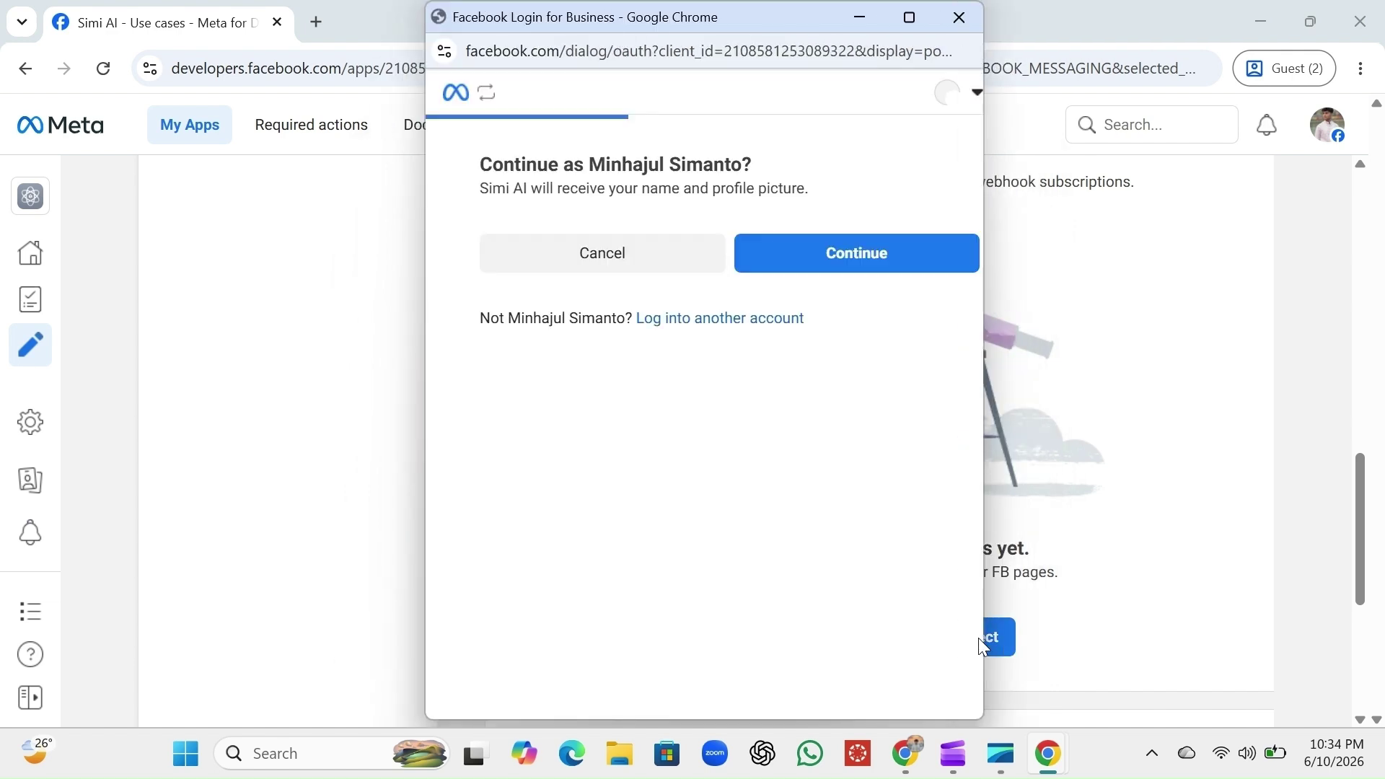
left_click(858, 260)
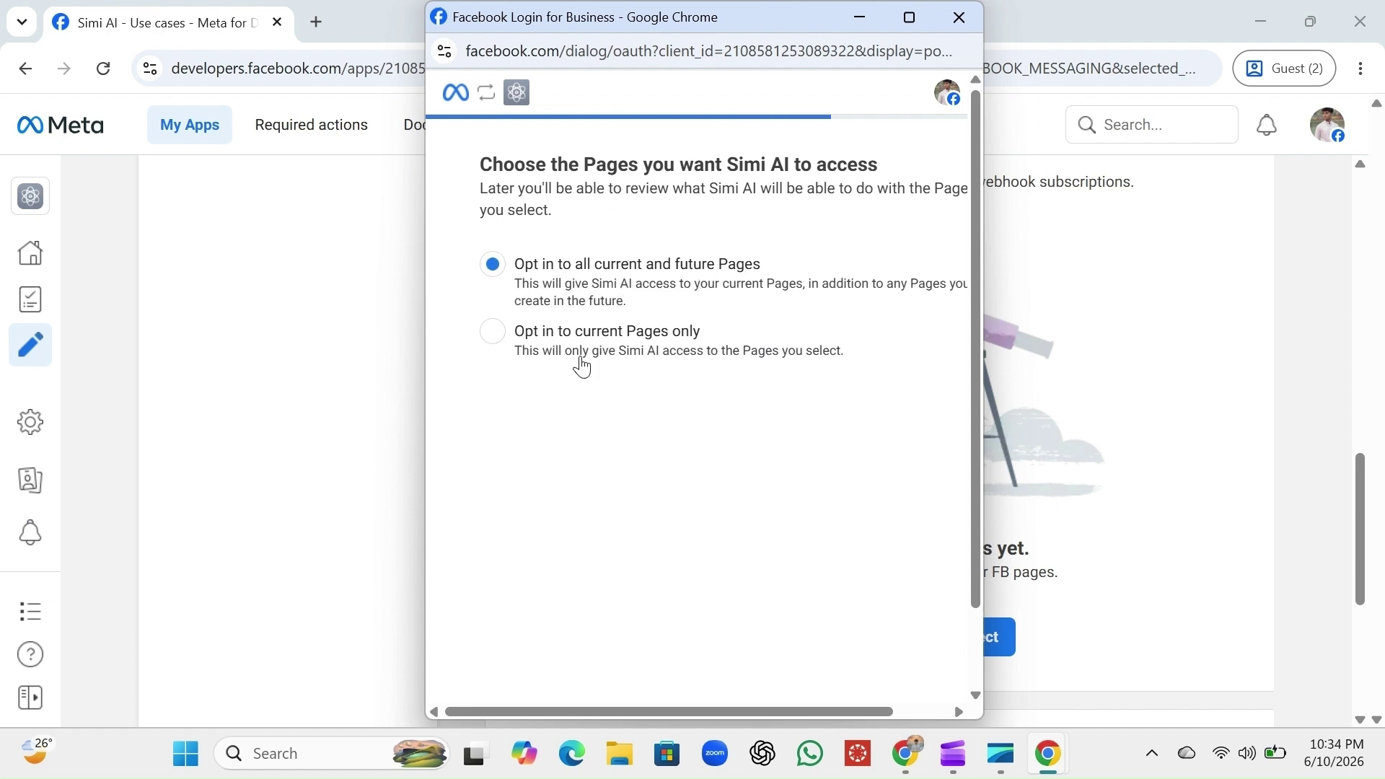
left_click(494, 332)
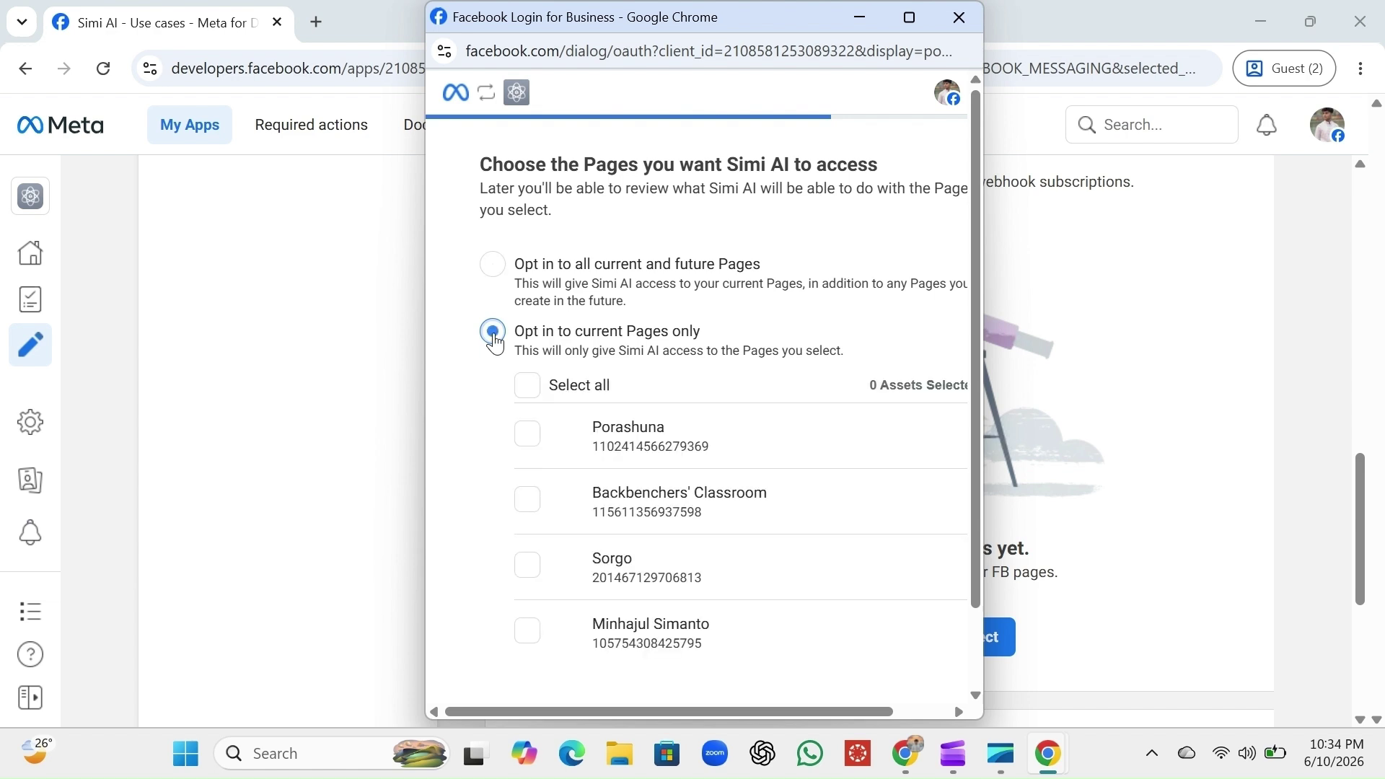
scroll(786, 408, "down", 2)
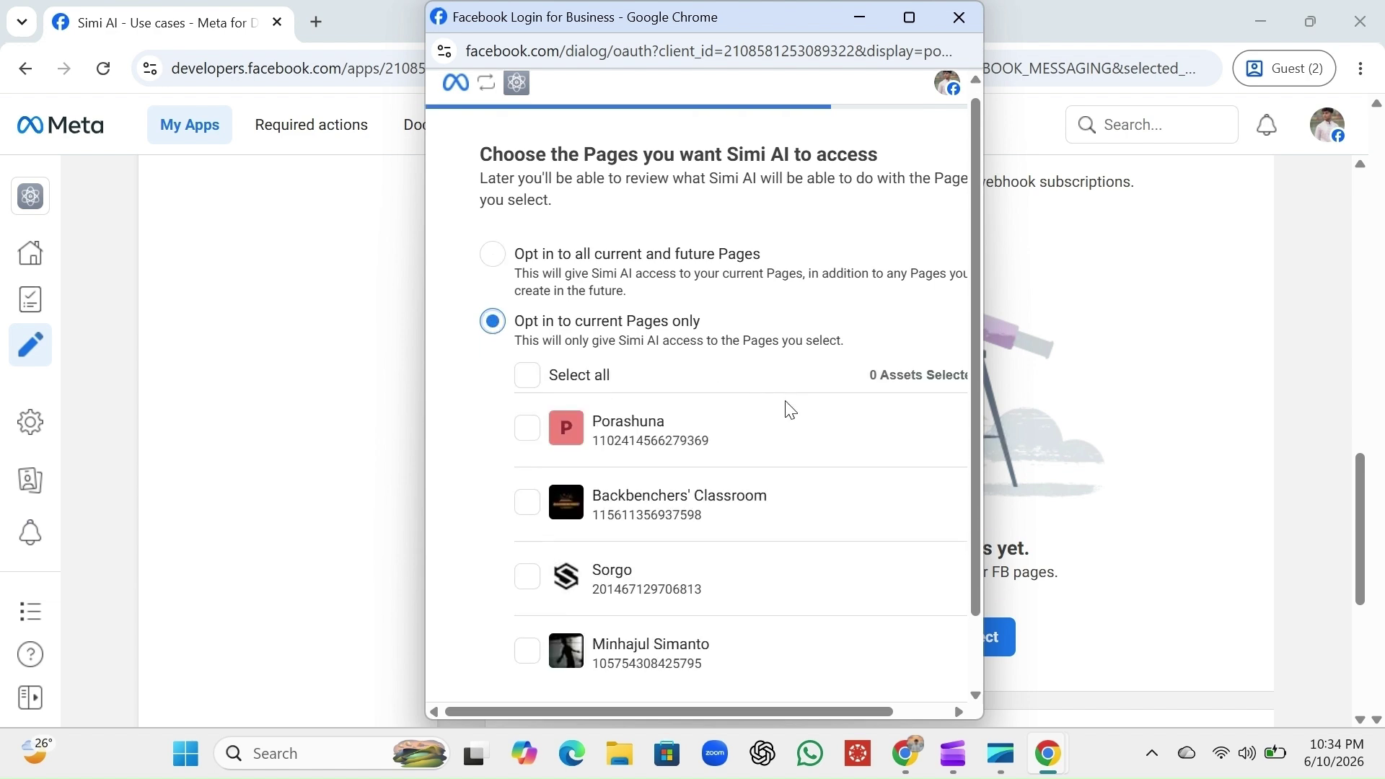
scroll(786, 409, "down", 1)
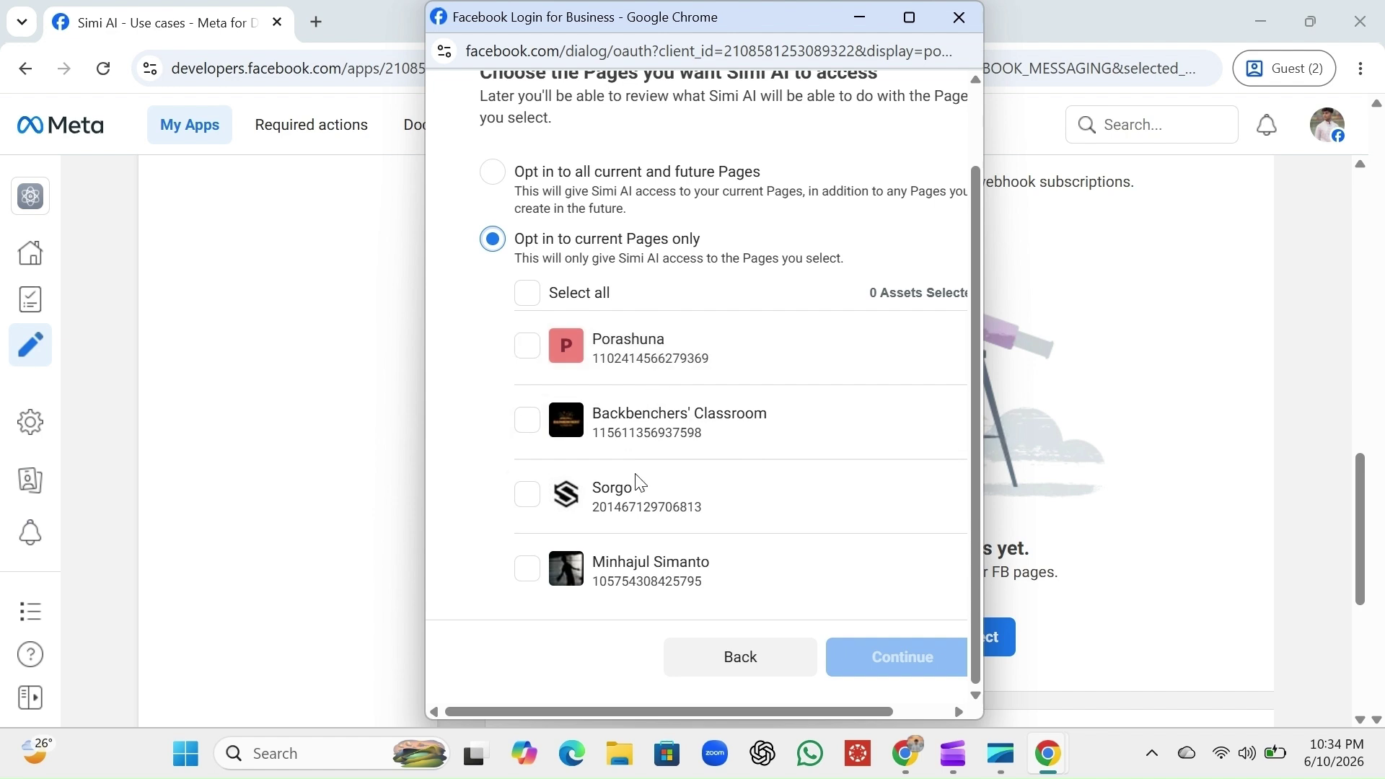
left_click(527, 495)
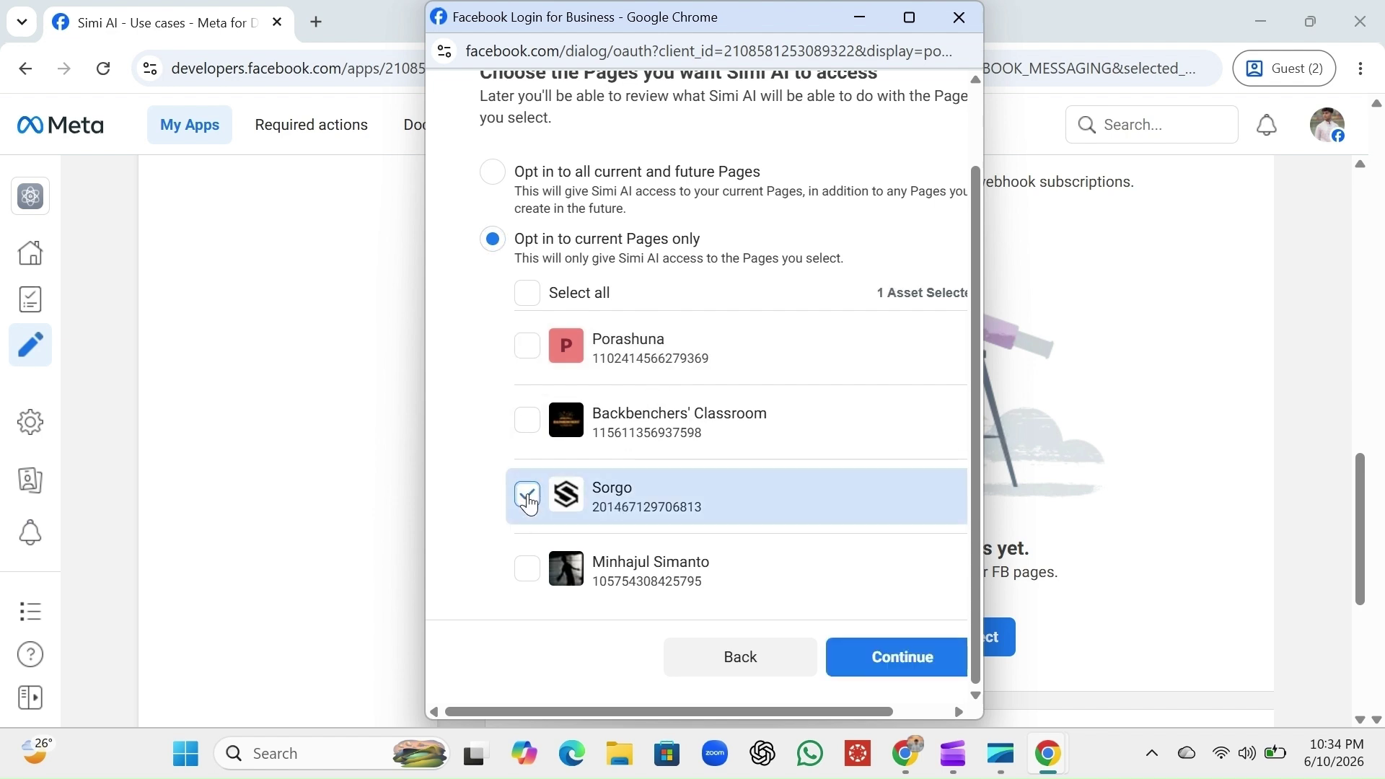
left_click(907, 667)
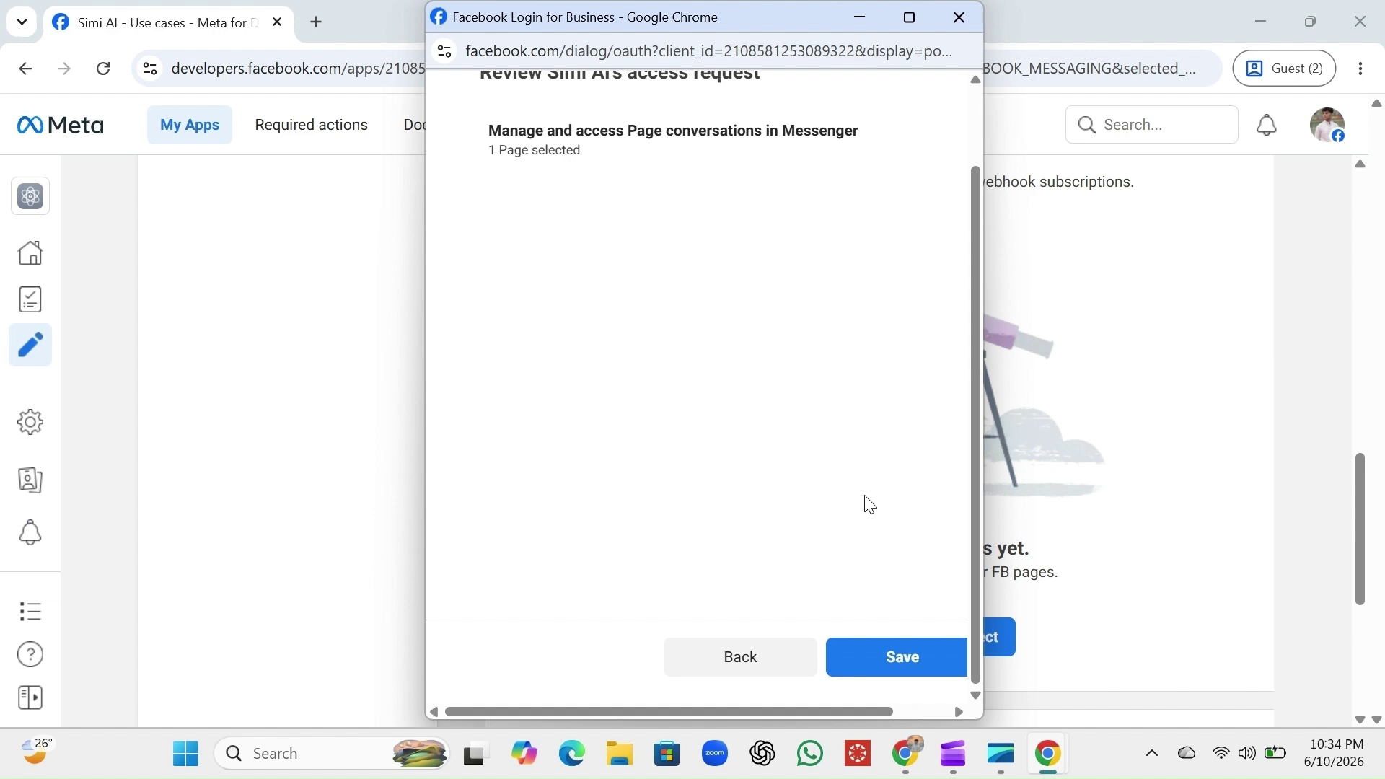
left_click(899, 658)
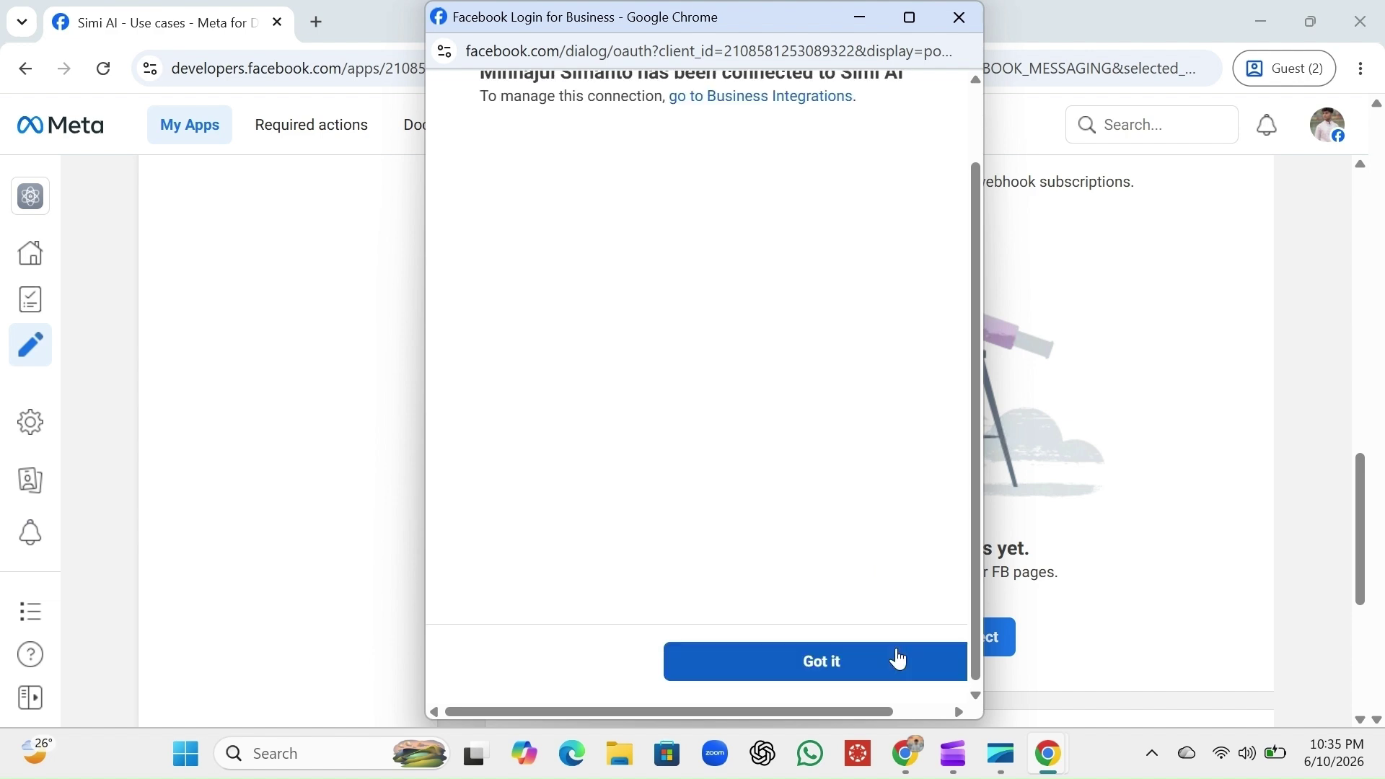
left_click(900, 658)
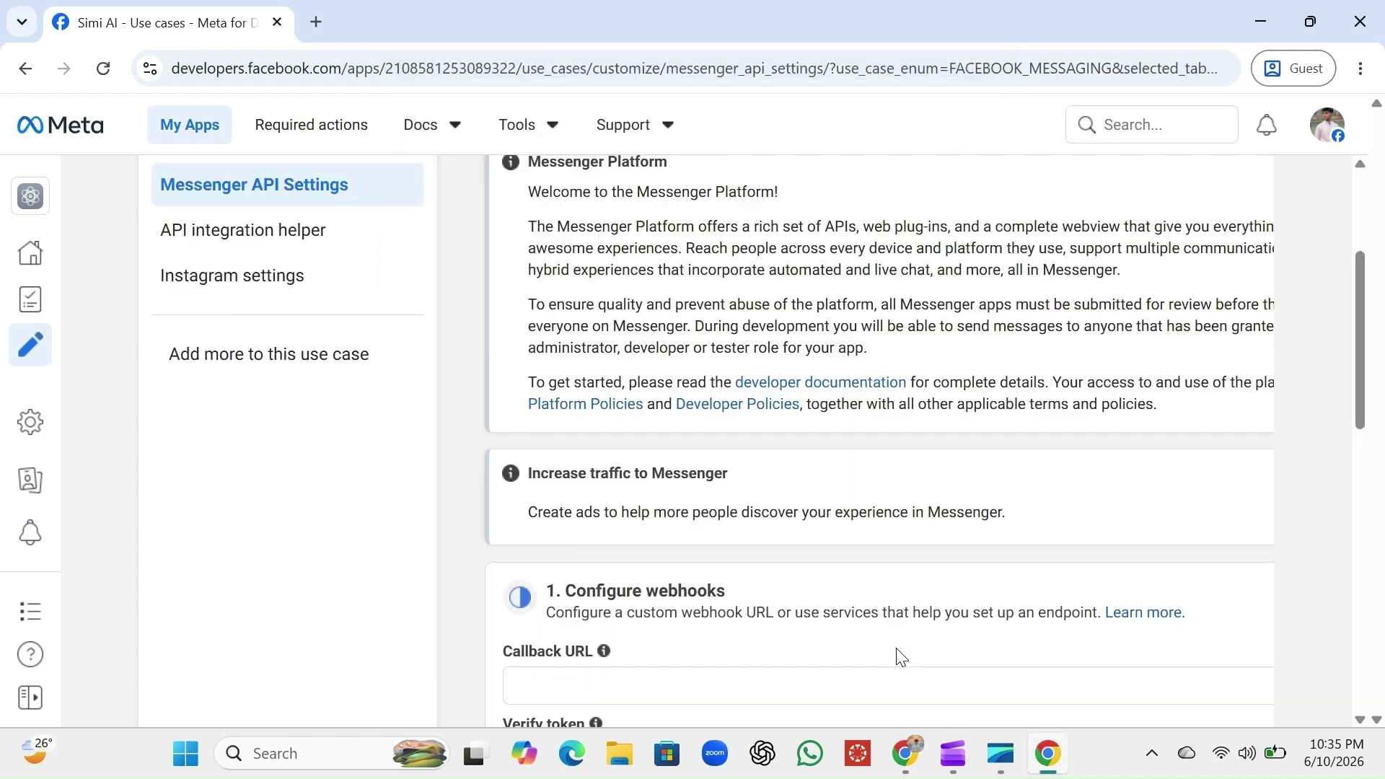
Scroll through Generate access tokens to confirm Sorgo is listed as a connected page
scroll(901, 657, "down", 6)
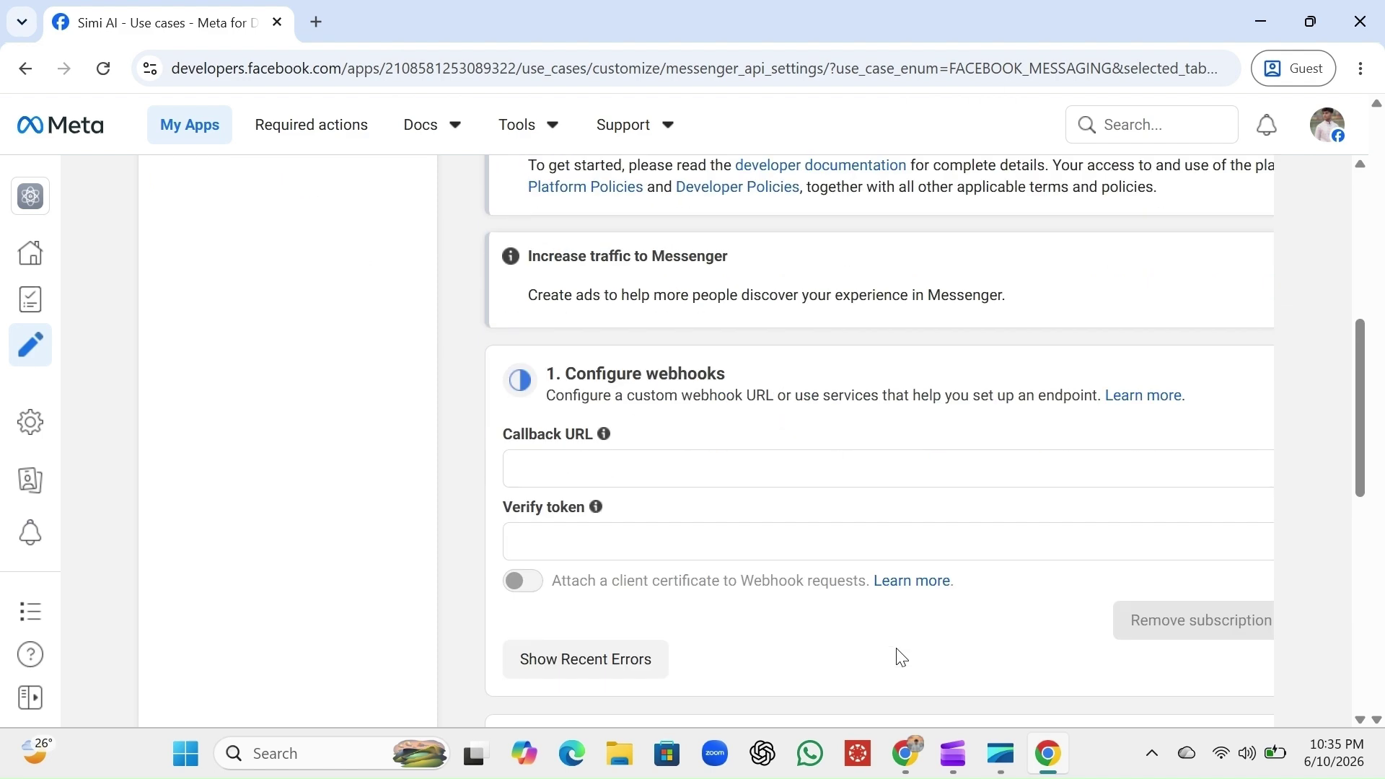
scroll(899, 657, "down", 2)
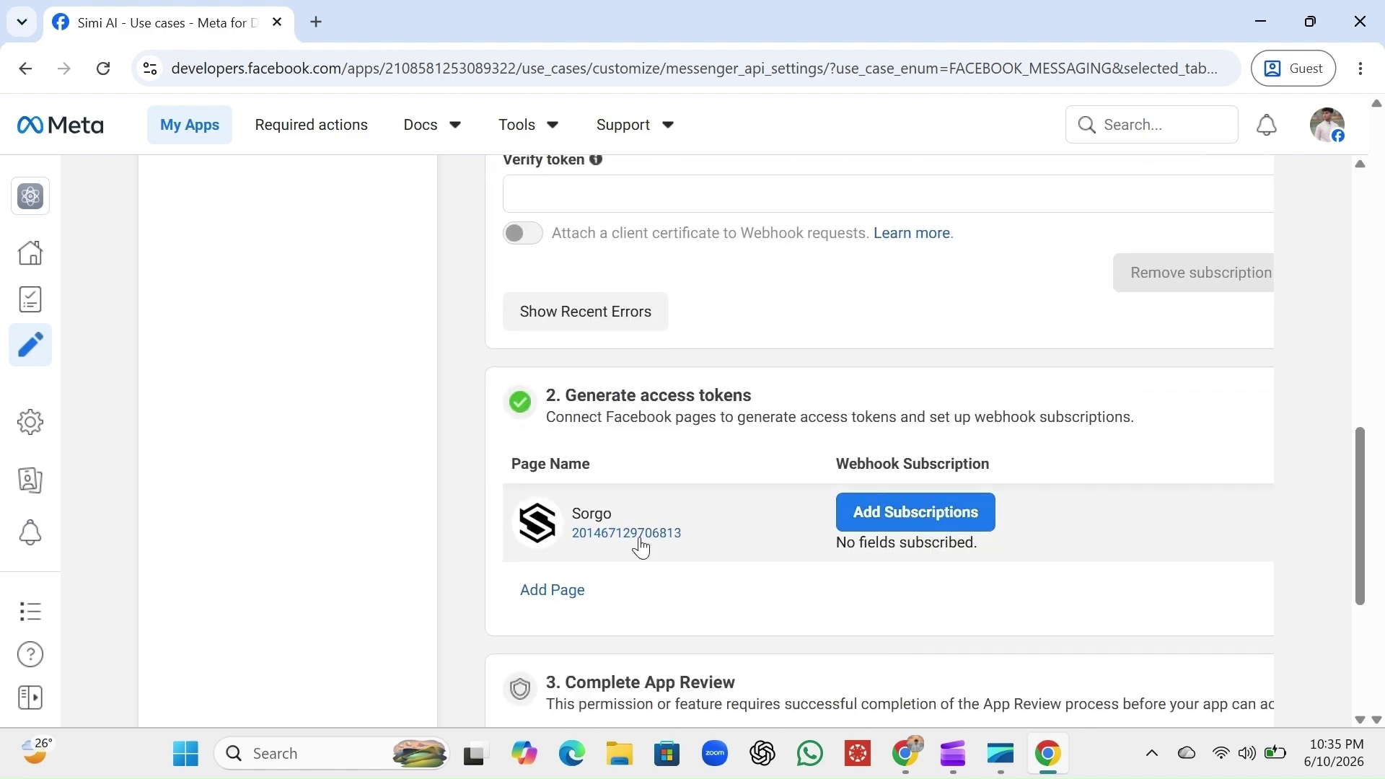
scroll(1018, 640, "right", 3)
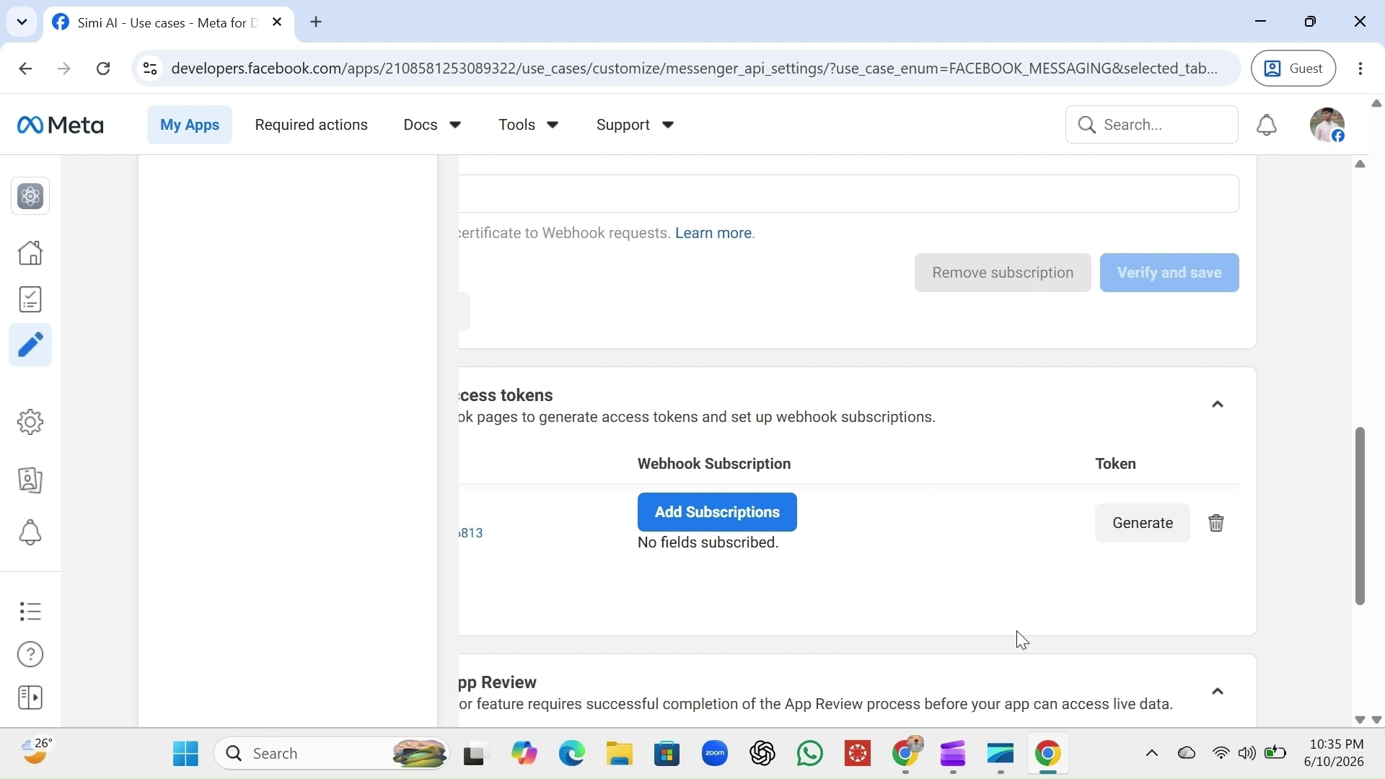
scroll(1017, 640, "left", 2)
scroll(1019, 639, "left", 1)
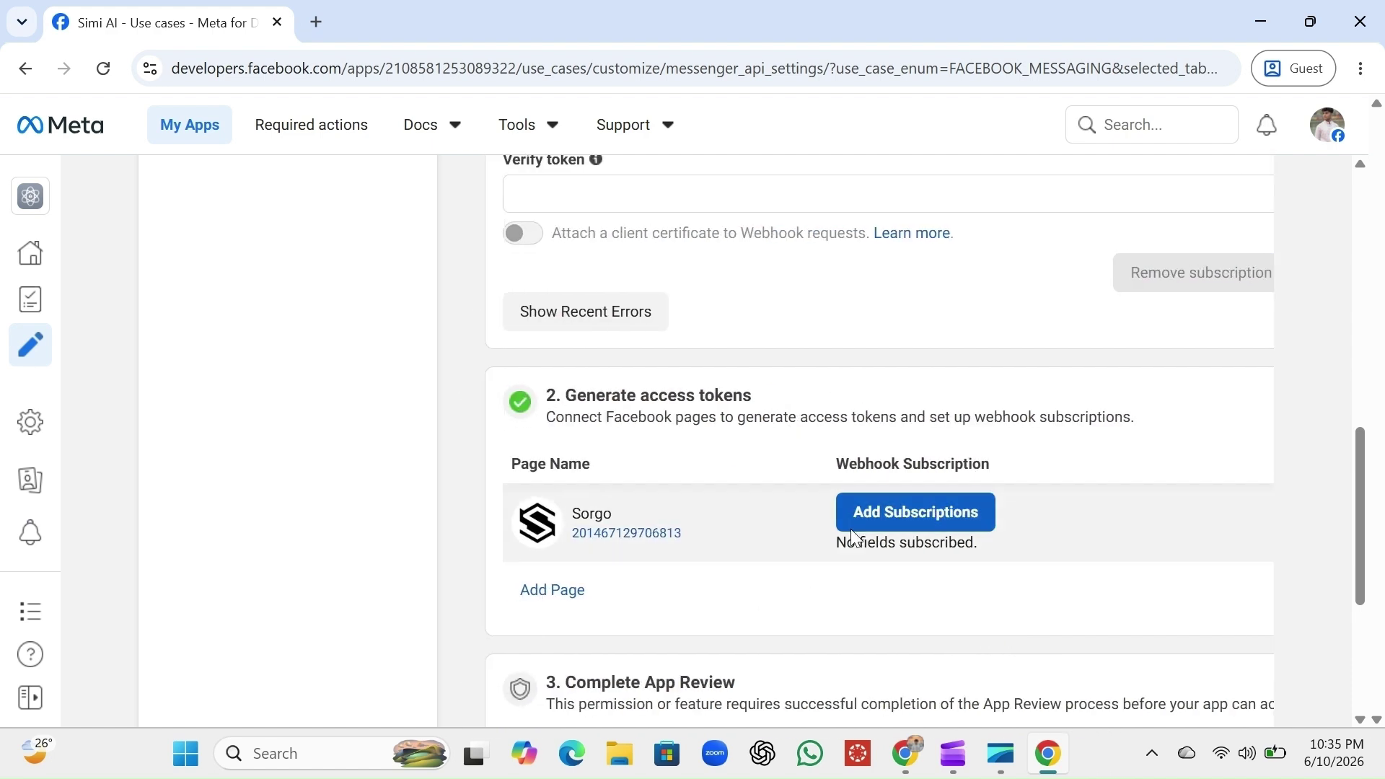
scroll(852, 402, "up", 3)
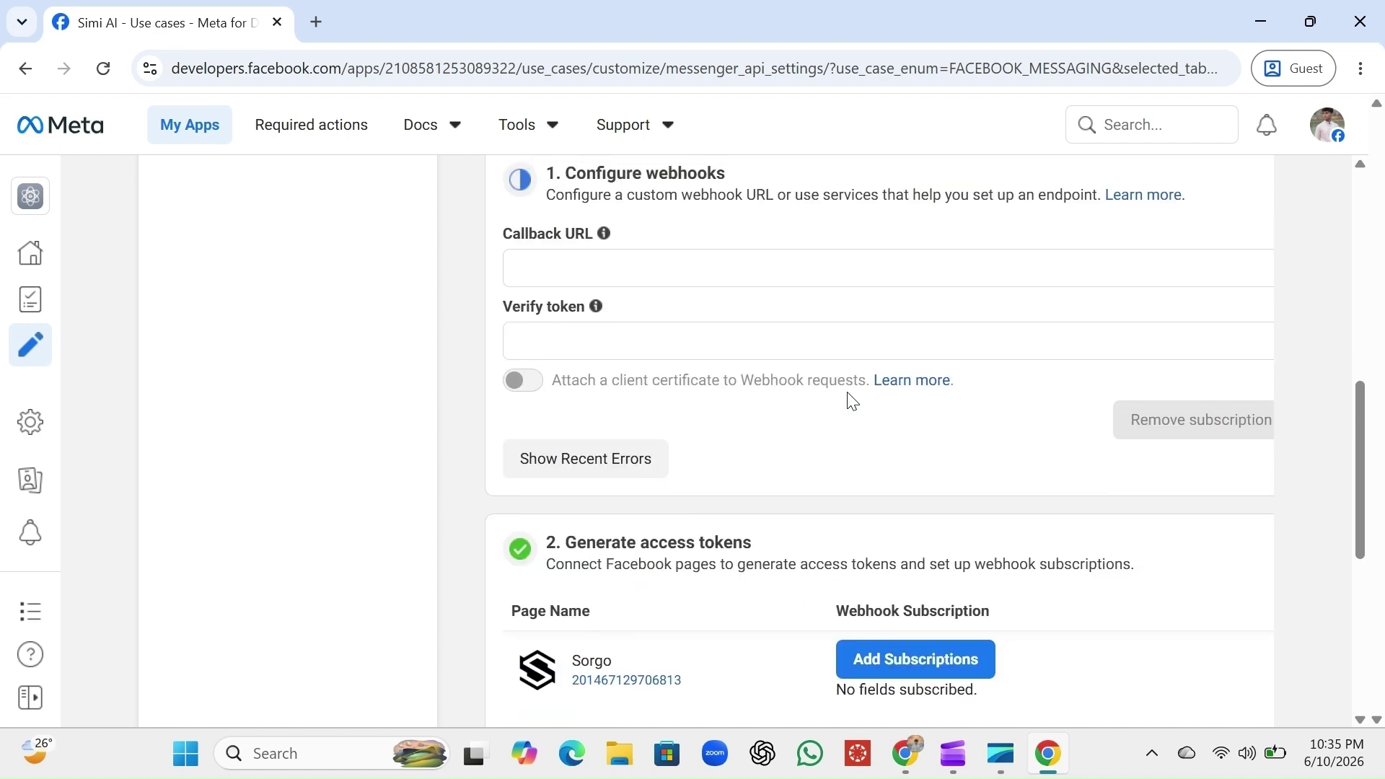
scroll(852, 402, "up", 1)
scroll(852, 402, "right", 1)
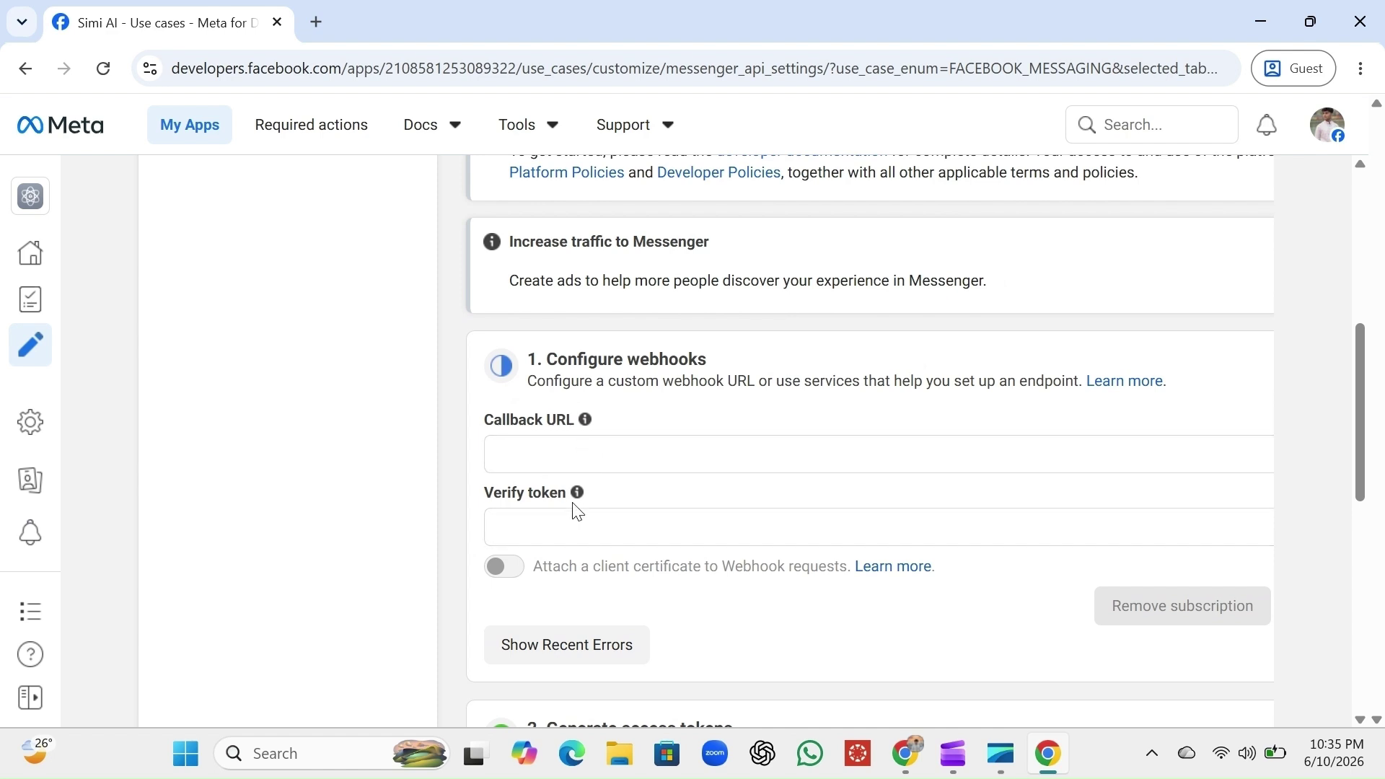
Check the empty Callback URL and Verify token fields in the webhook form
left_click(560, 446)
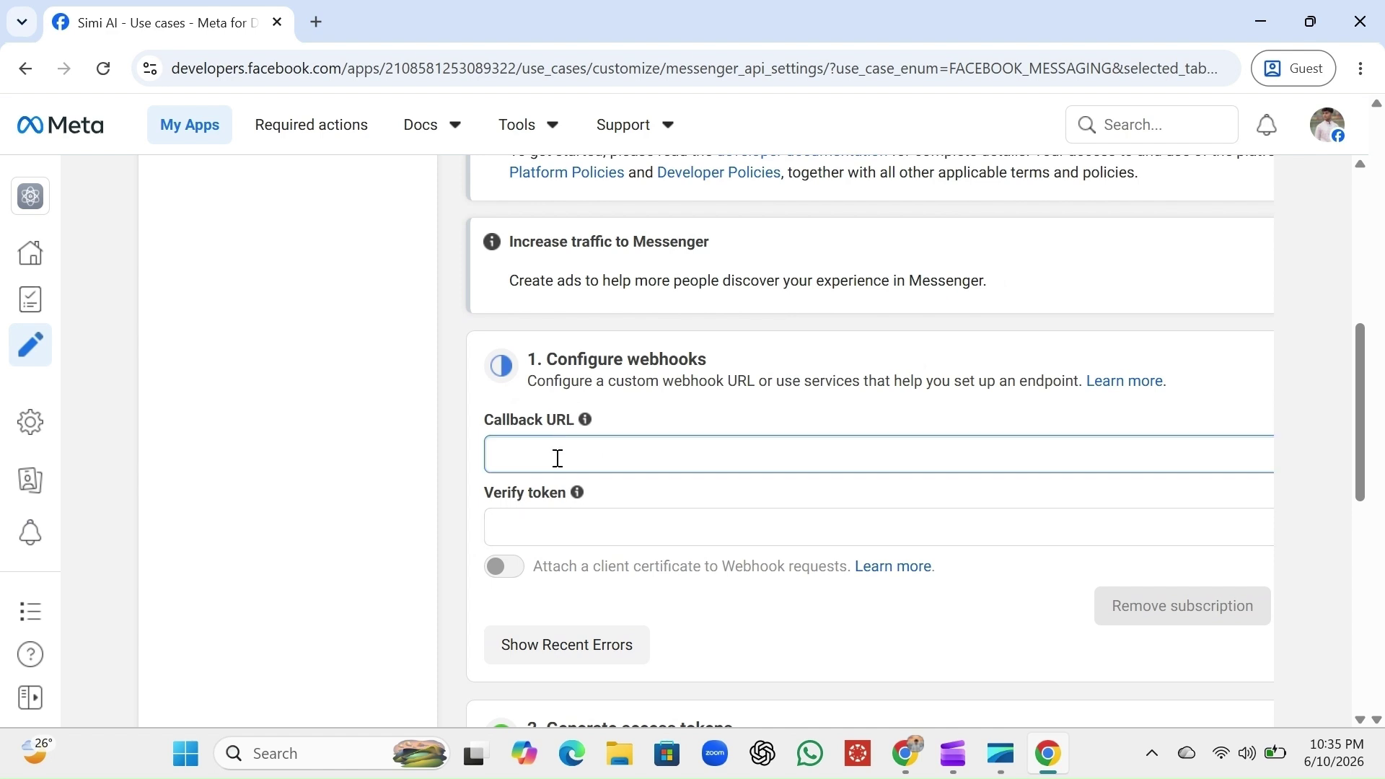
left_click(548, 520)
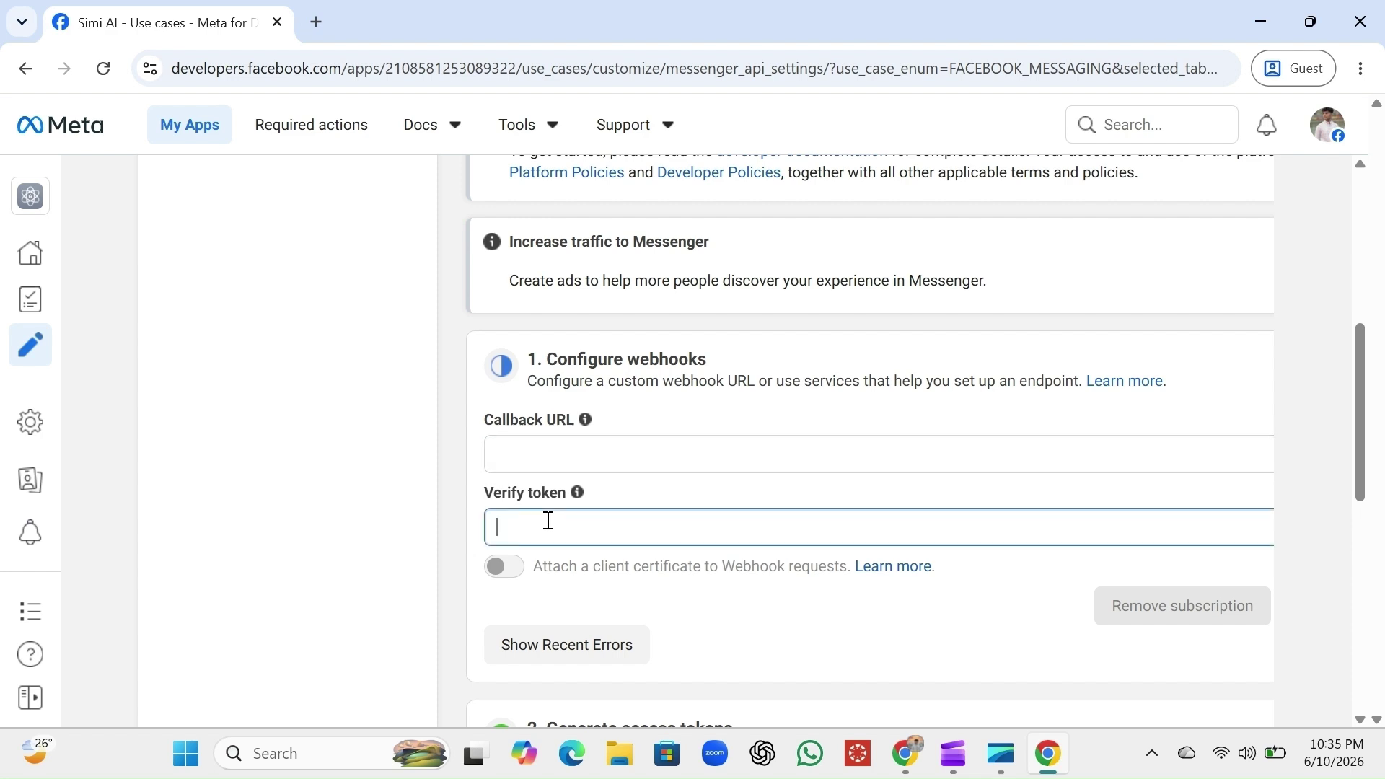
left_click(561, 460)
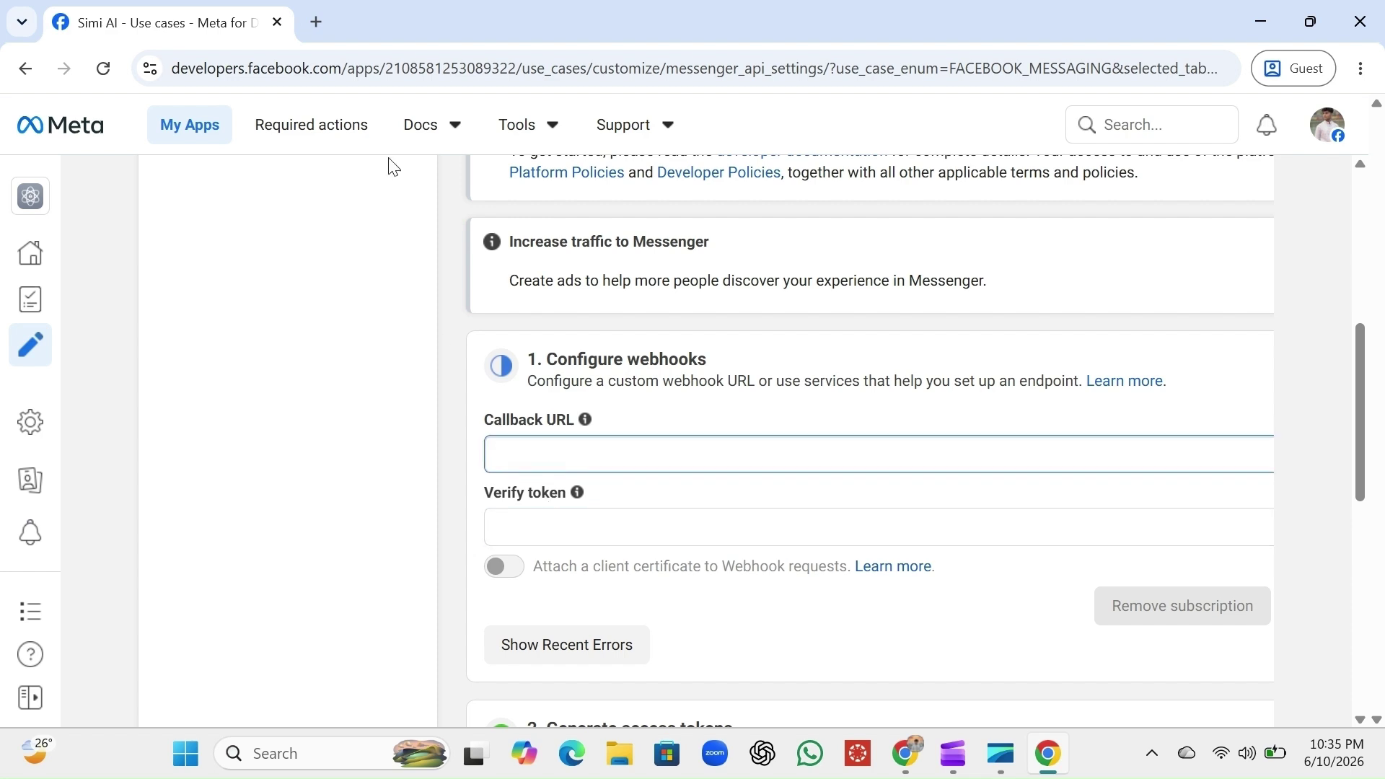
Load simiai.vercel.app in a new Chrome tab
left_click(318, 22)
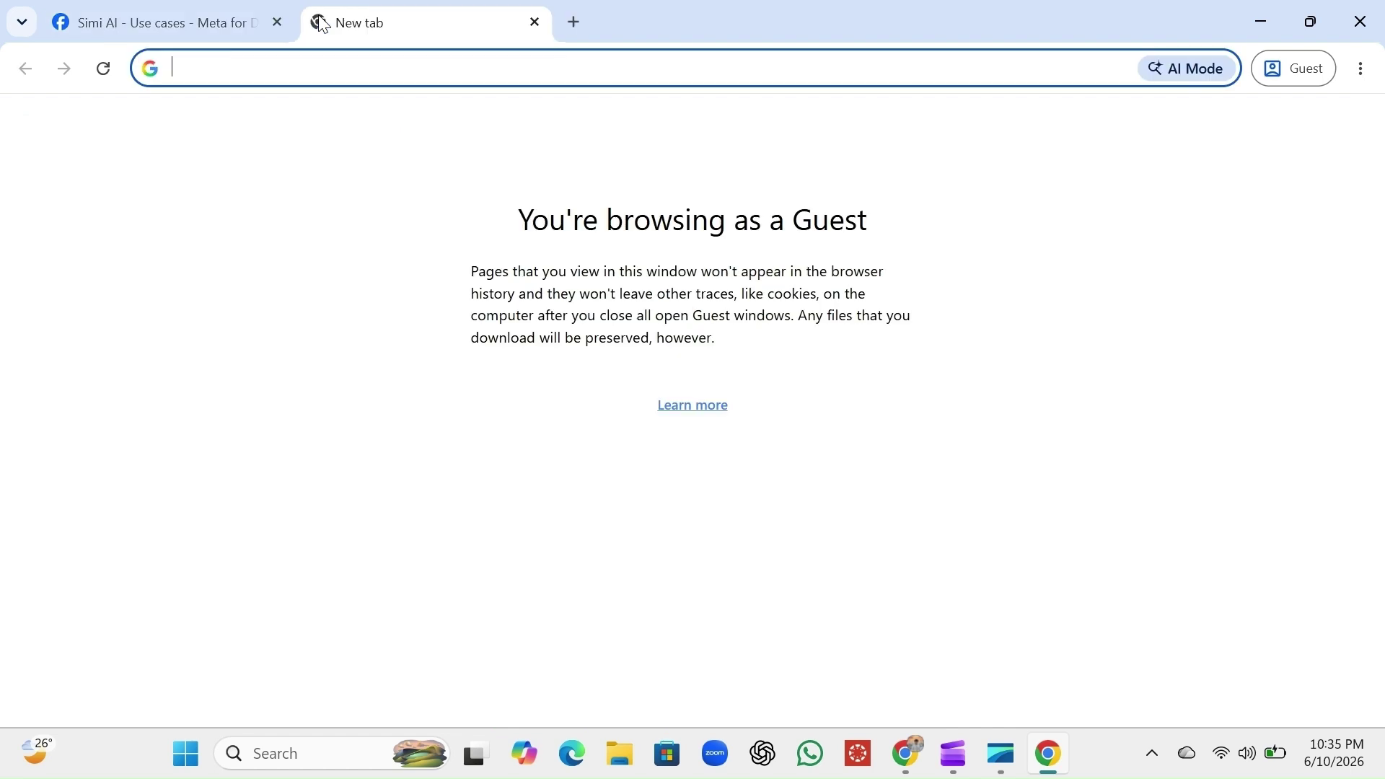
type("sim")
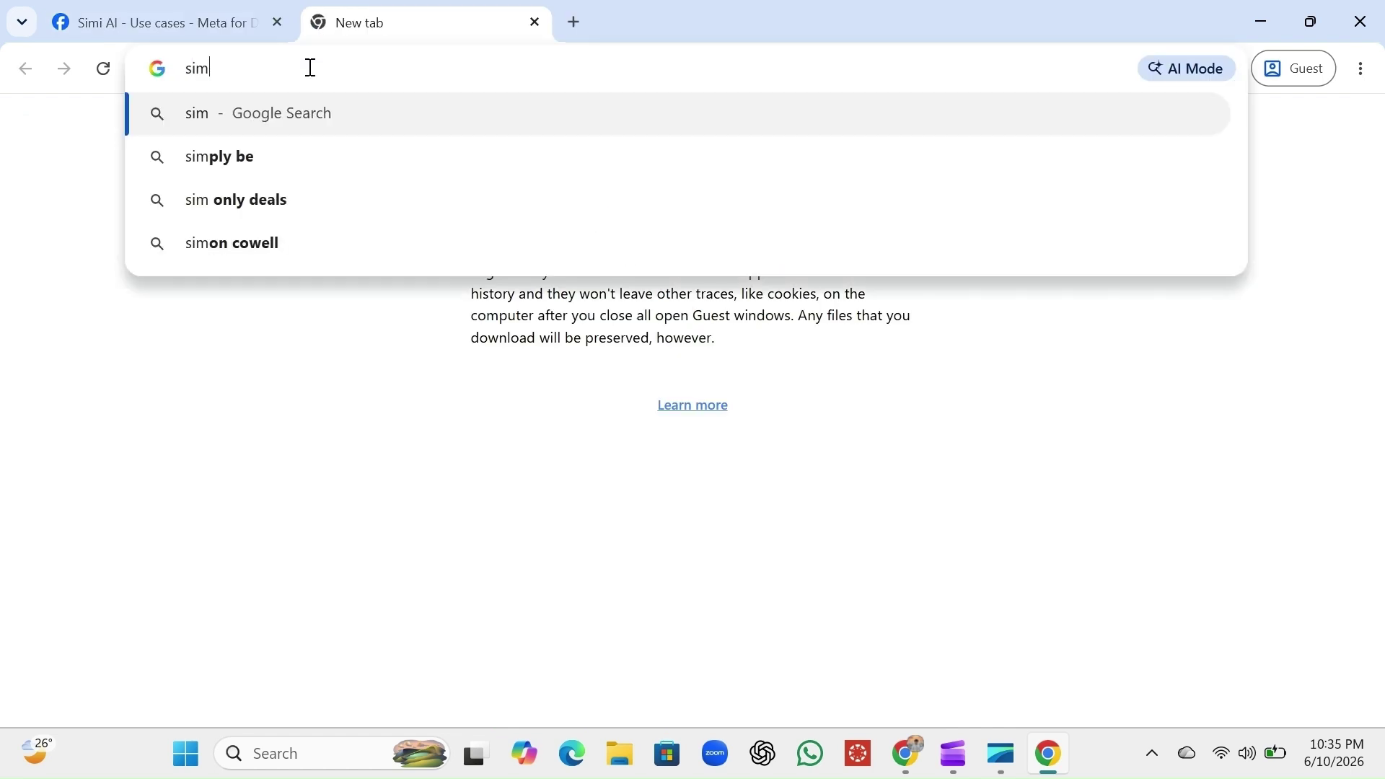
type("iai.")
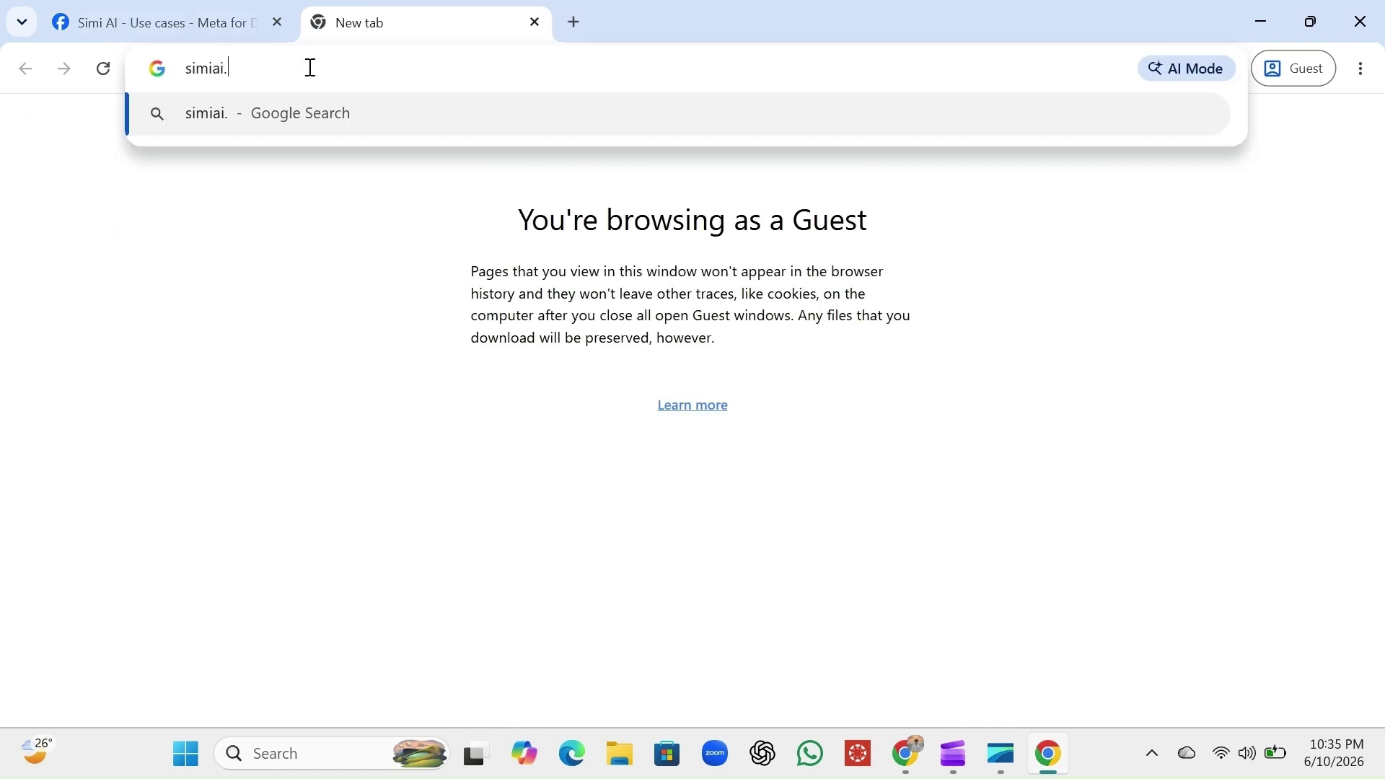
type("vercel")
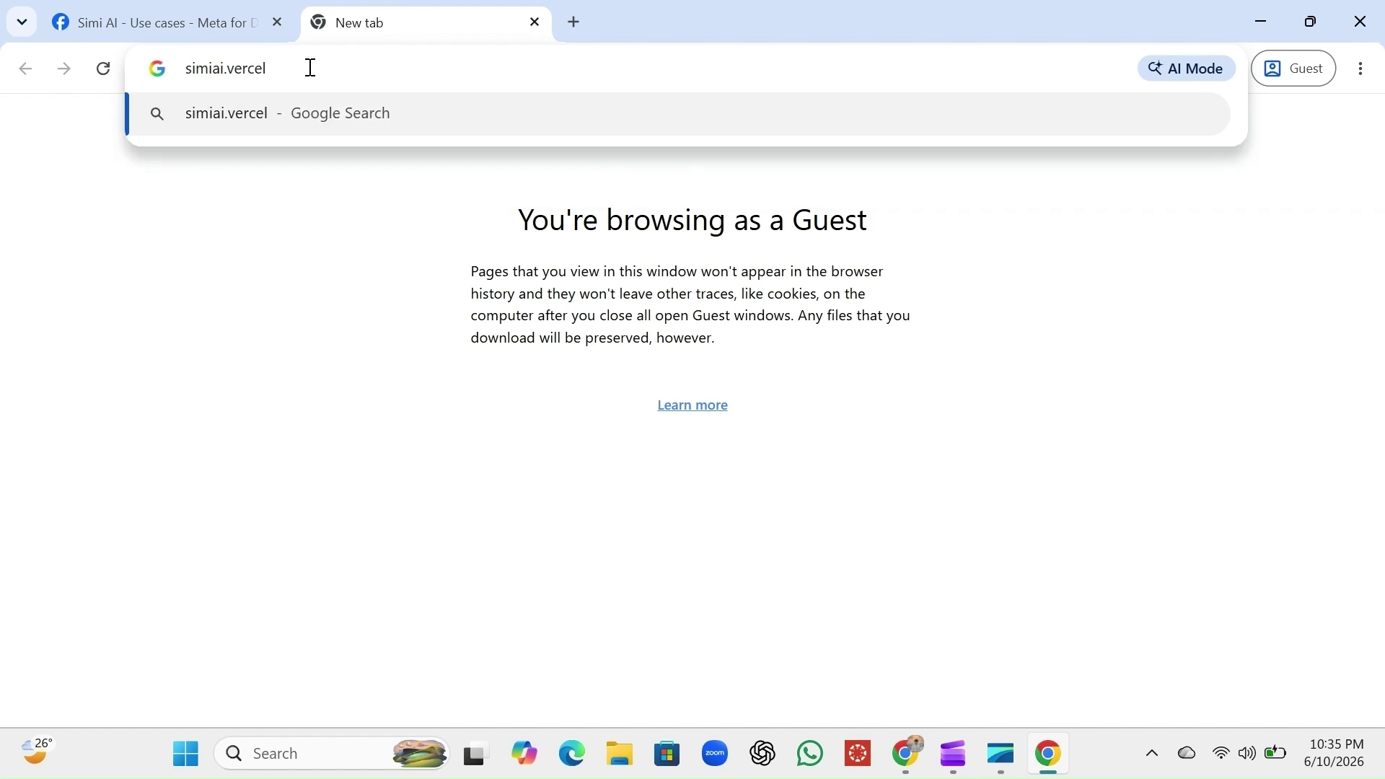
type(".app")
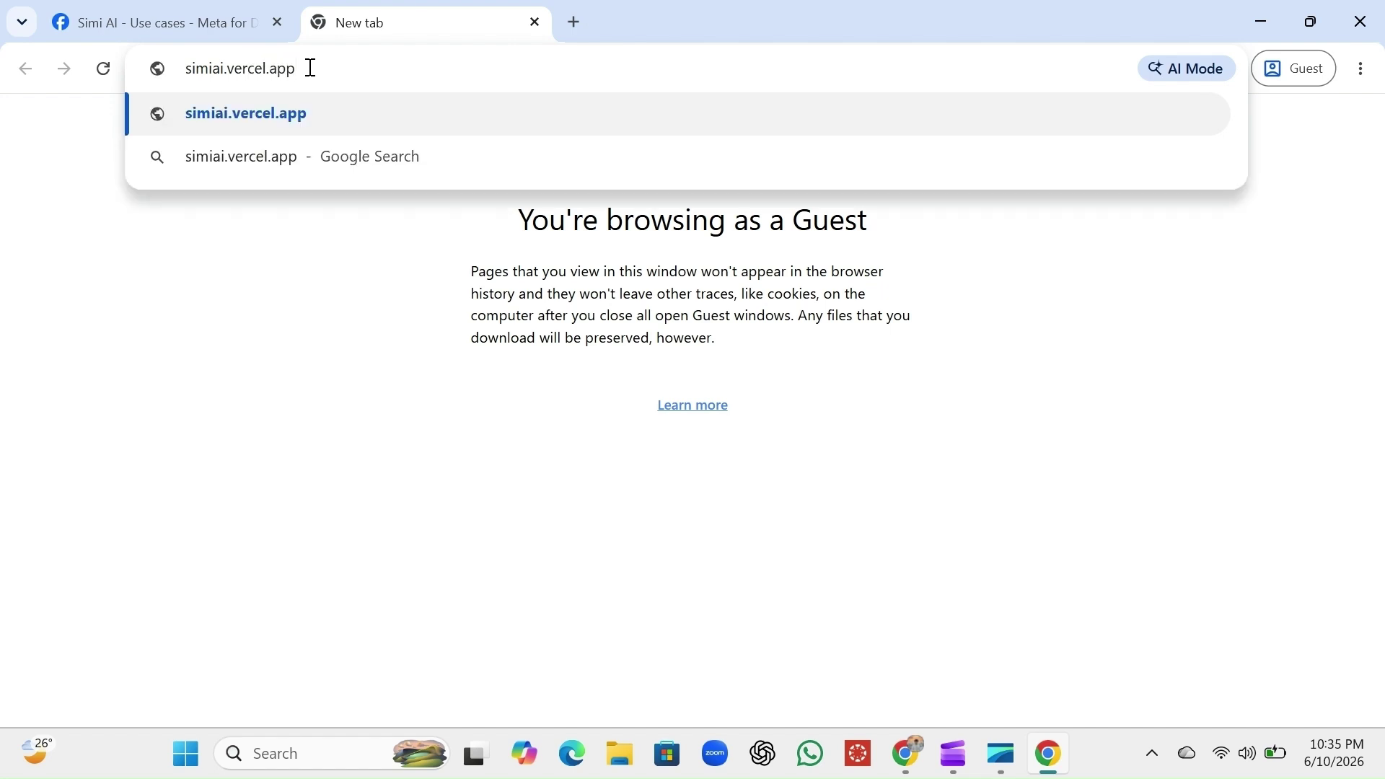
key("Return")
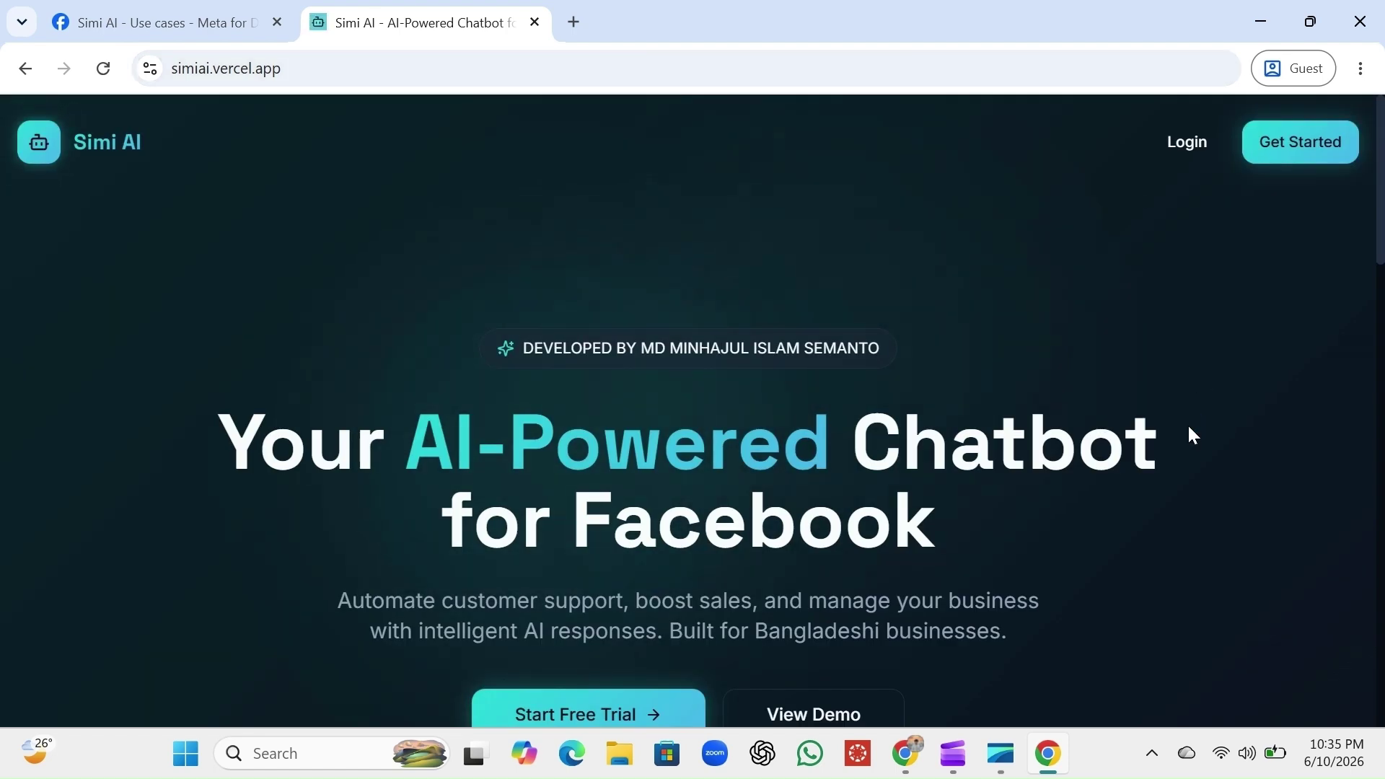
Open the Simi AI login form, briefly viewing the sign-up form first
scroll(1190, 433, "down", 3)
scroll(1190, 393, "up", 3)
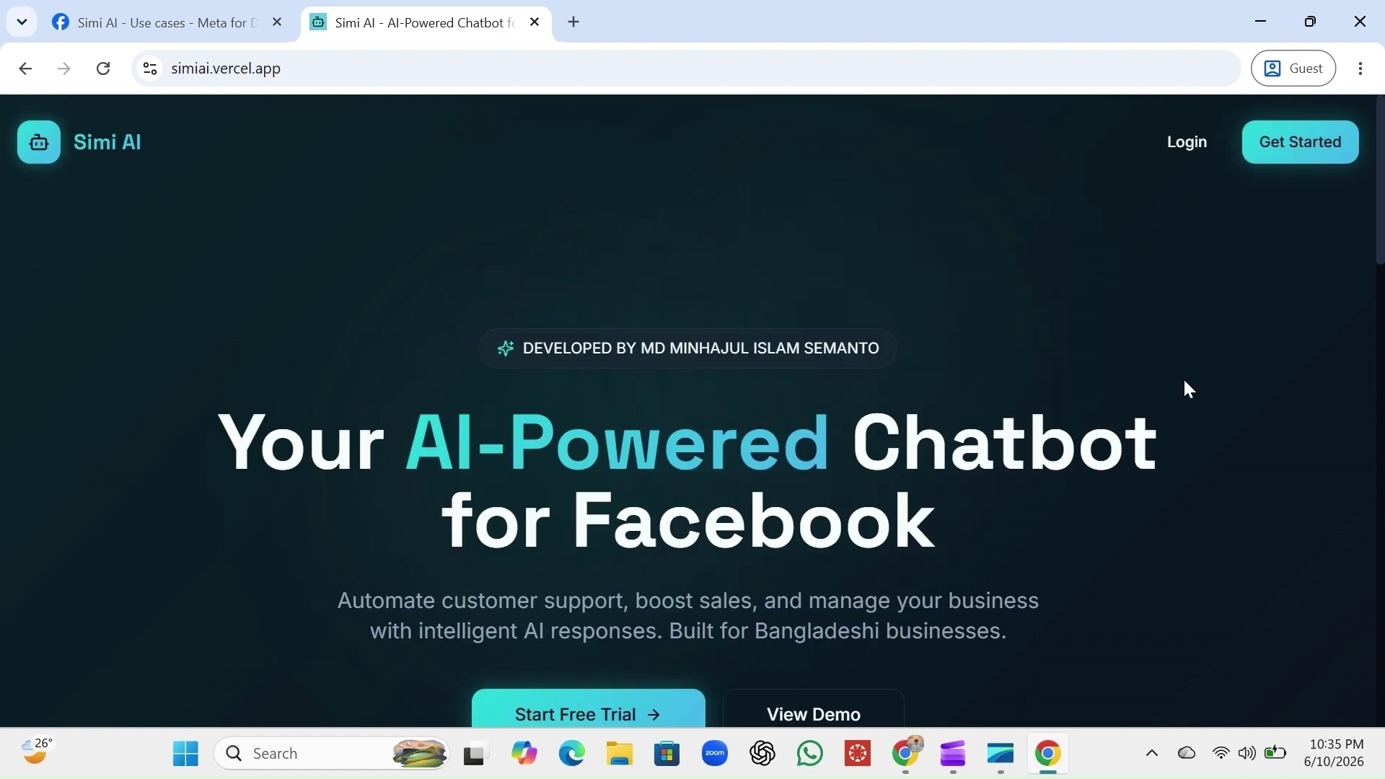
left_click(1194, 145)
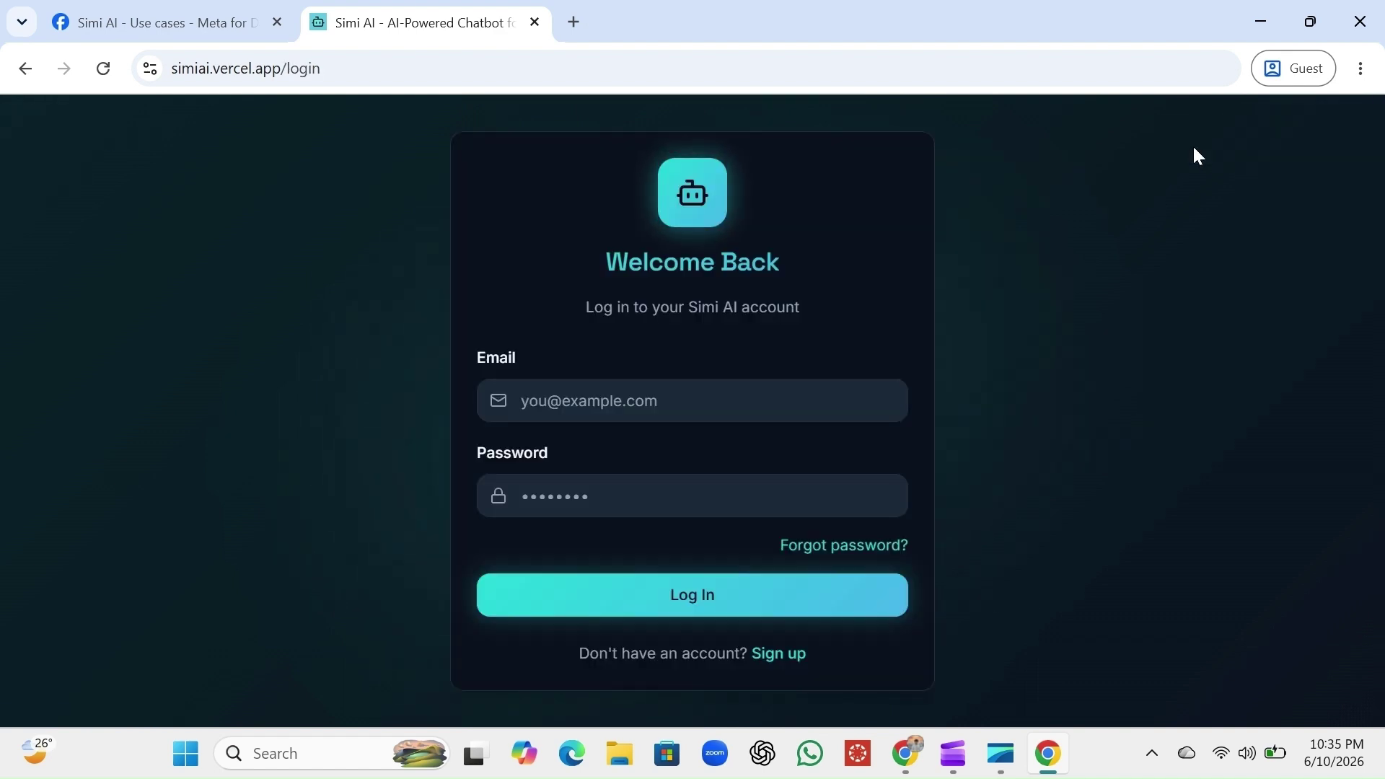
left_click(776, 655)
scroll(794, 557, "down", 2)
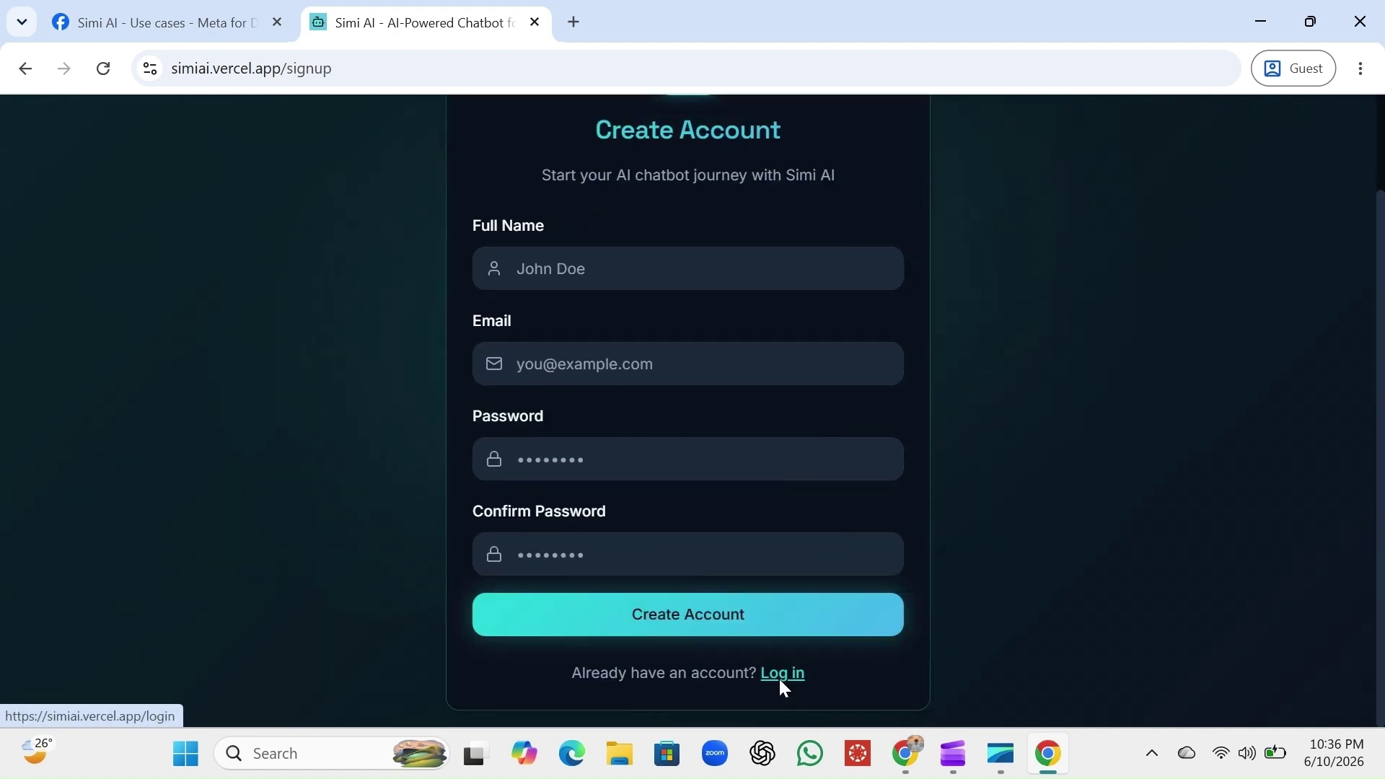
left_click(780, 675)
Log in with the store account's e-mail and password
left_click(682, 410)
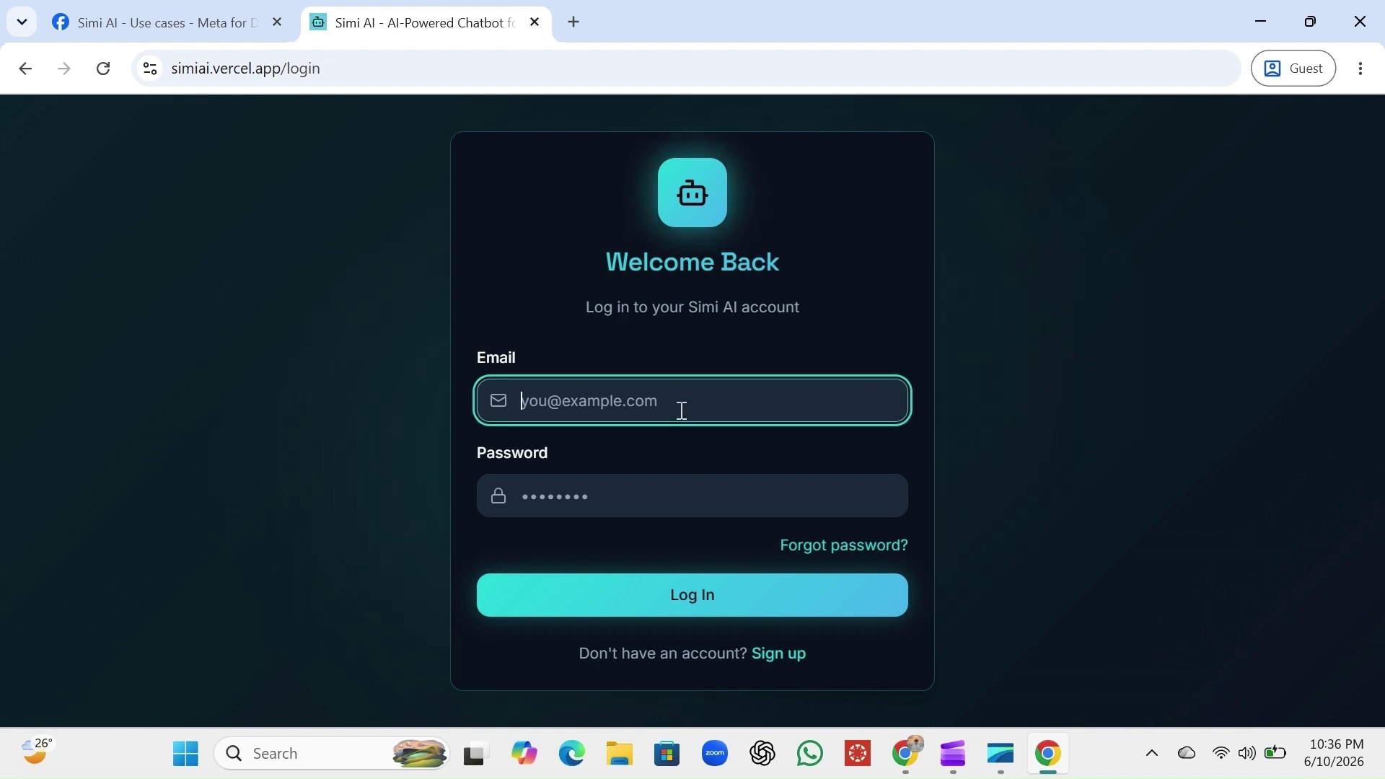
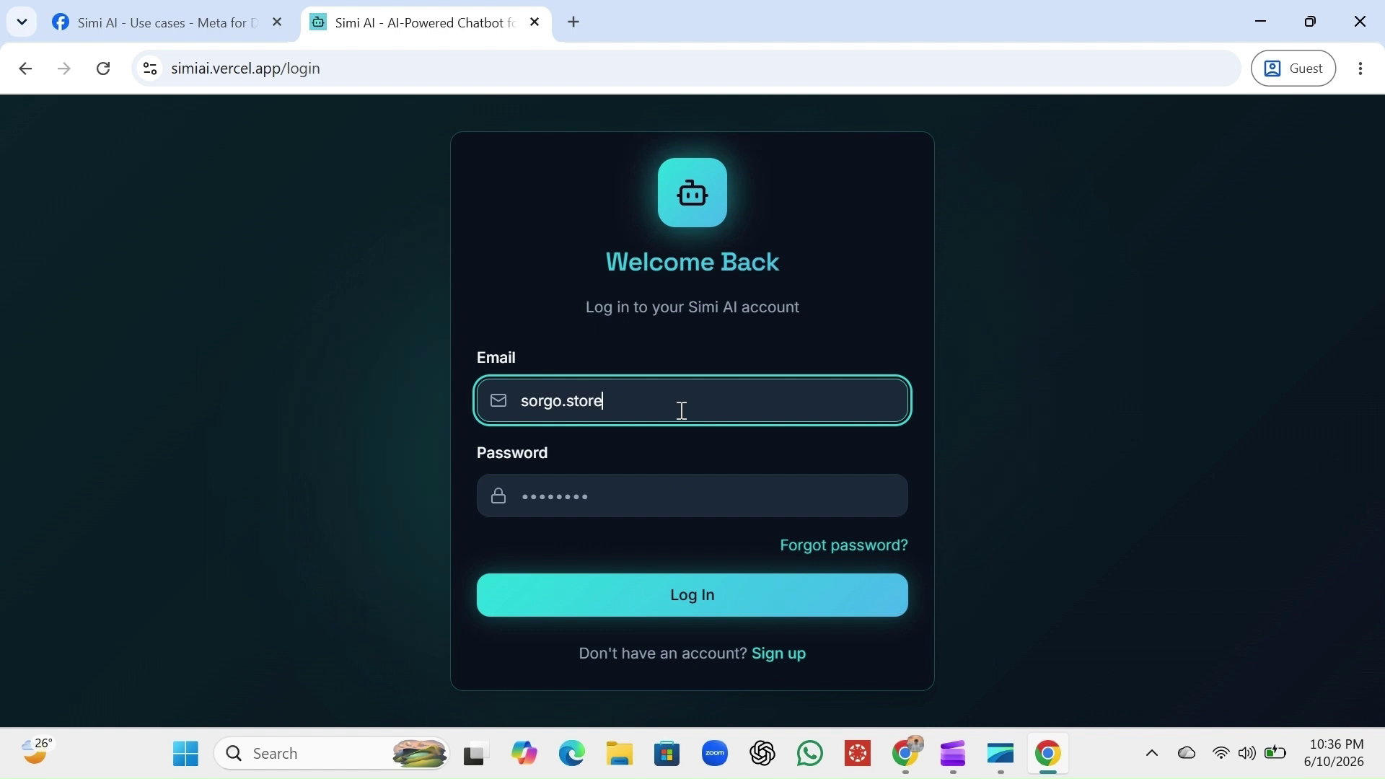
left_click(625, 493)
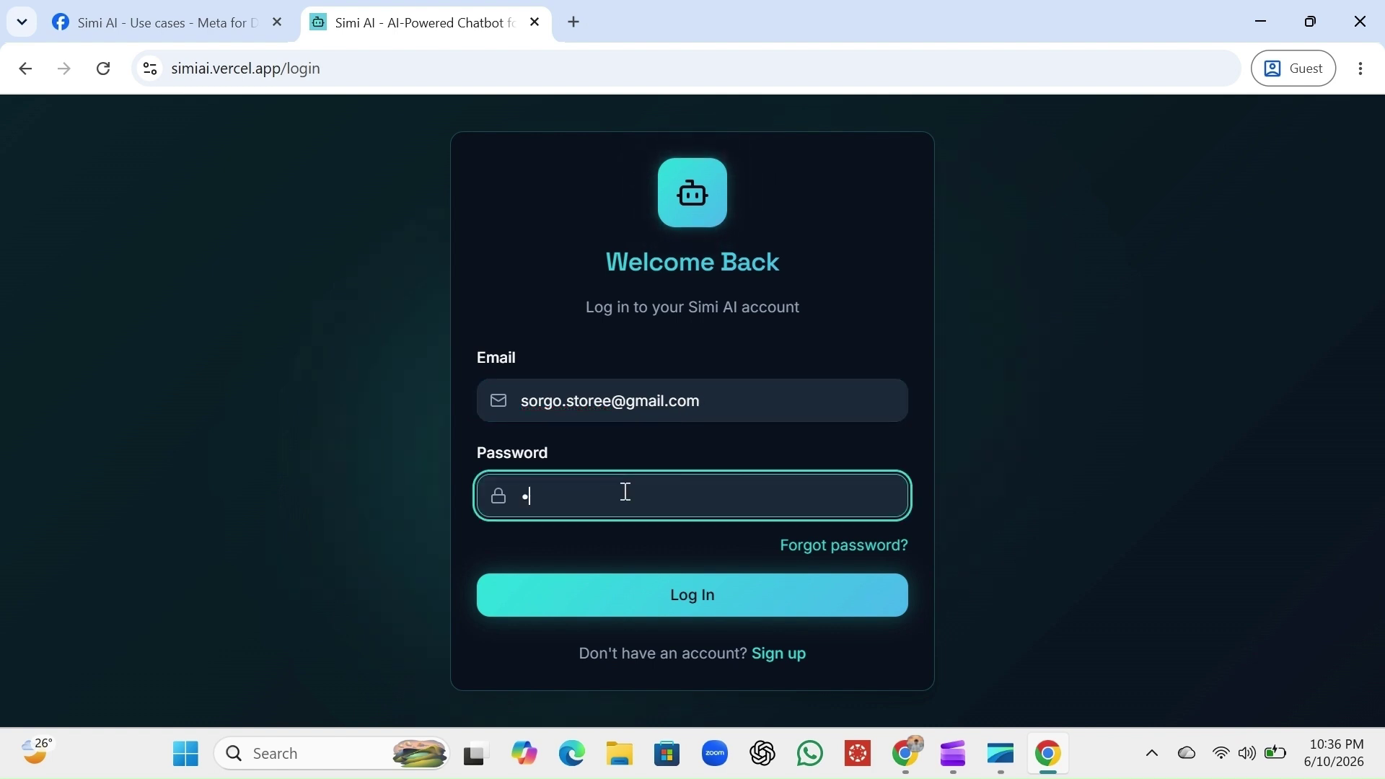
type("******")
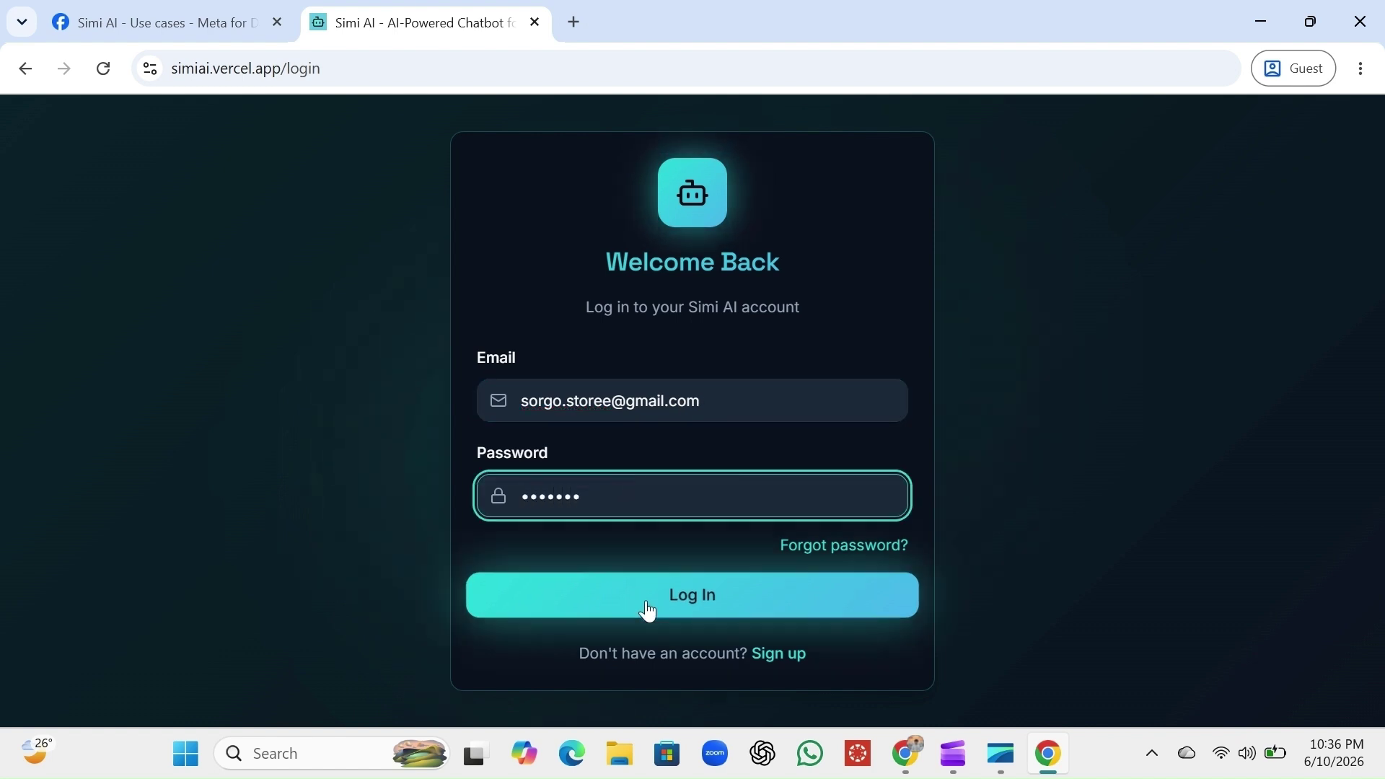
left_click(708, 615)
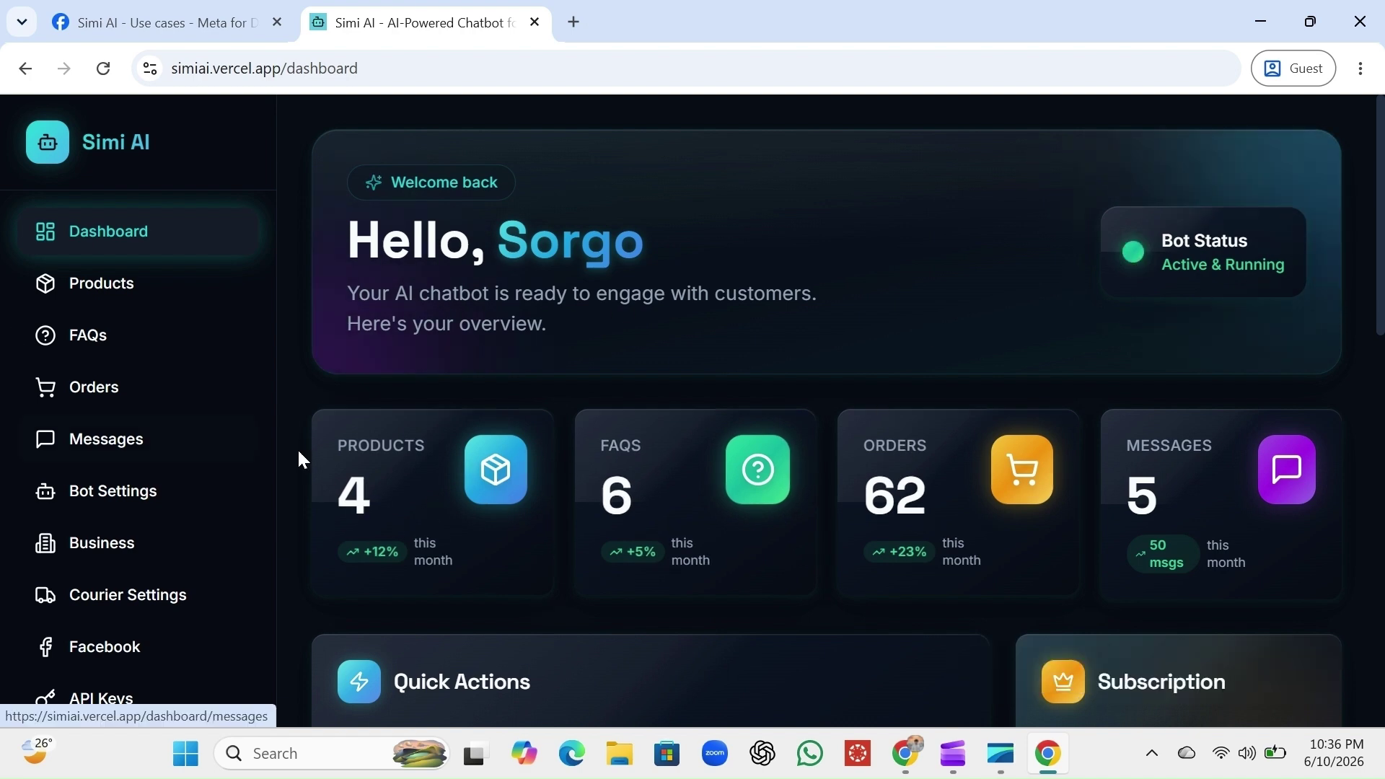
Scroll the Simi AI dashboard and go to the Facebook page-connection settings
scroll(299, 452, "down", 1)
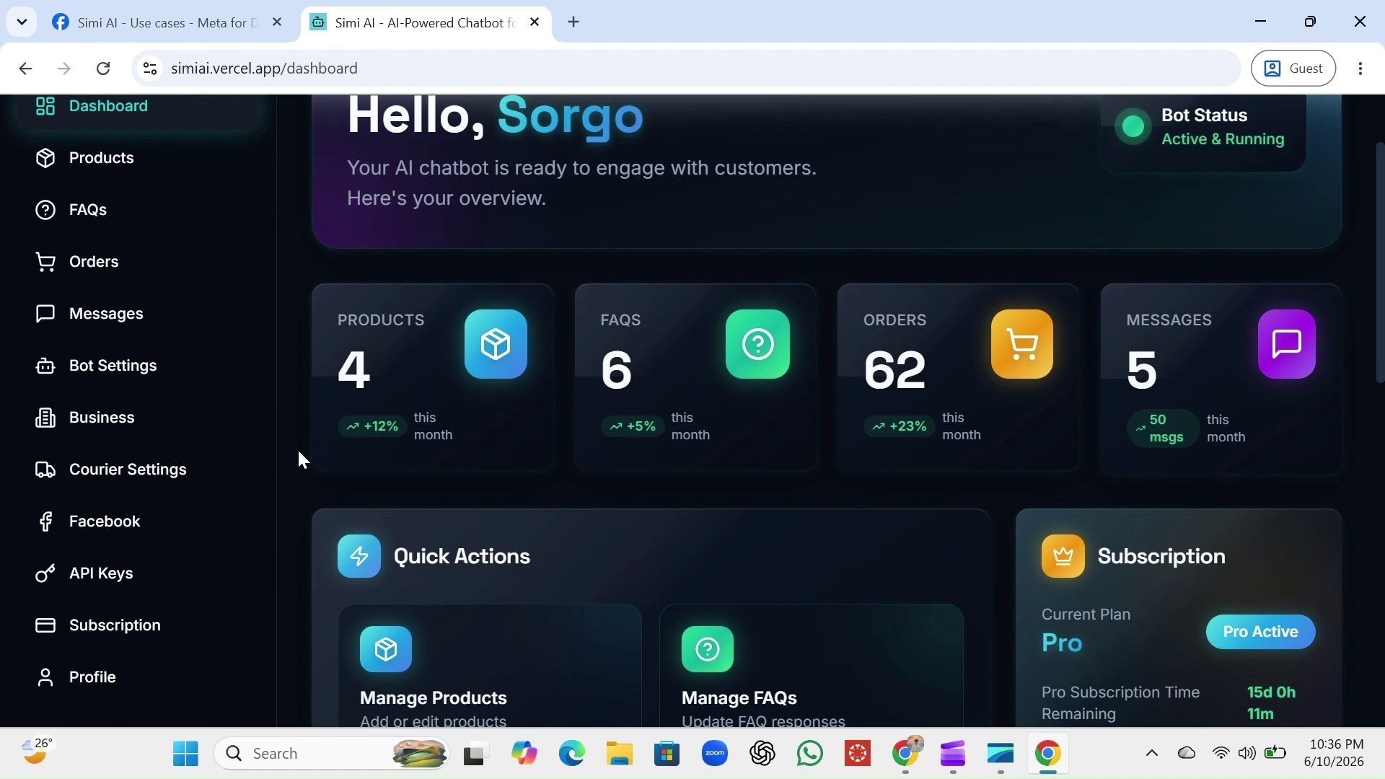
scroll(298, 452, "down", 1)
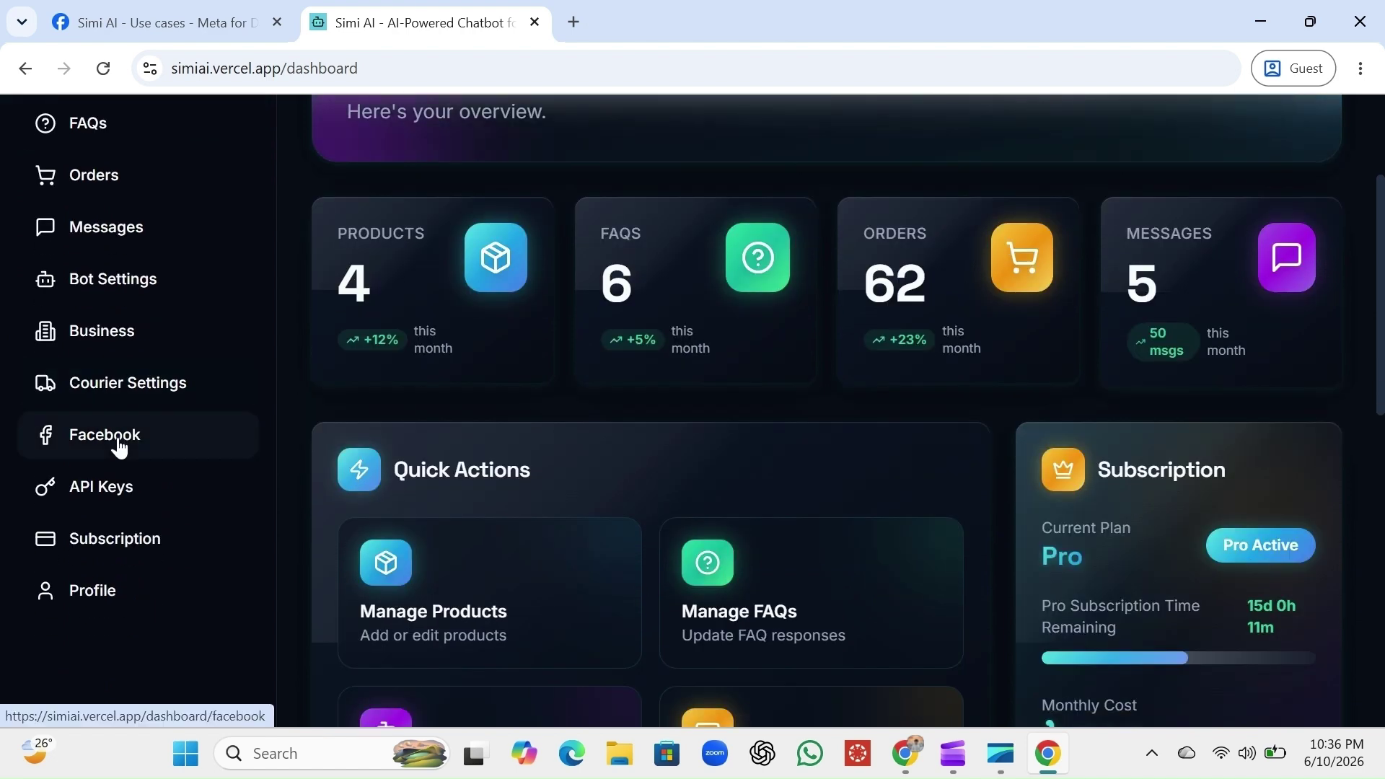
scroll(119, 447, "up", 3)
scroll(119, 447, "down", 1)
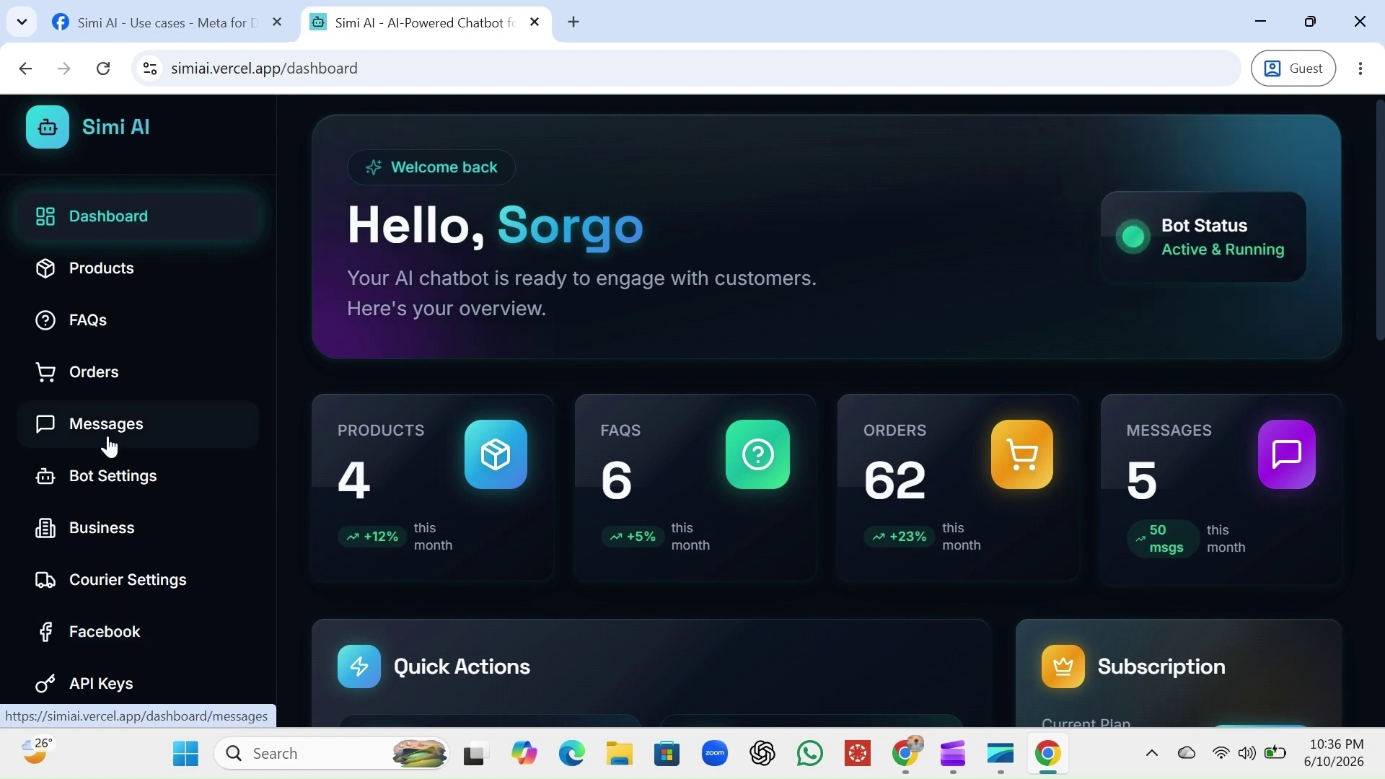
scroll(108, 446, "down", 3)
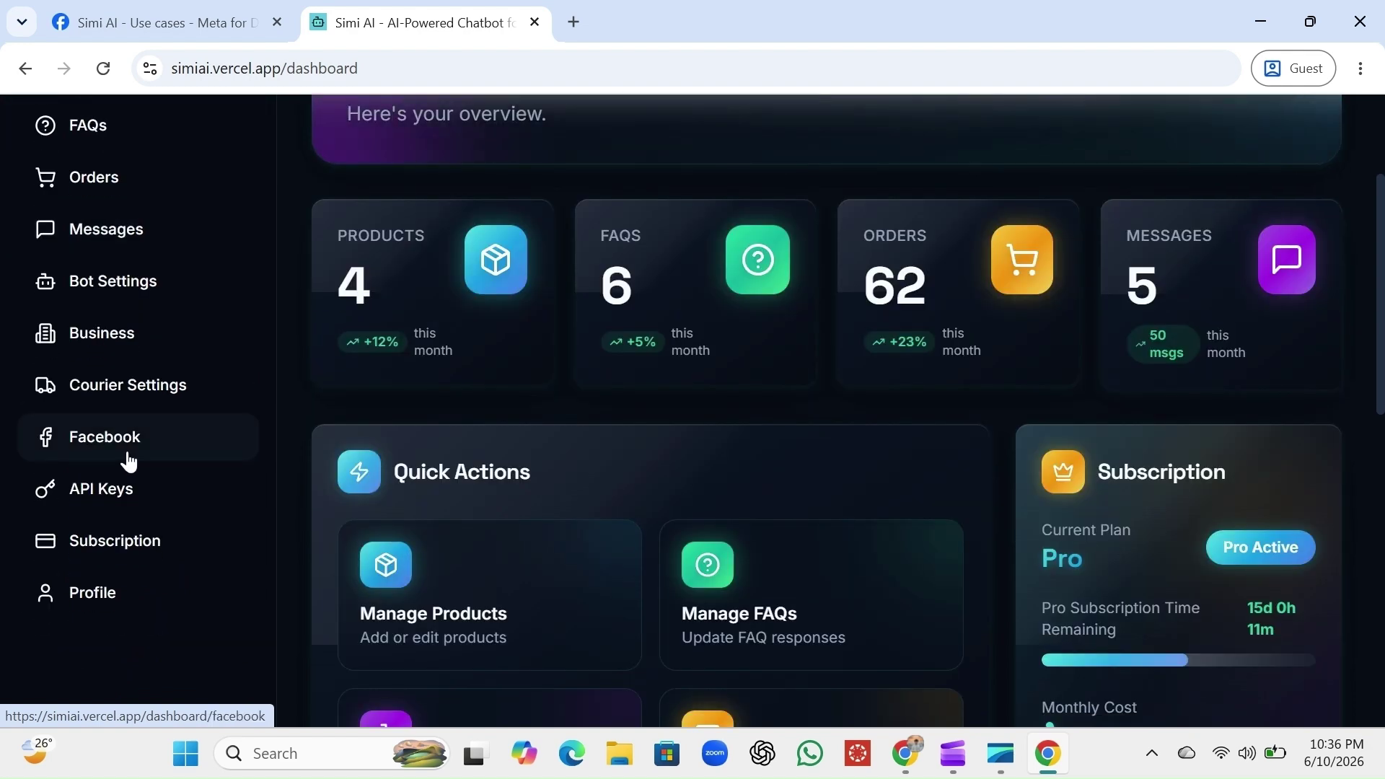
left_click(129, 461)
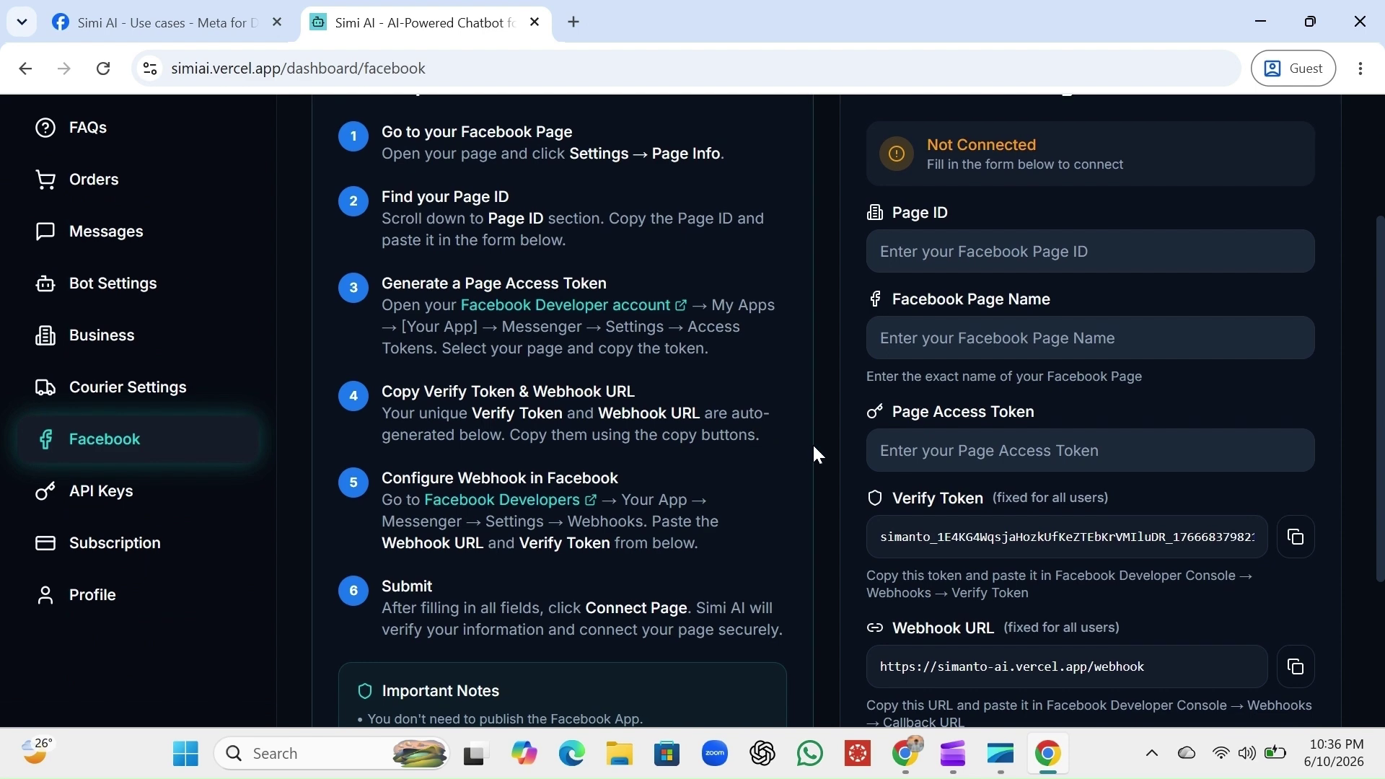
scroll(814, 455, "up", 3)
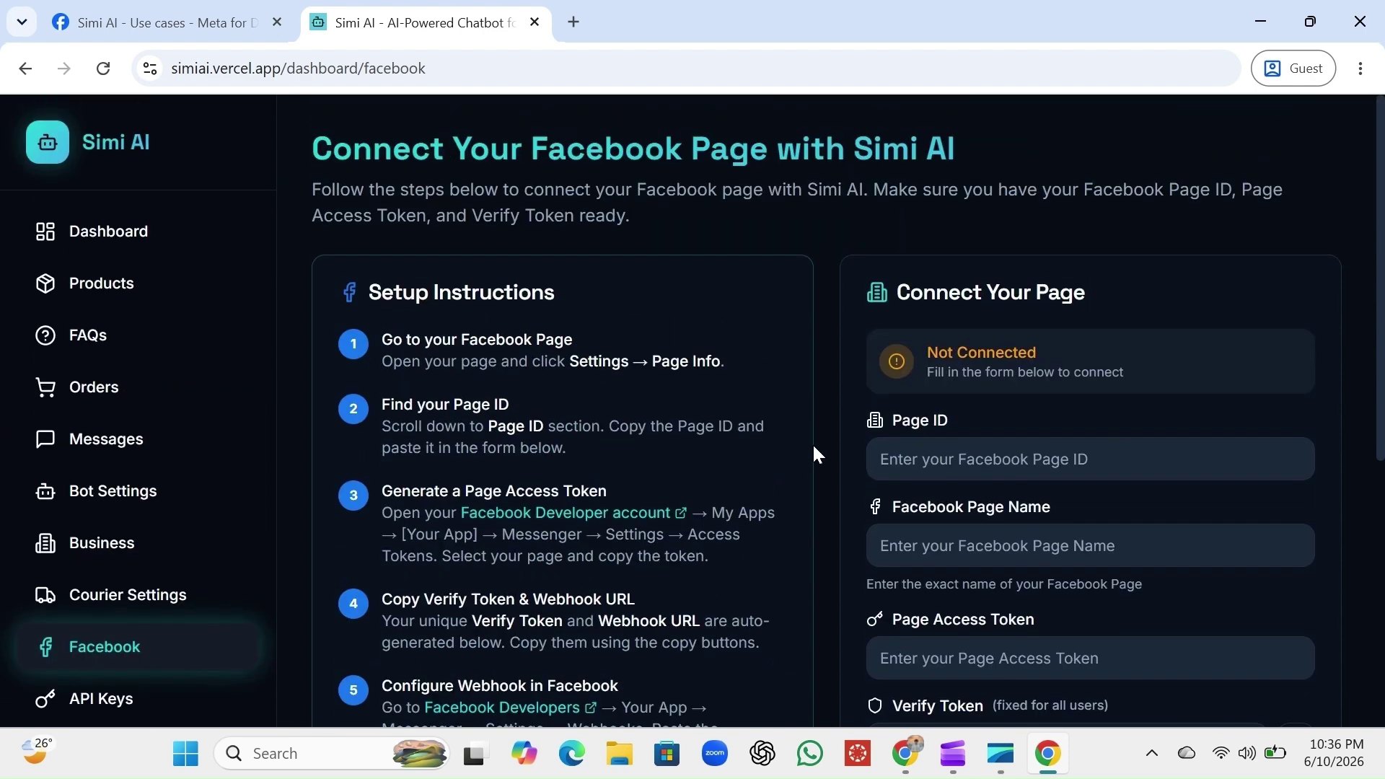
scroll(815, 453, "down", 2)
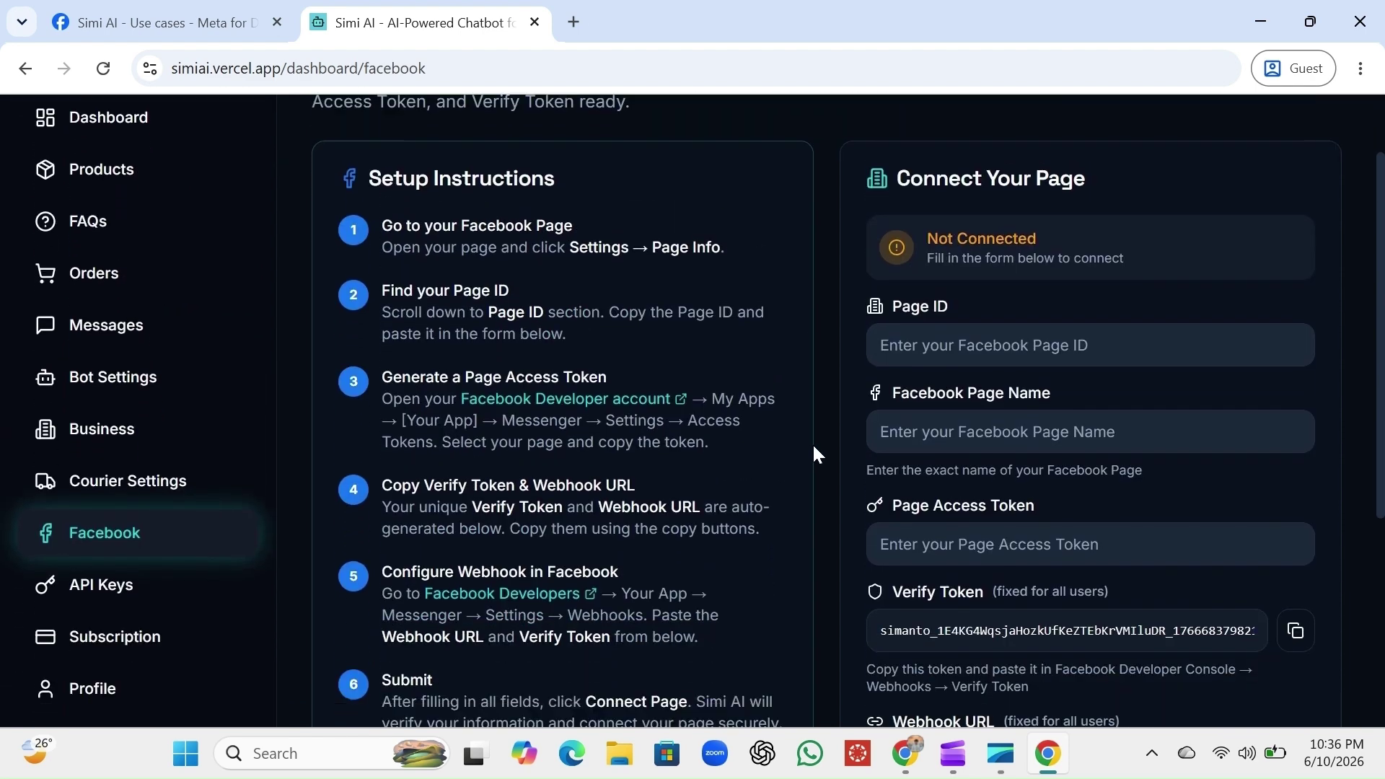
scroll(1129, 404, "down", 1)
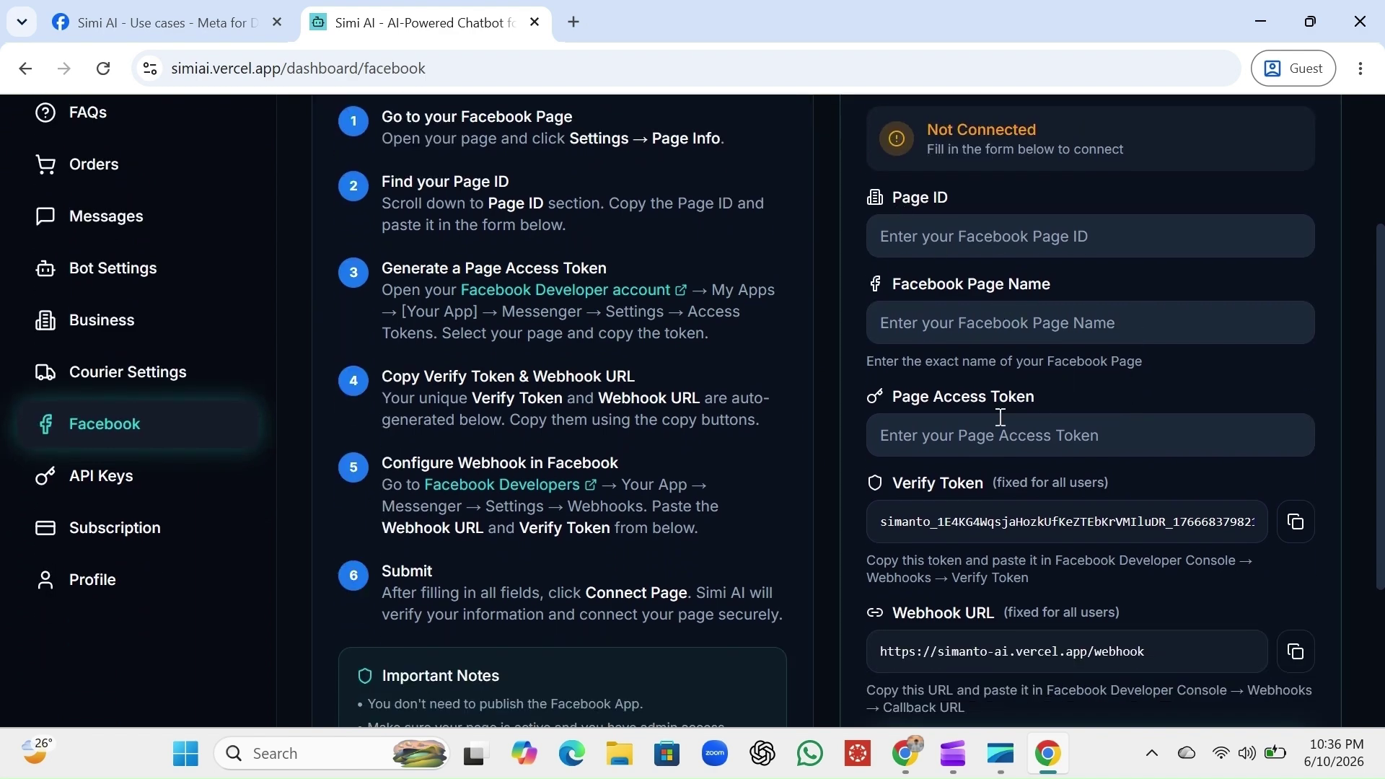
scroll(1022, 457, "down", 1)
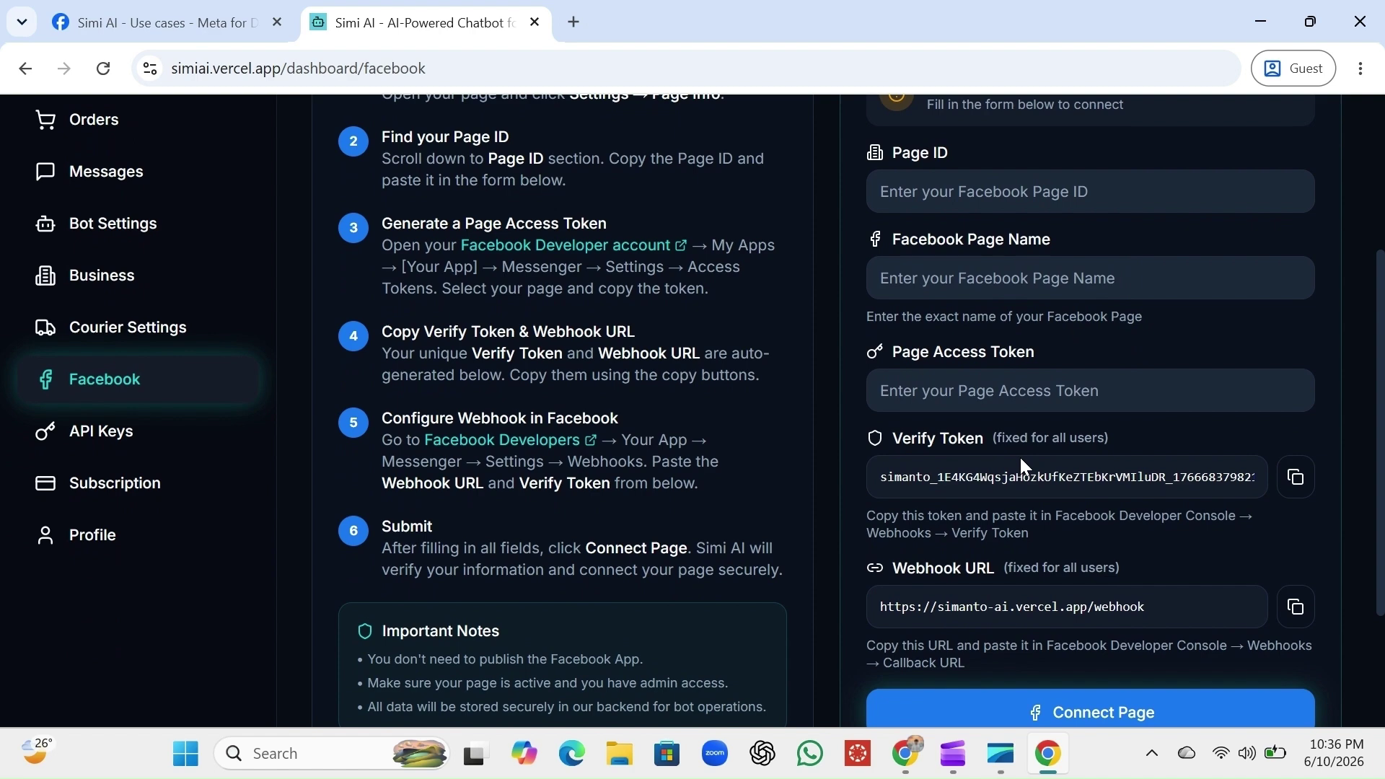
scroll(1022, 458, "down", 1)
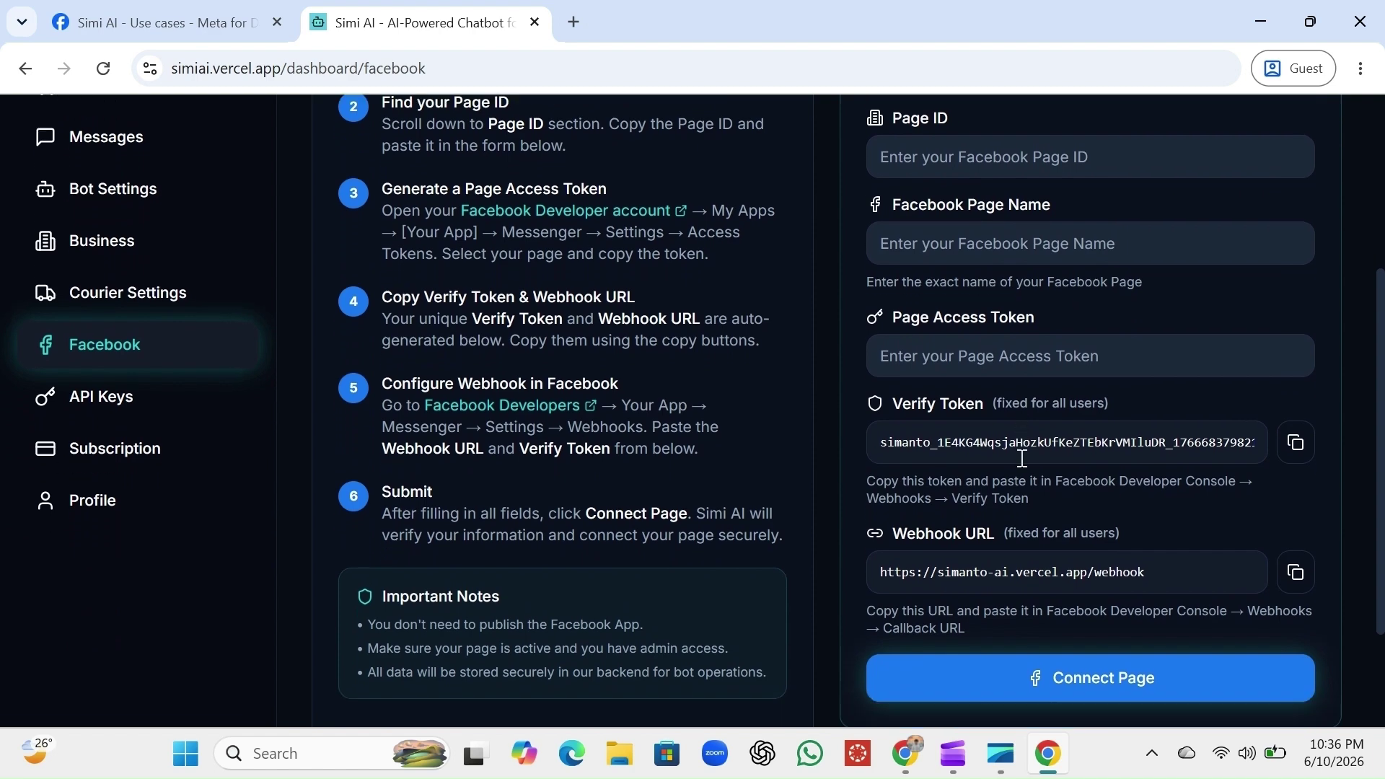
left_click(234, 4)
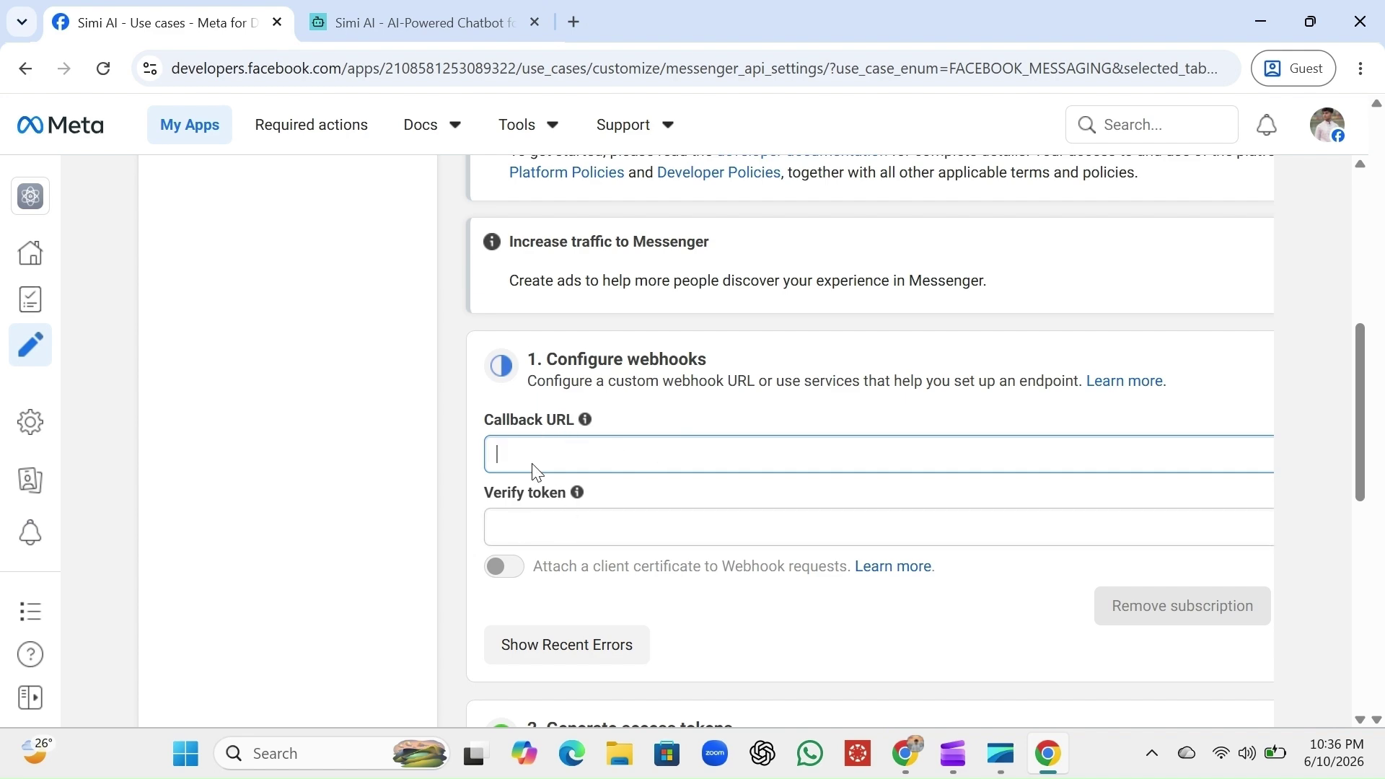
left_click(425, 22)
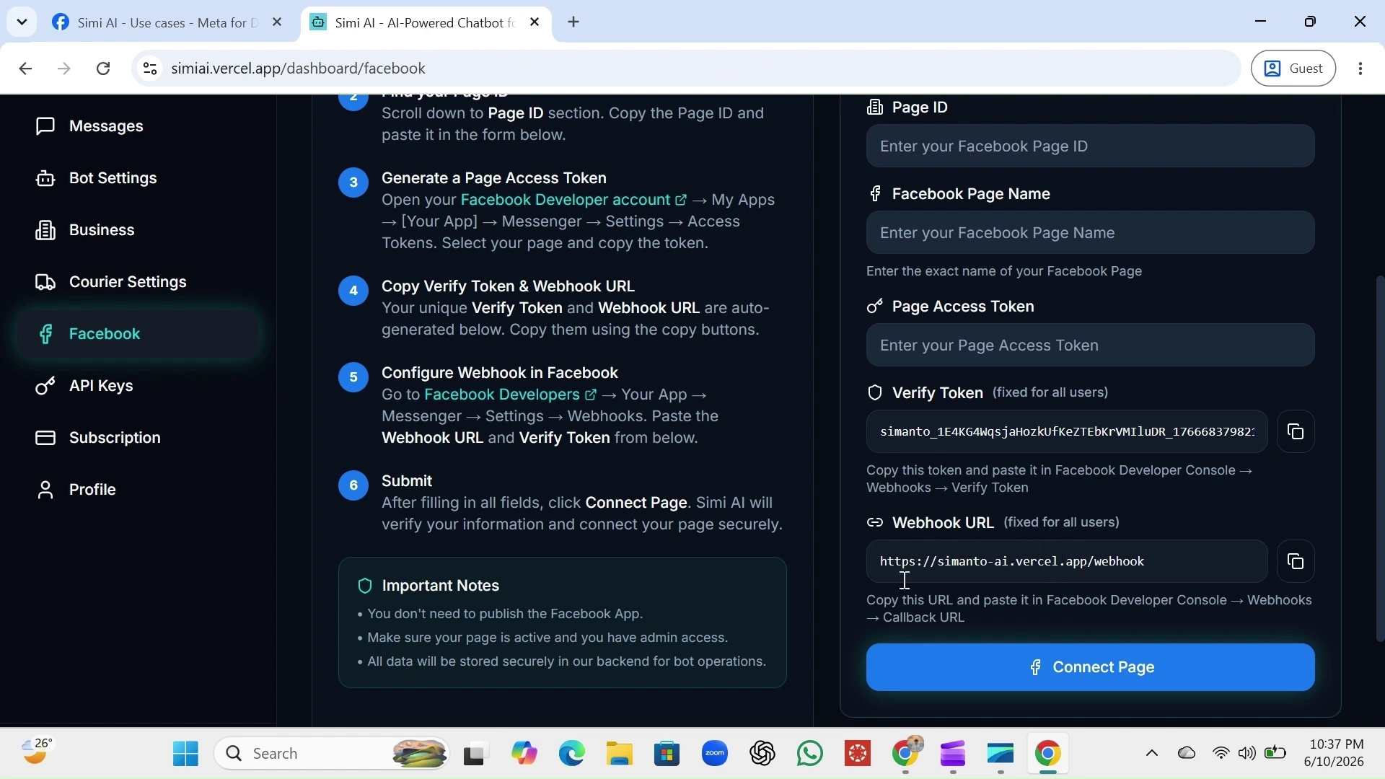
left_click(1303, 571)
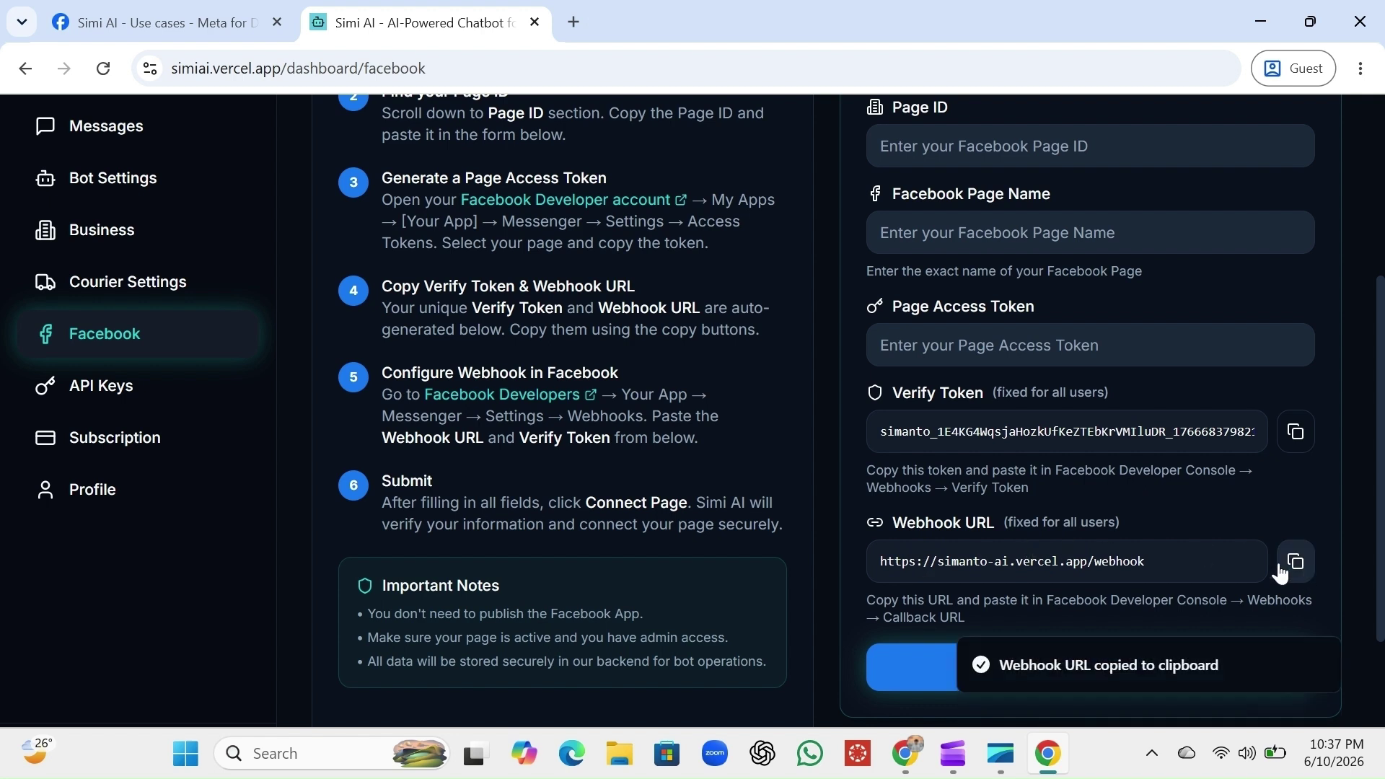
left_click(201, 7)
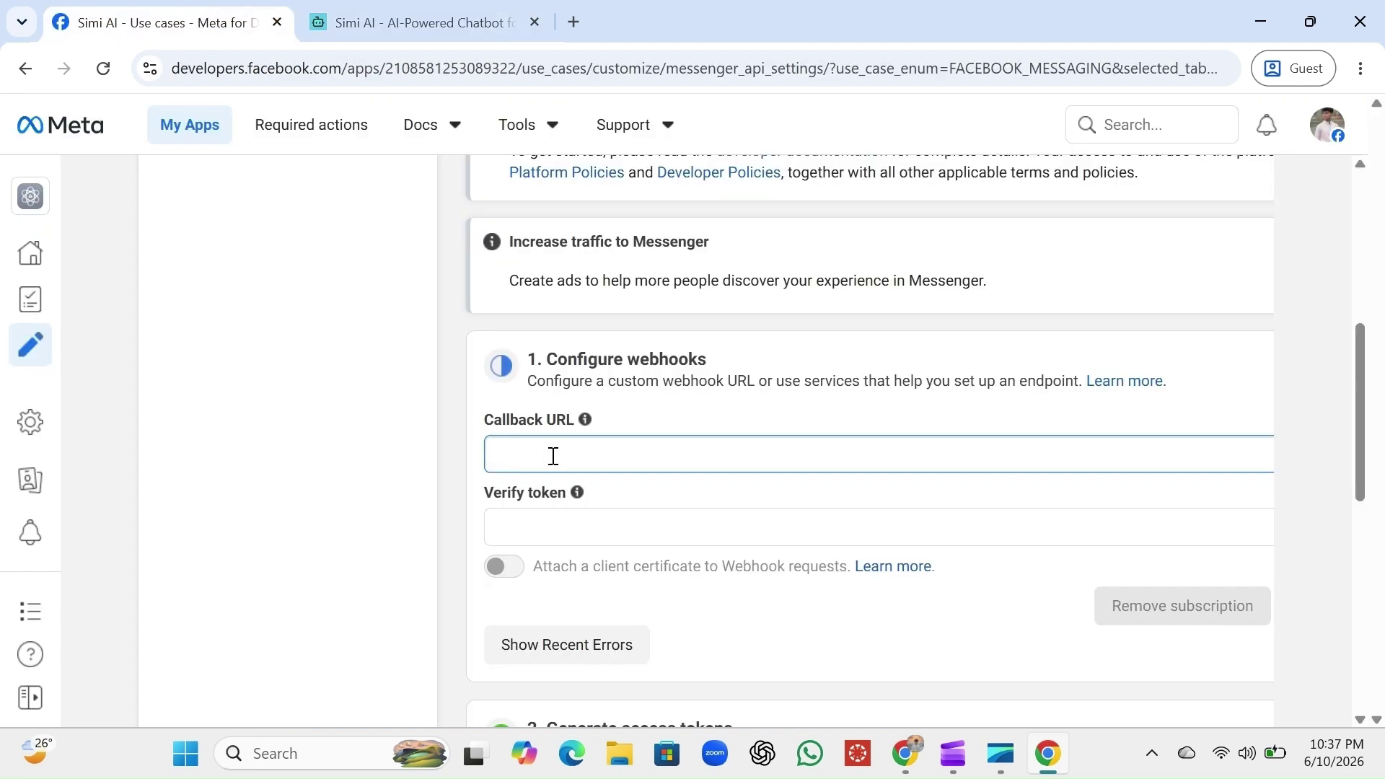
key("ctrl+v")
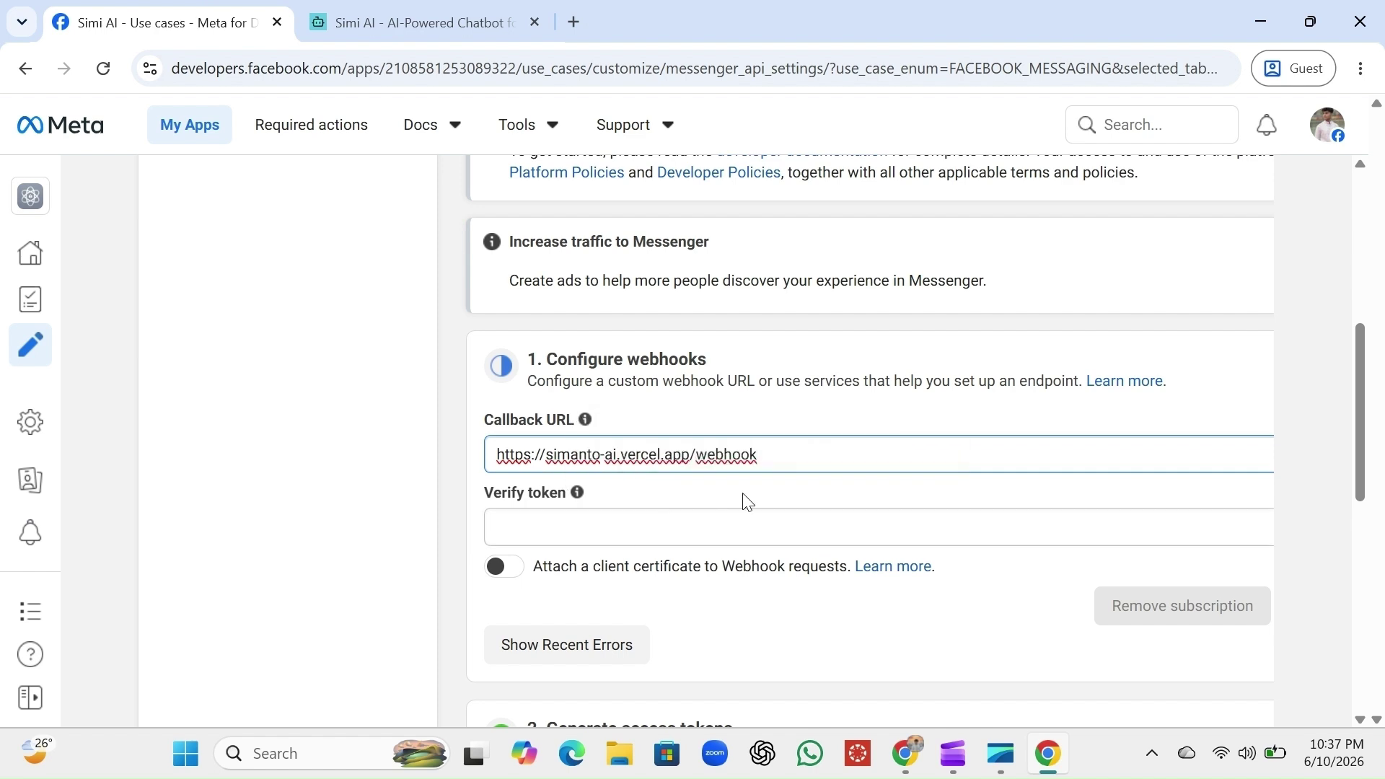
Copy Simi AI's verify token and bring focus to Meta's Verify token field
left_click(707, 526)
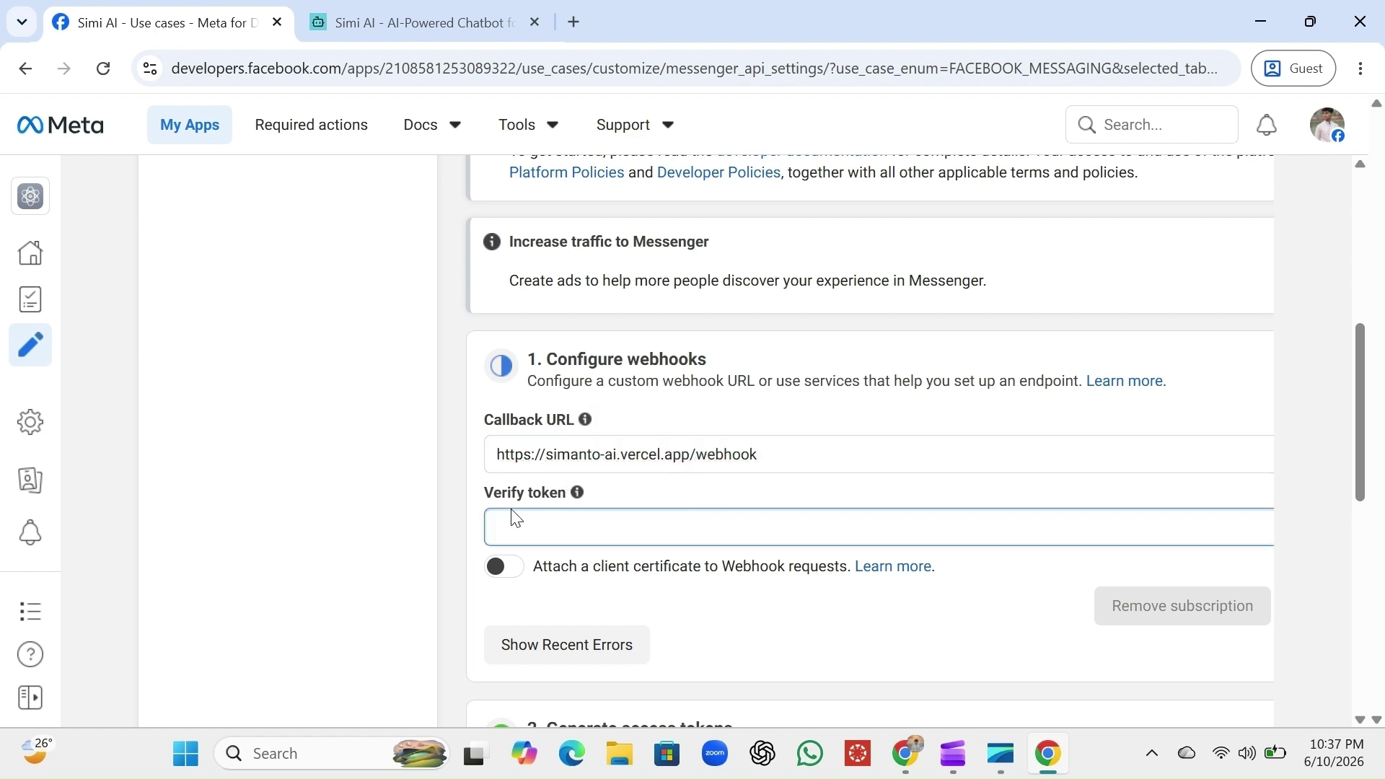
left_click(450, 36)
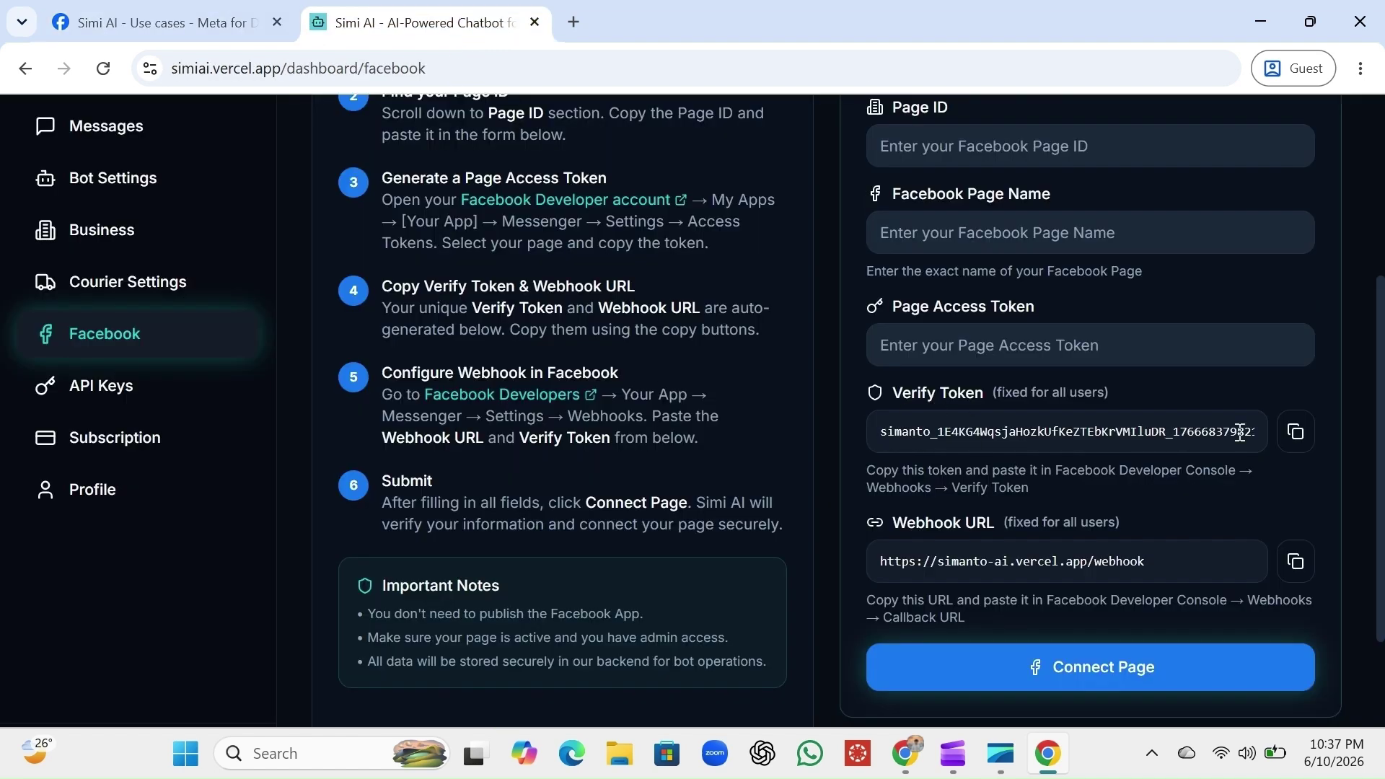
left_click(1294, 439)
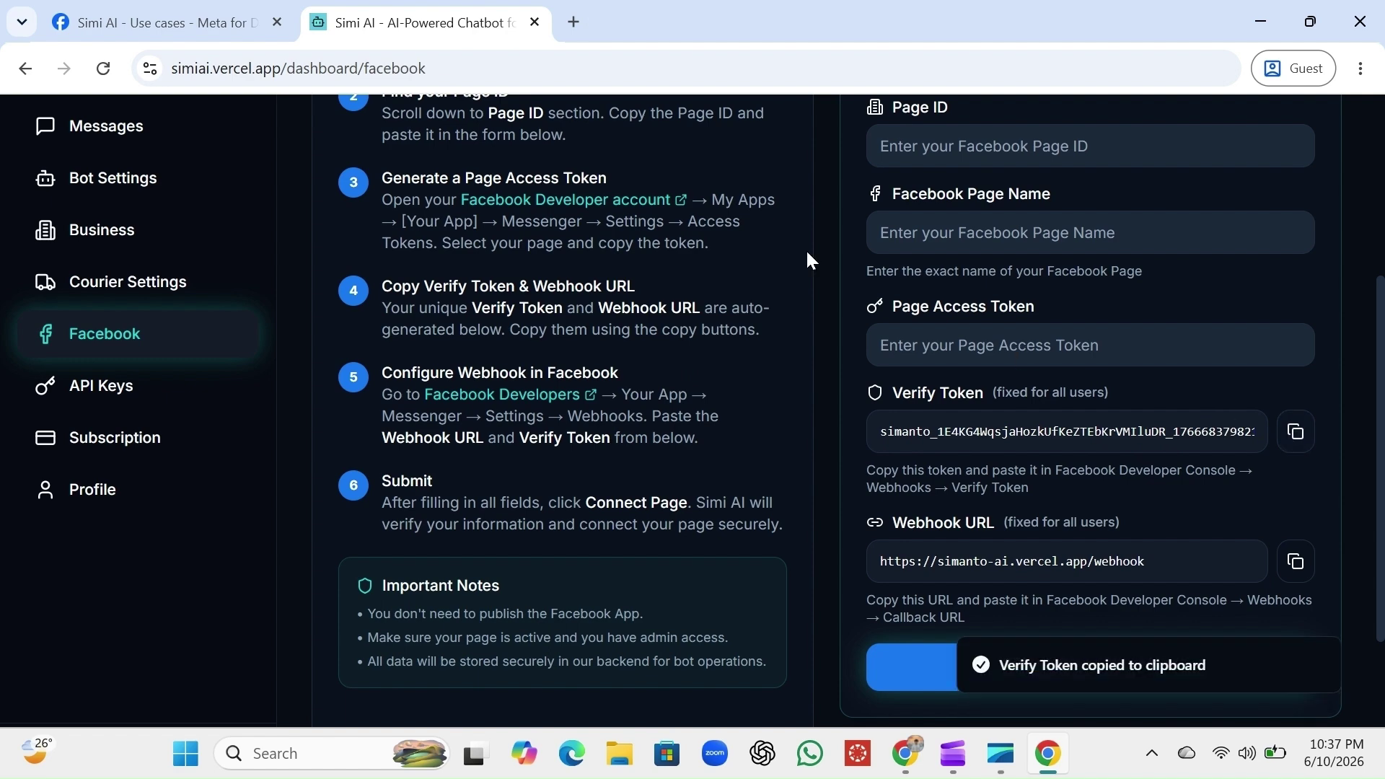
left_click(225, 18)
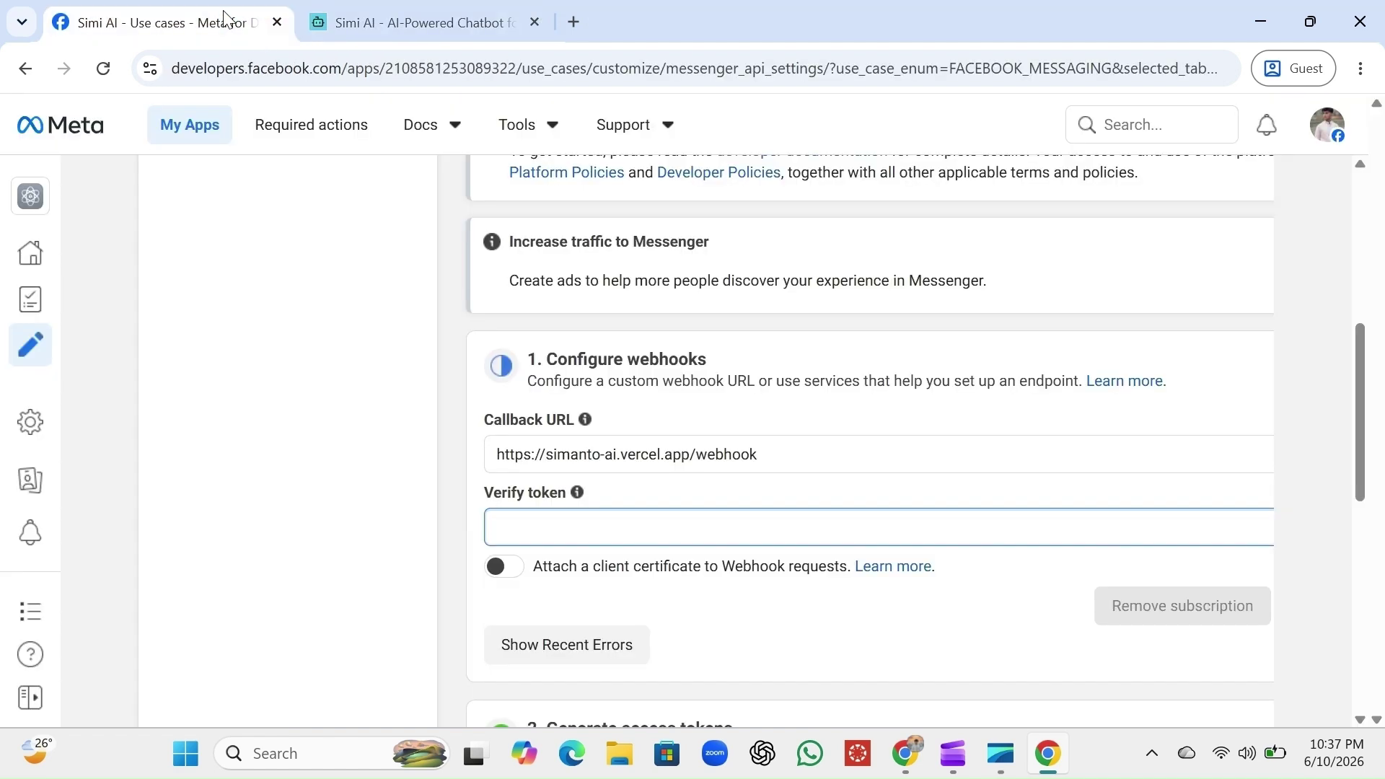
left_click(579, 531)
Paste the verify token into Meta and try Verify and save, which fails validation
key("ctrl+v")
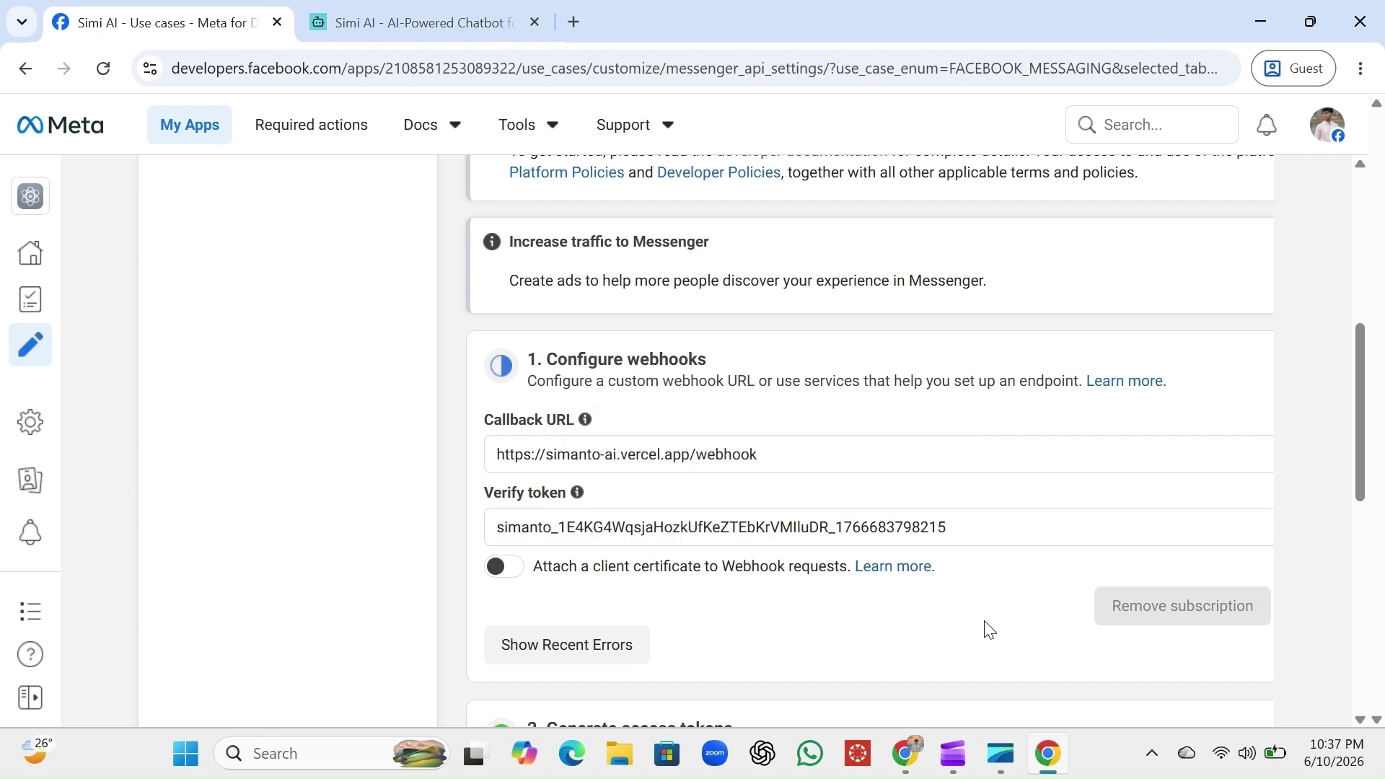
scroll(986, 628, "right", 3)
scroll(986, 628, "right", 2)
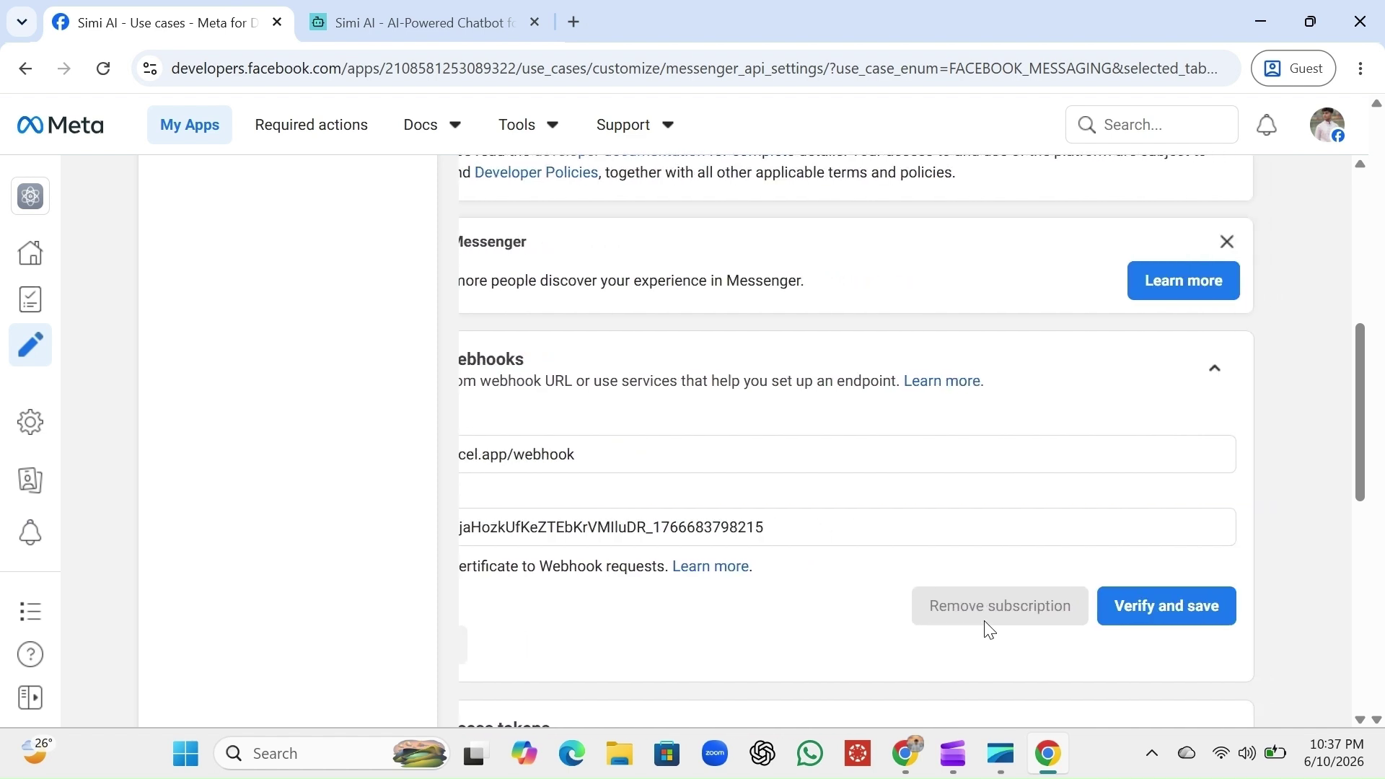
left_click(1163, 614)
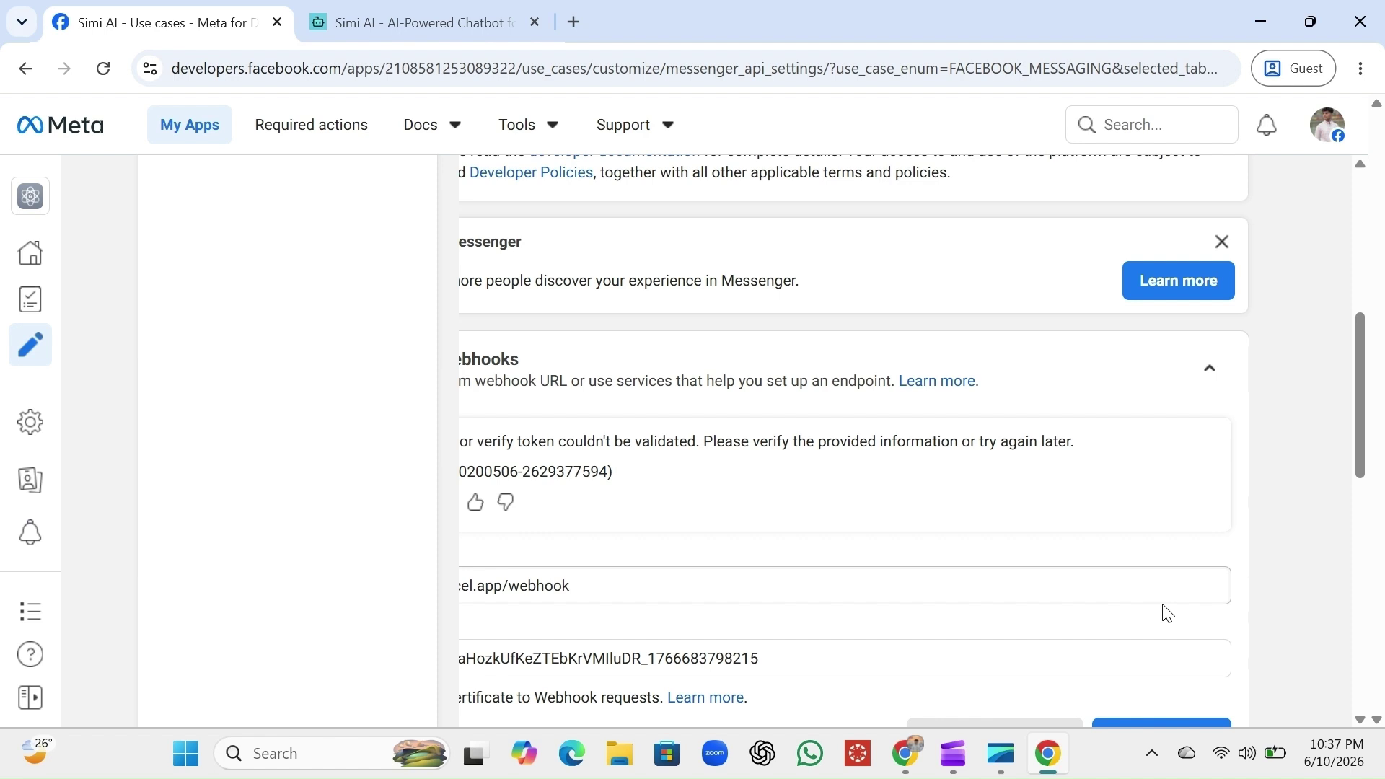
scroll(1169, 614, "left", 3)
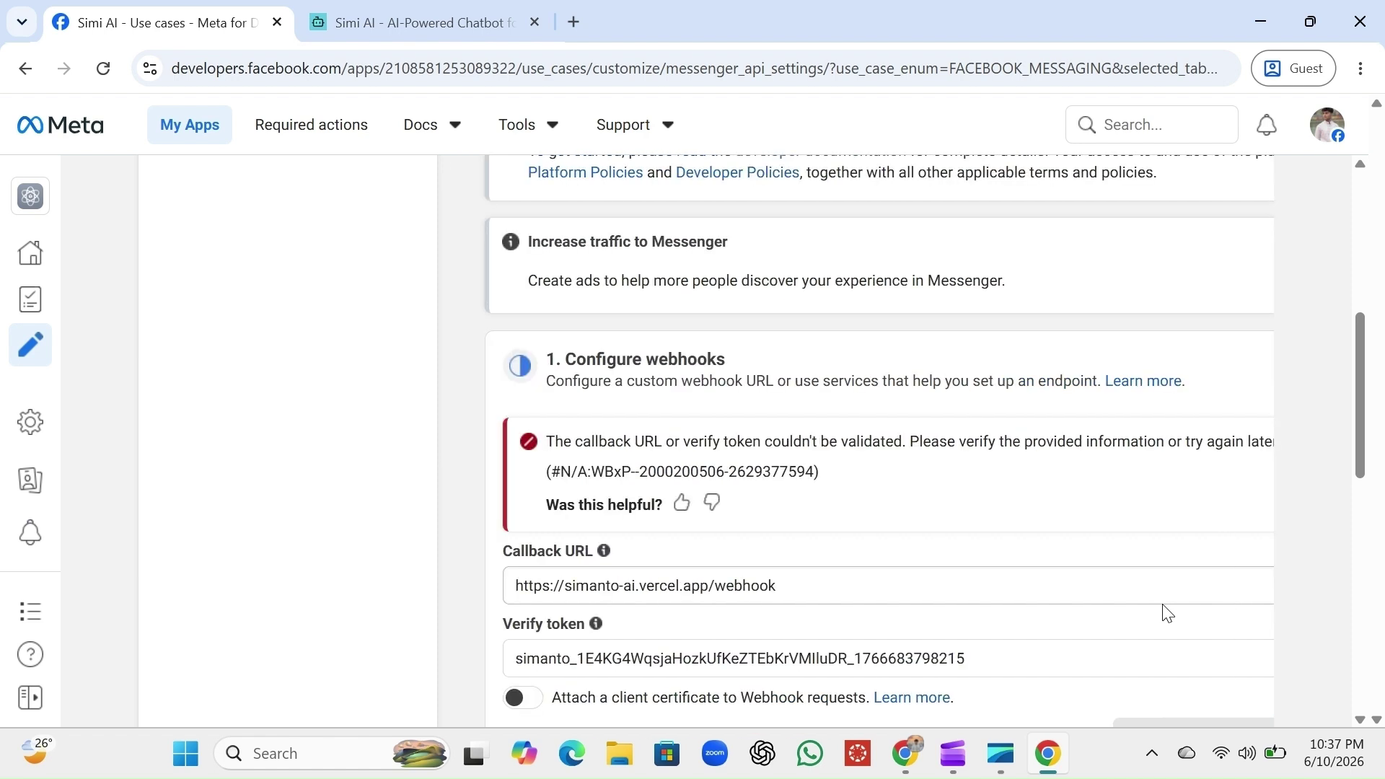
scroll(1165, 612, "down", 5)
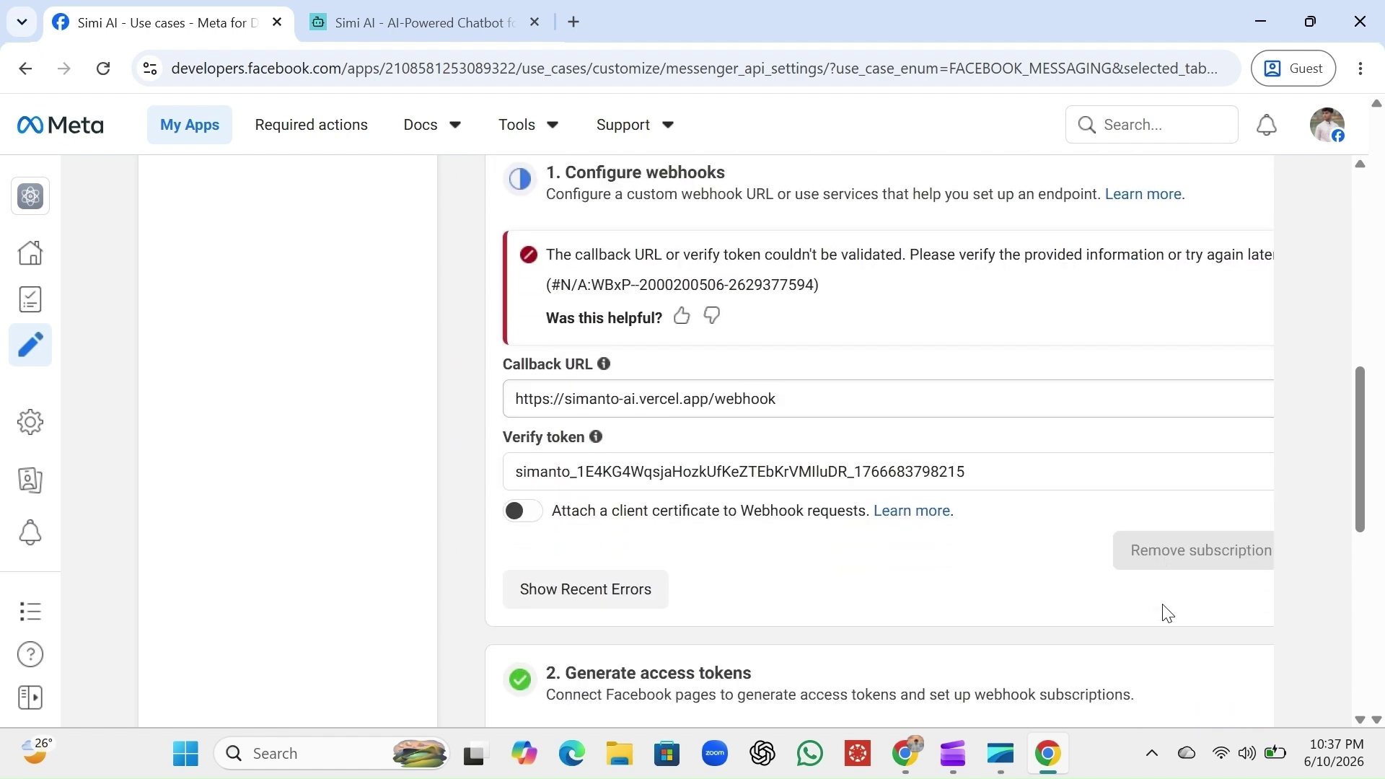
scroll(1168, 614, "down", 1)
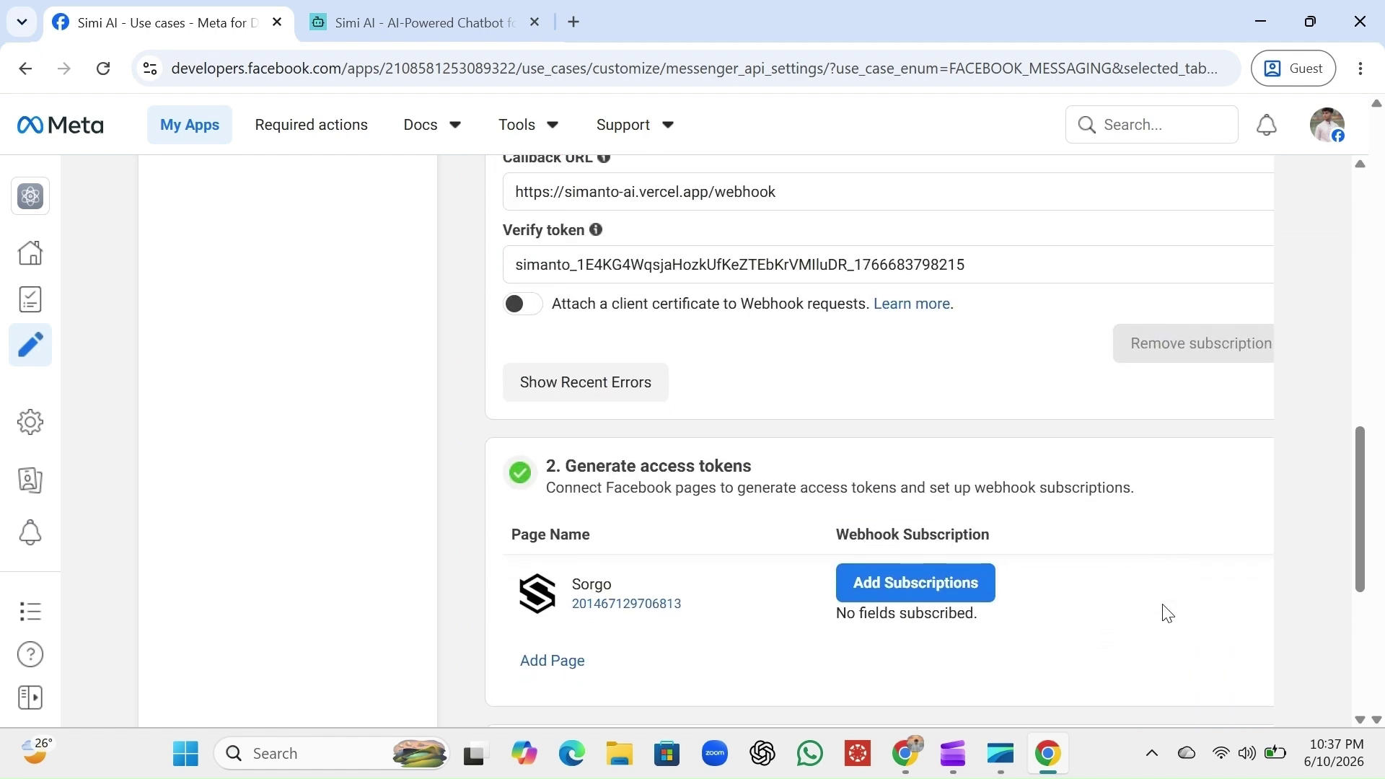
scroll(1168, 614, "up", 4)
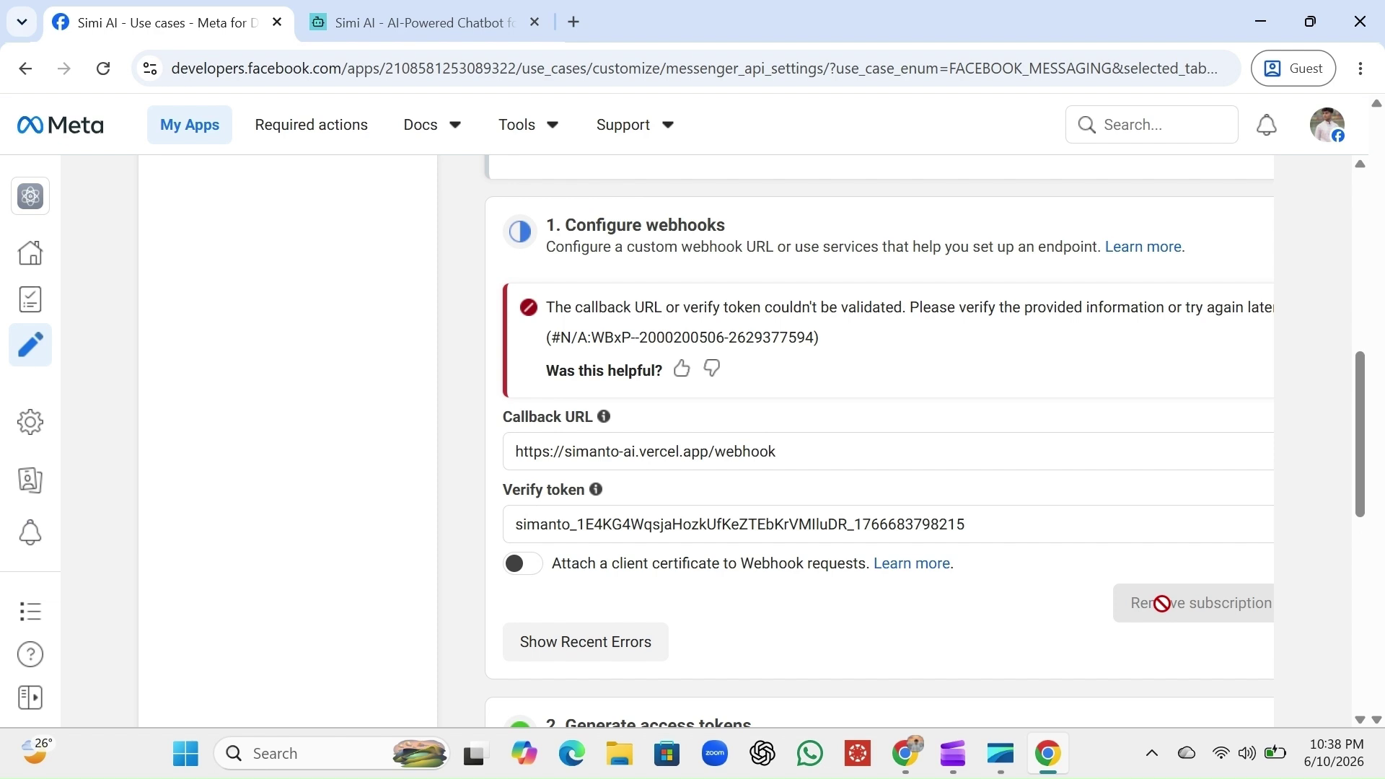
scroll(1125, 609, "right", 3)
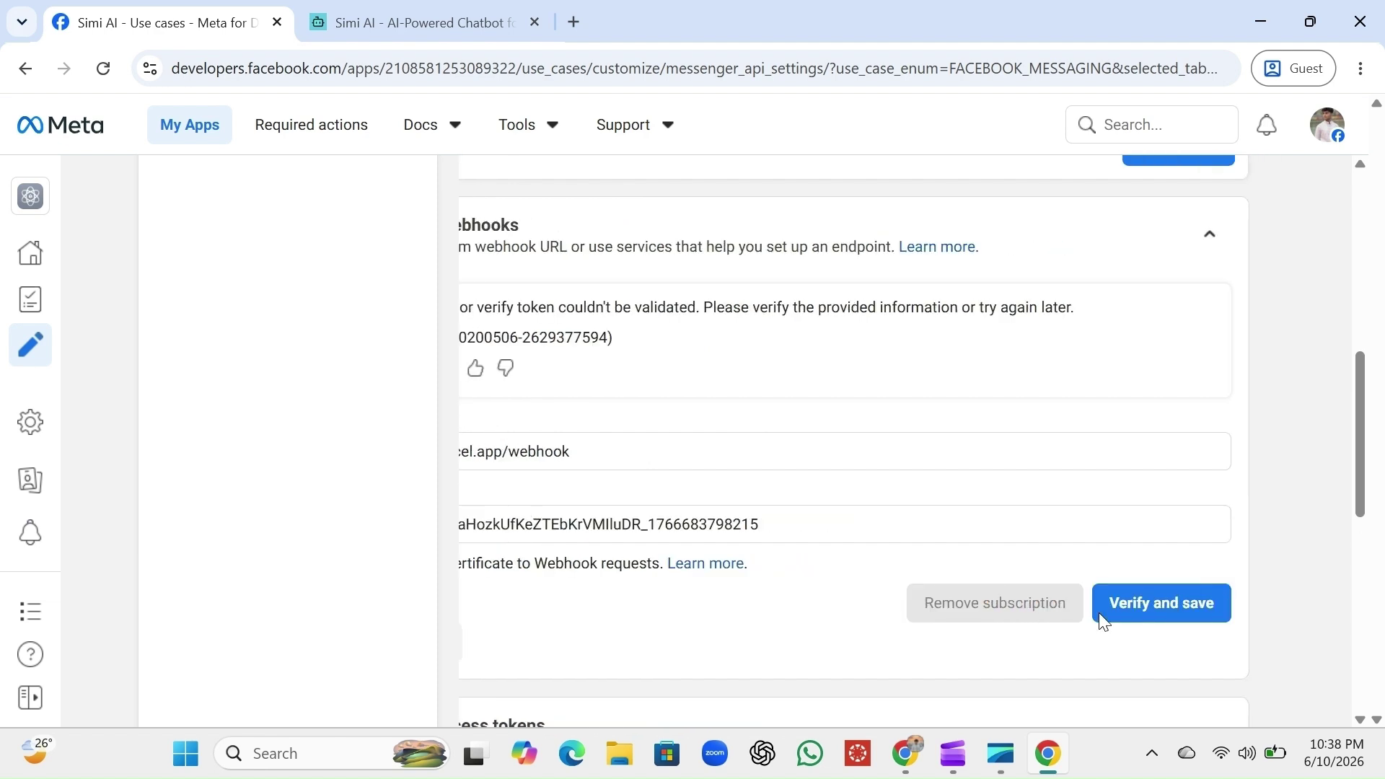
Retry Verify and save so the callback URL and verify token are accepted
left_click(1192, 604)
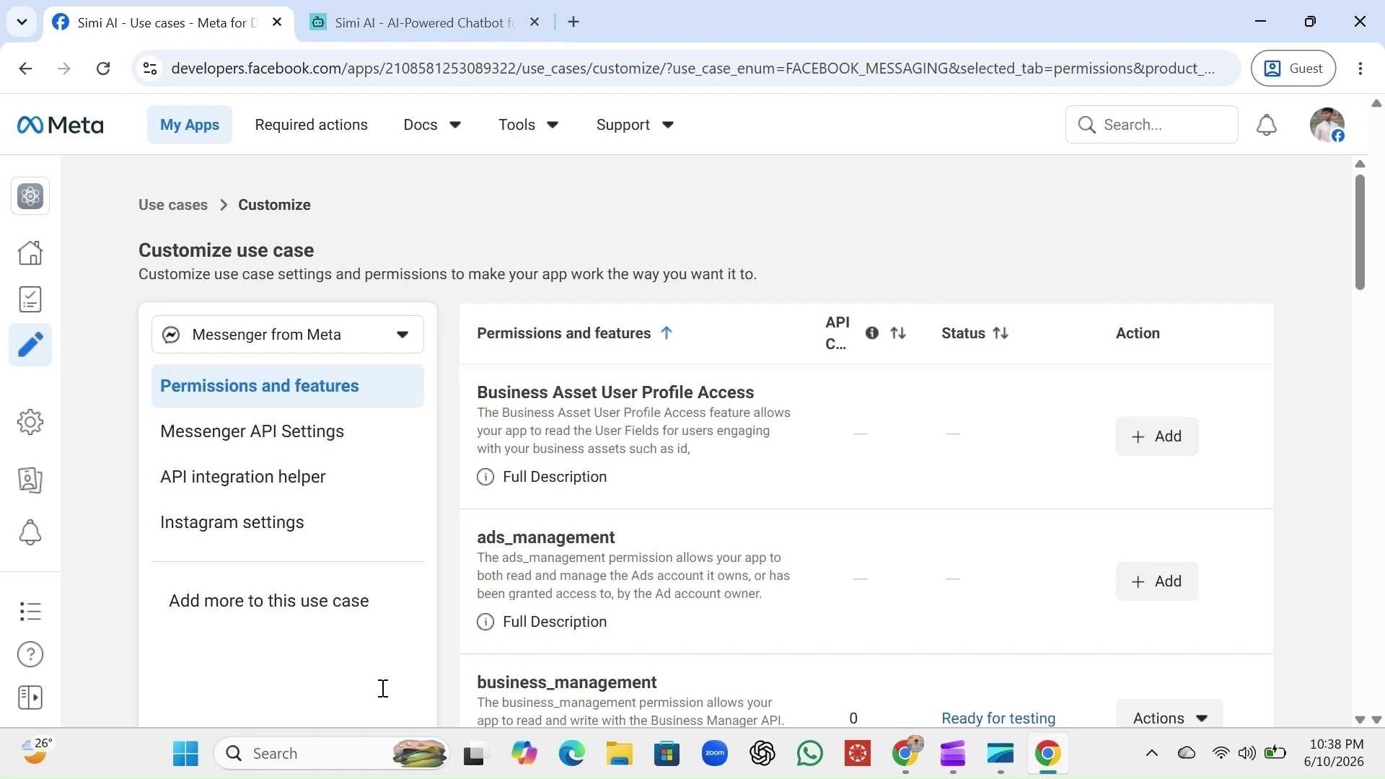
Go to Messenger API Settings and scroll to the numbered setup steps
left_click(287, 451)
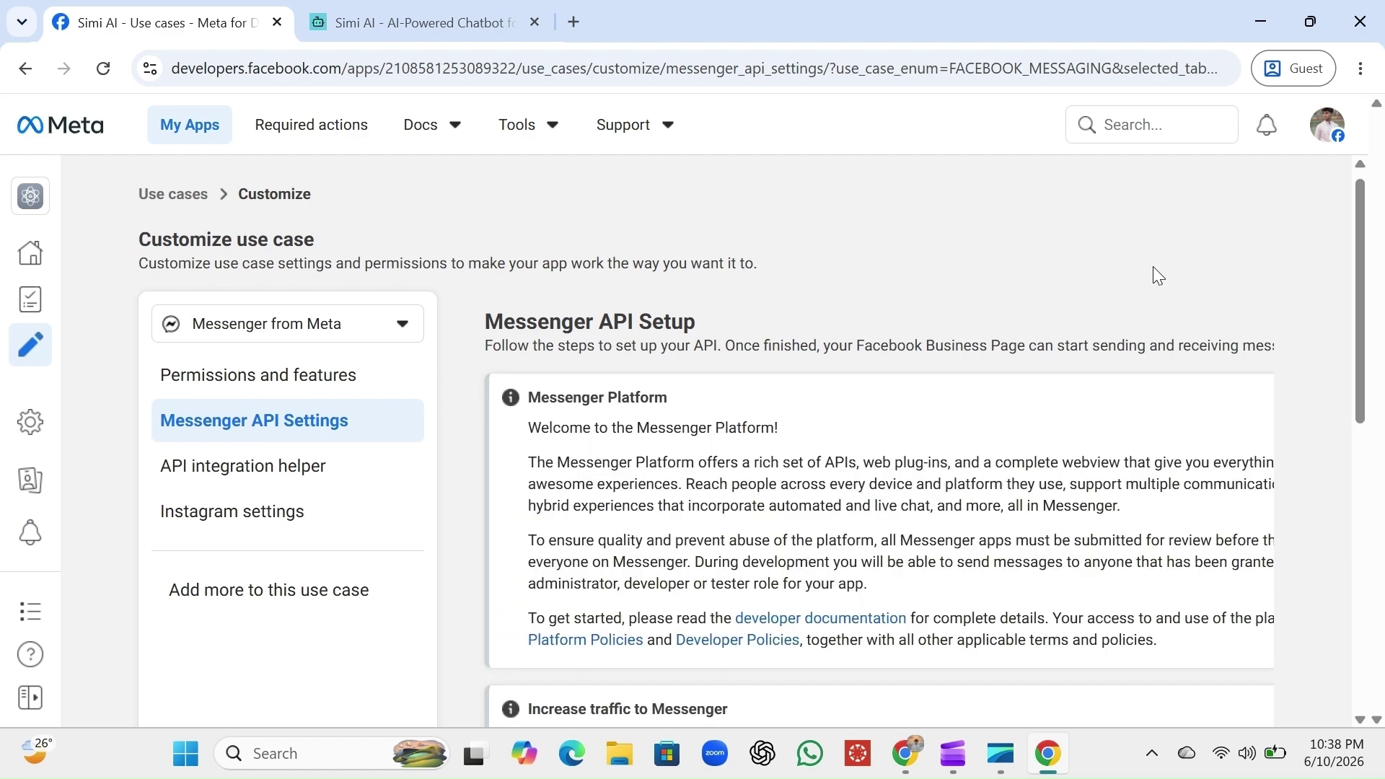
scroll(1158, 277, "down", 2)
scroll(1157, 276, "down", 5)
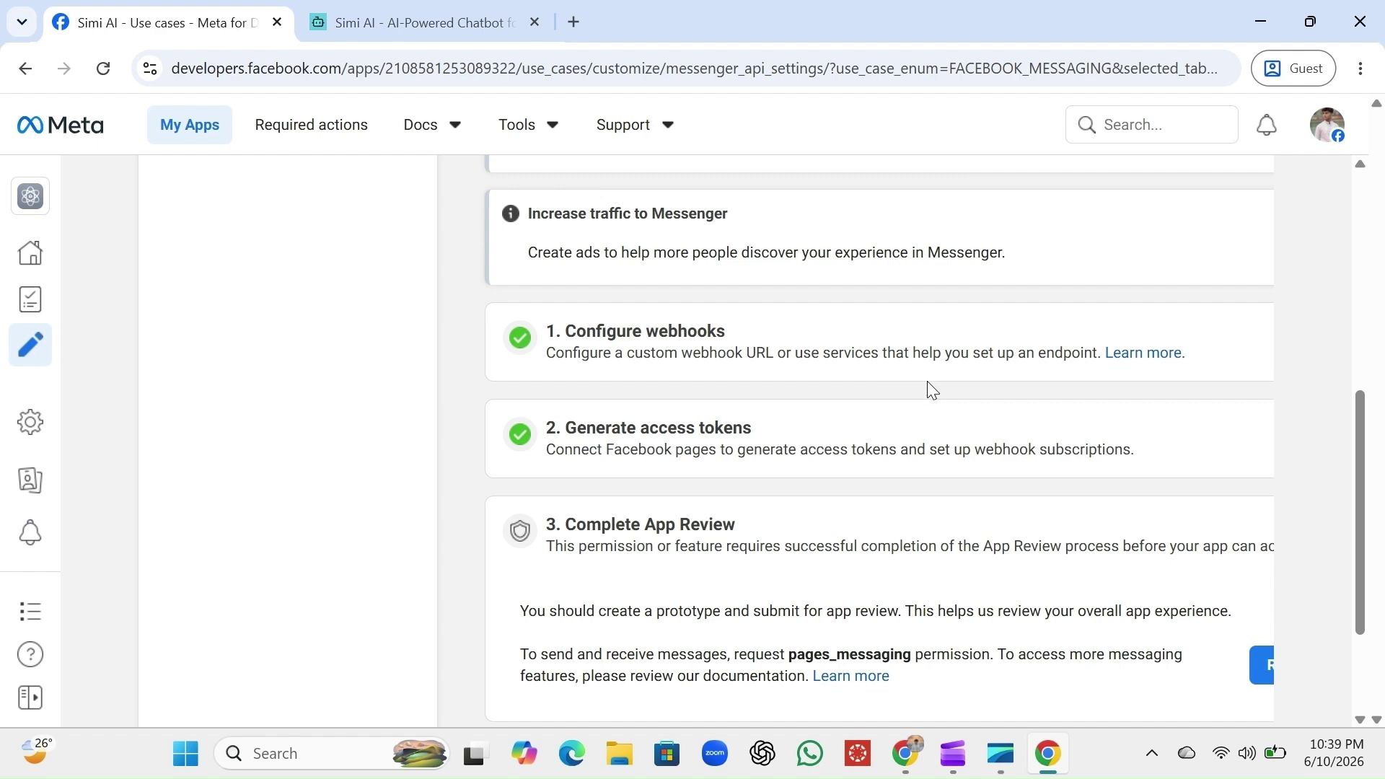
scroll(928, 381, "right", 3)
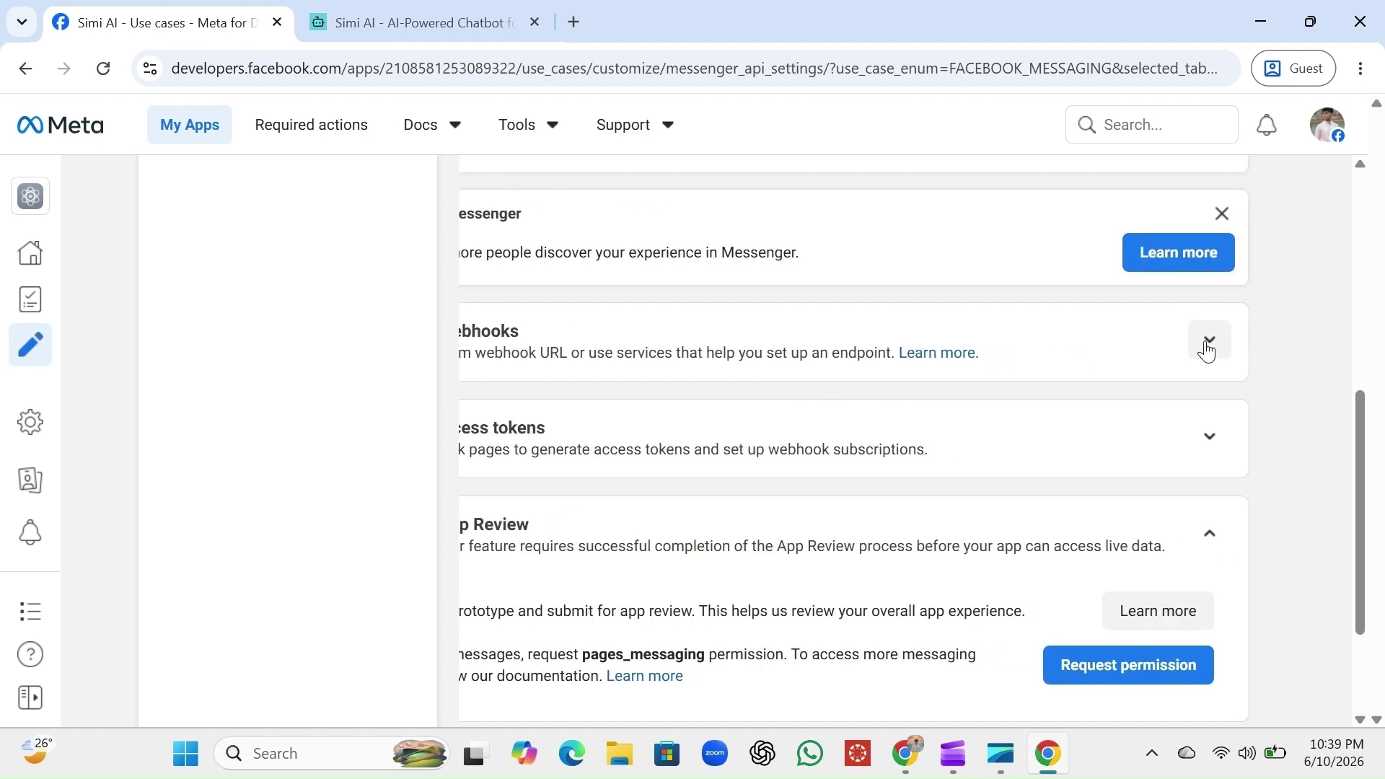
Expand Configure webhooks to list its unsubscribed fields and zoom the page out two levels
left_click(1209, 345)
scroll(902, 480, "left", 3)
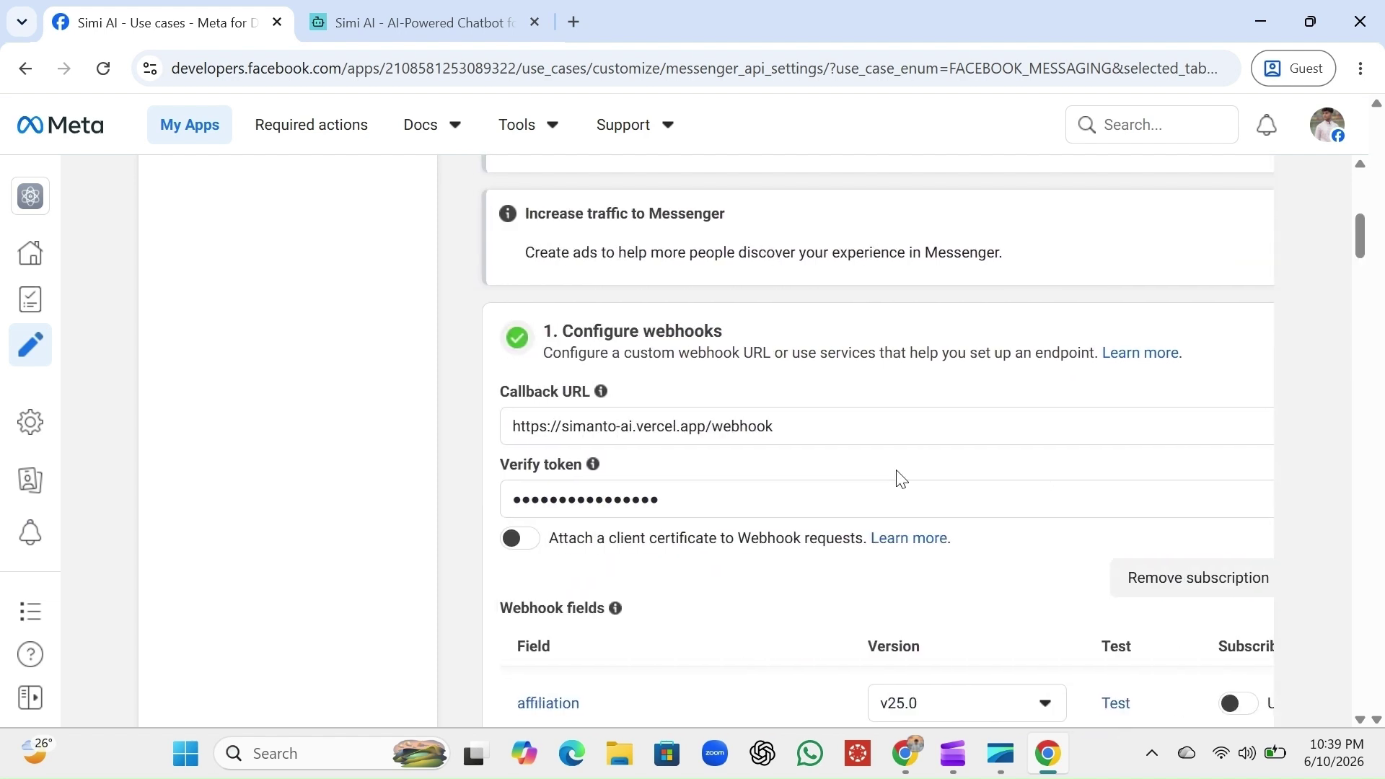
scroll(901, 480, "right", 2)
scroll(902, 480, "left", 2)
scroll(901, 480, "right", 1)
scroll(901, 480, "left", 1)
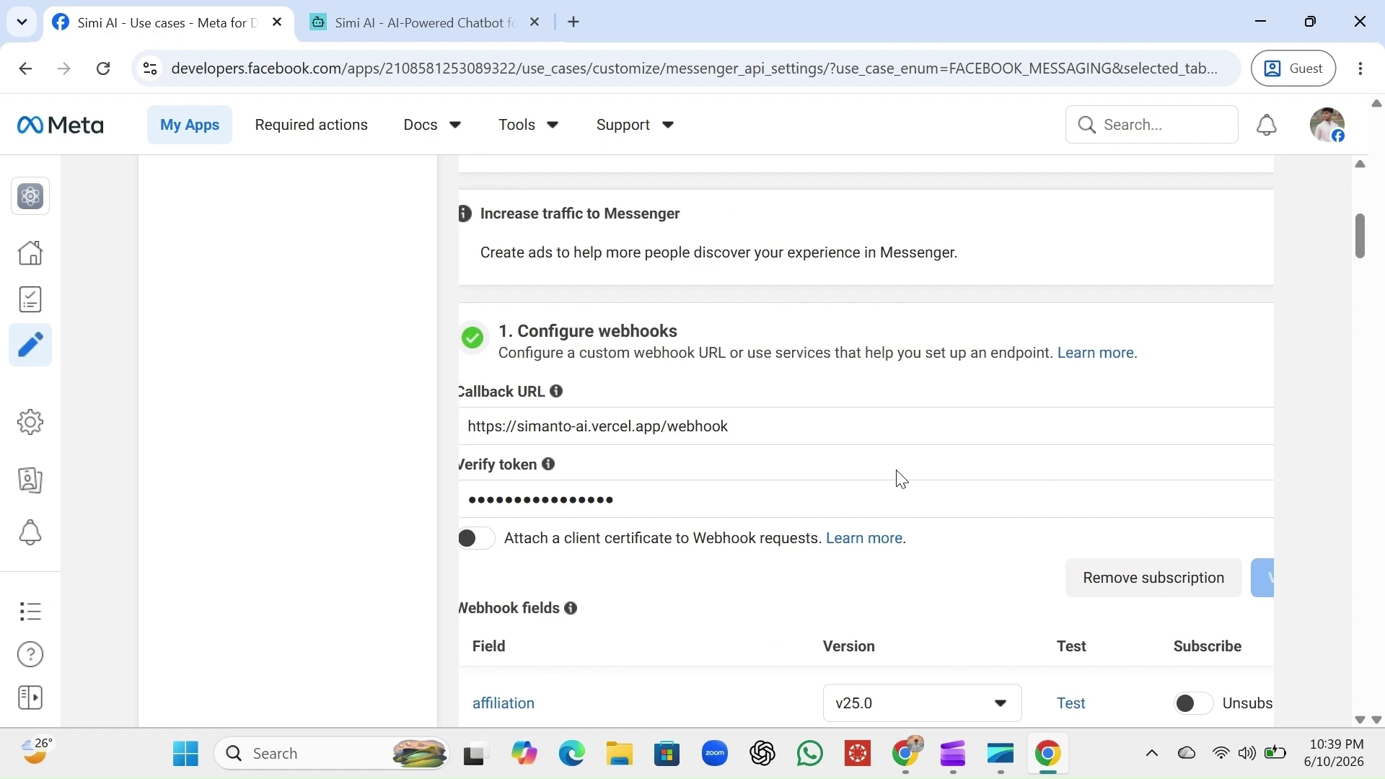
scroll(901, 480, "down", 1)
scroll(901, 480, "down", 1)
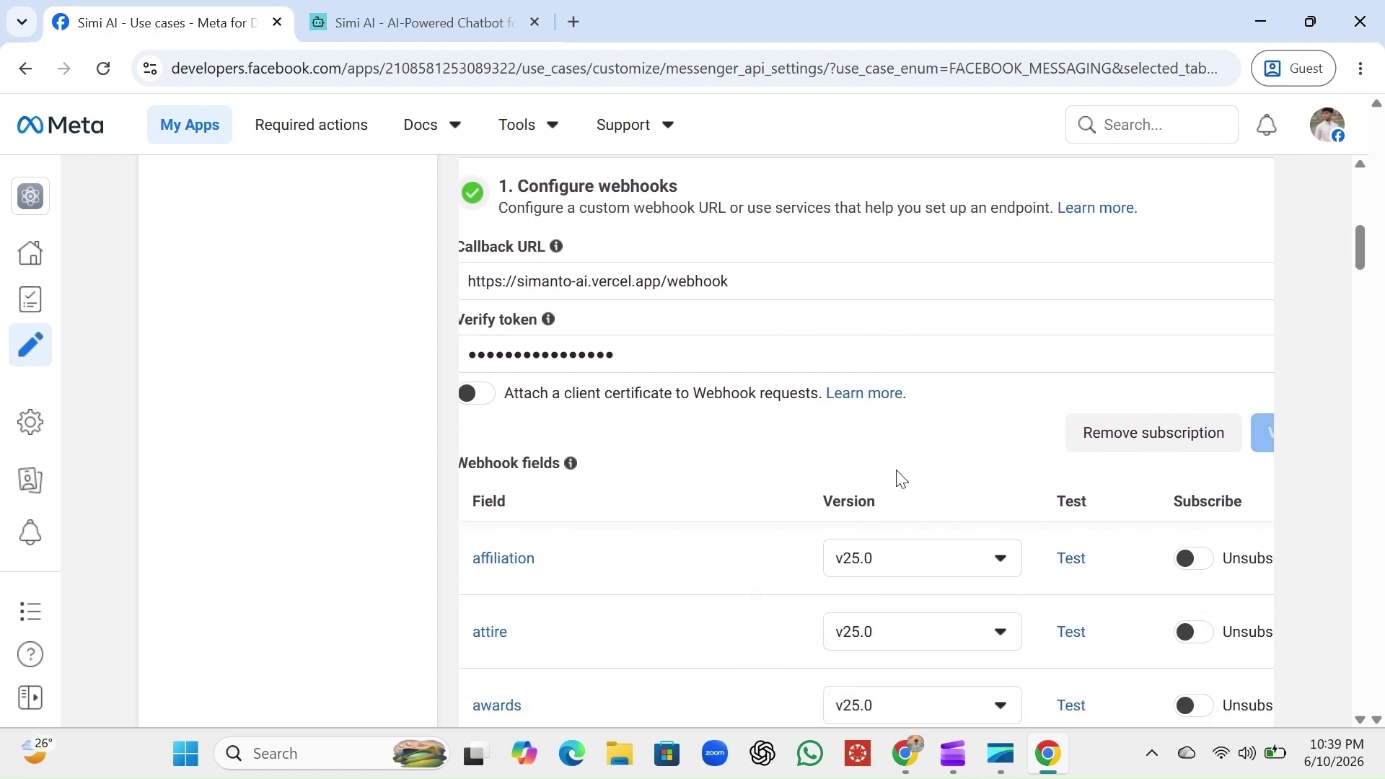
key("ctrl+minus")
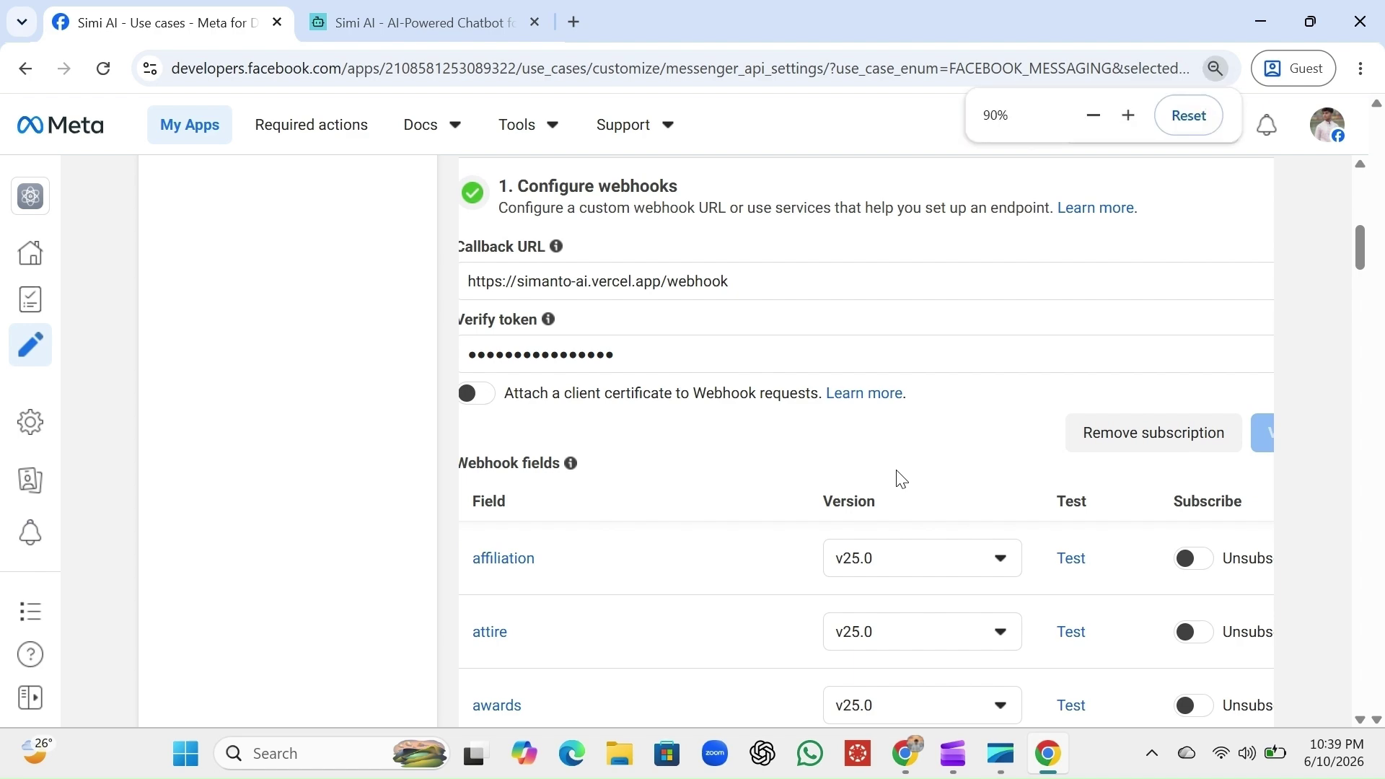
key("ctrl+minus")
key("ctrl+minus")
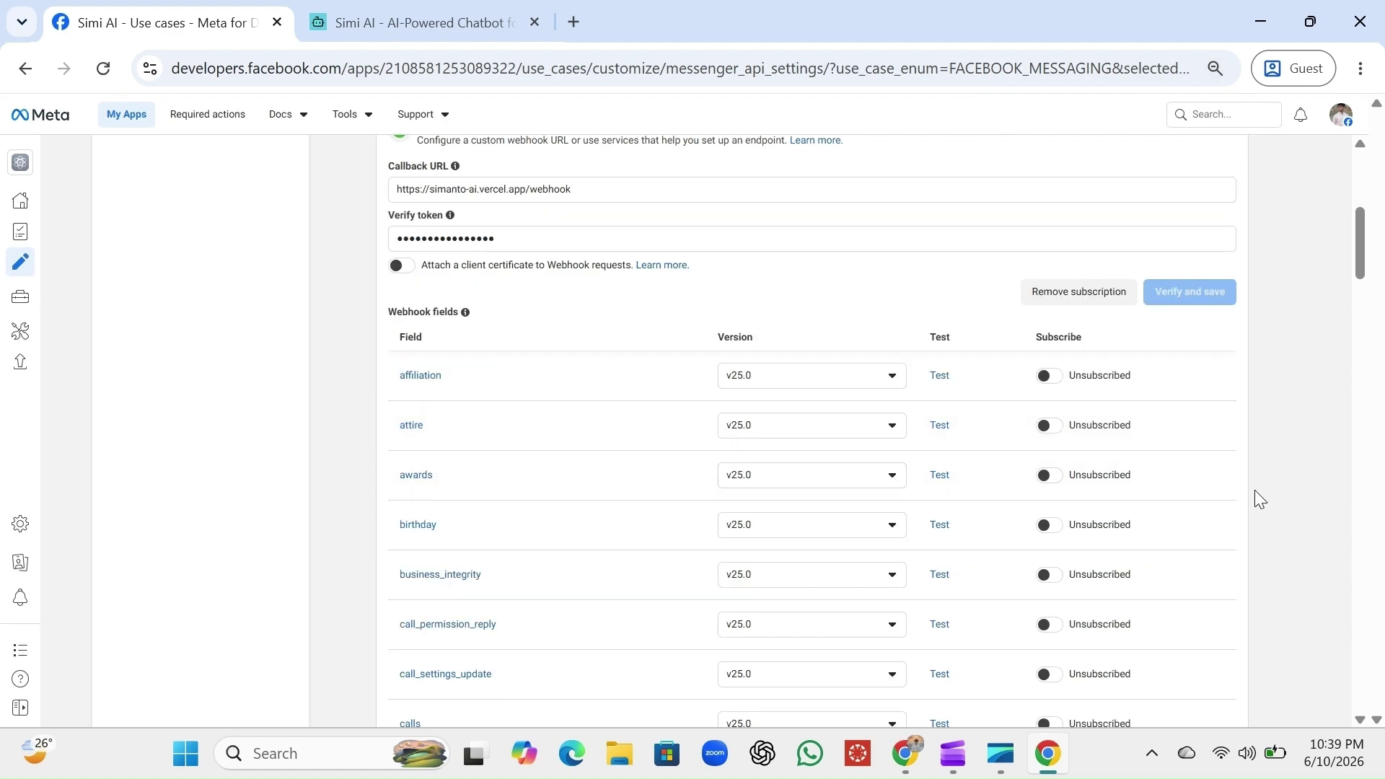
scroll(1259, 498, "down", 1)
scroll(1259, 498, "up", 3)
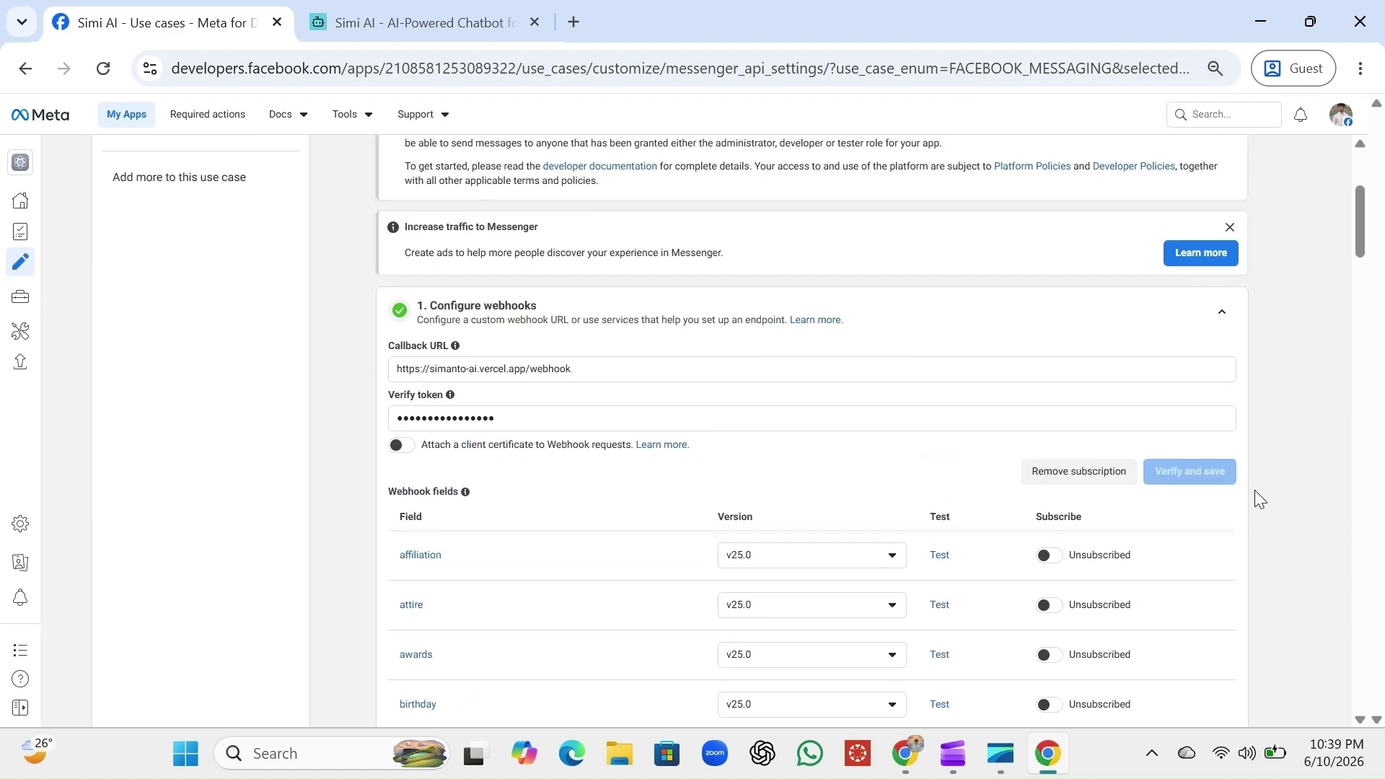
scroll(1260, 498, "up", 3)
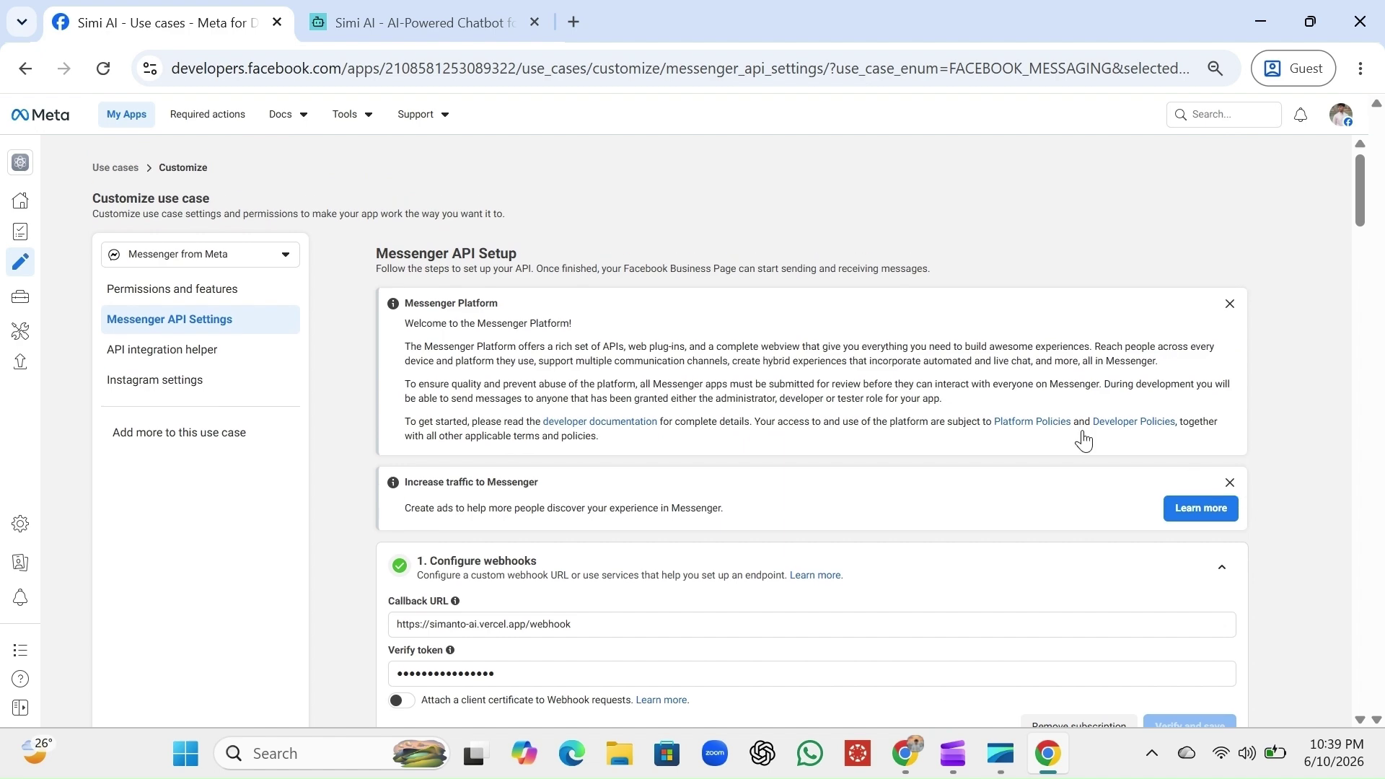
scroll(893, 526, "down", 1)
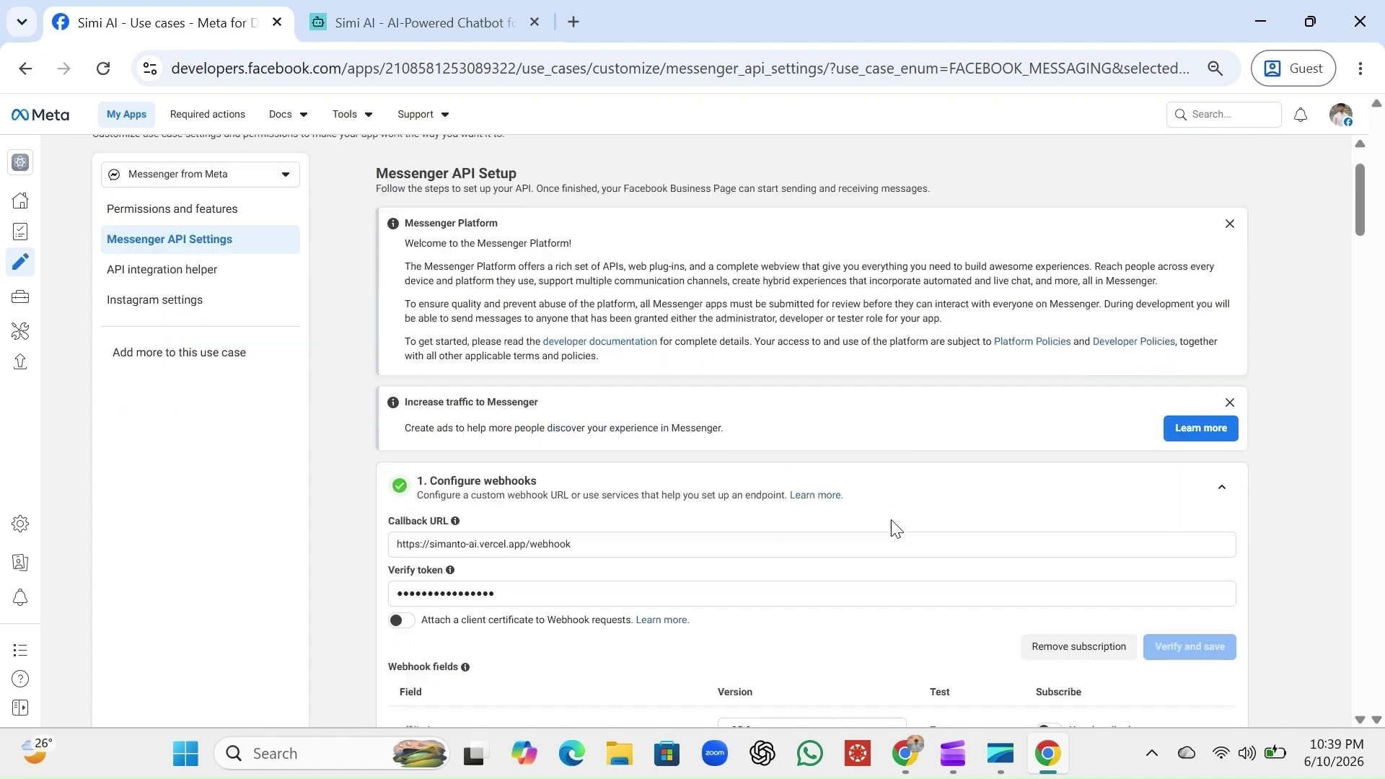
scroll(894, 525, "down", 2)
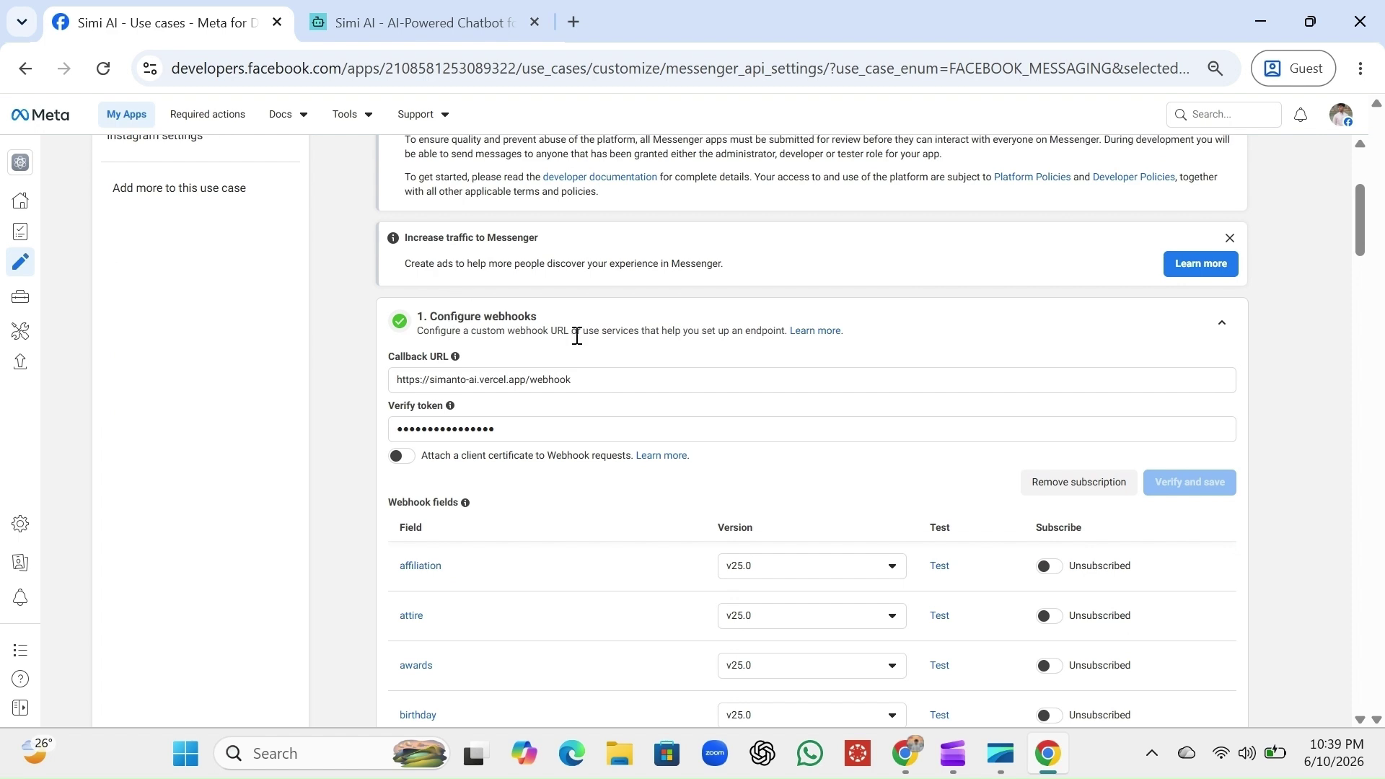
scroll(814, 396, "down", 1)
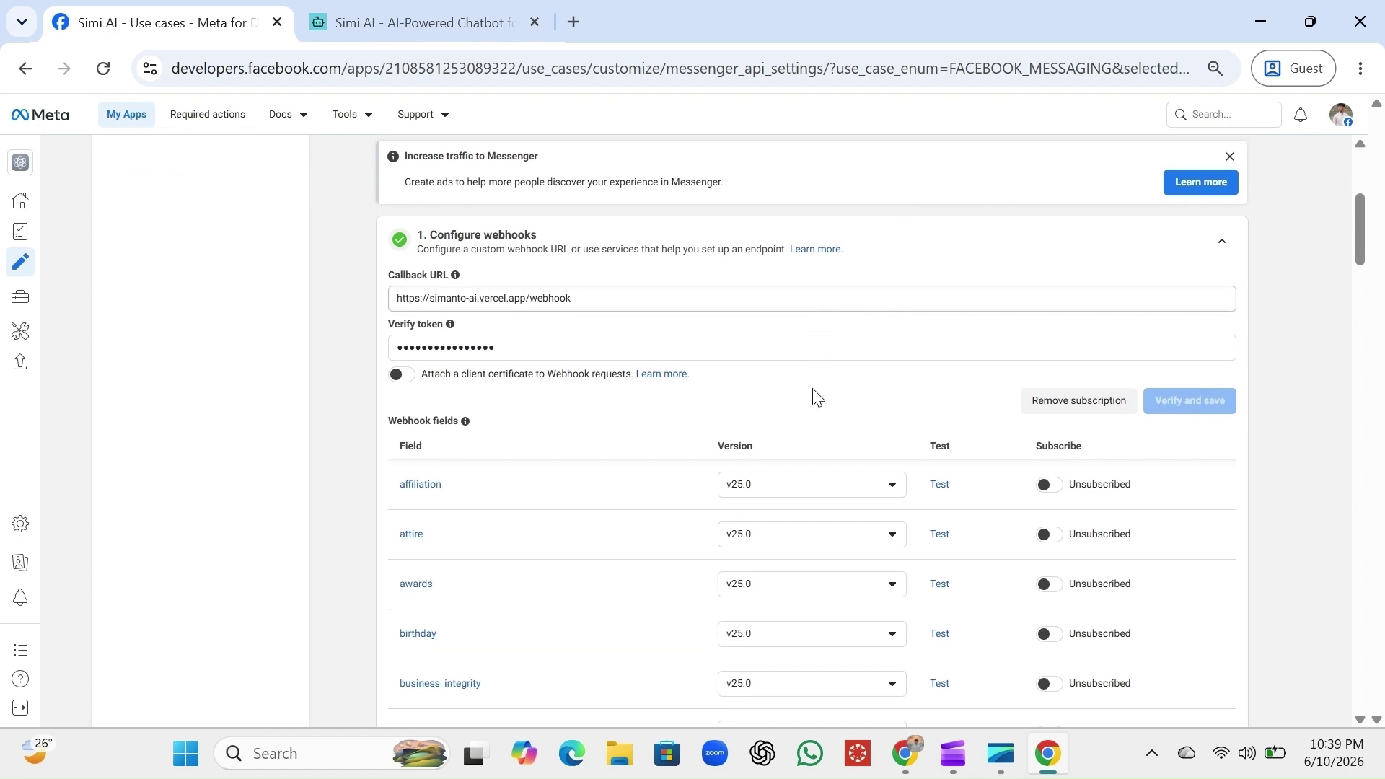
scroll(816, 396, "down", 1)
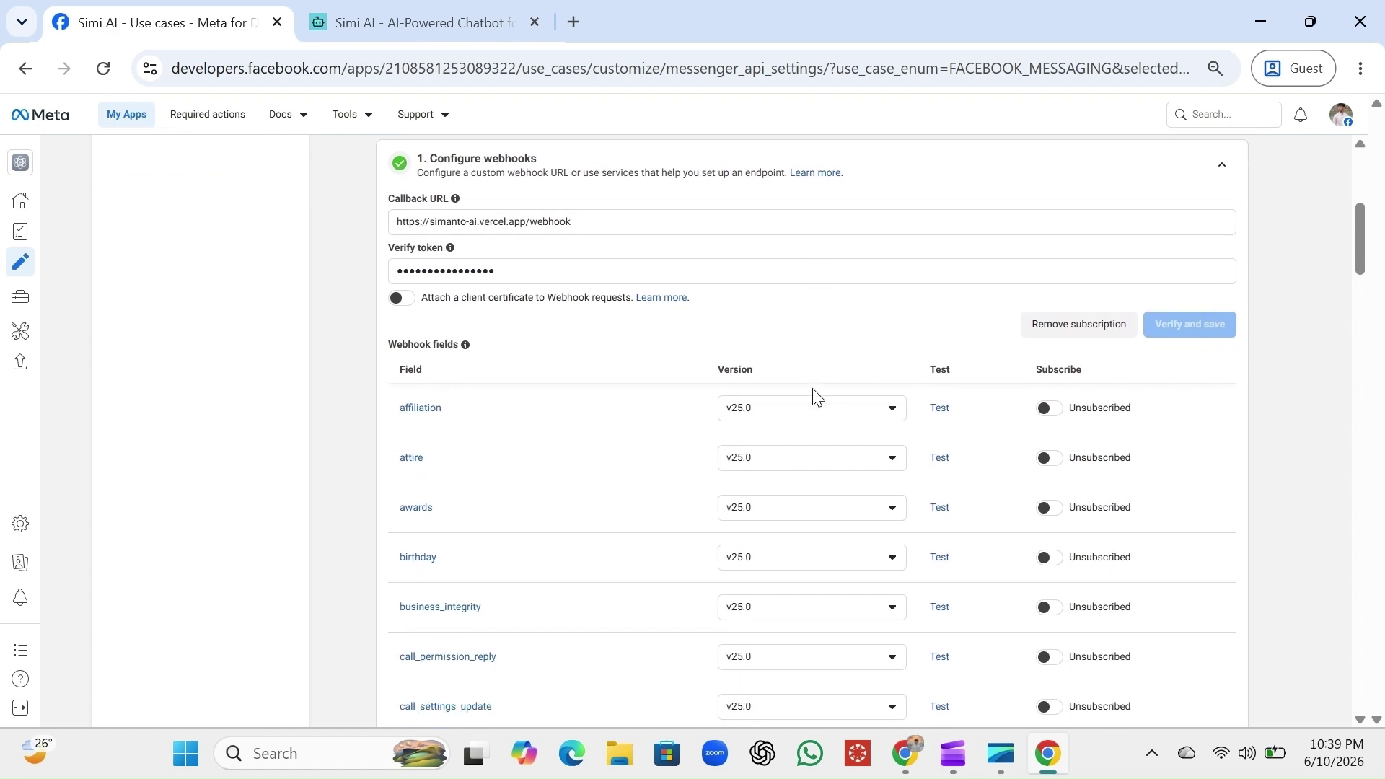
scroll(816, 396, "down", 20)
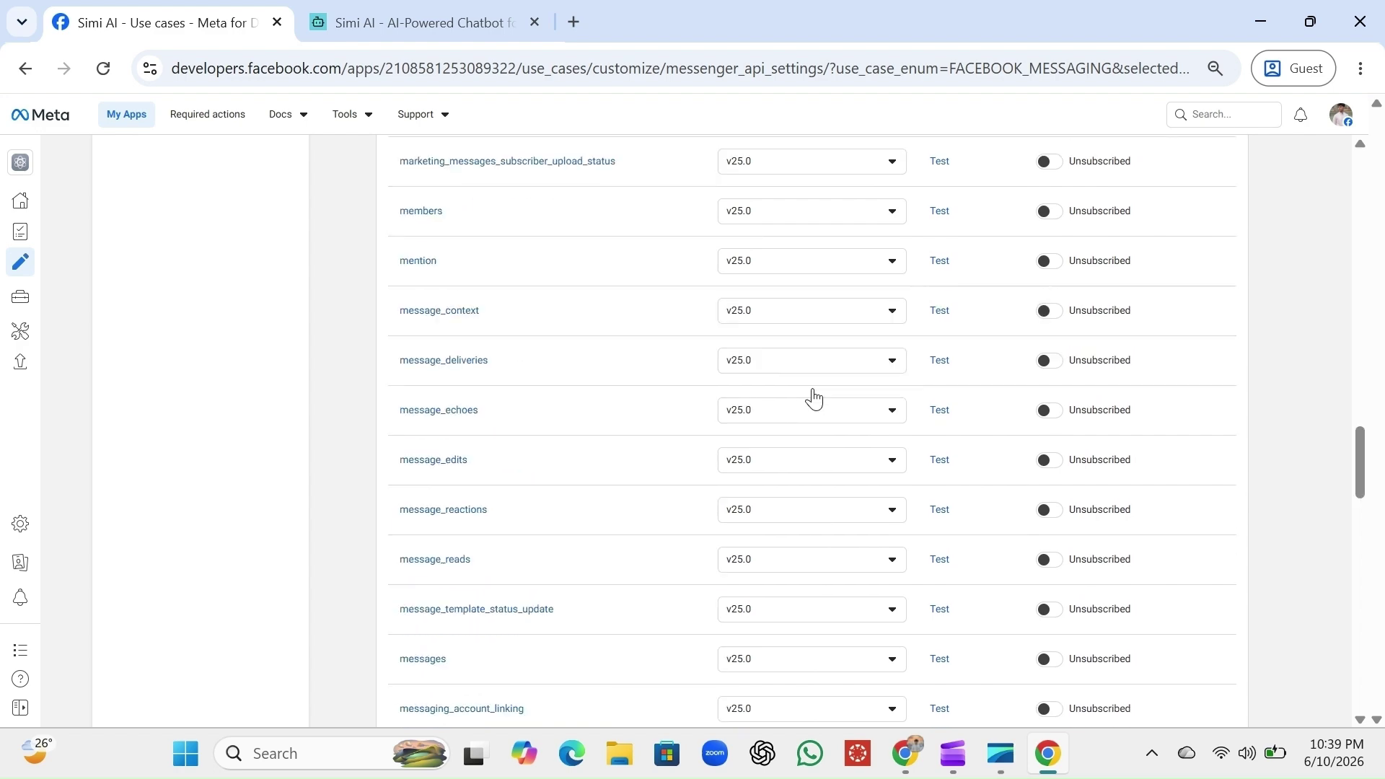
scroll(814, 396, "down", 20)
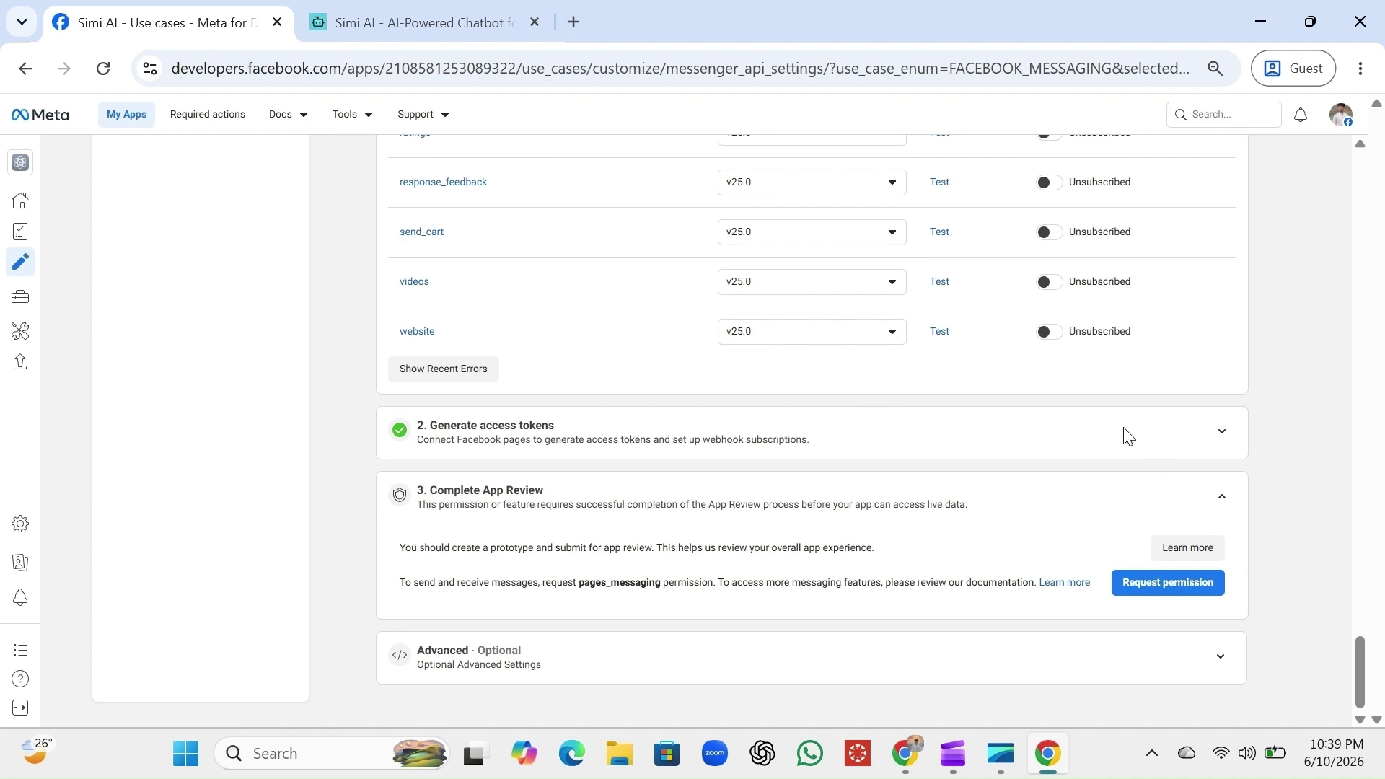
scroll(983, 371, "up", 20)
scroll(984, 372, "up", 20)
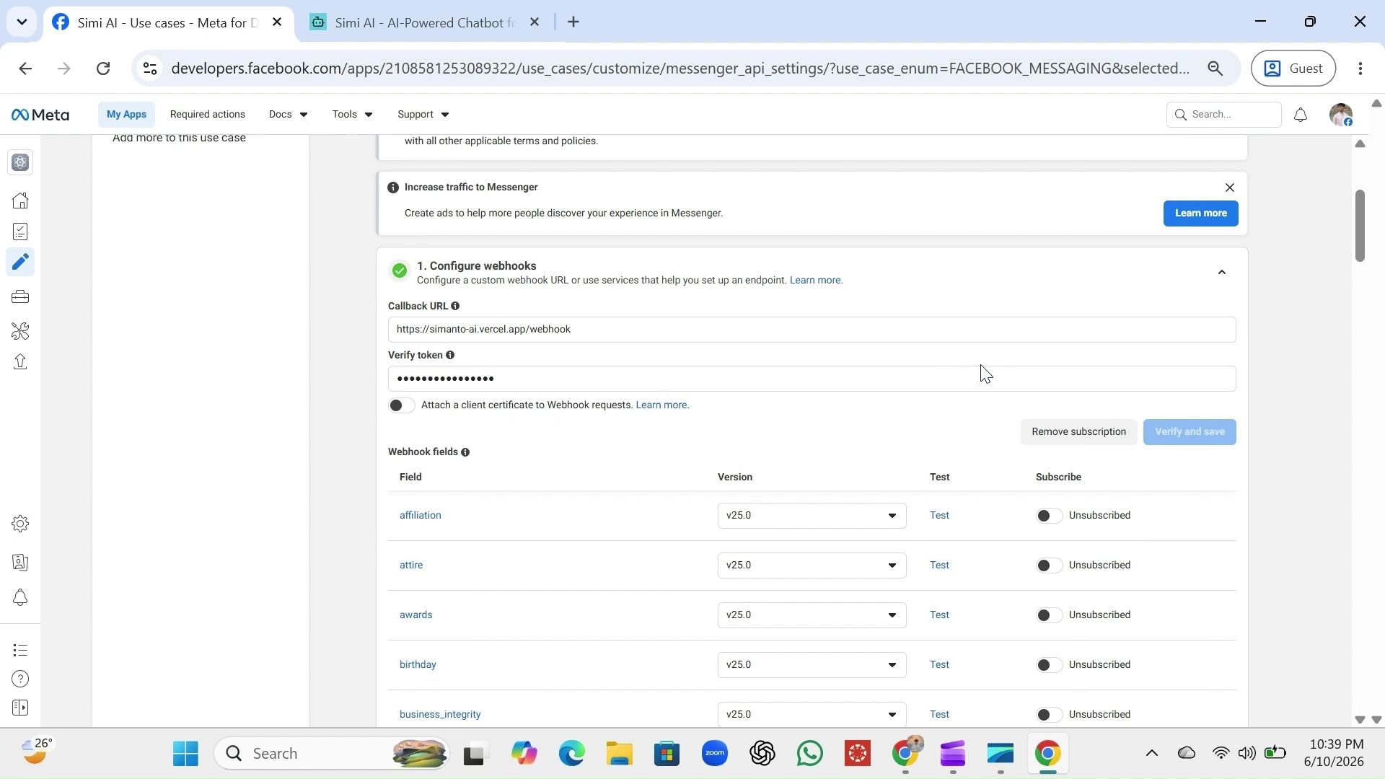
scroll(984, 373, "down", 4)
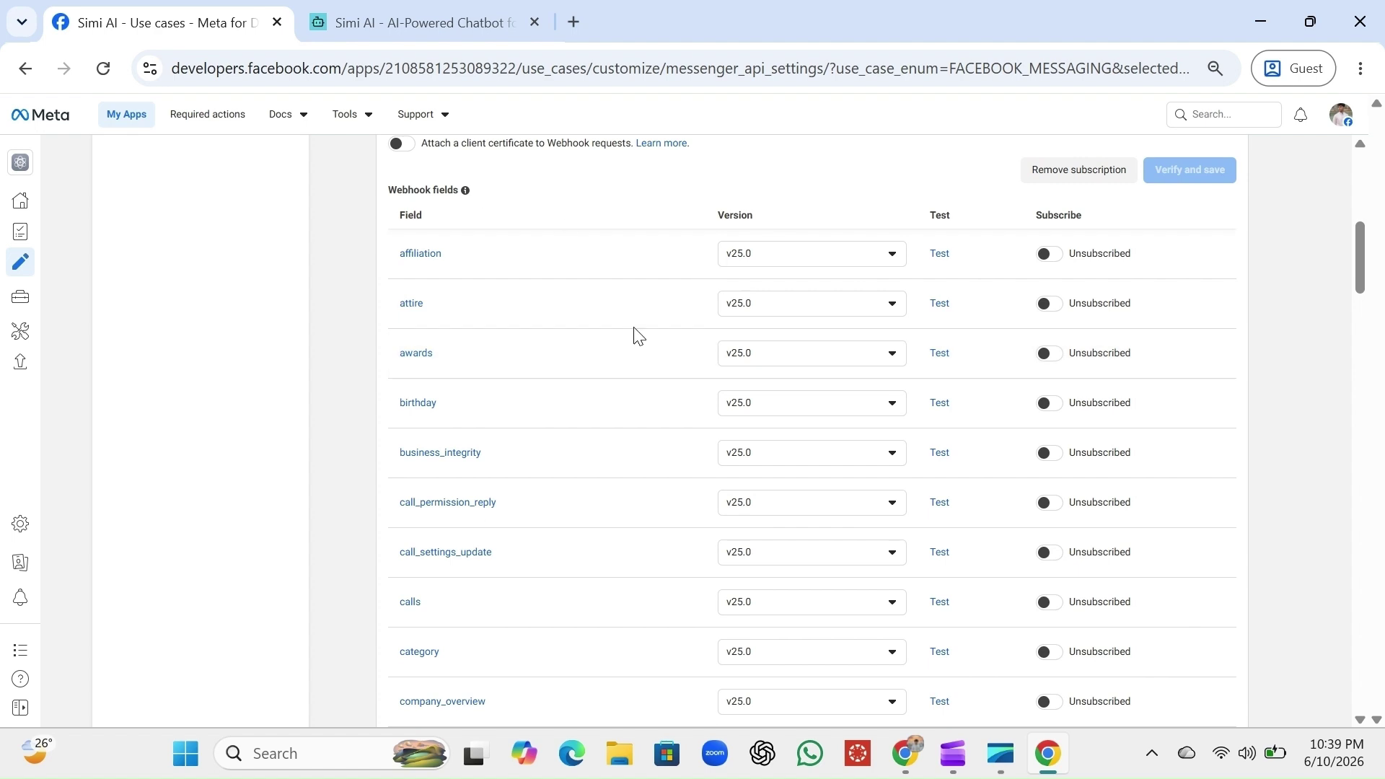
scroll(695, 436, "down", 2)
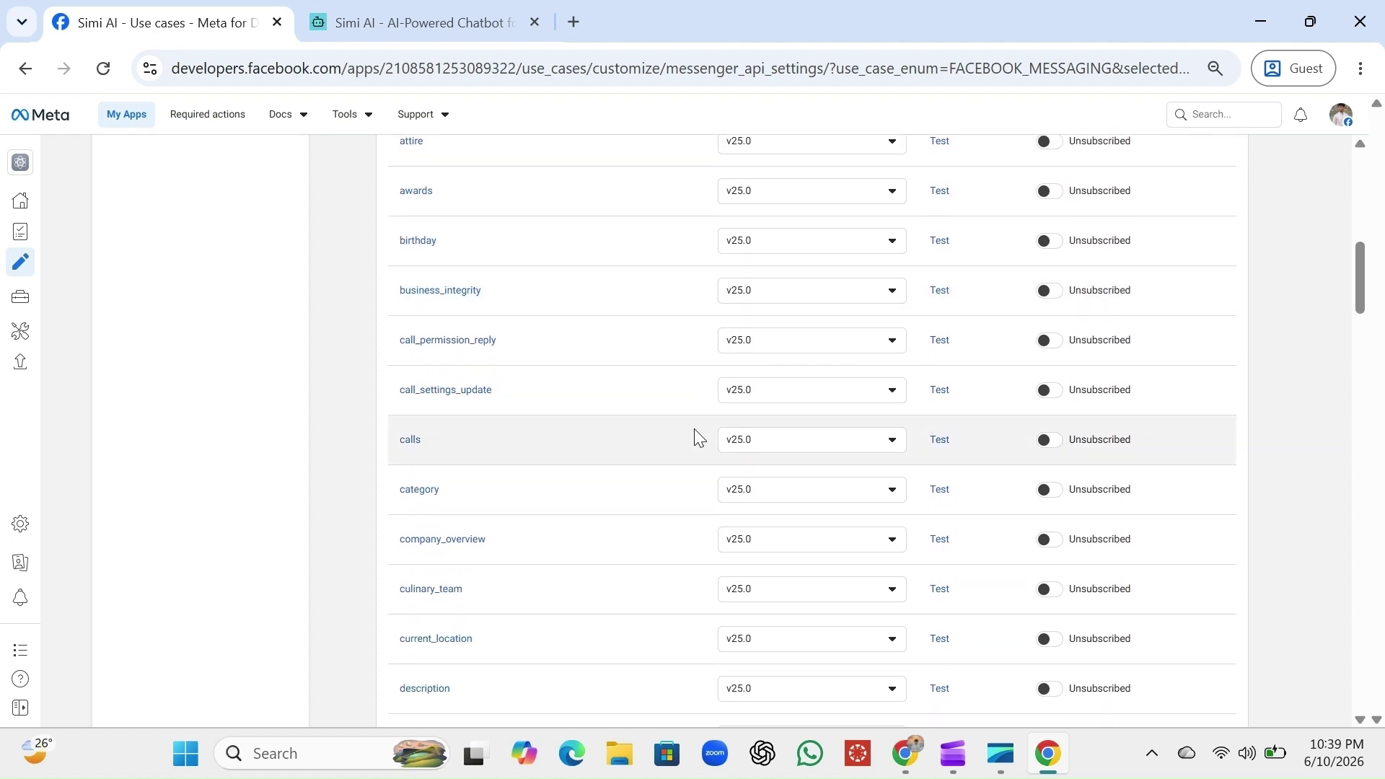
scroll(696, 436, "down", 5)
scroll(696, 432, "down", 4)
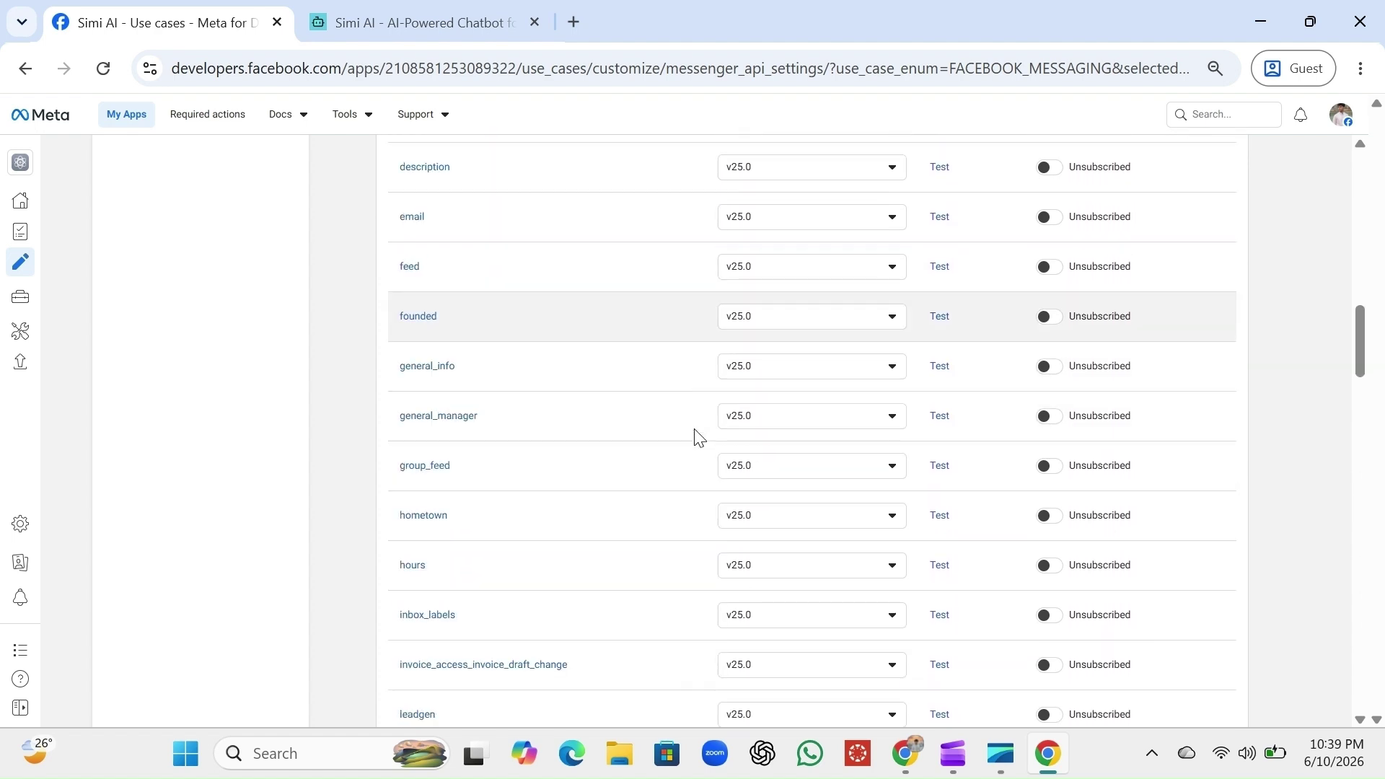
scroll(695, 433, "down", 4)
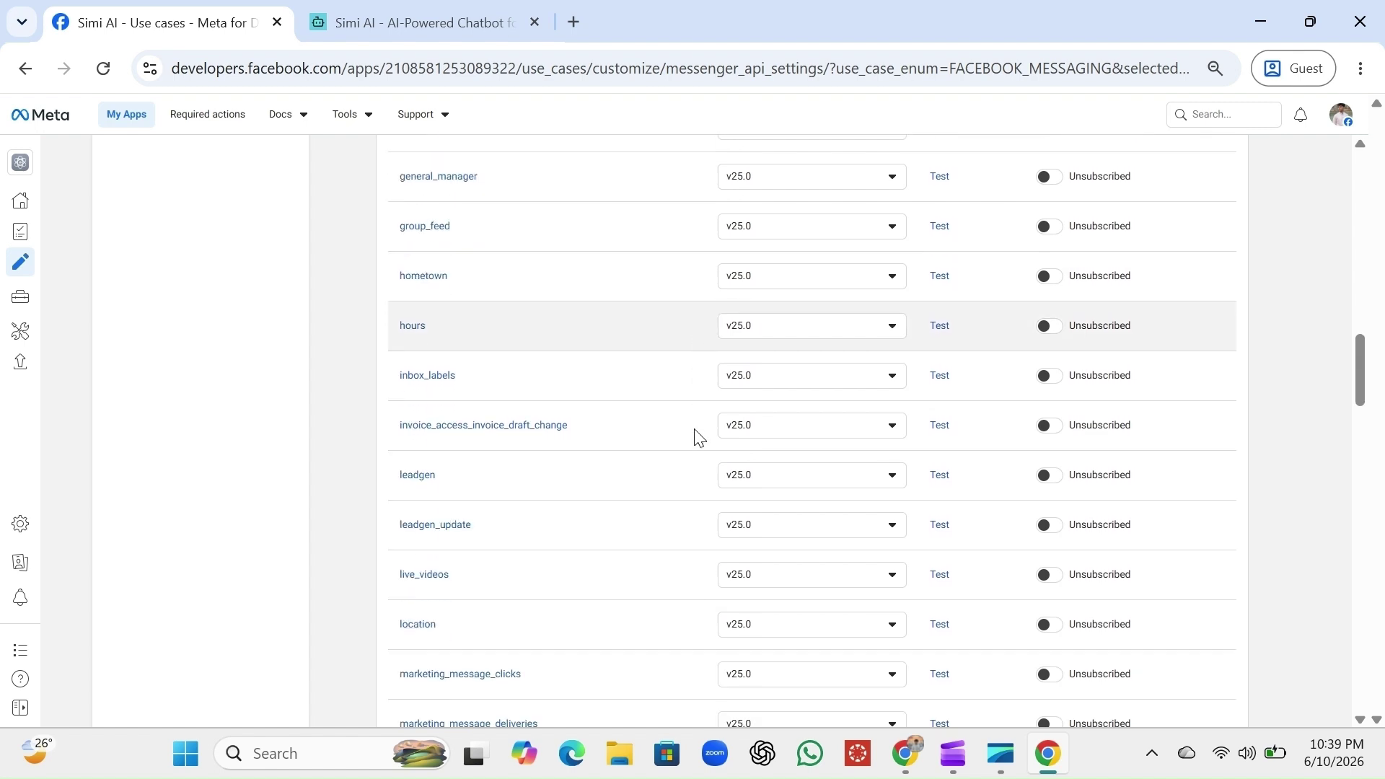
scroll(695, 431, "down", 4)
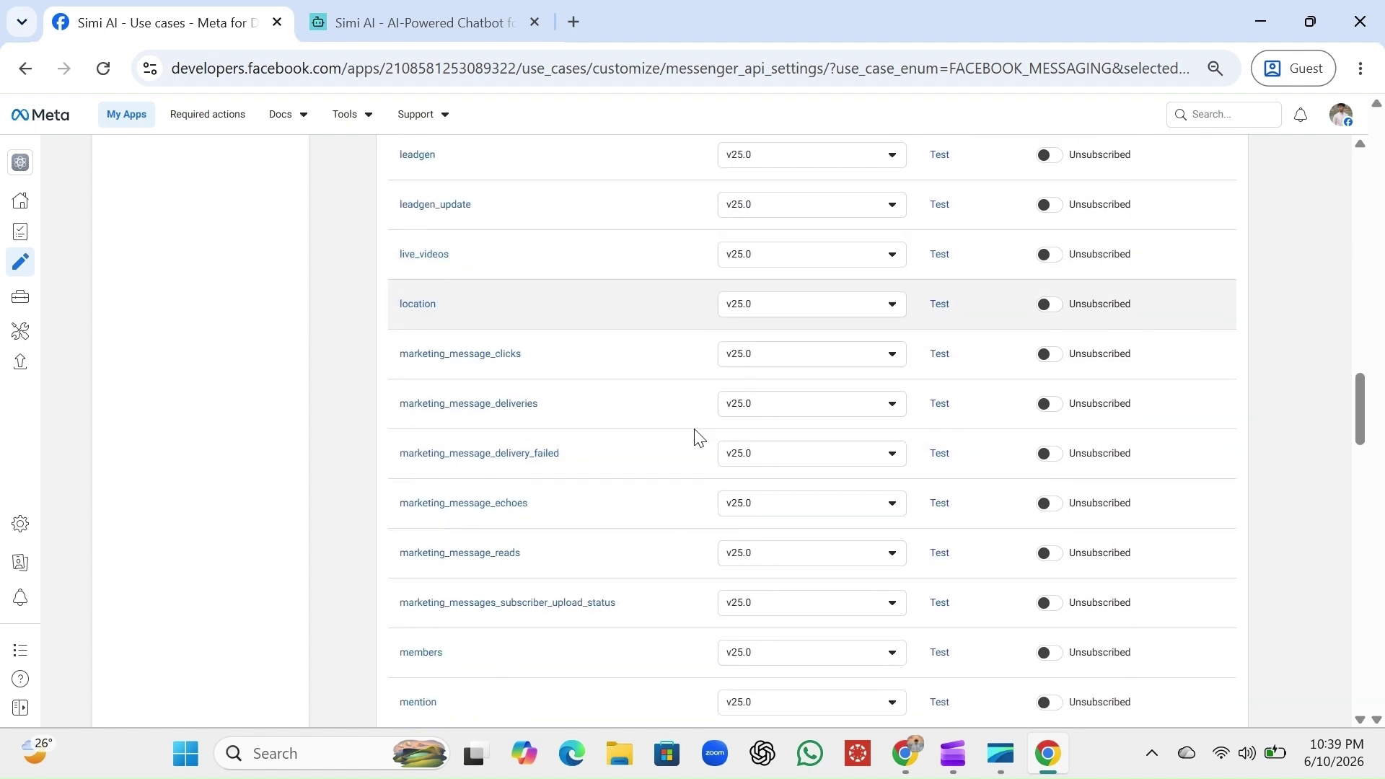
scroll(695, 431, "down", 3)
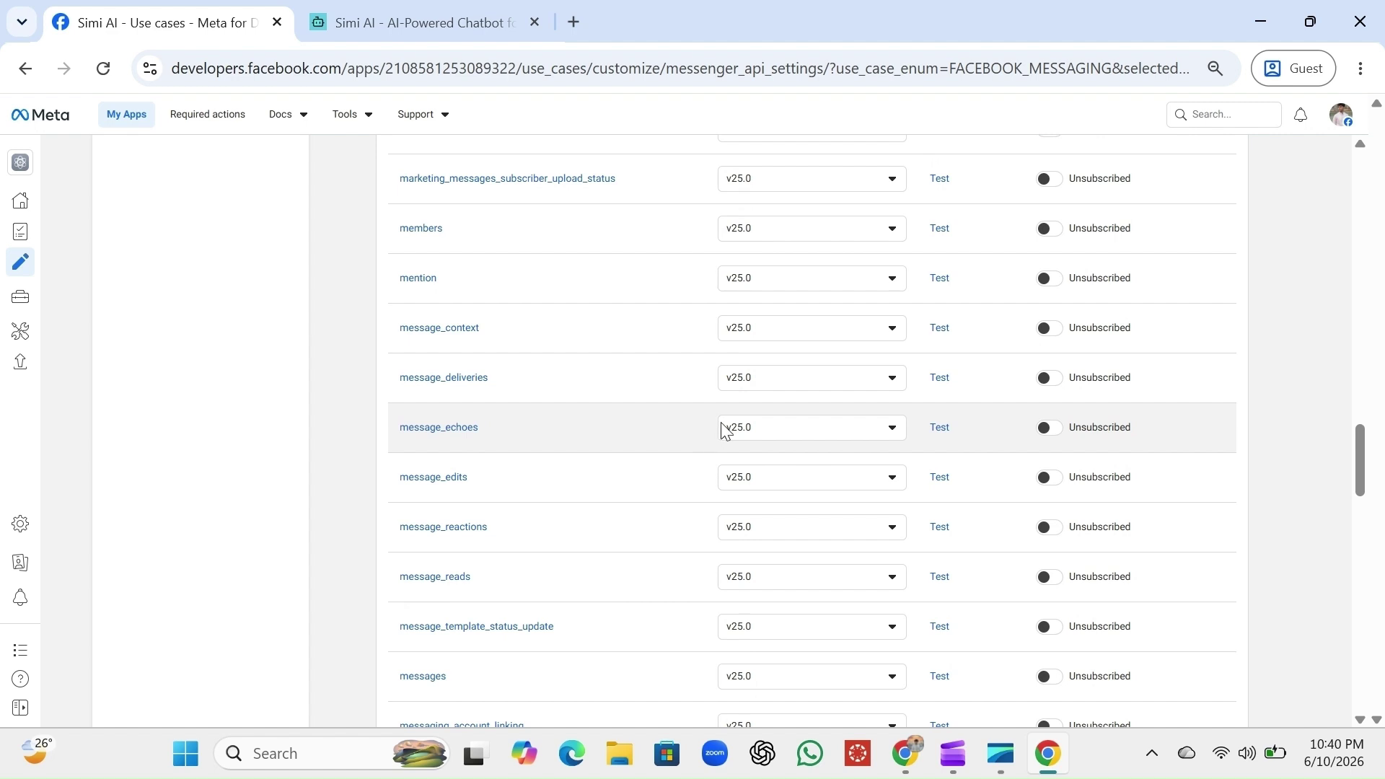
Subscribe the message_deliveries, message_reads and messages webhook fields
left_click(1047, 379)
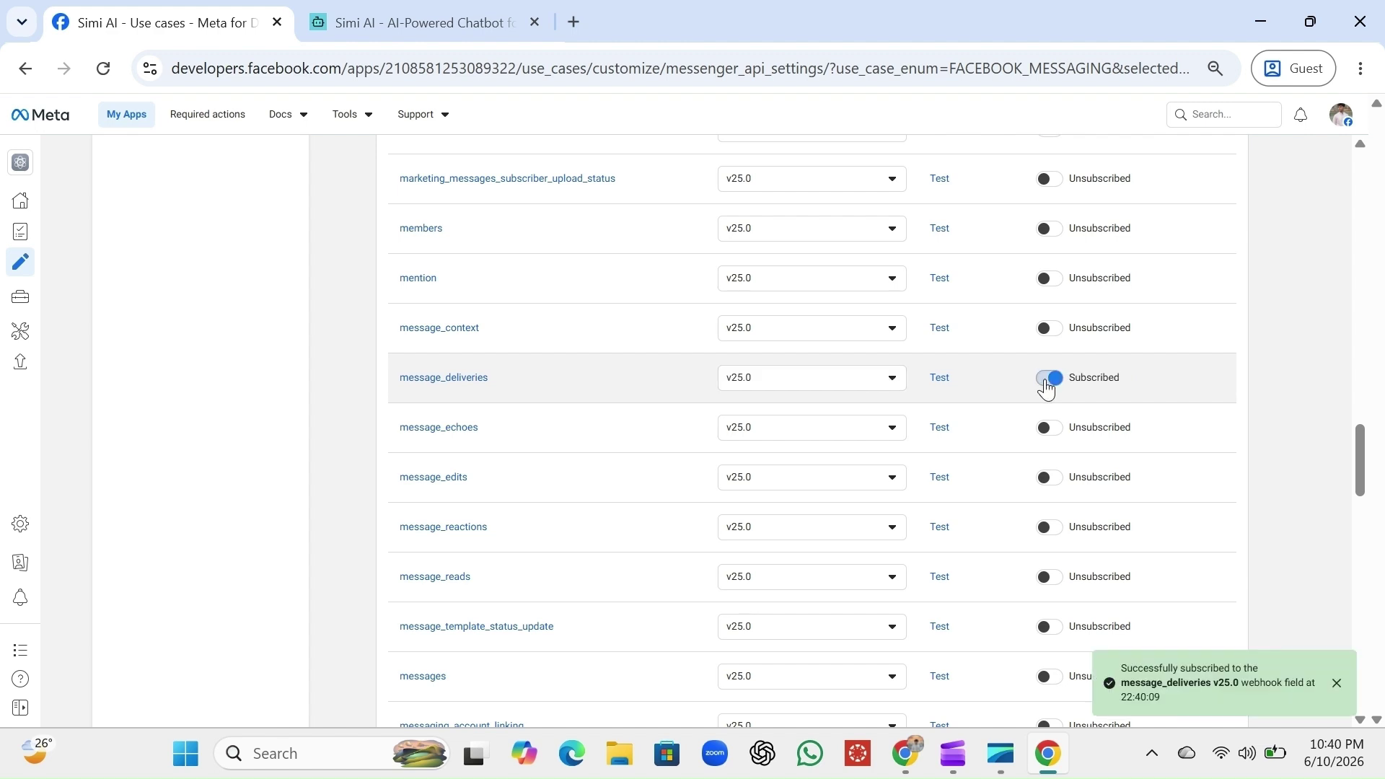
scroll(1047, 387, "down", 2)
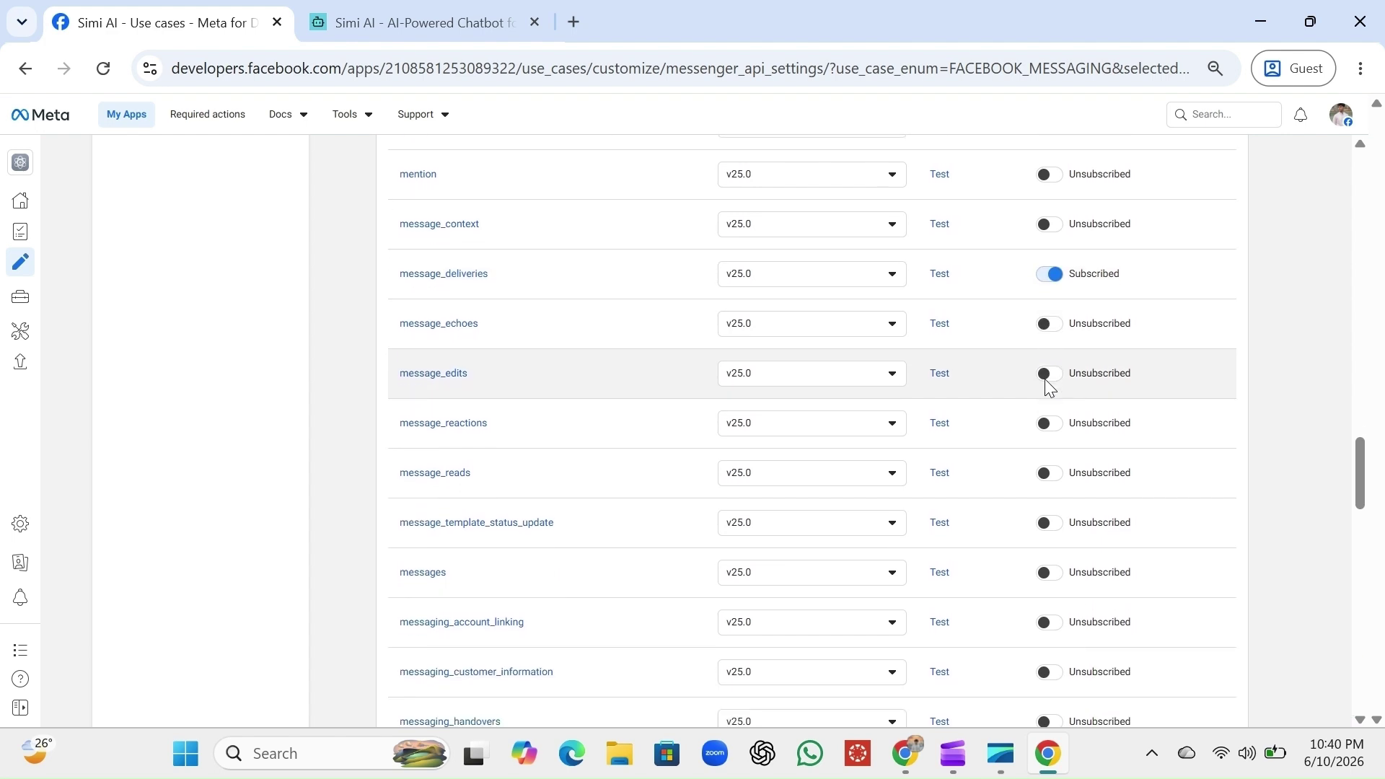
scroll(1047, 388, "down", 1)
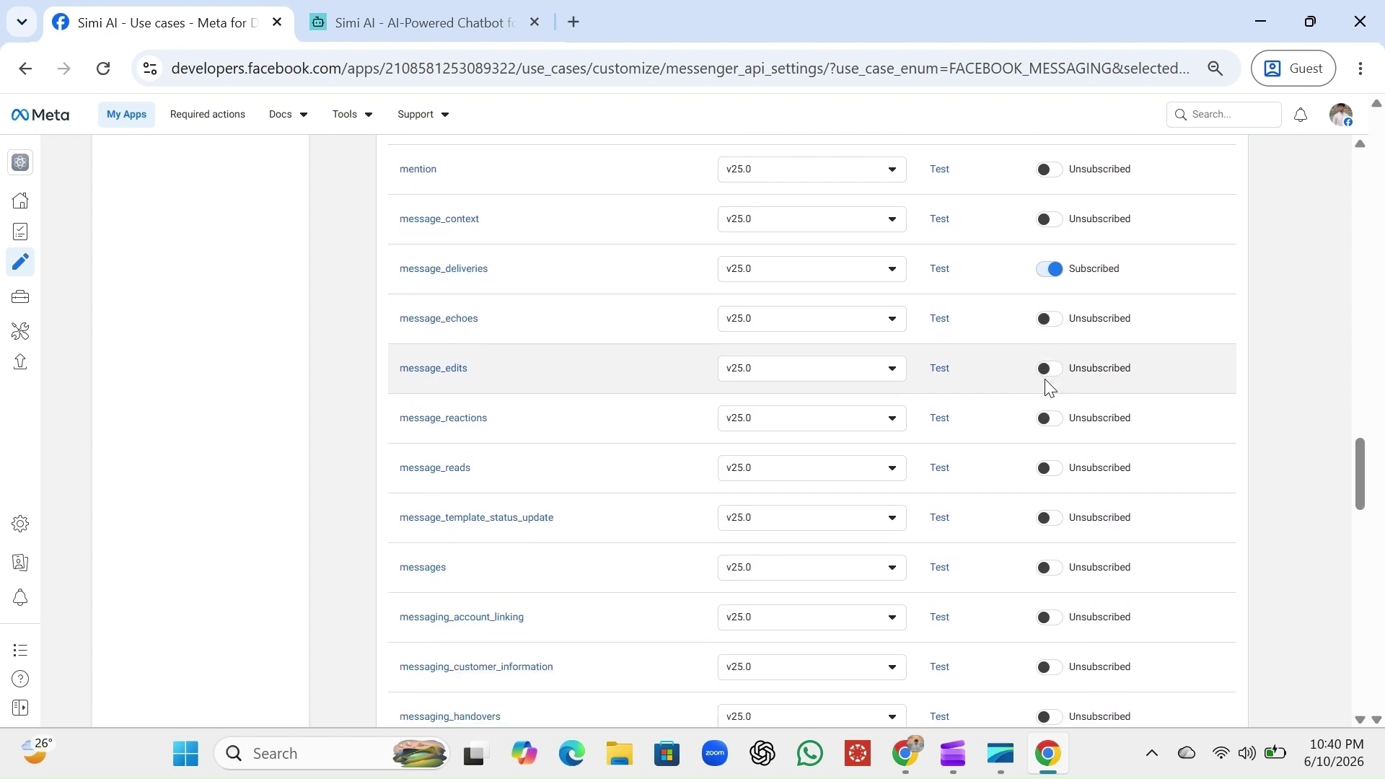
left_click(1051, 469)
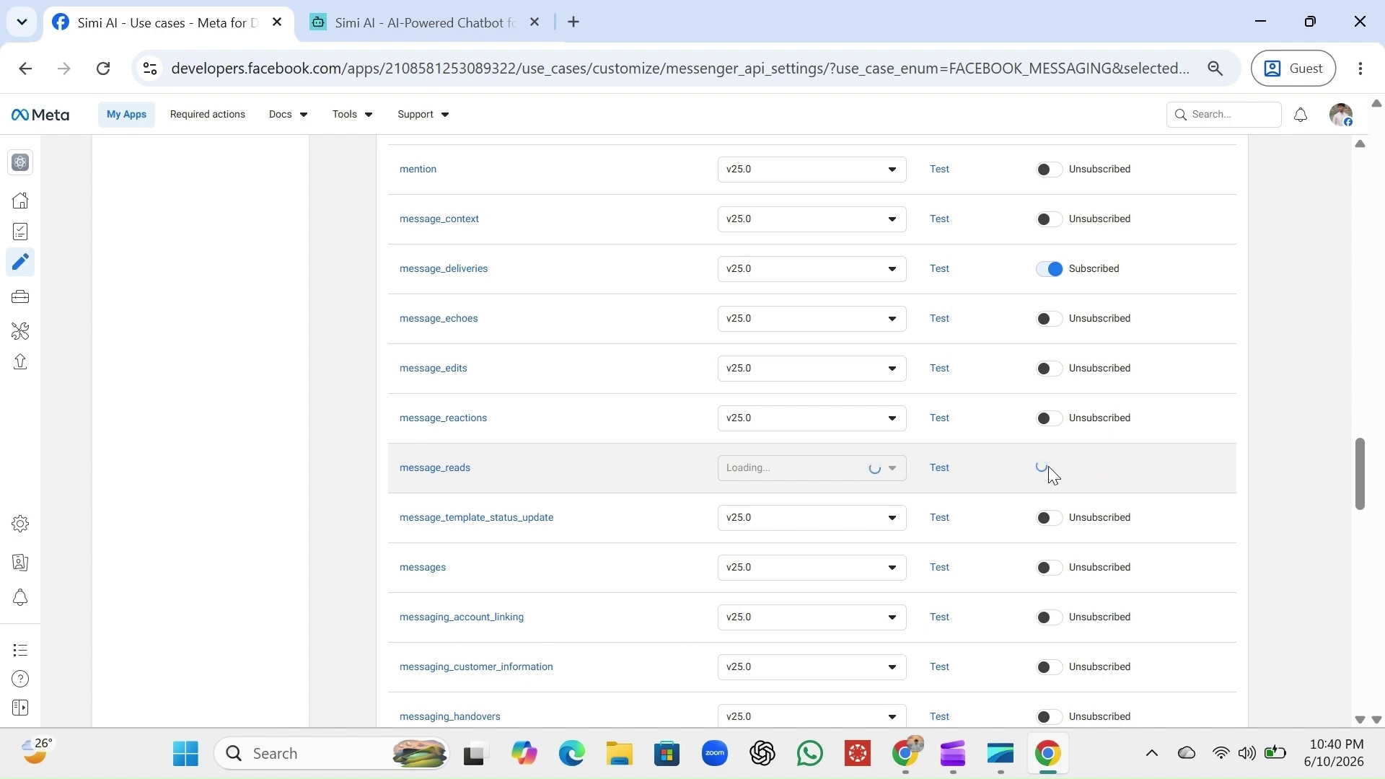
scroll(1051, 476, "down", 2)
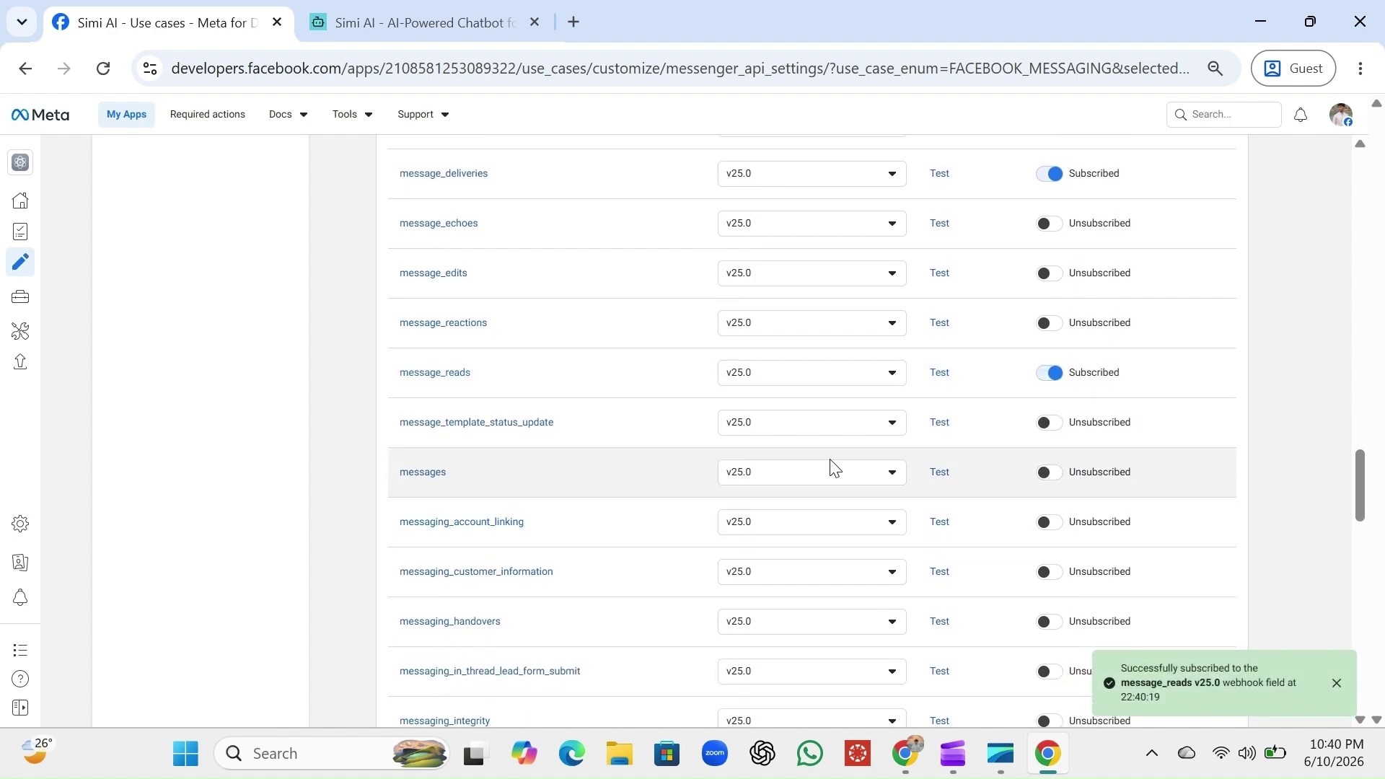
left_click(1053, 474)
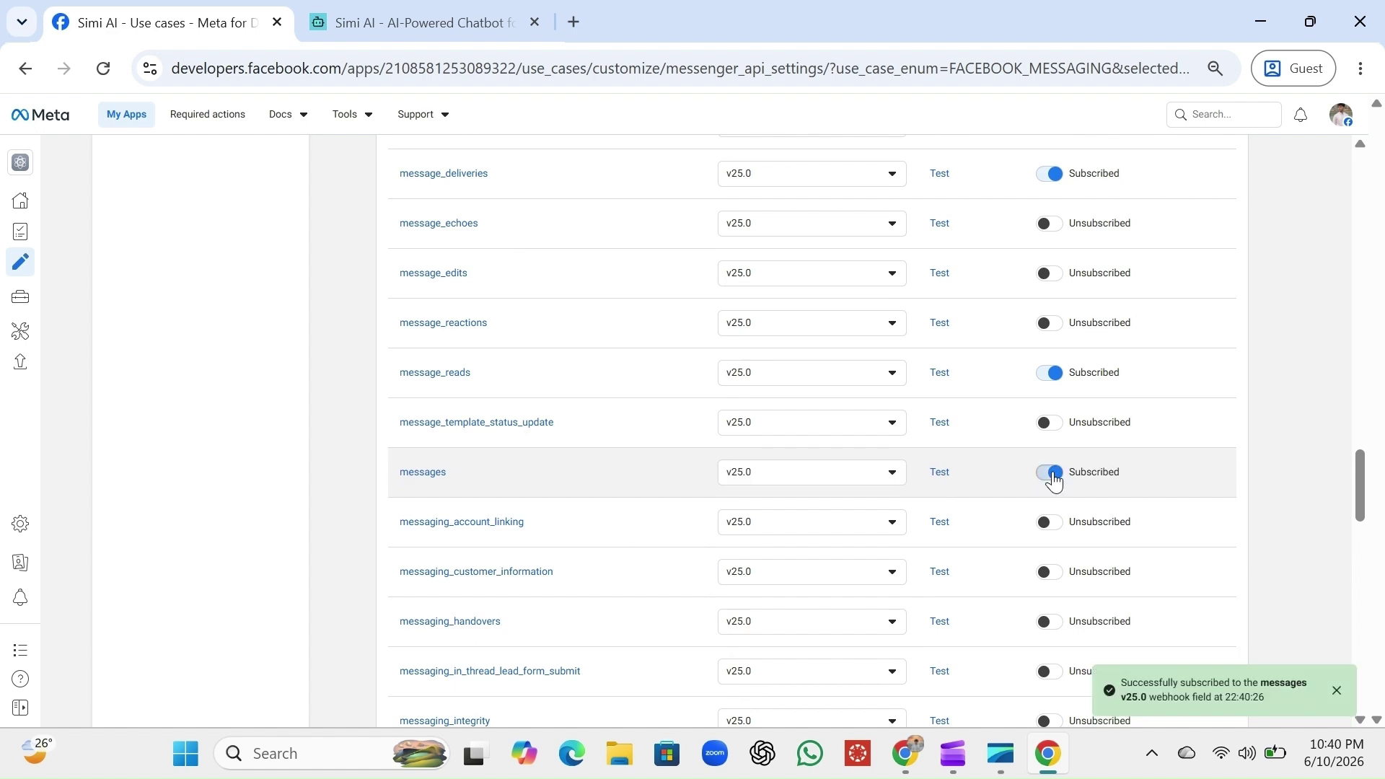
scroll(1054, 480, "down", 2)
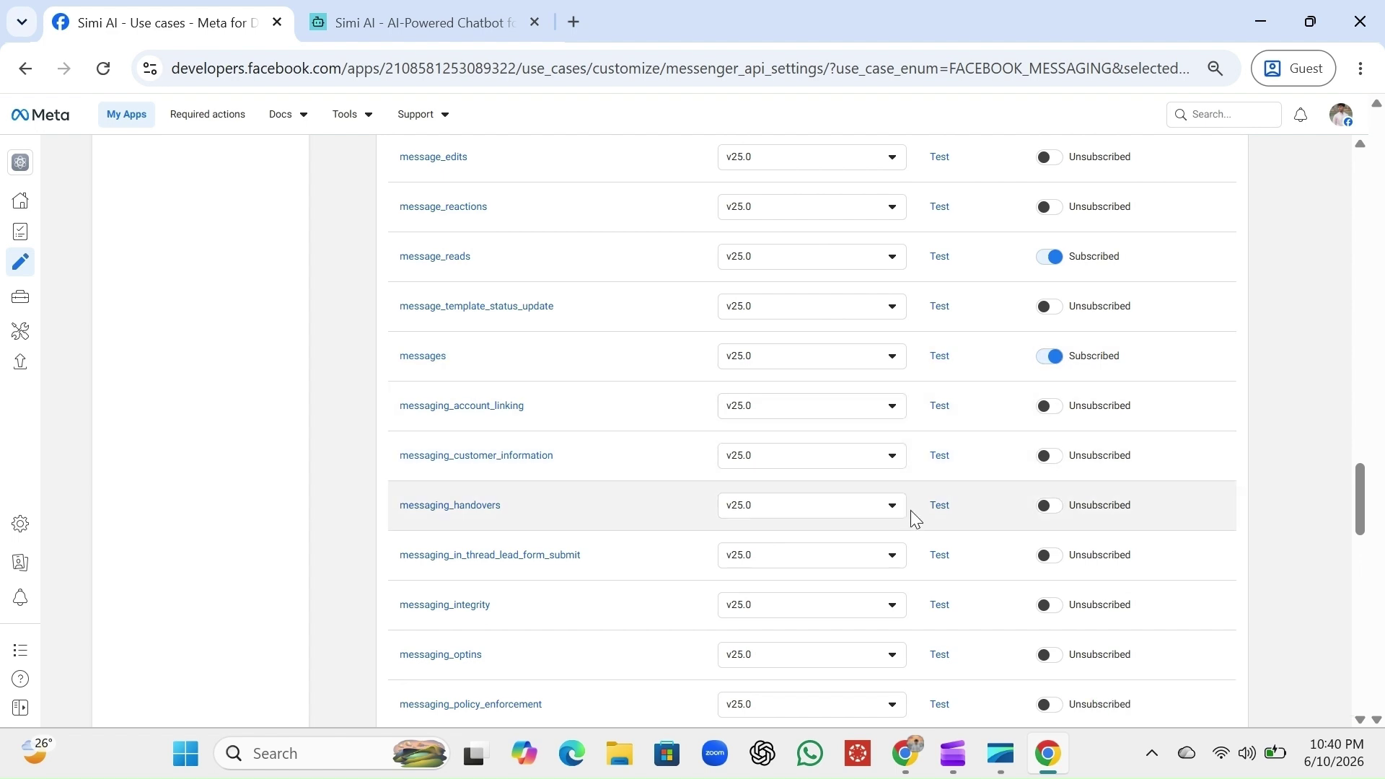
Subscribe messaging_handovers, messaging_optins, messaging_postbacks and messaging_referrals, then review the field list
left_click(1051, 505)
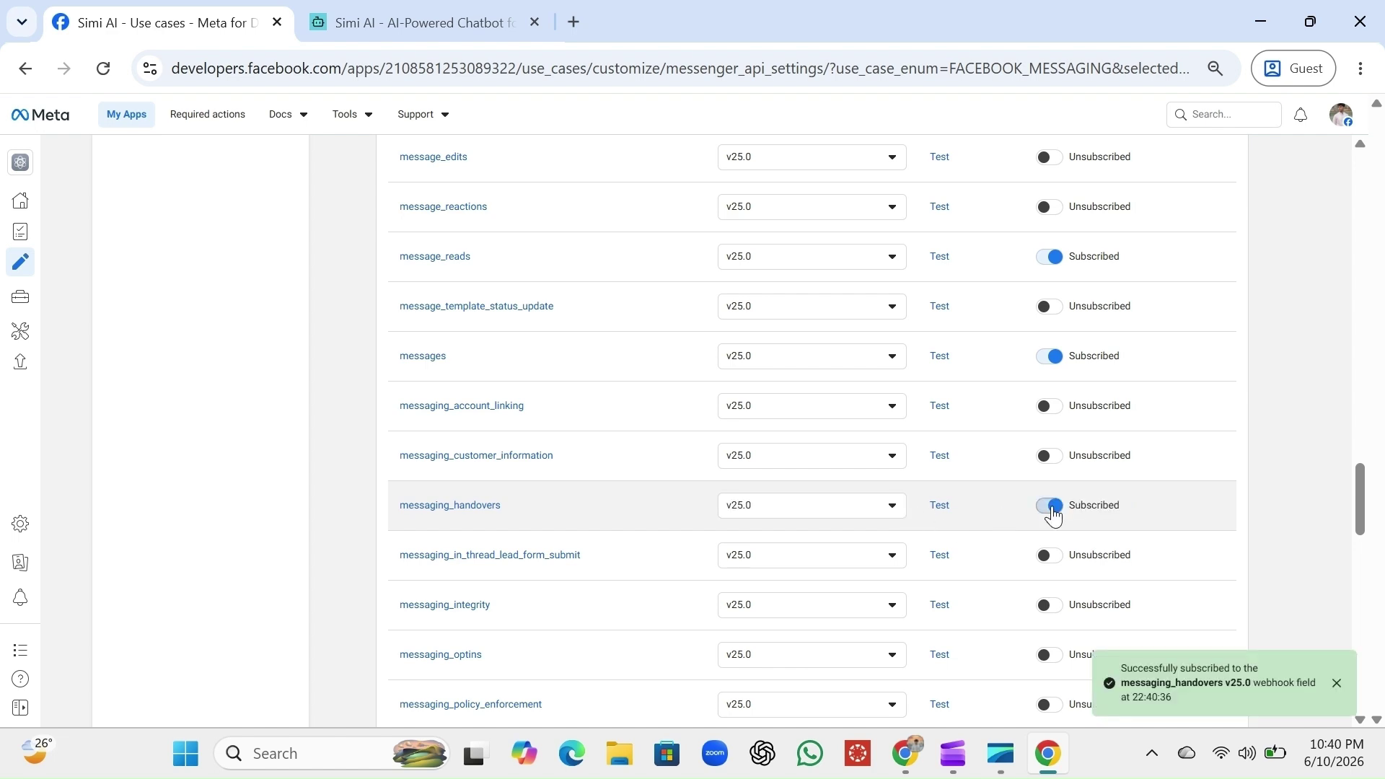
scroll(1054, 514, "down", 2)
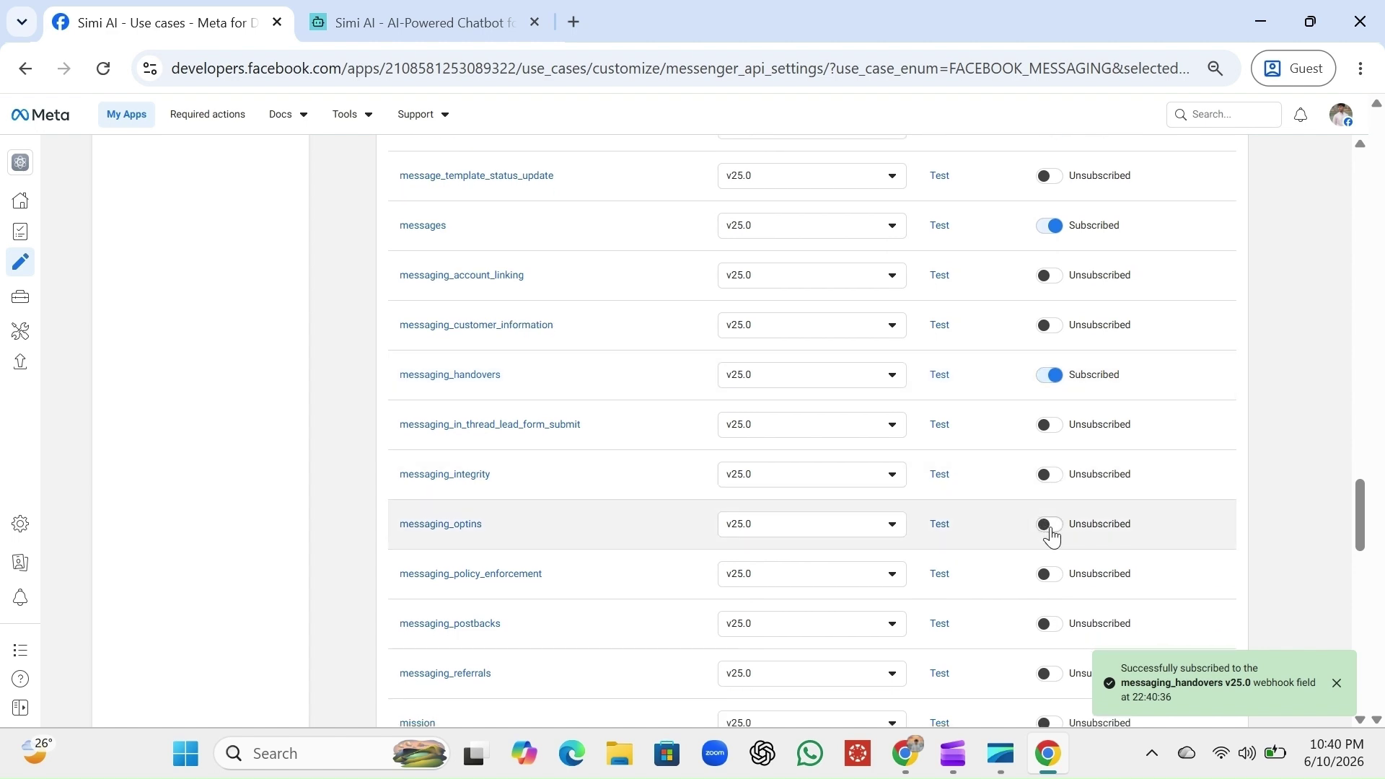
left_click(1050, 526)
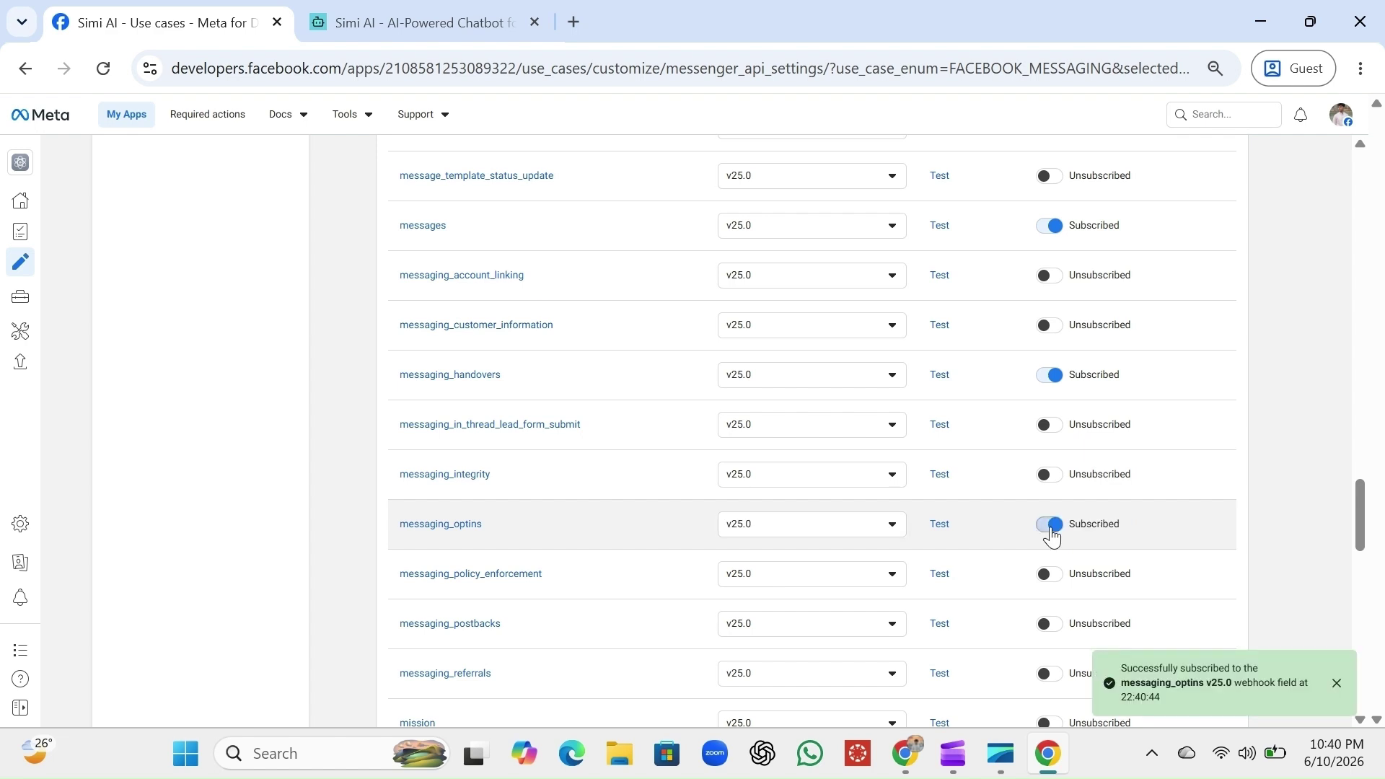
scroll(1052, 535, "down", 2)
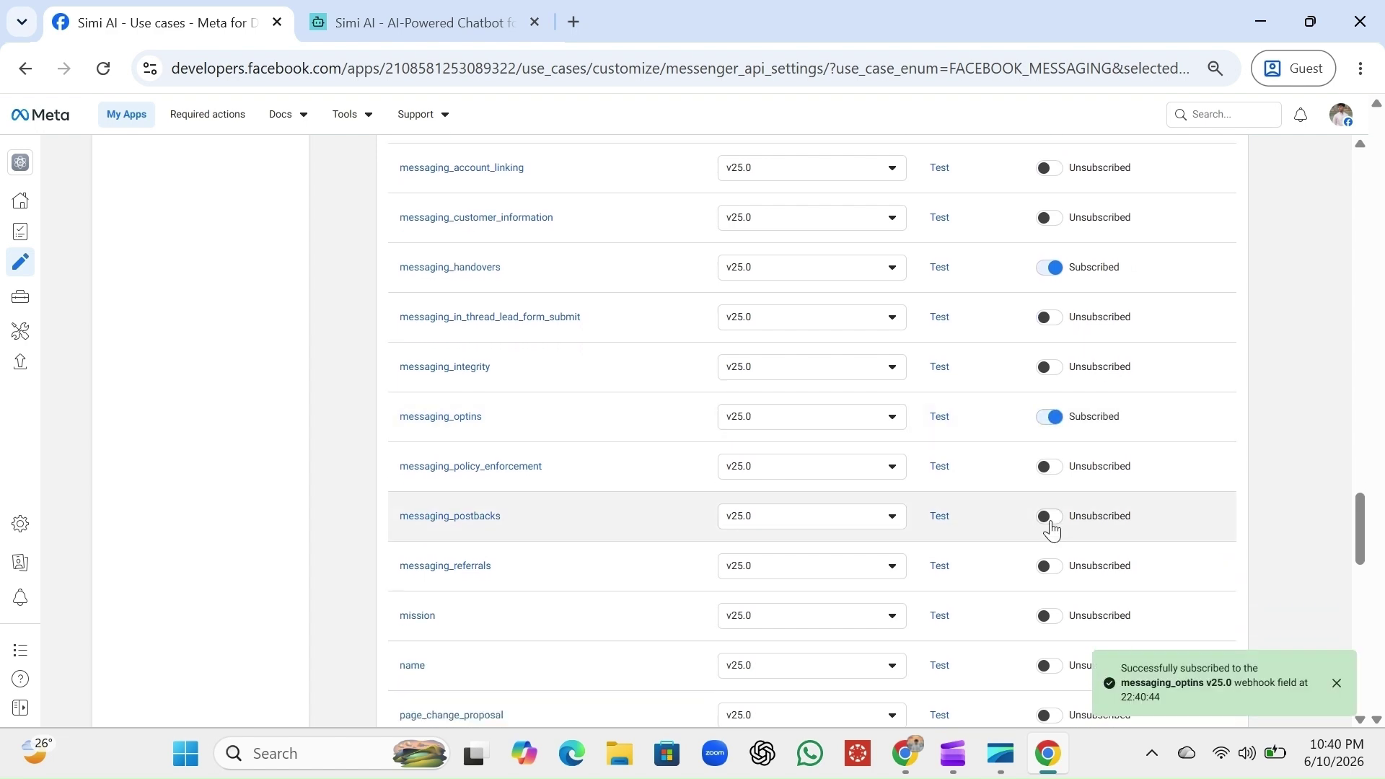
left_click(1051, 521)
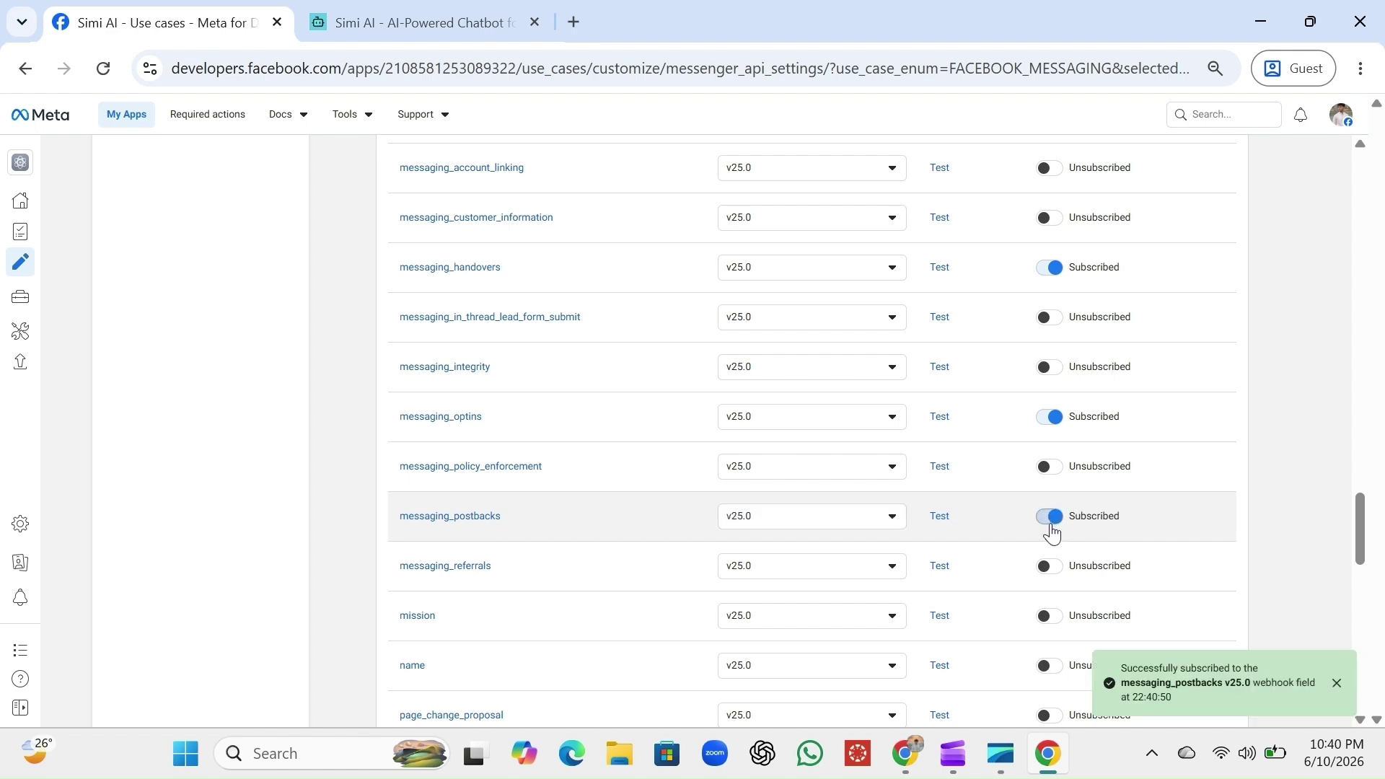
left_click(1051, 570)
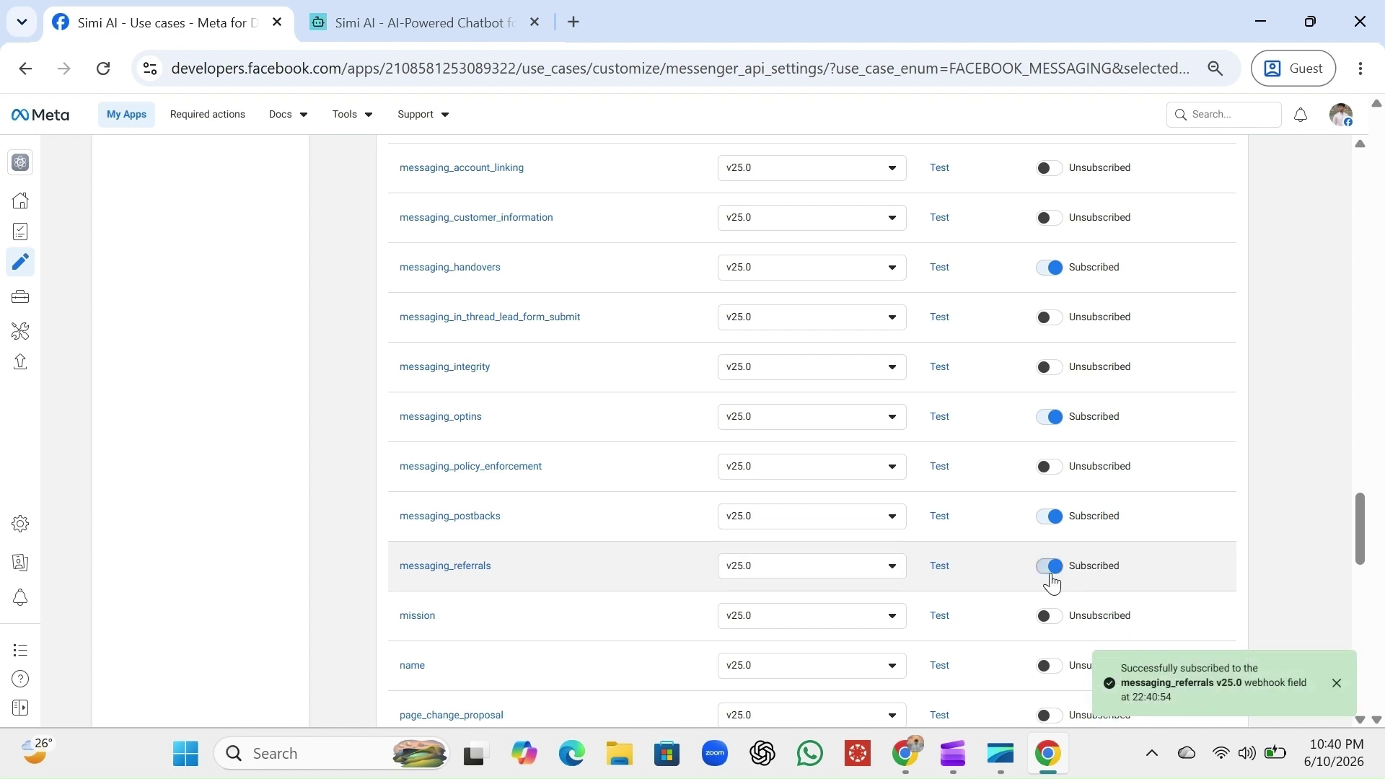
scroll(1052, 583, "down", 3)
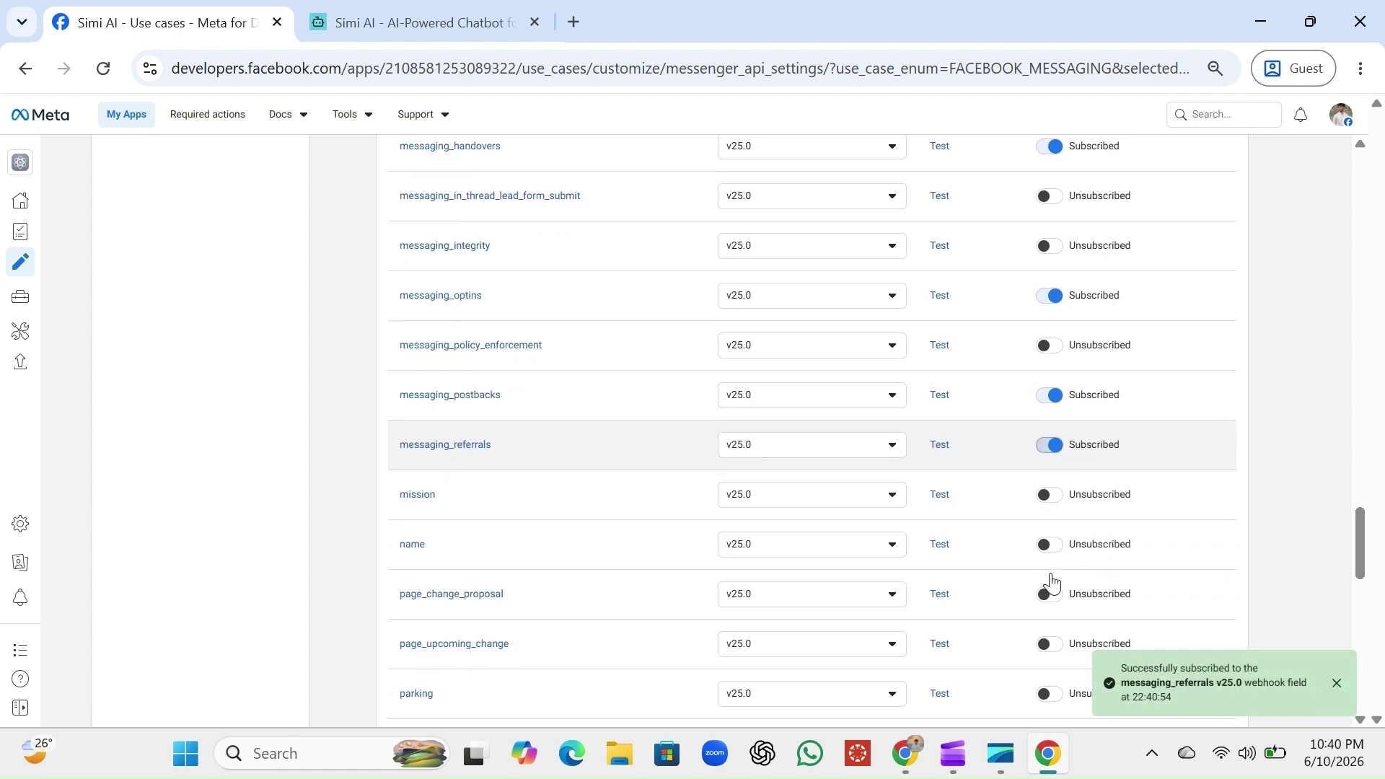
scroll(1052, 577, "down", 2)
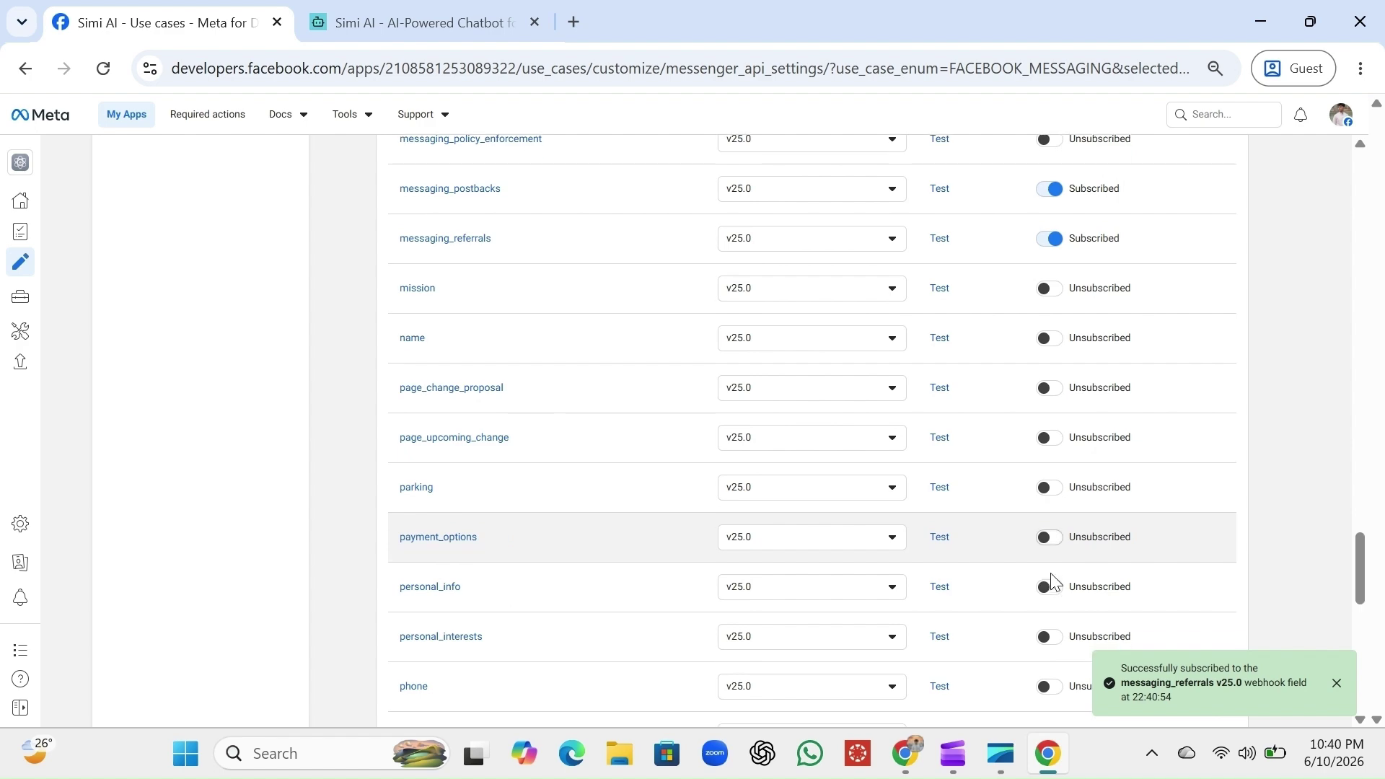
scroll(1052, 578, "up", 3)
scroll(1052, 584, "up", 7)
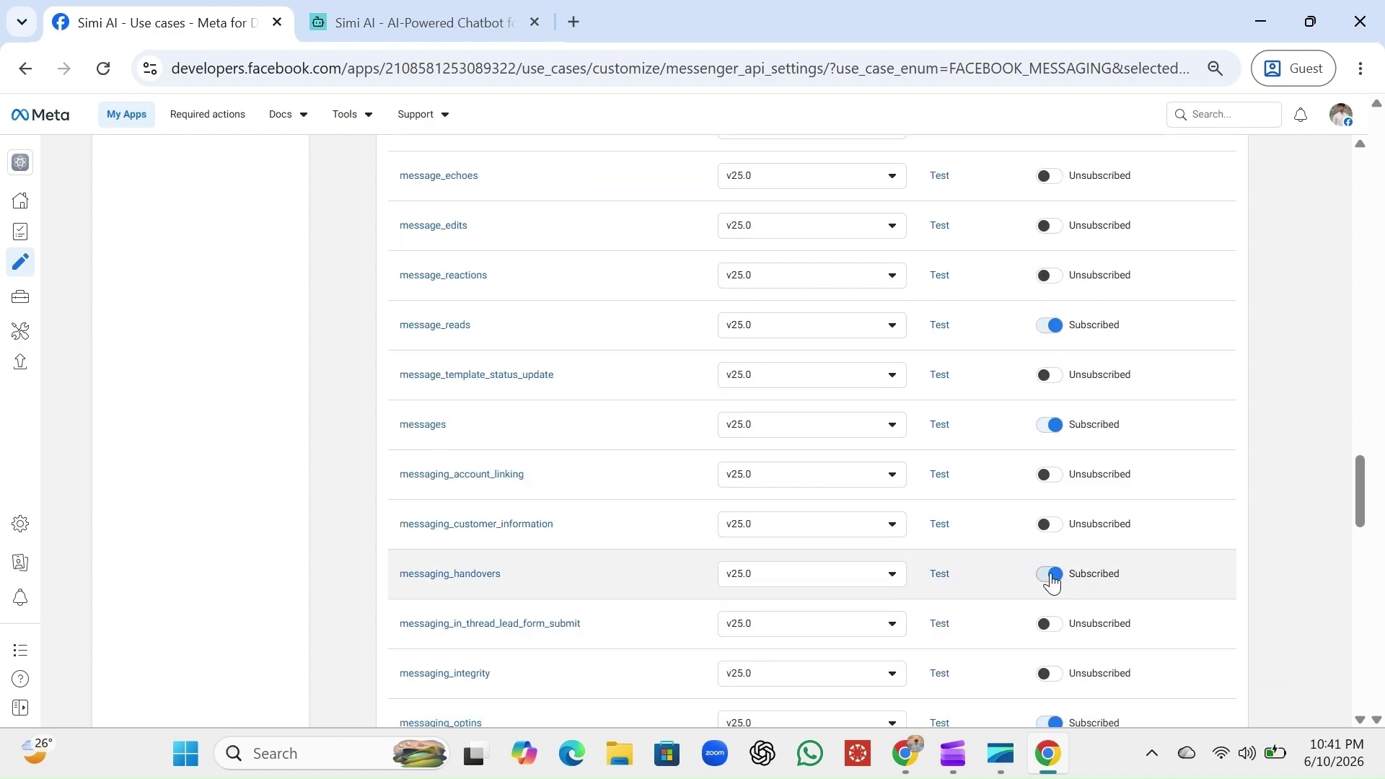
scroll(1052, 583, "up", 4)
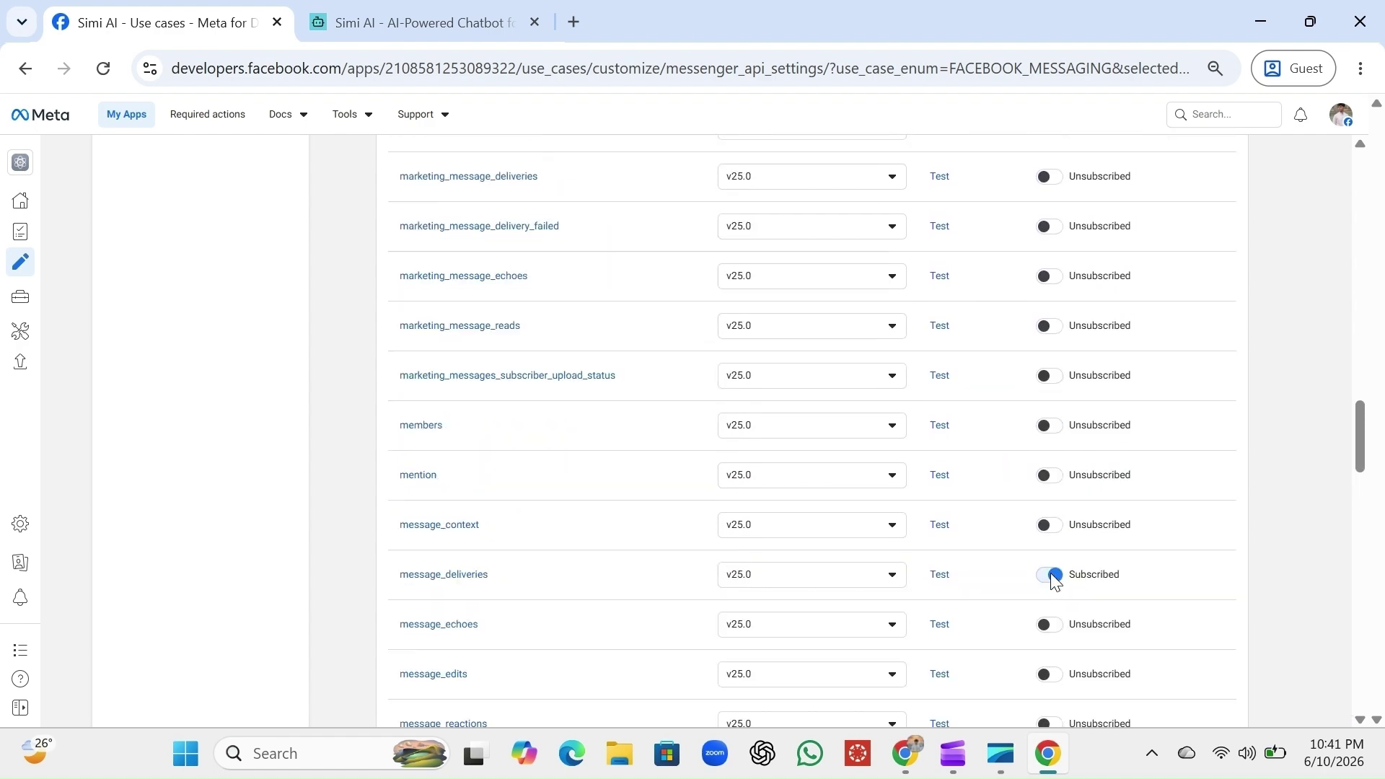
scroll(1055, 581, "down", 3)
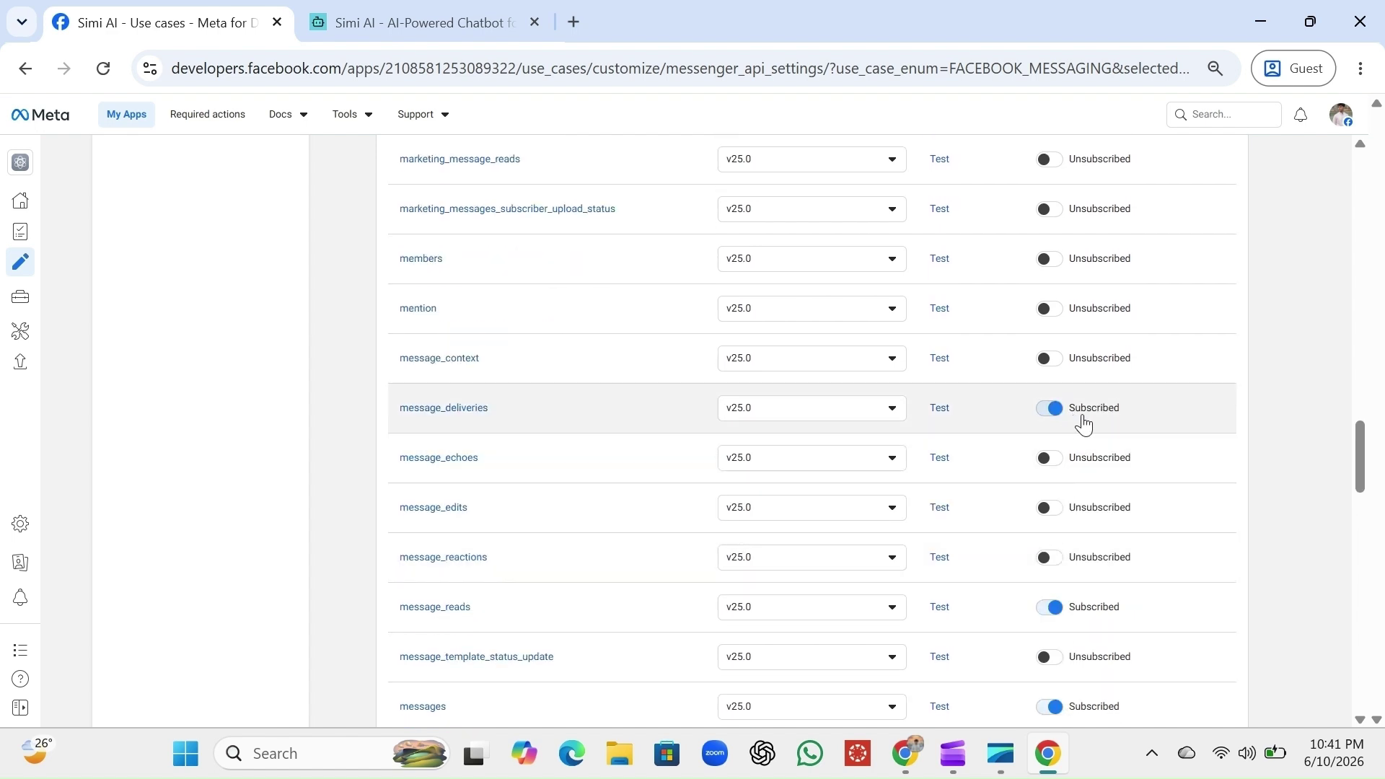
scroll(1098, 639, "down", 8)
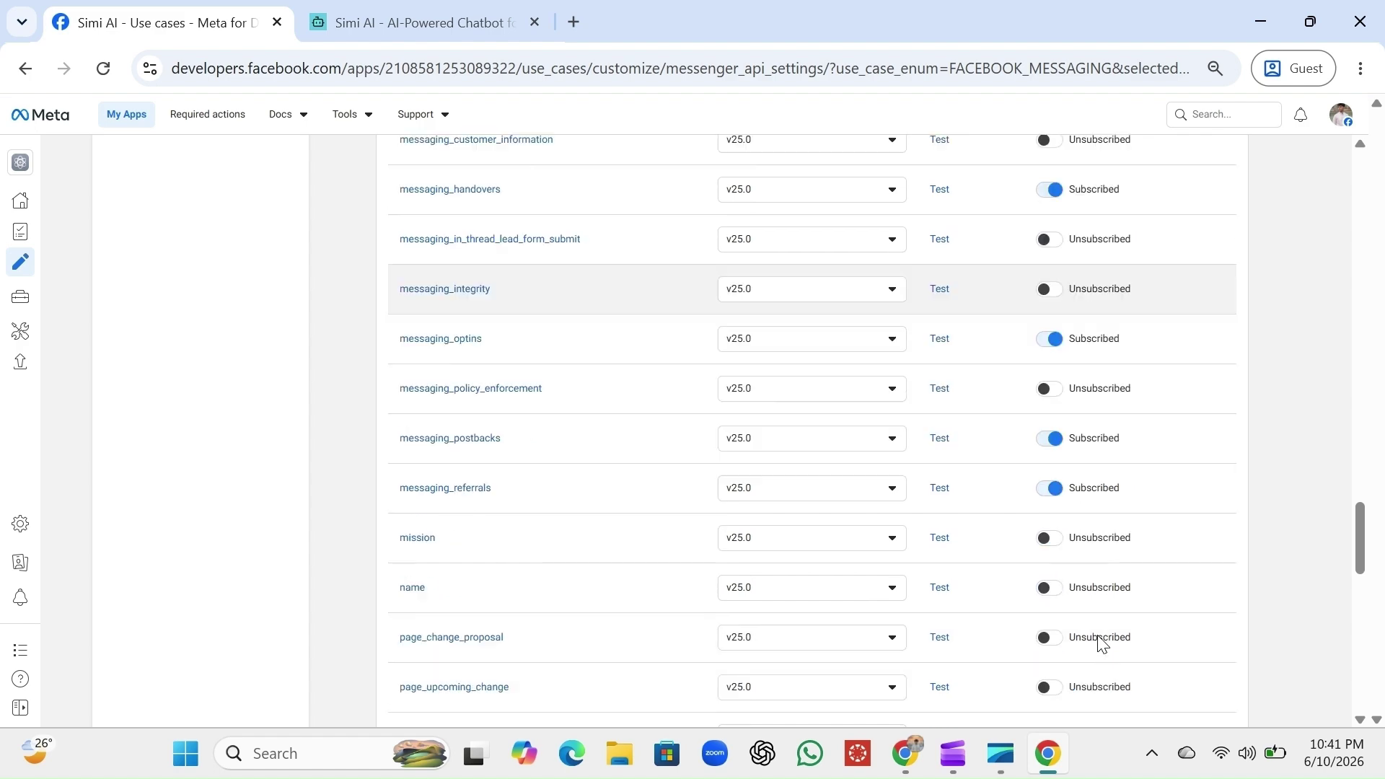
scroll(1102, 642, "down", 4)
scroll(1102, 643, "up", 7)
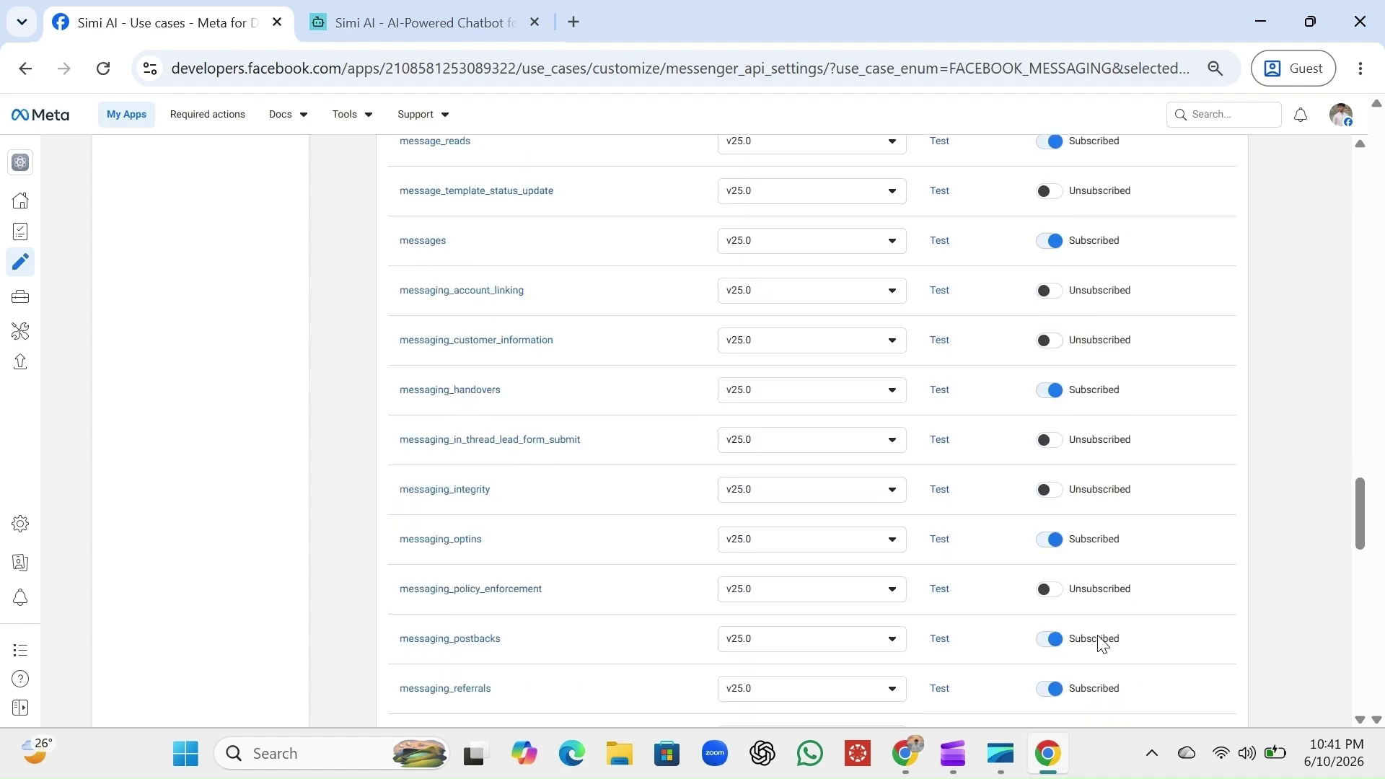
scroll(1101, 642, "up", 20)
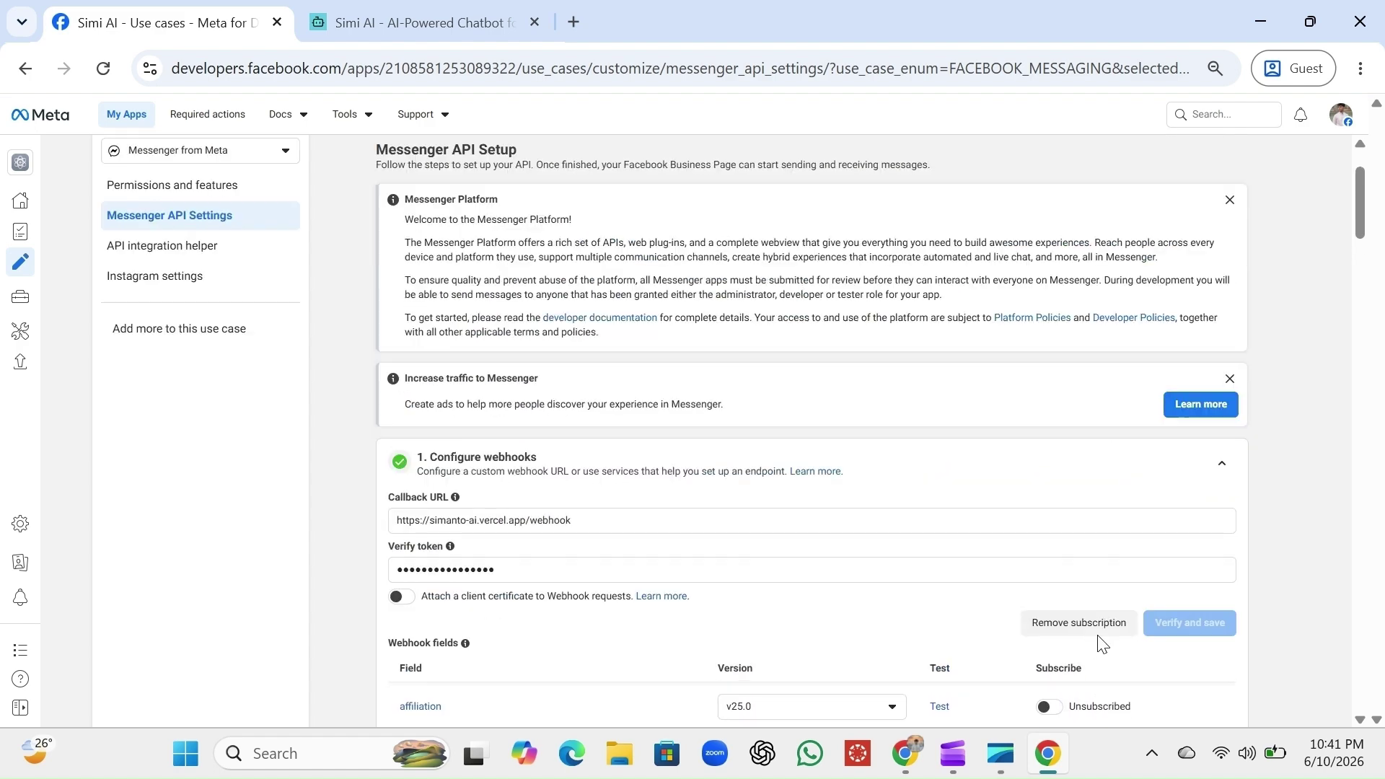
scroll(509, 467, "down", 2)
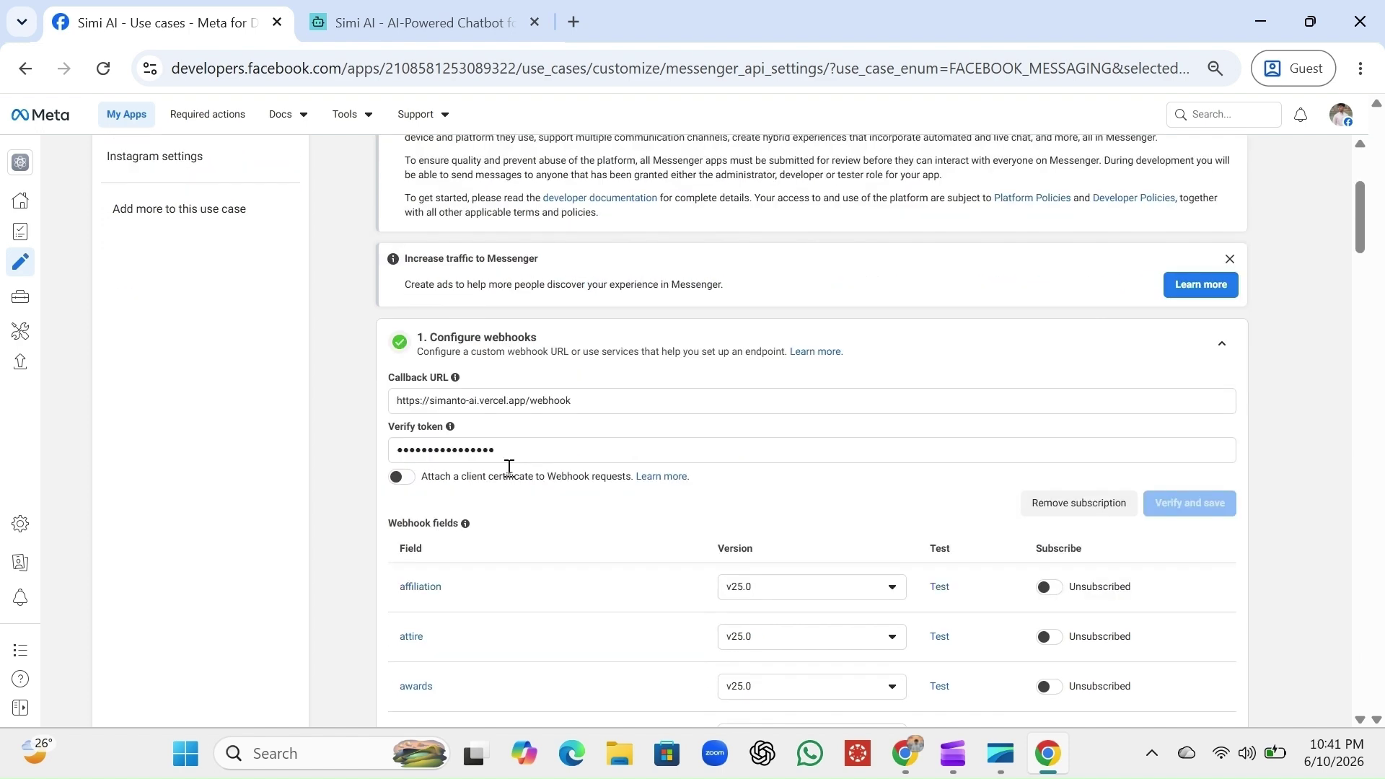
scroll(508, 467, "down", 1)
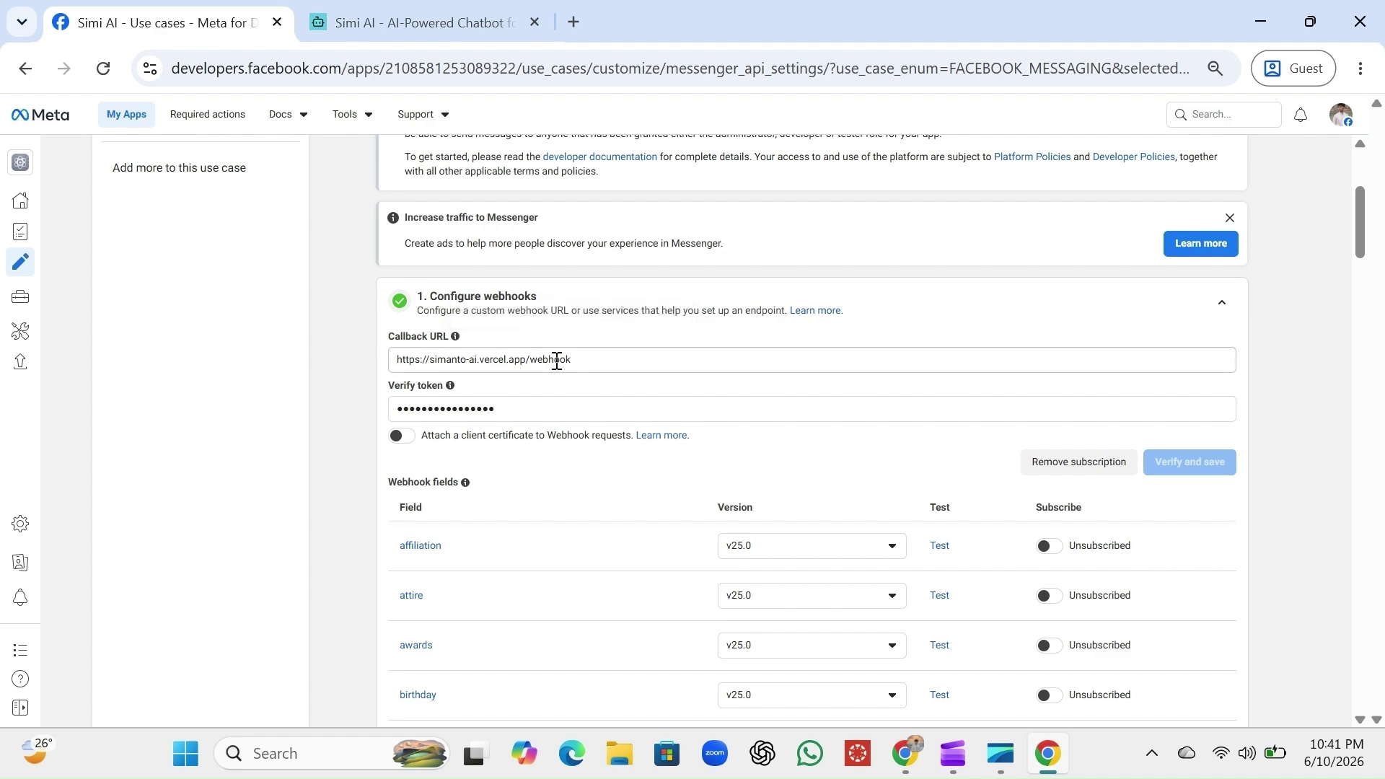
left_click(467, 9)
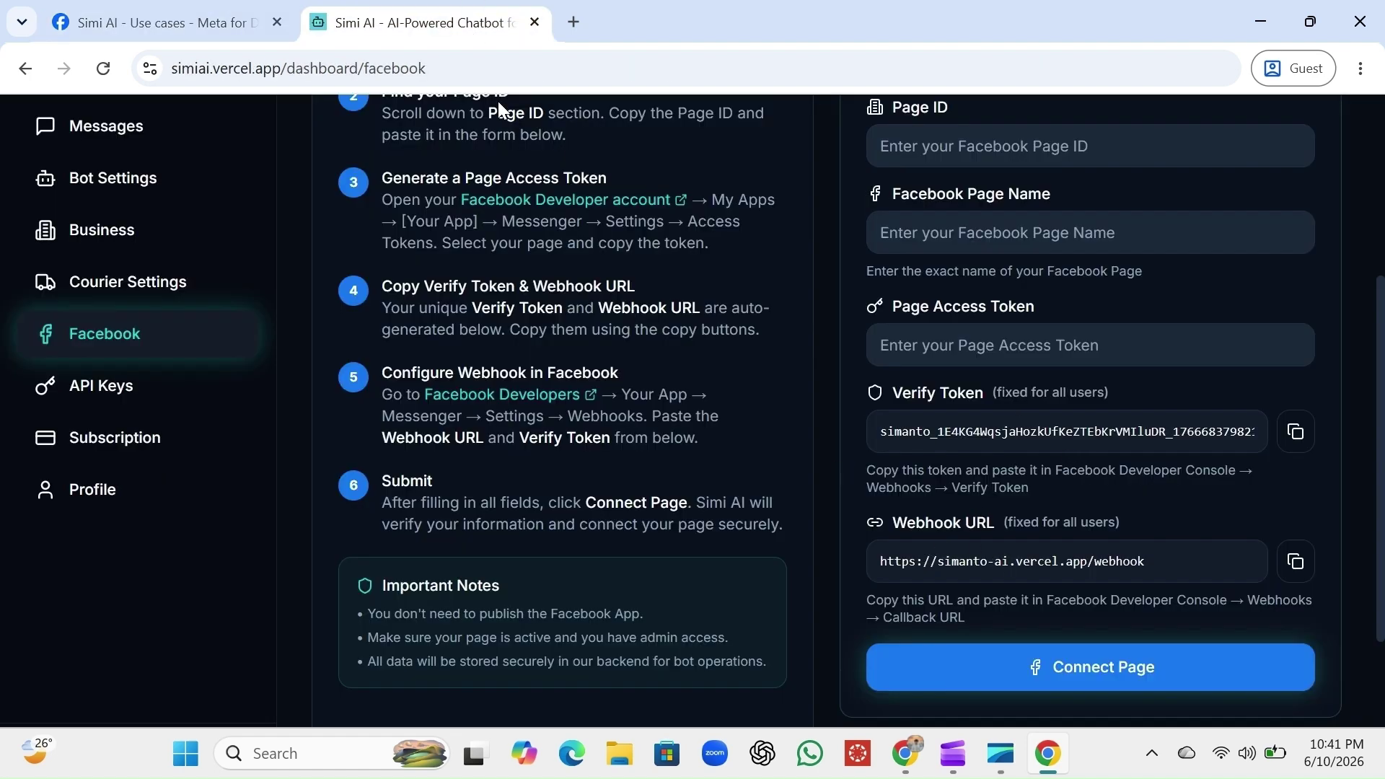
left_click(249, 16)
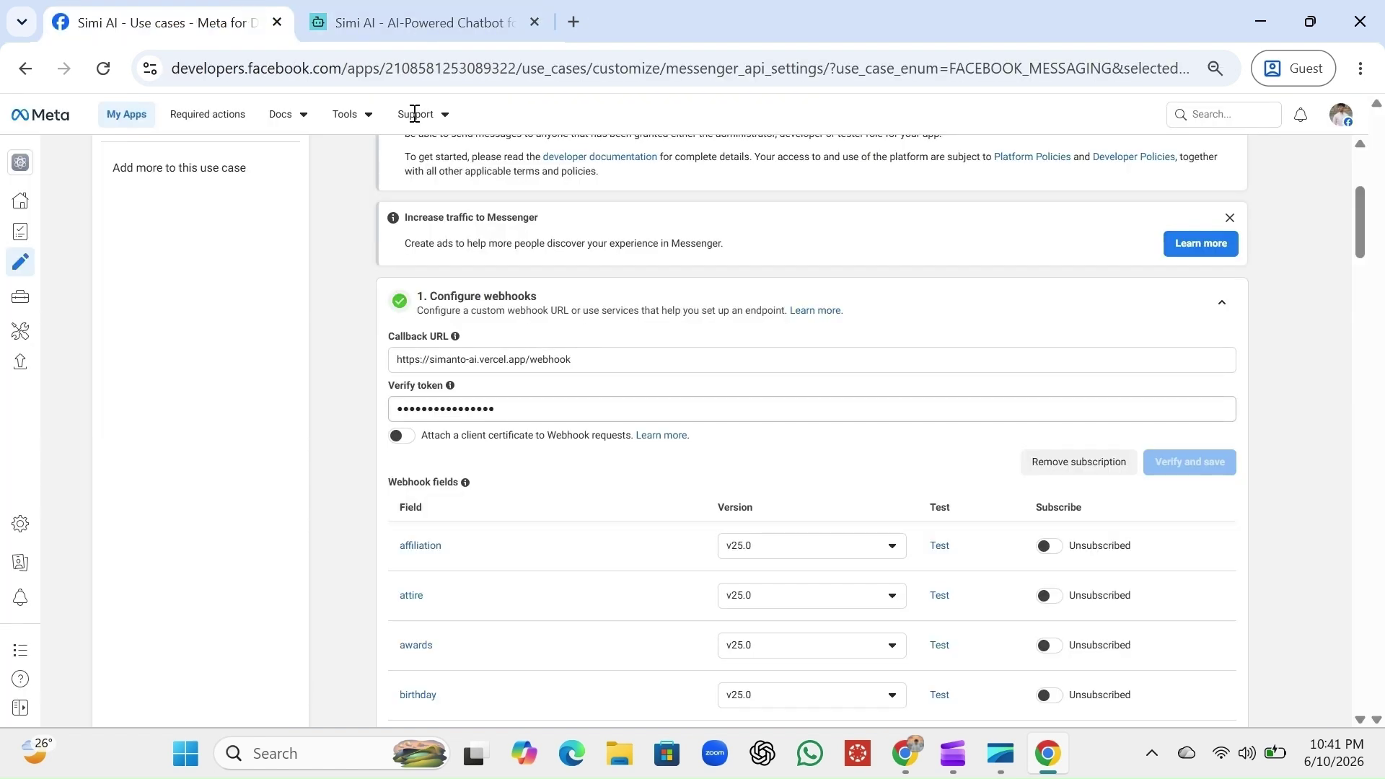
left_click(417, 10)
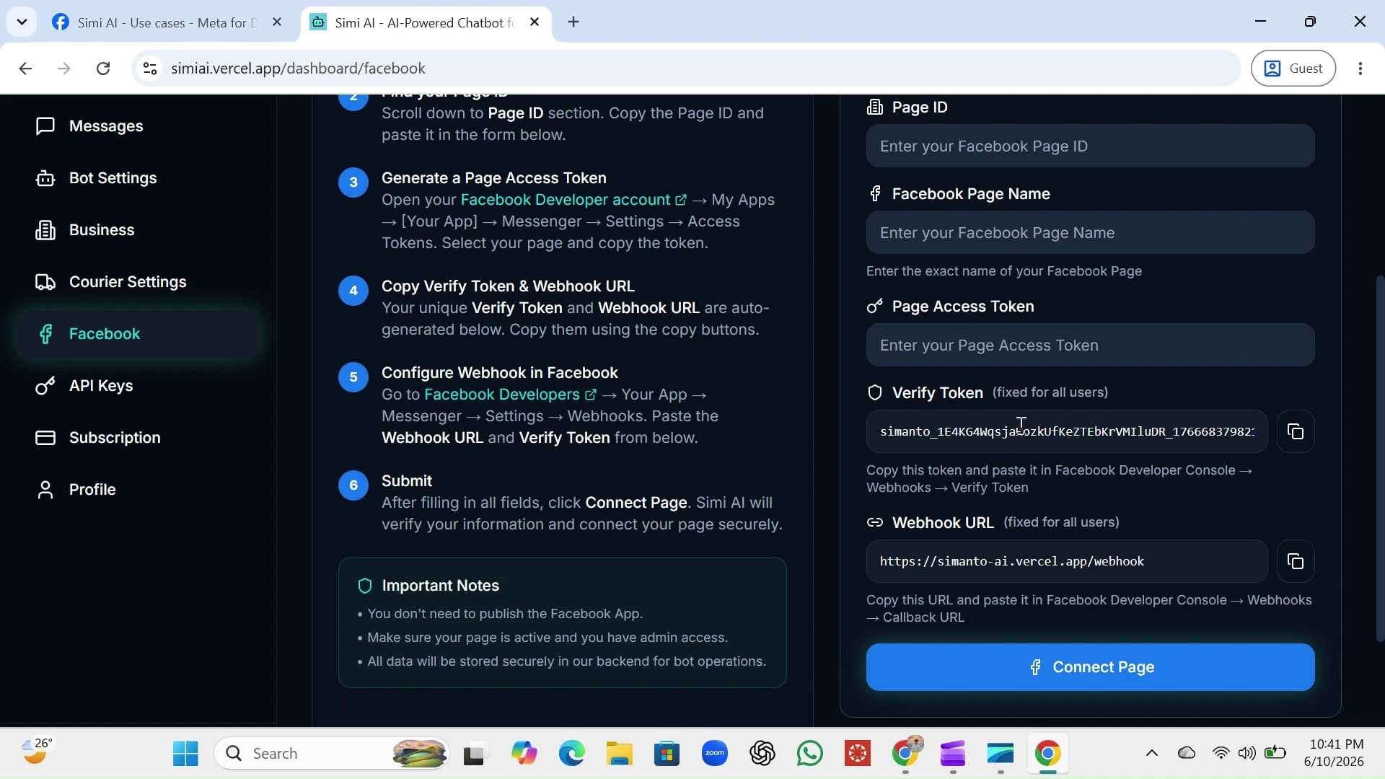
left_click(238, 10)
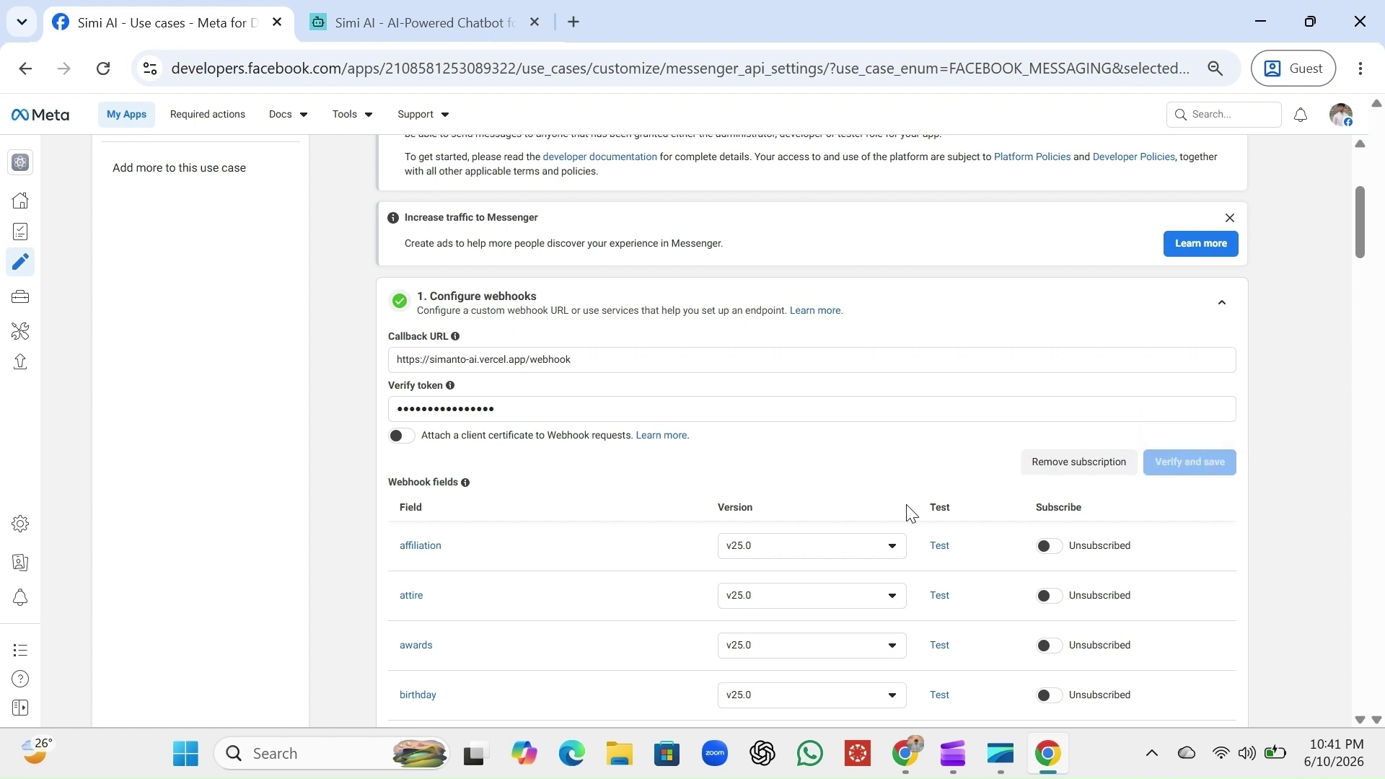
Expand the '2. Generate access tokens' section to reveal the Sorgo page with no subscribed fields
scroll(908, 513, "down", 15)
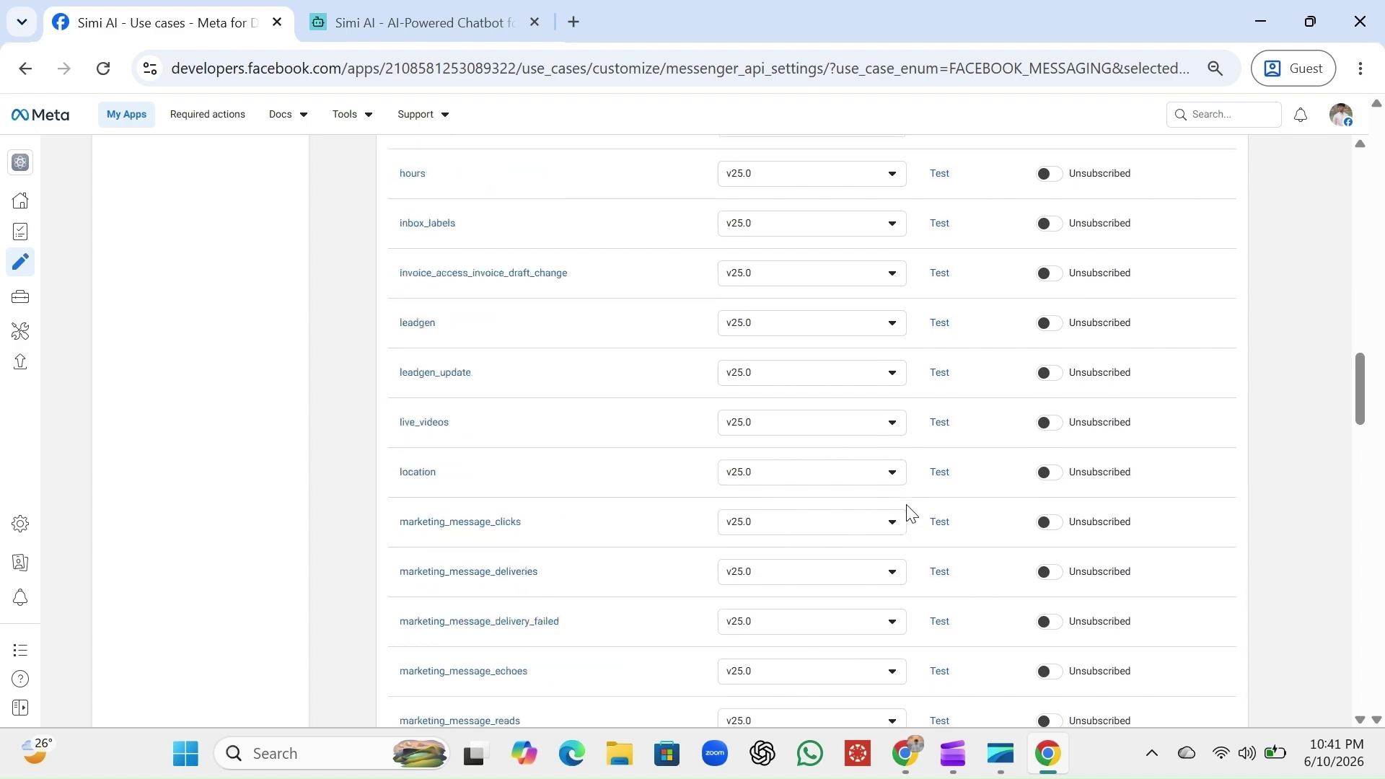
scroll(908, 514, "down", 20)
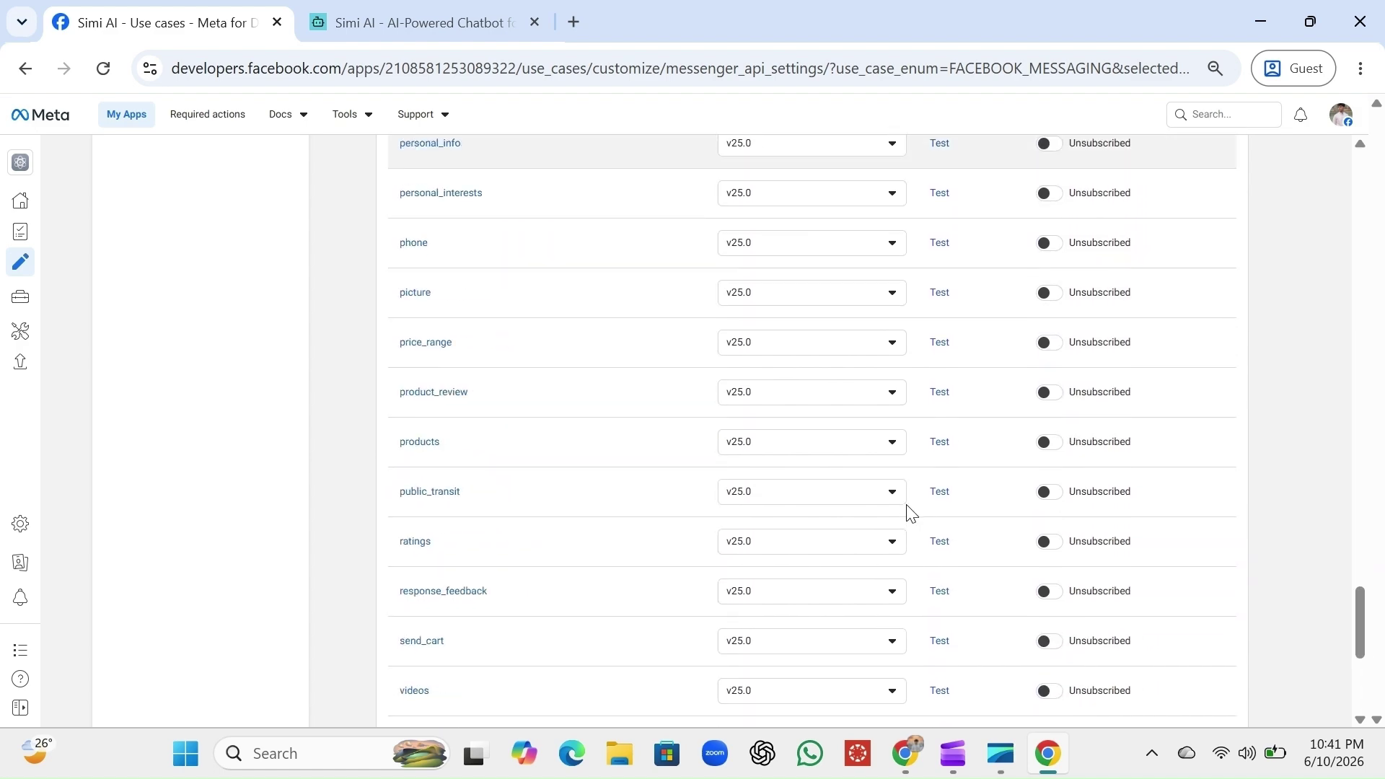
scroll(909, 509, "down", 6)
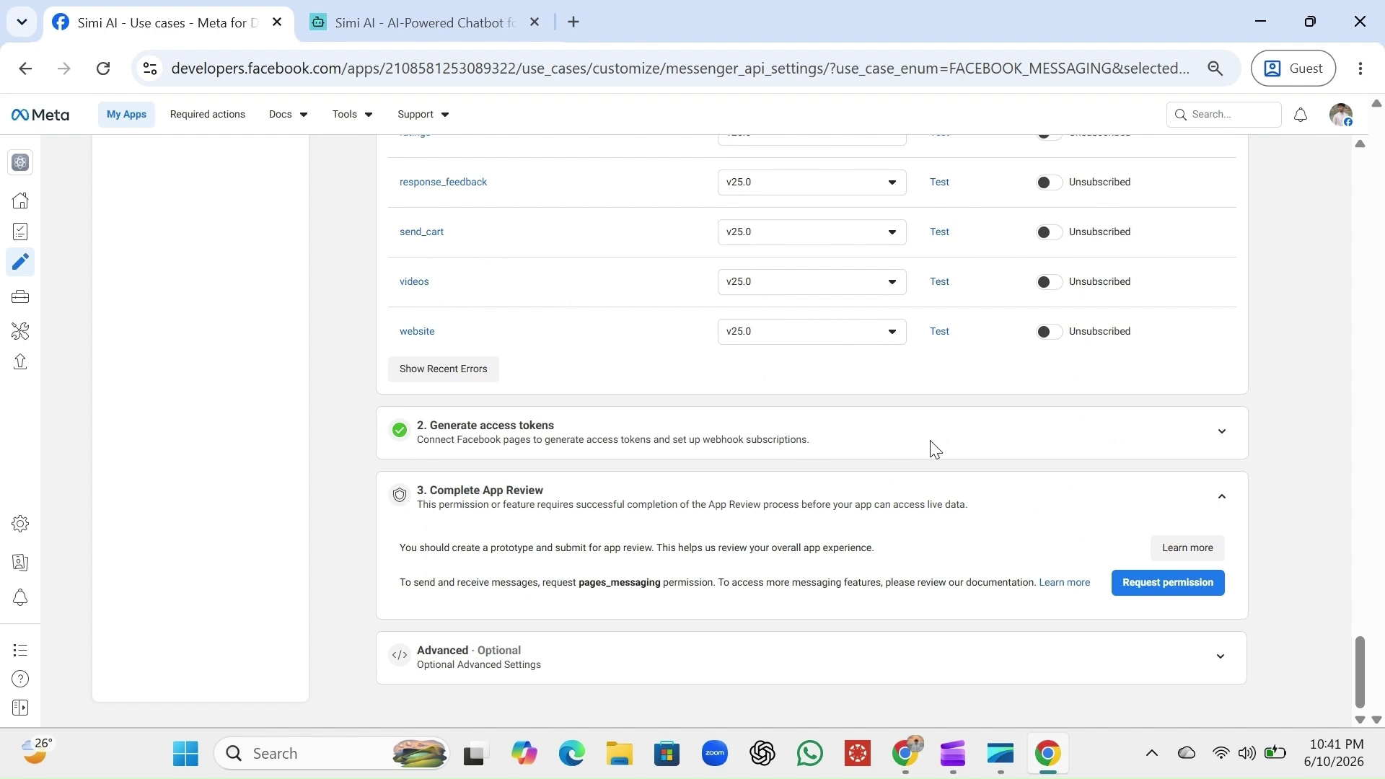
left_click(1222, 436)
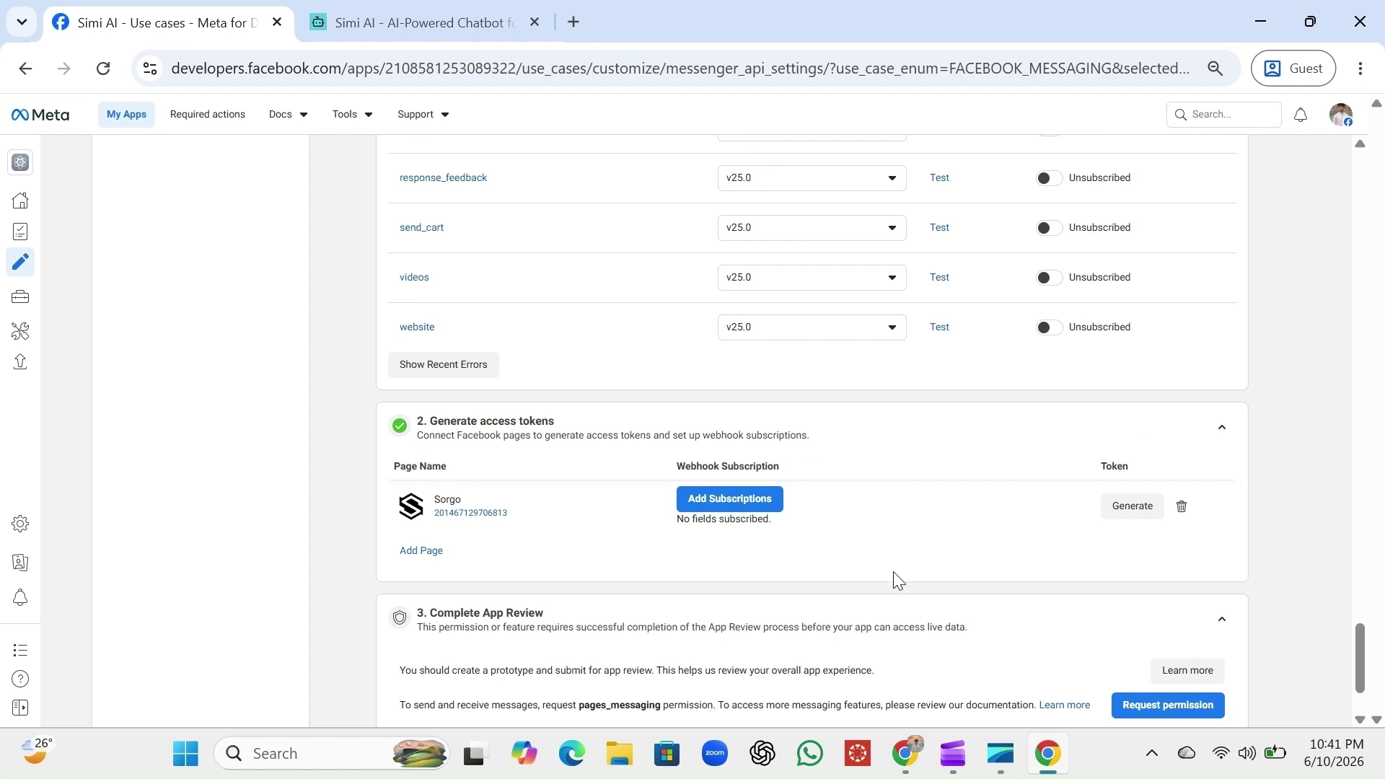
scroll(895, 573, "down", 1)
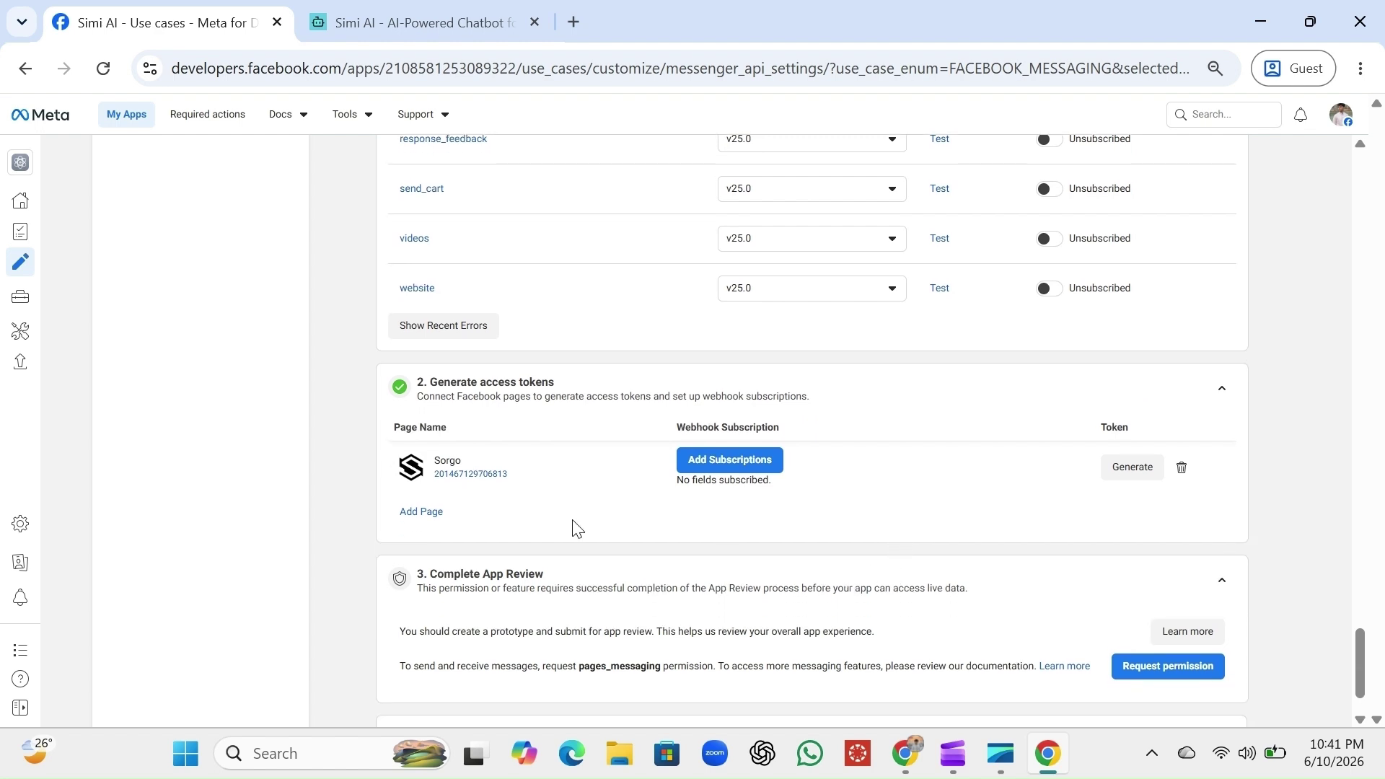
Subscribe the Sorgo page to the messages, messaging_handovers and message_reads webhook fields and confirm
left_click(740, 470)
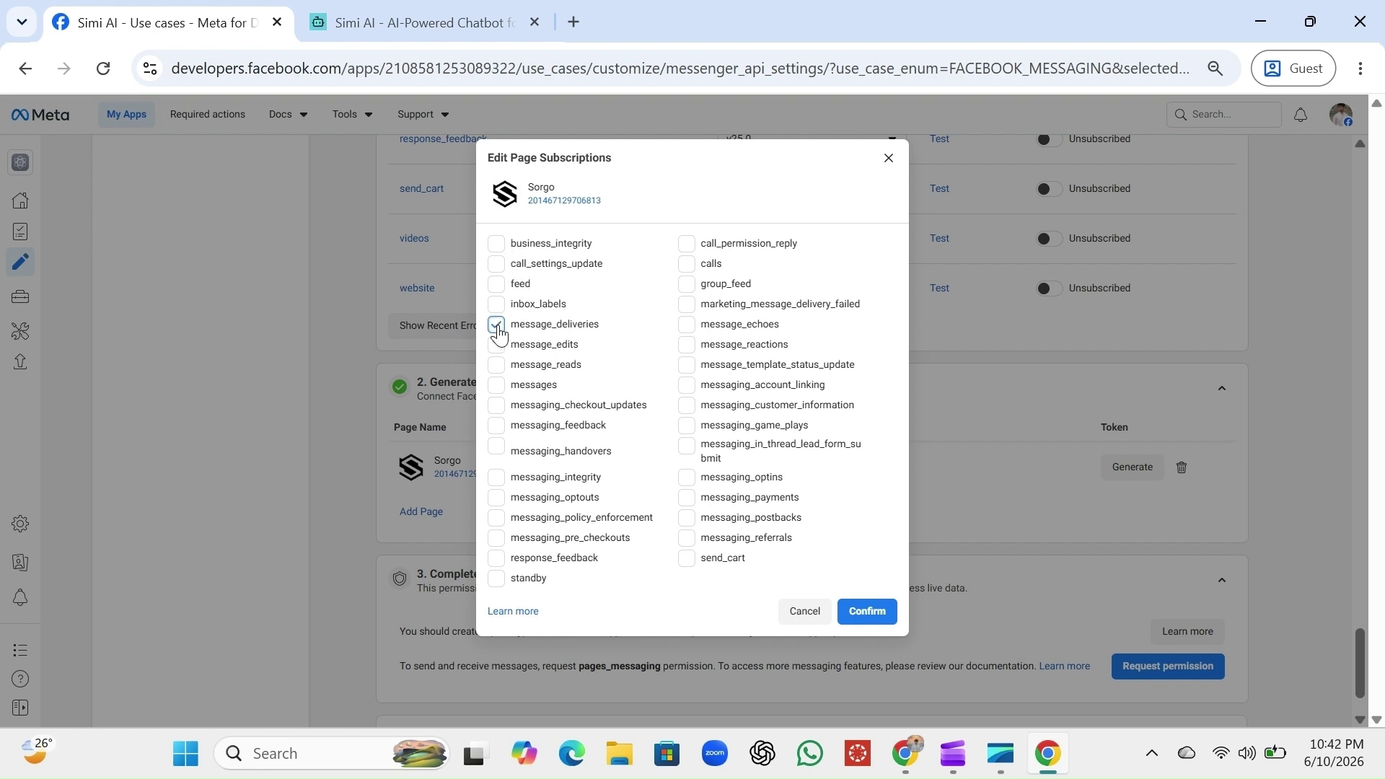
left_click(497, 386)
left_click(499, 449)
left_click(498, 366)
left_click(858, 615)
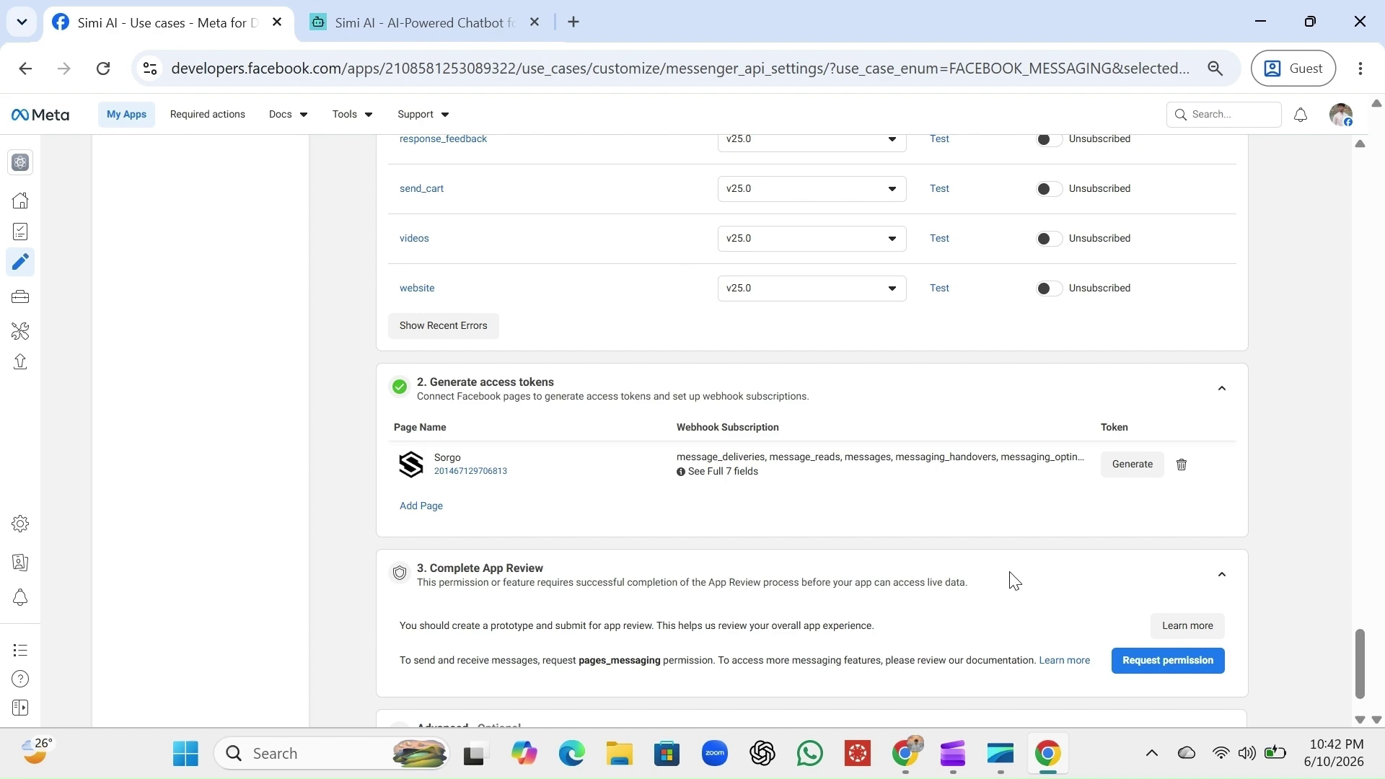
Copy the Sorgo page ID from Meta's access-token list
left_click(444, 10)
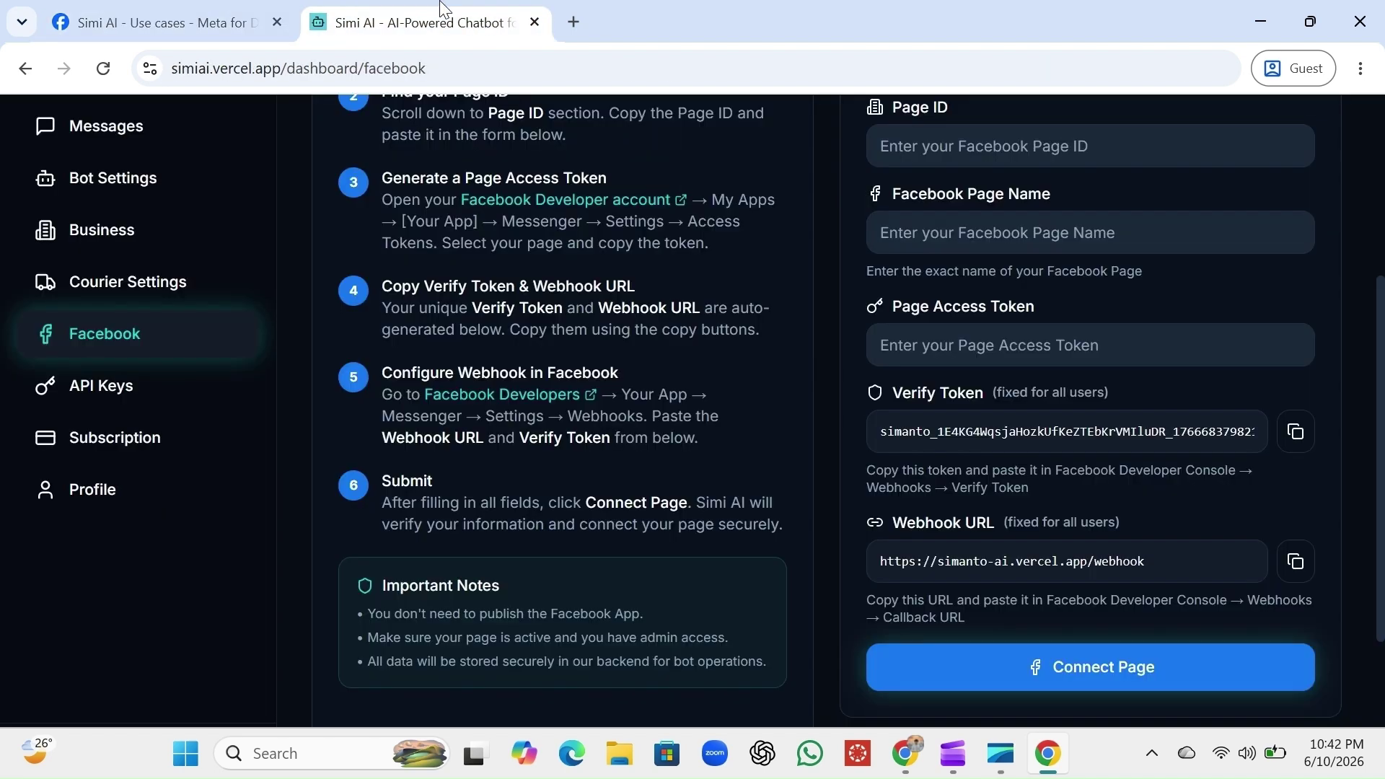
scroll(1182, 402, "up", 1)
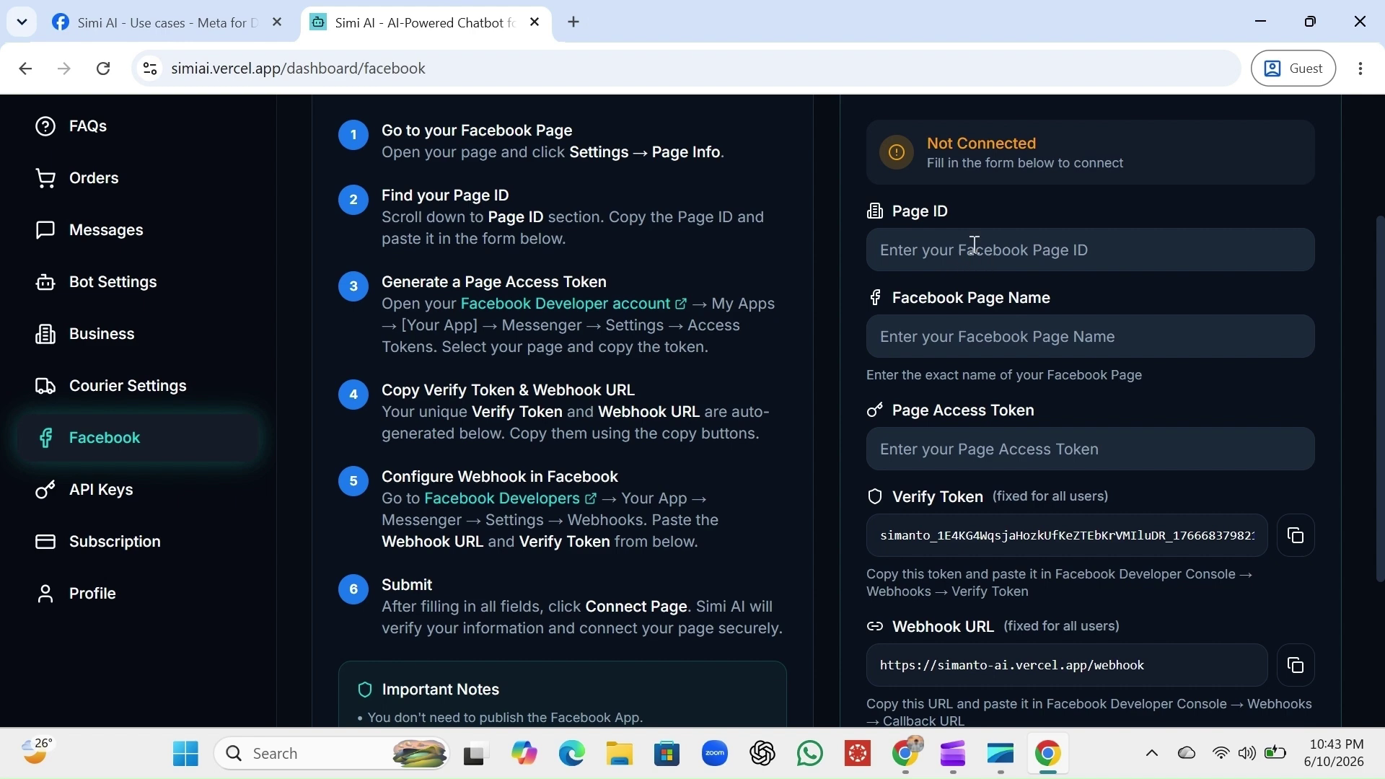
left_click(224, 18)
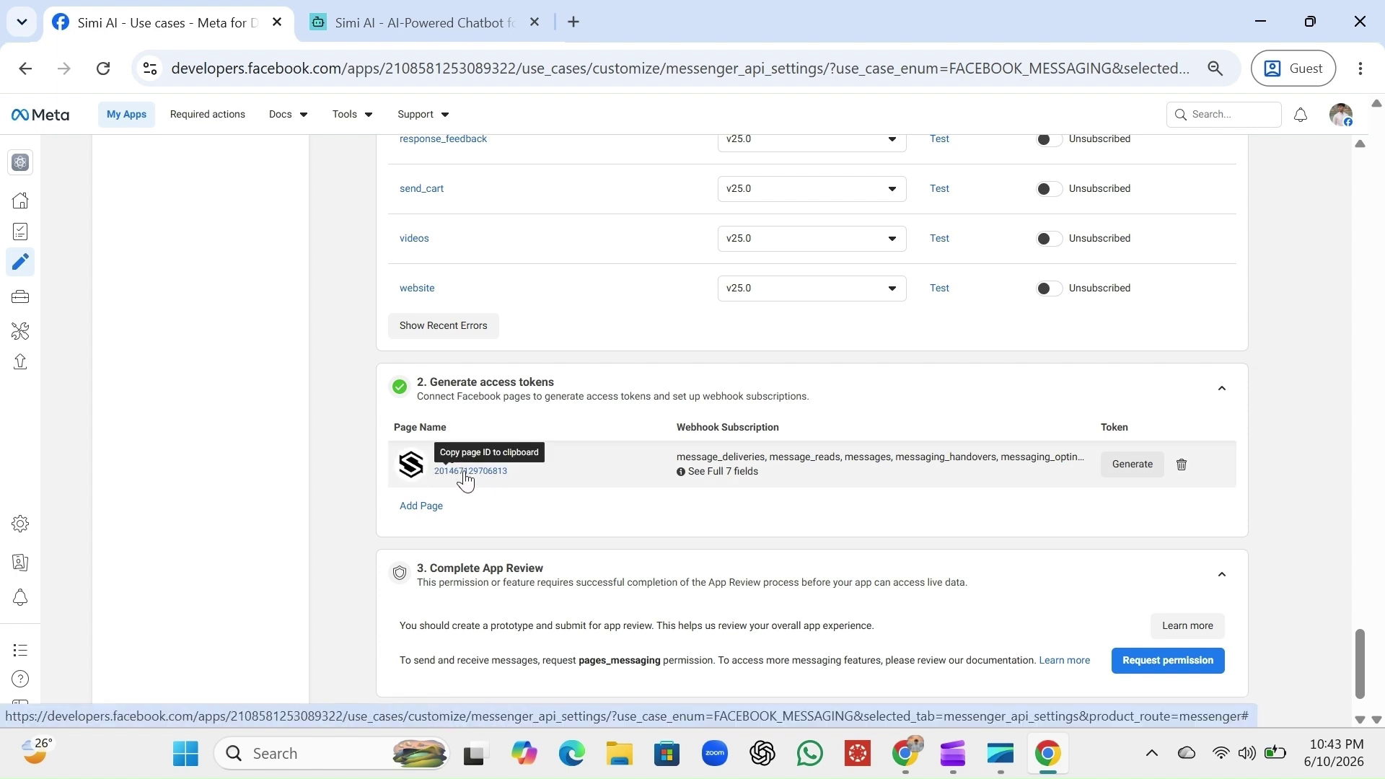
left_click(465, 477)
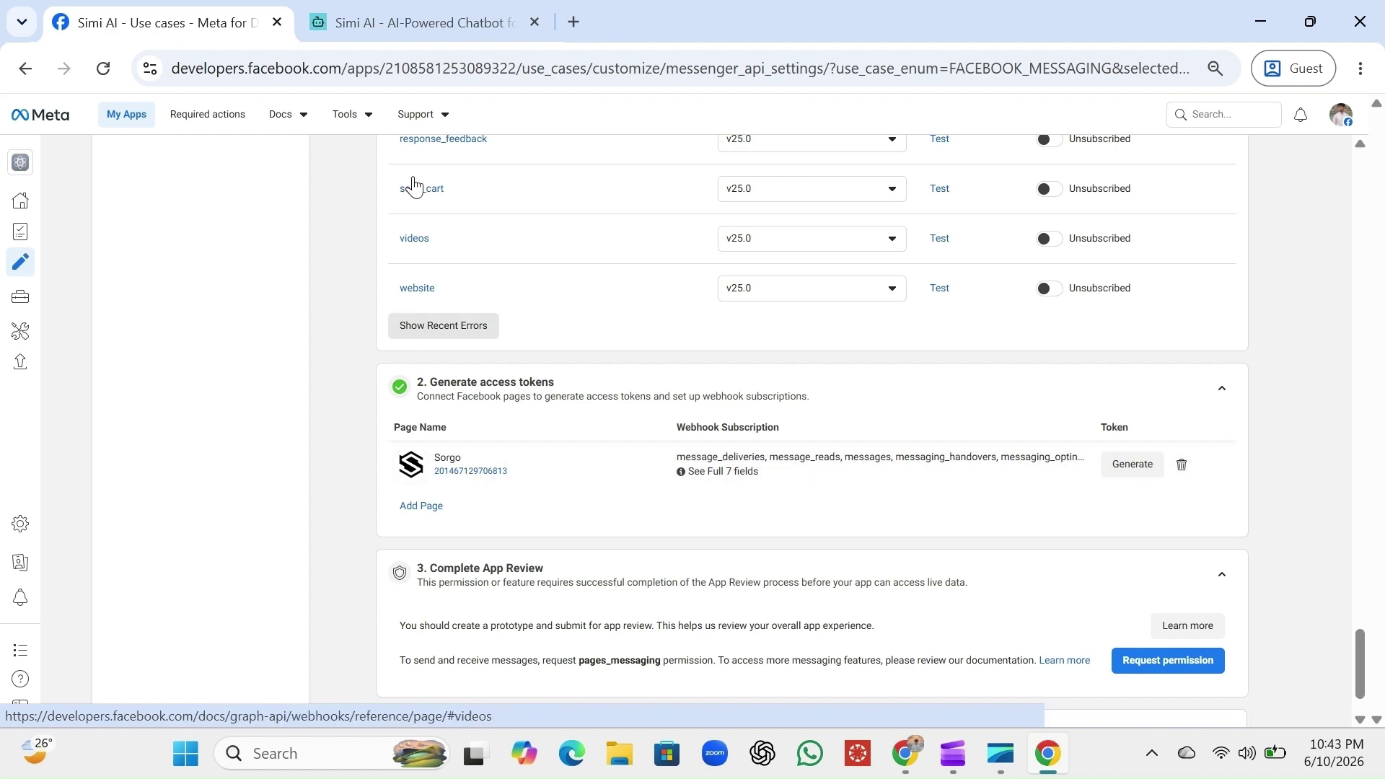
Paste the copied Sorgo page ID into Simi AI's Page ID field
left_click(384, 26)
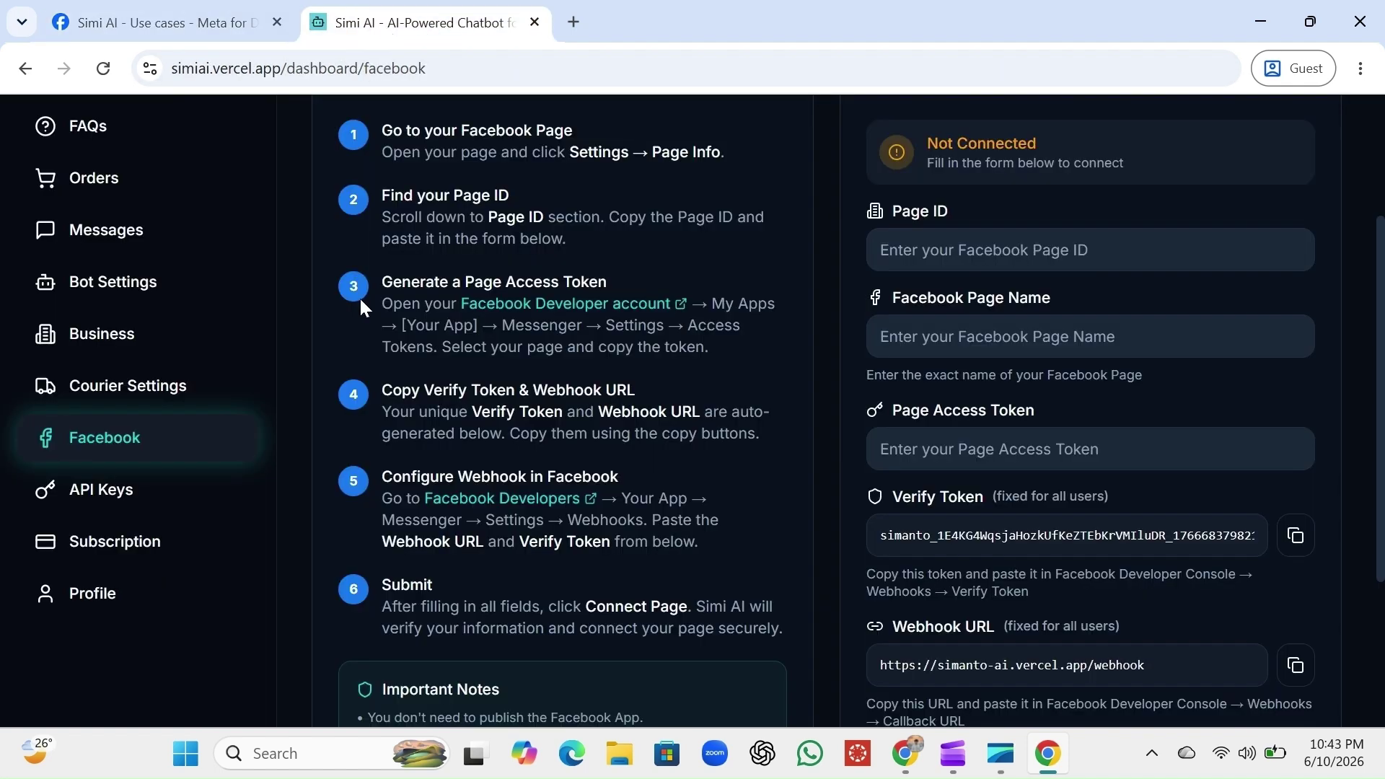
left_click(1035, 248)
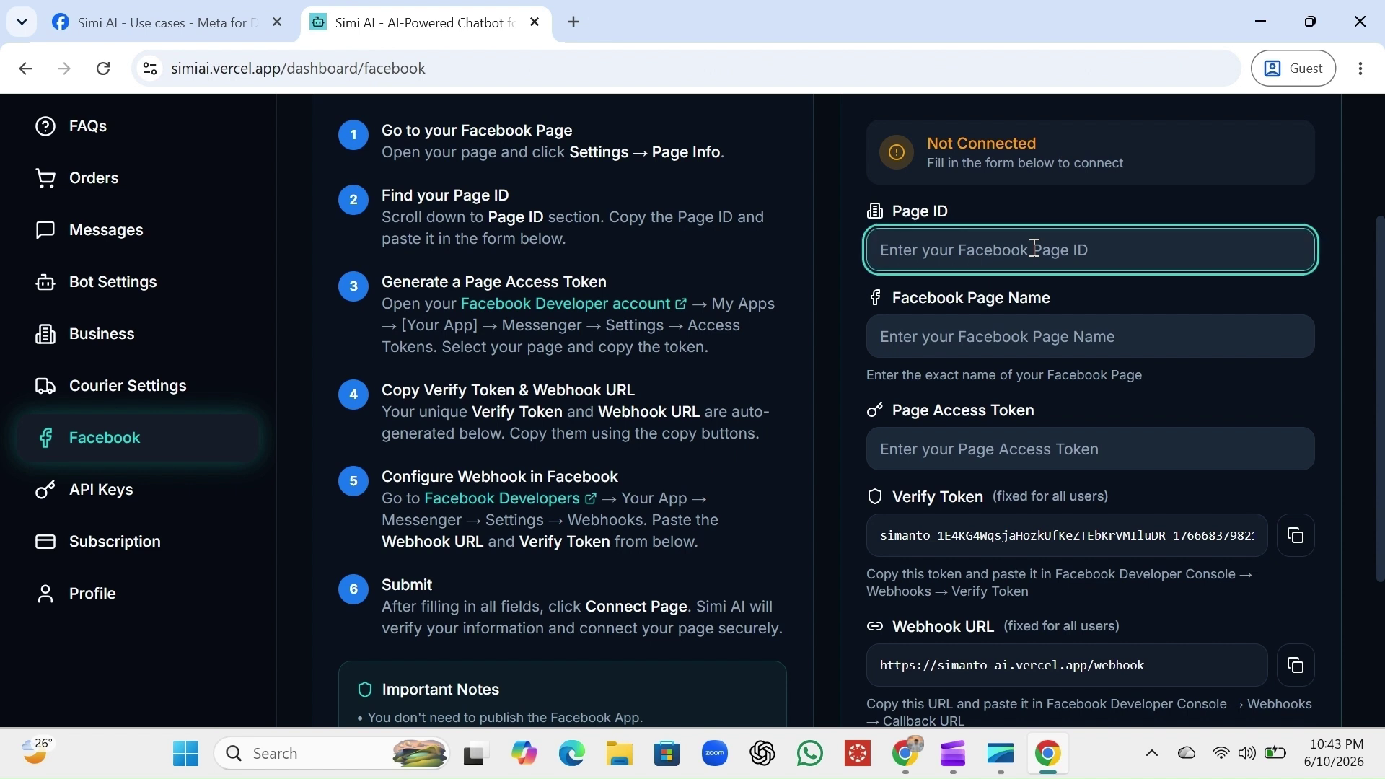
key("ctrl+v")
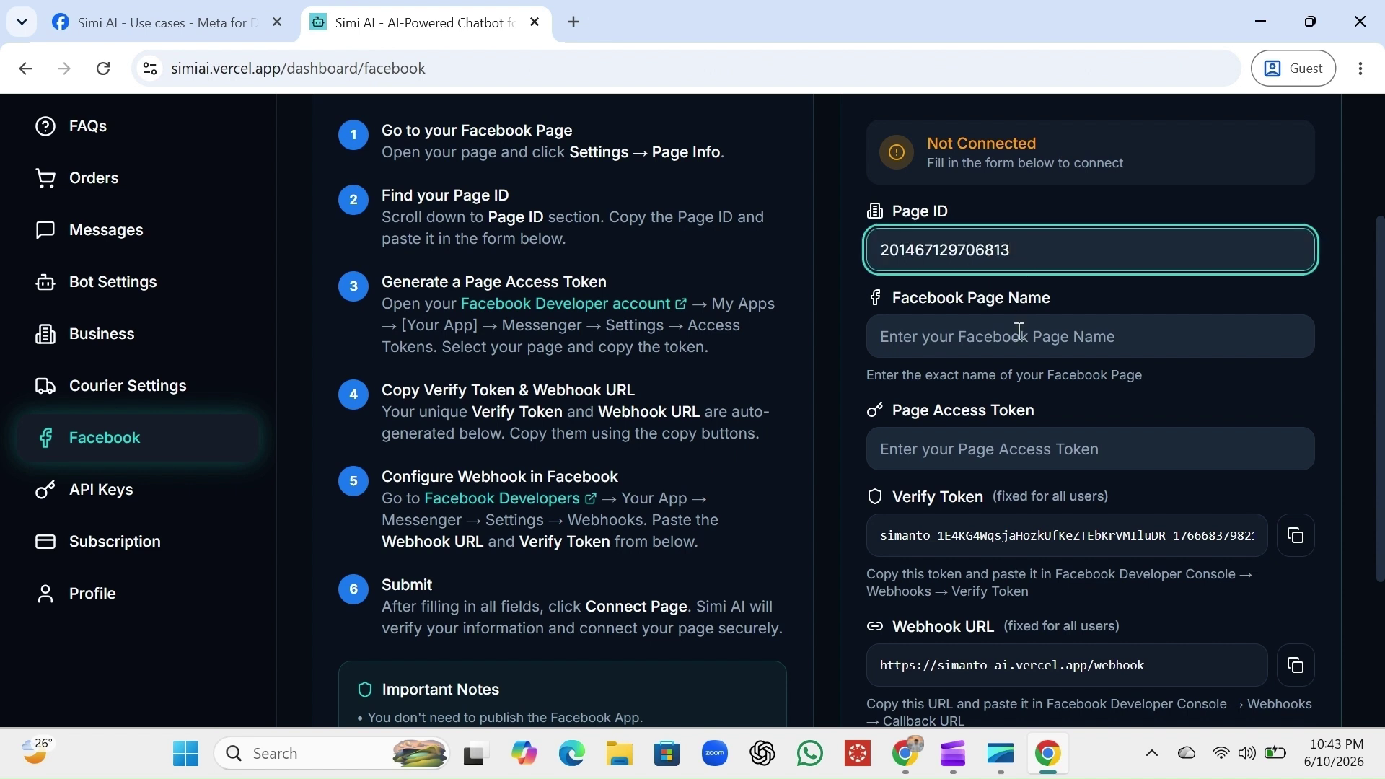
left_click(1000, 443)
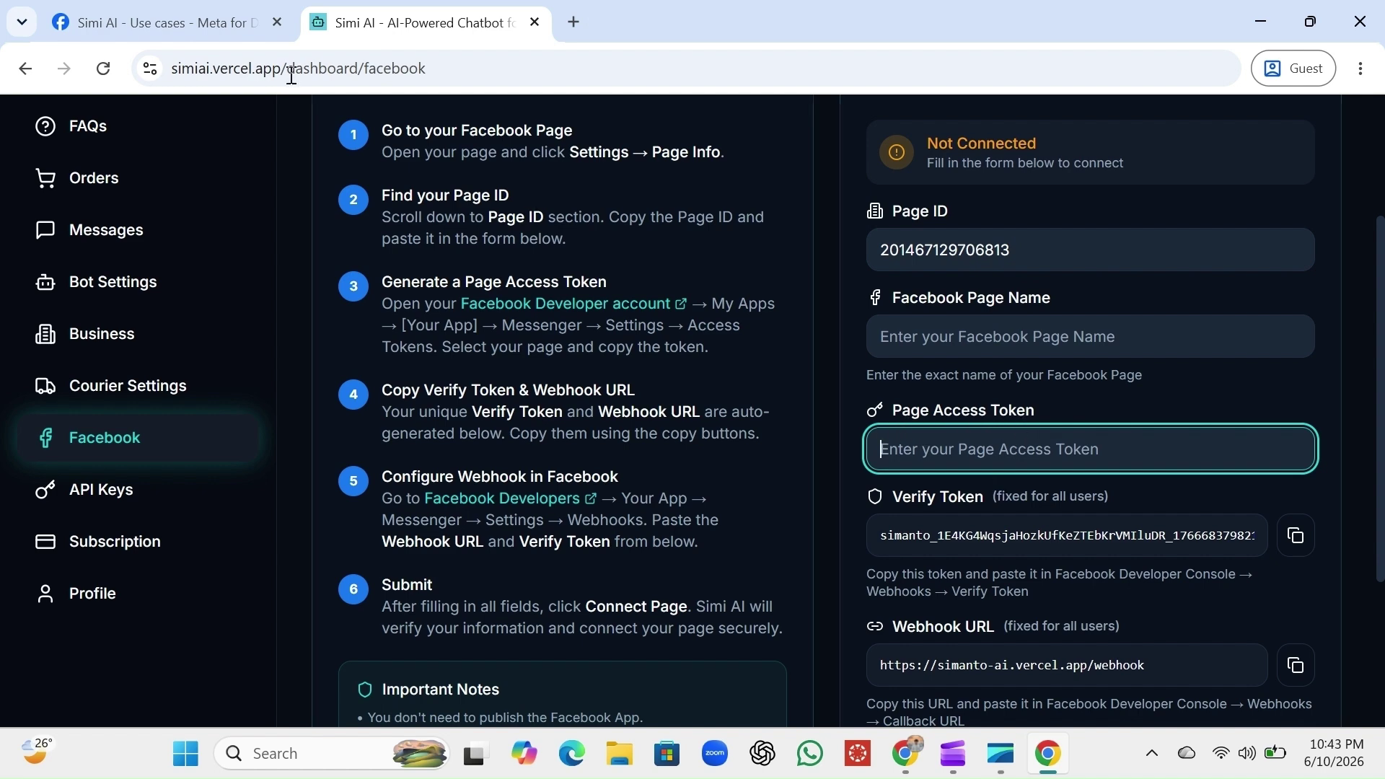
left_click(244, 20)
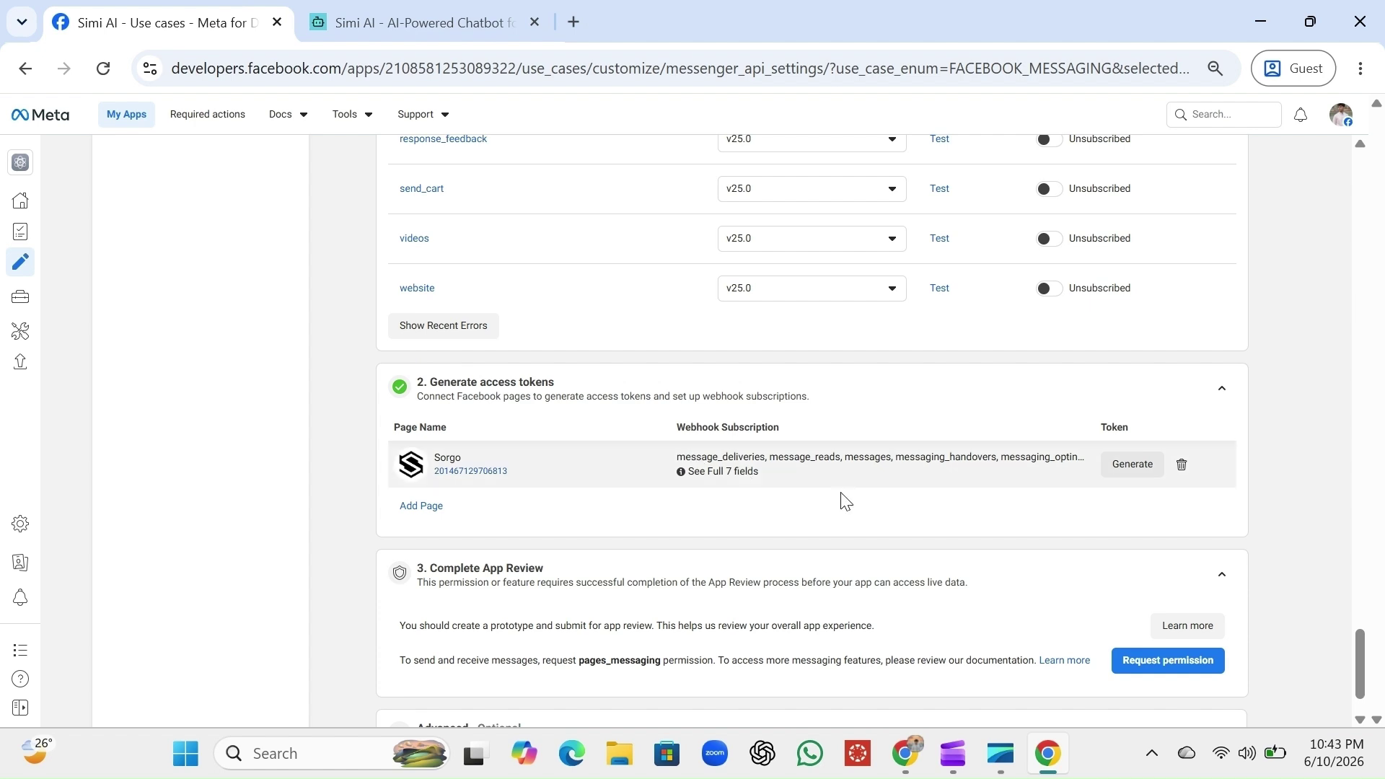
Generate a Sorgo page access token in Meta and paste it into Simi AI's Page Access Token field
left_click(1137, 471)
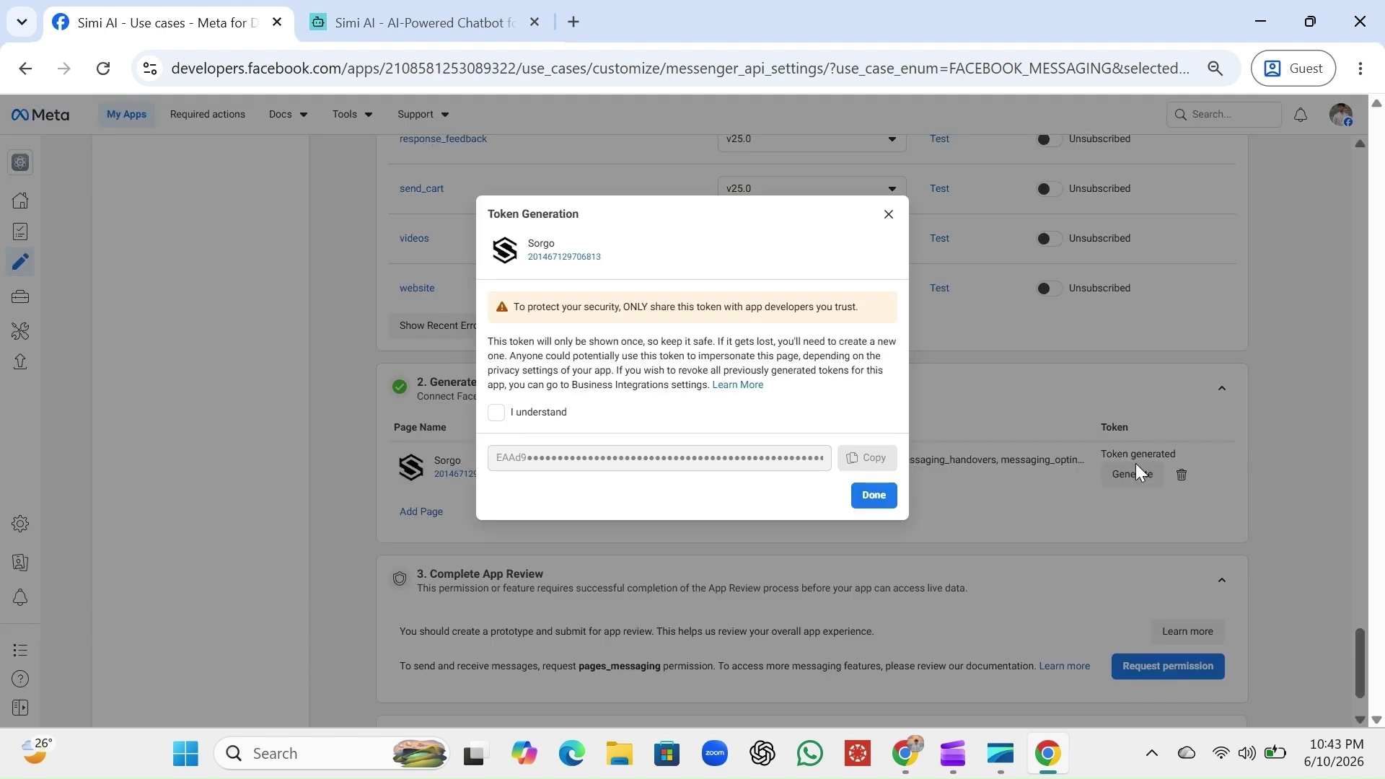
left_click(497, 415)
left_click(870, 459)
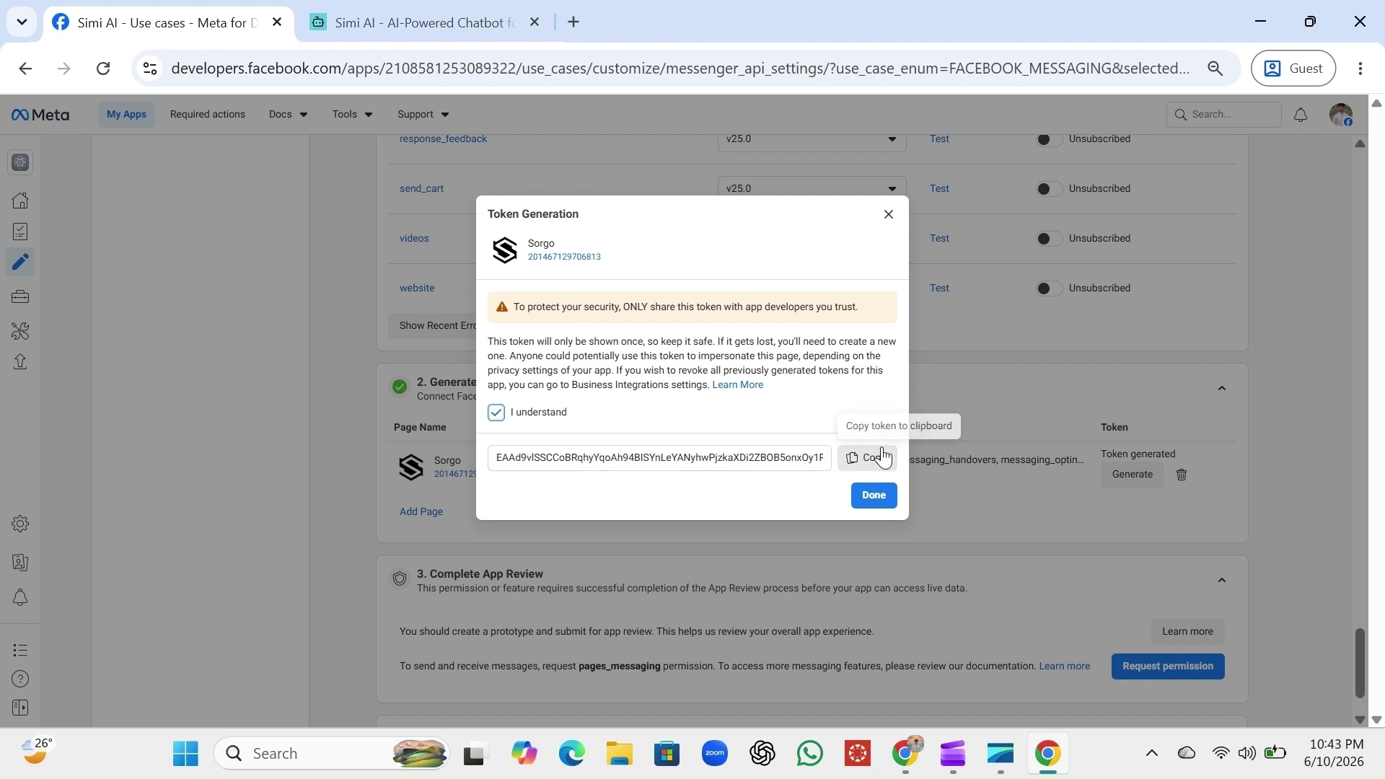
left_click(873, 496)
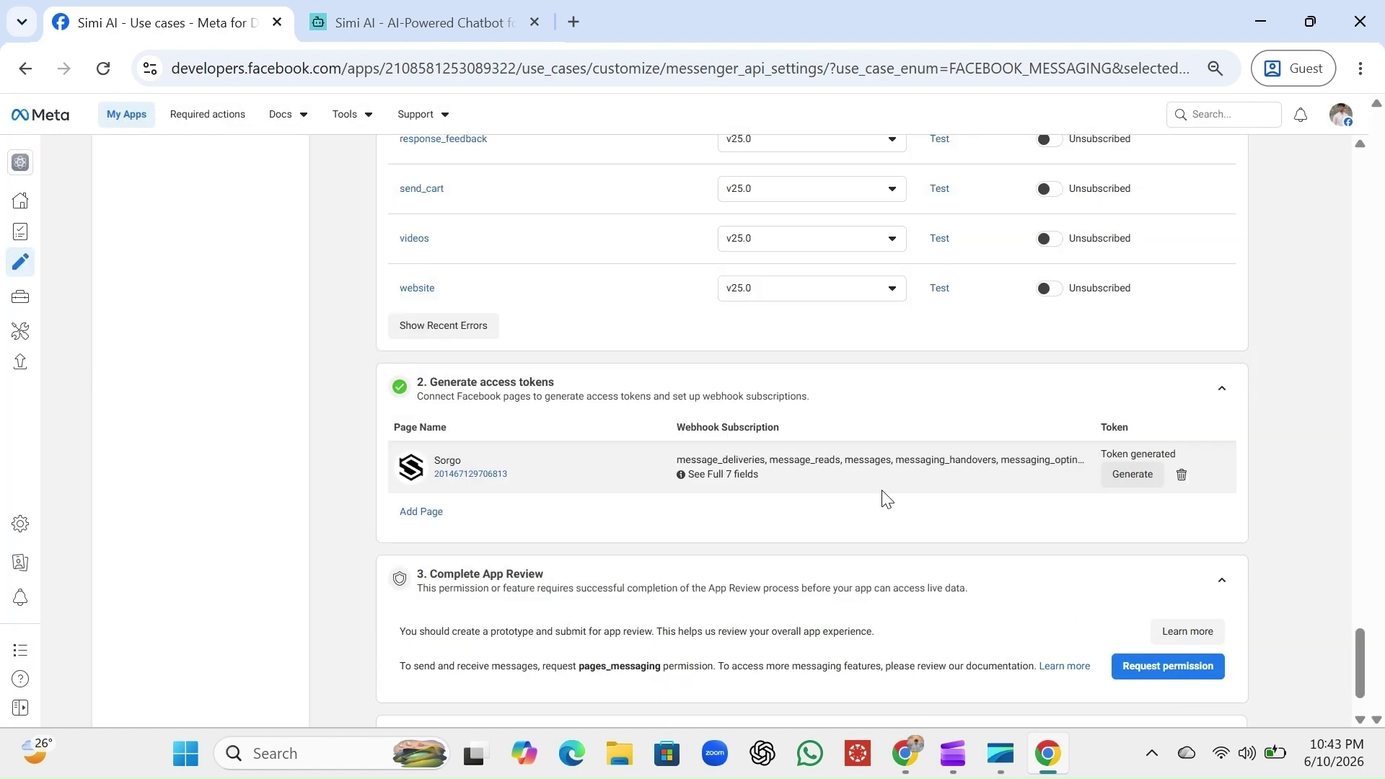
left_click(433, 8)
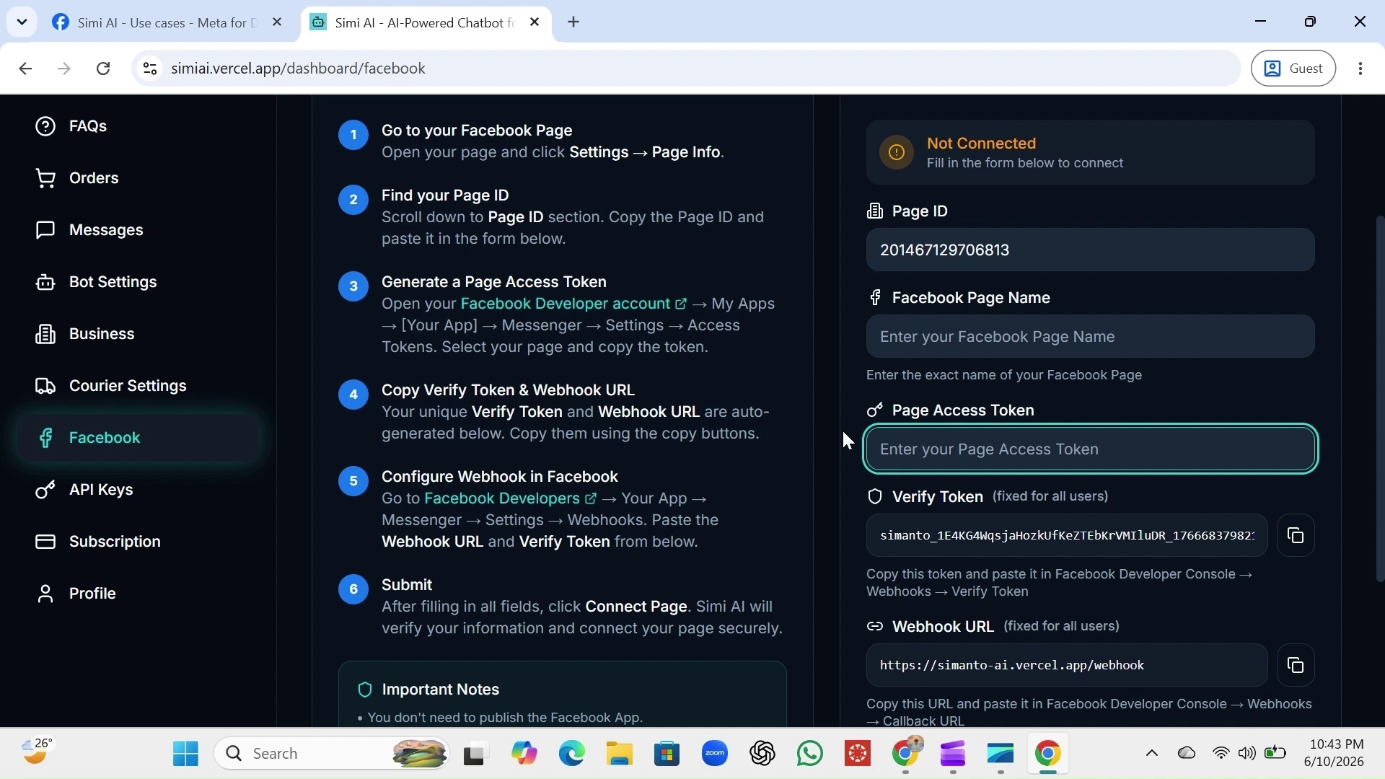
key("ctrl+v")
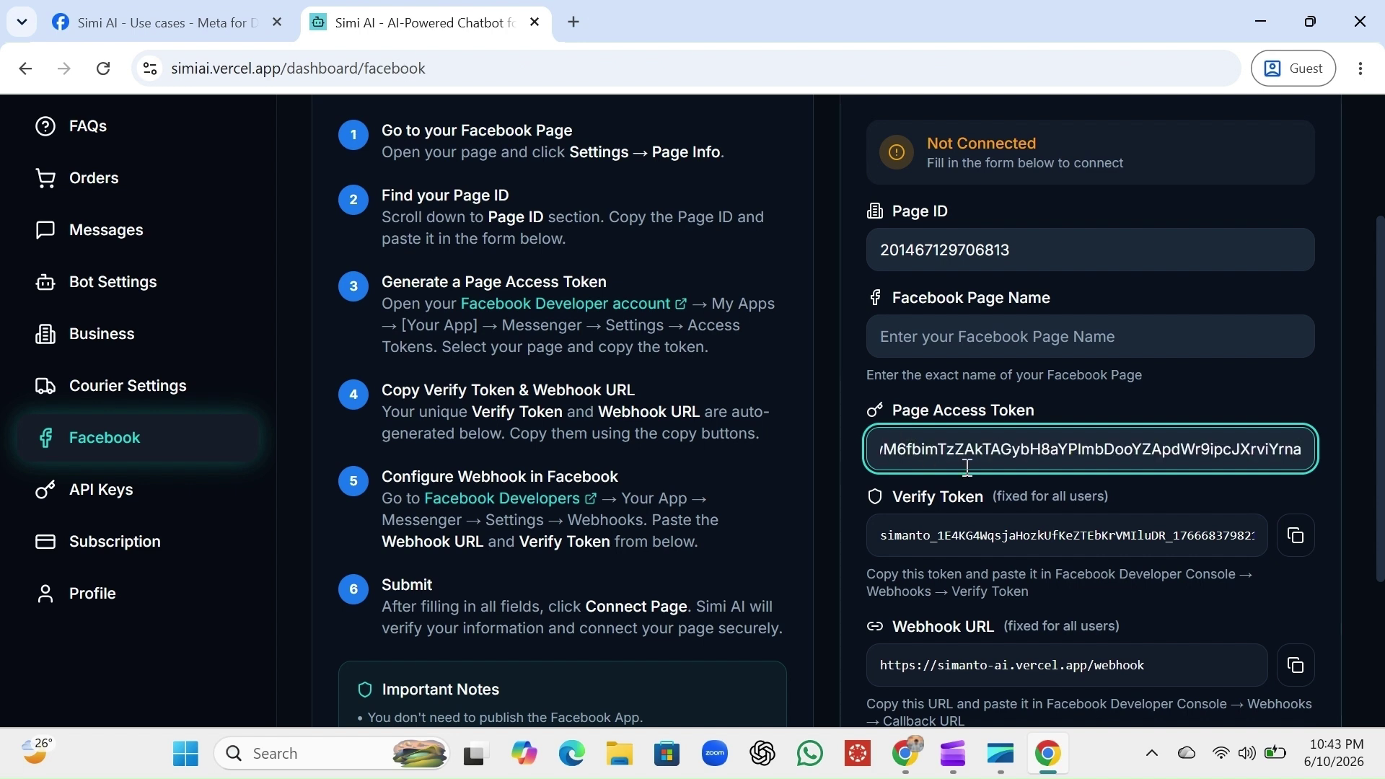
Enter 'Sorgo' as the Facebook Page Name and connect the page in Simi AI
left_click(1306, 402)
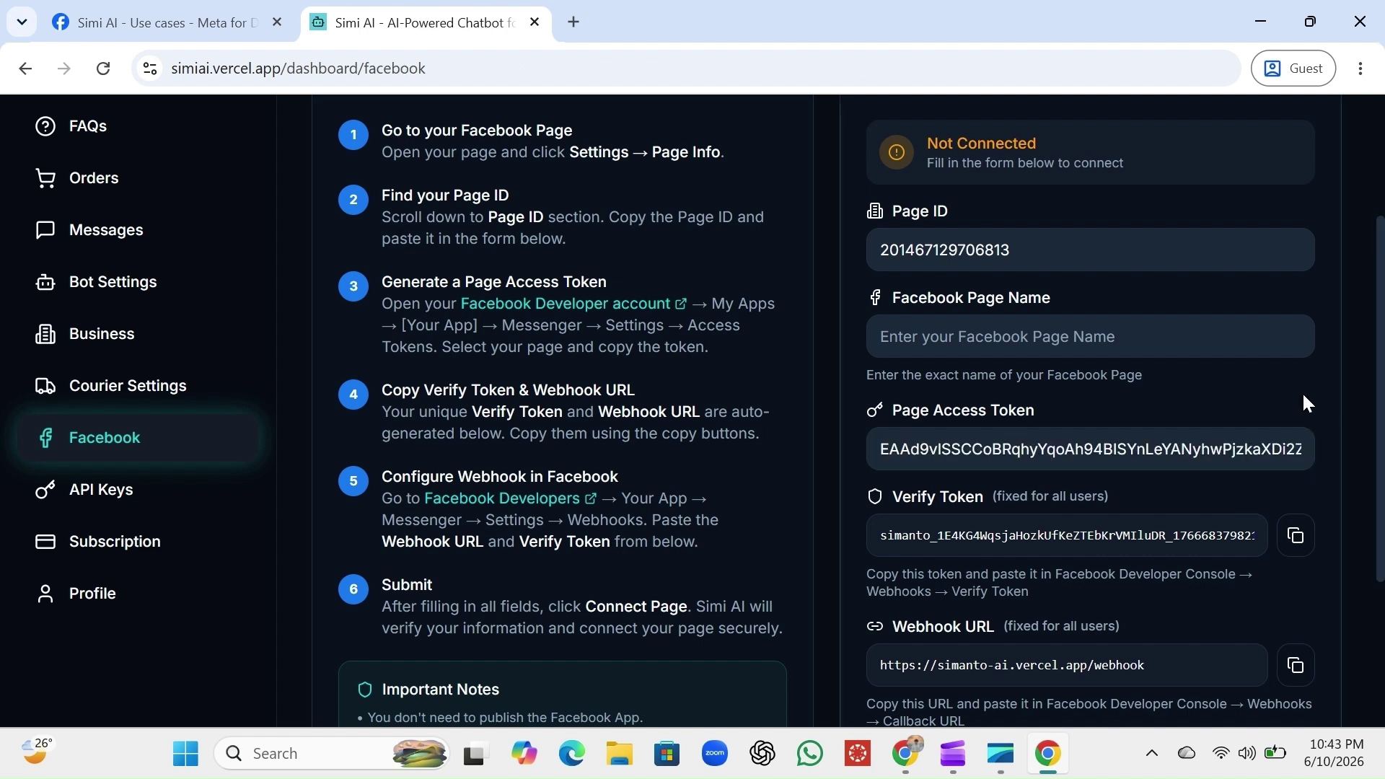
left_click(1044, 347)
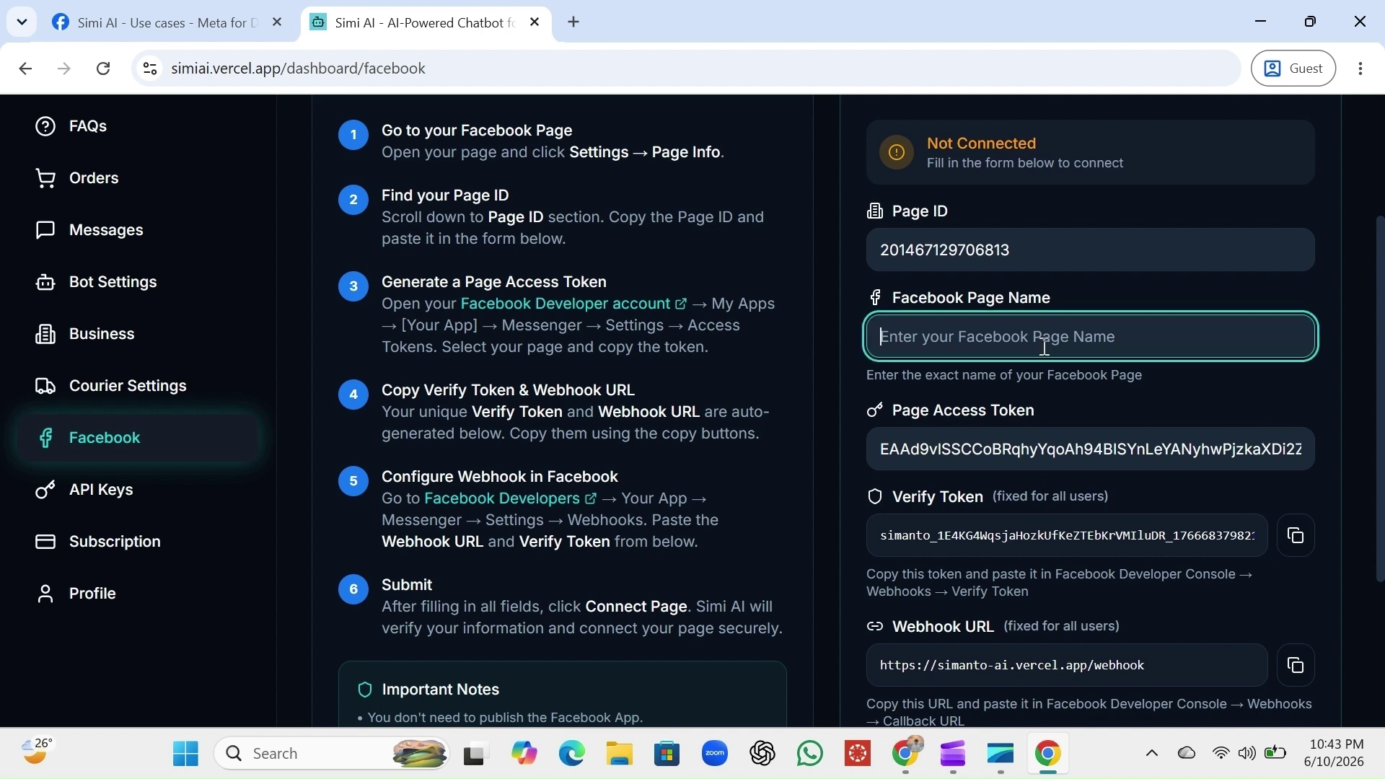
type("Sorgo")
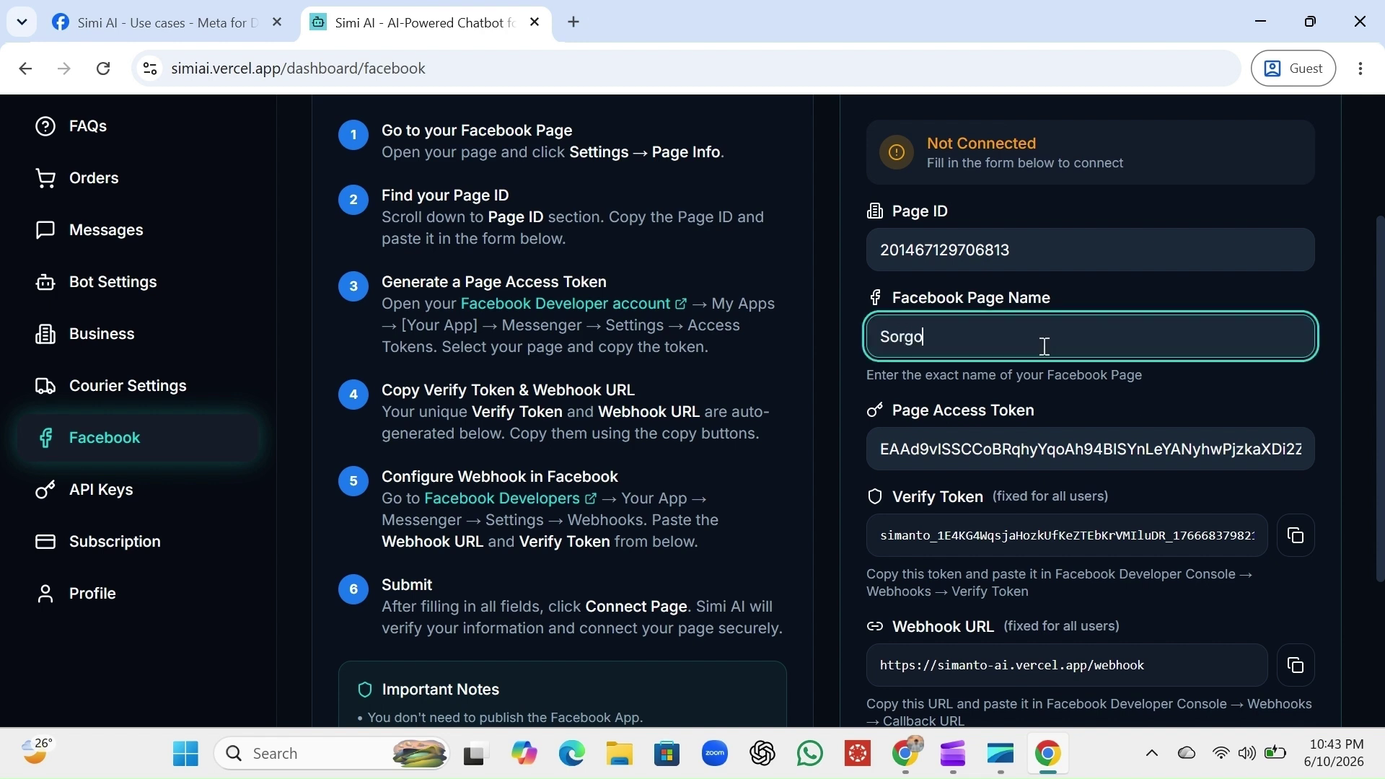
left_click(1242, 400)
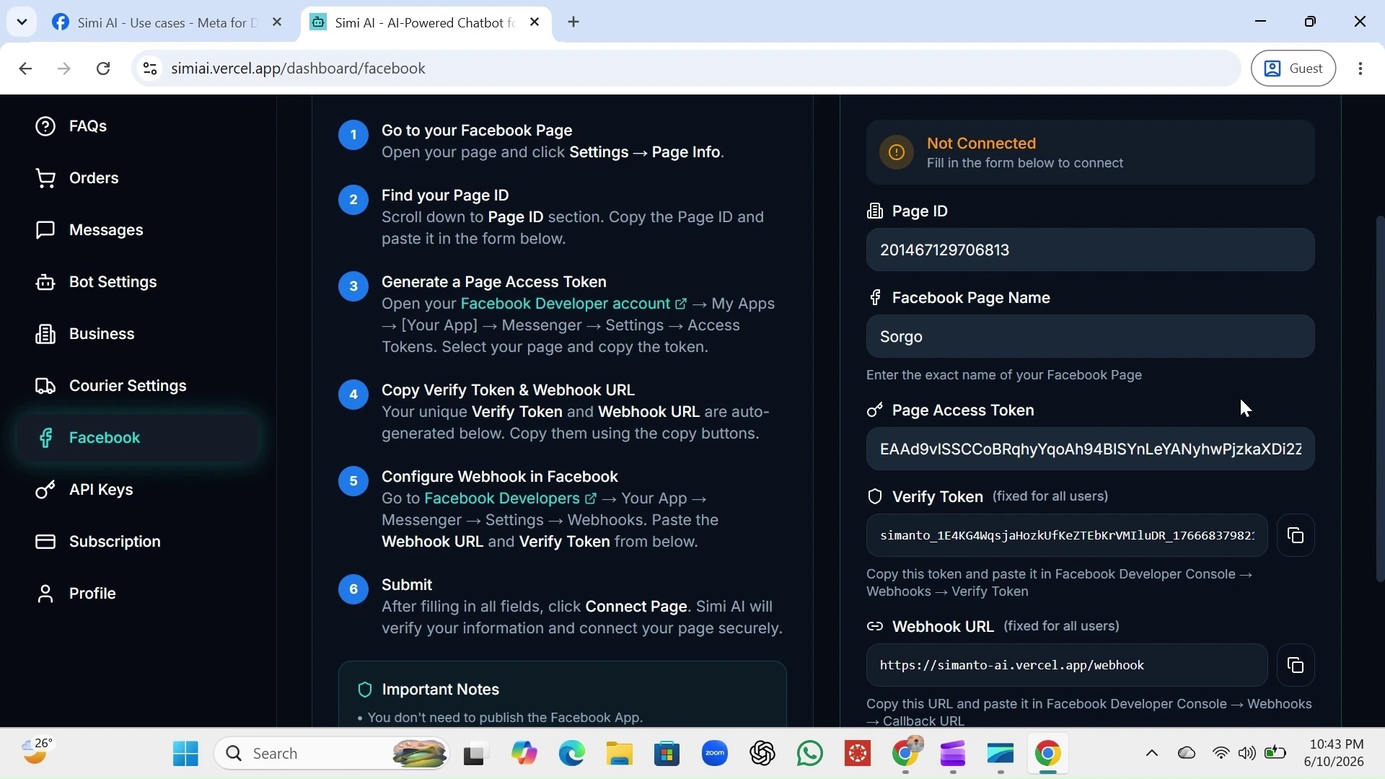
scroll(1241, 400, "down", 3)
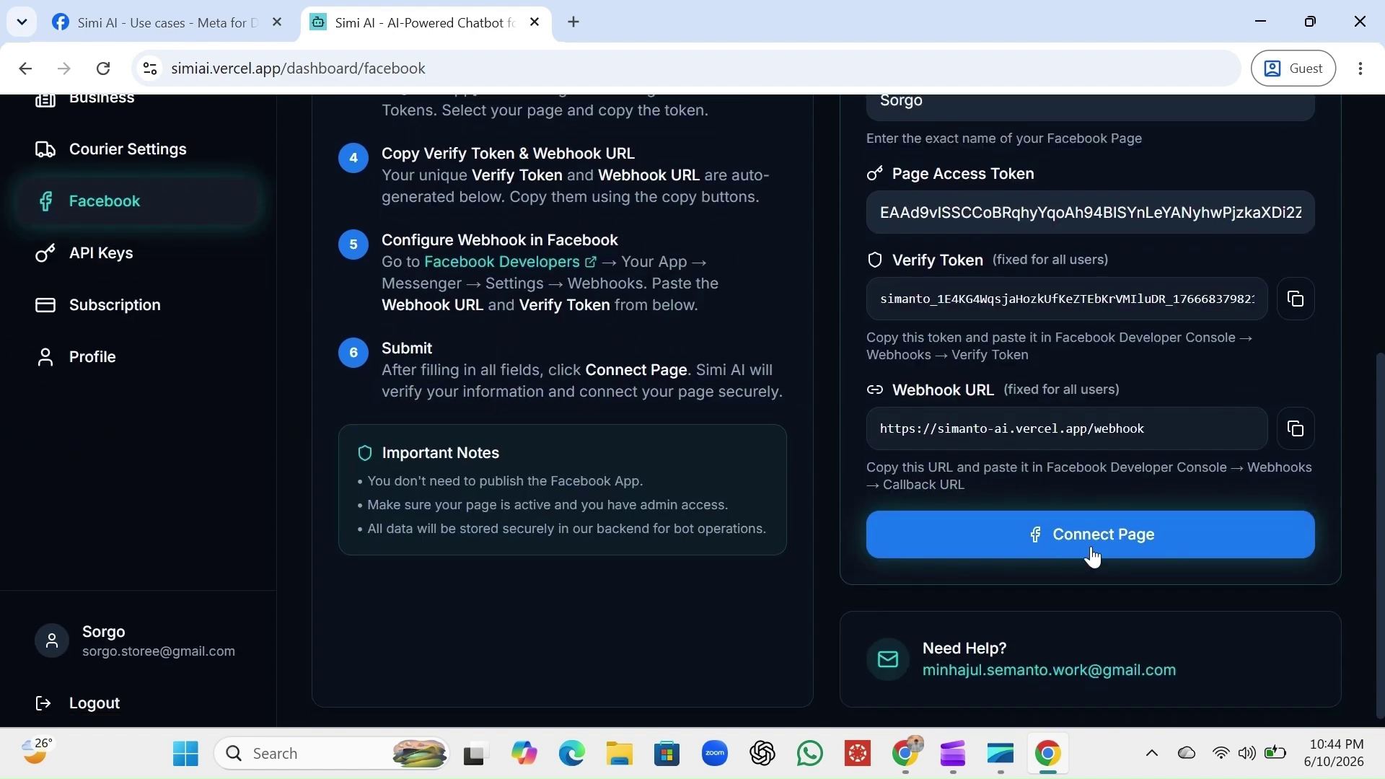
left_click(1093, 551)
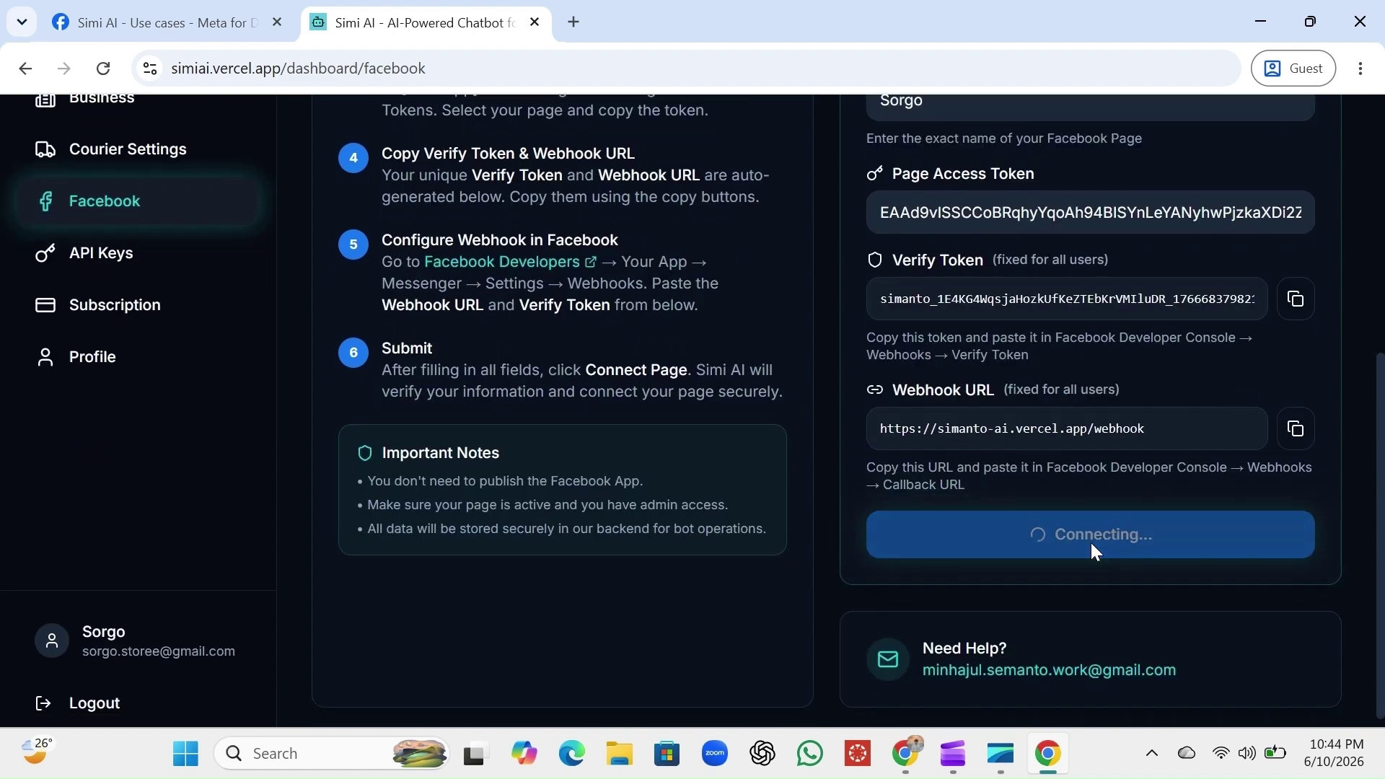
scroll(1092, 551, "up", 4)
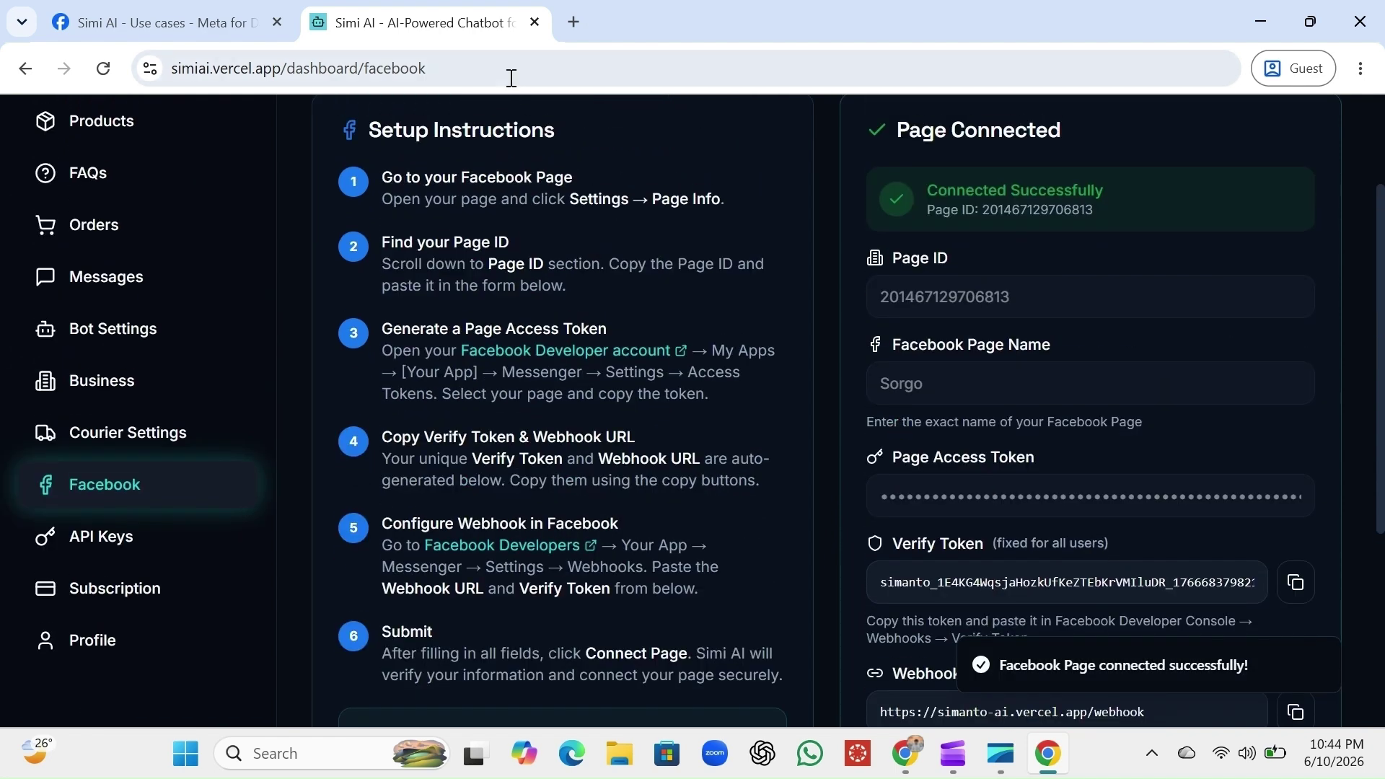
left_click(219, 36)
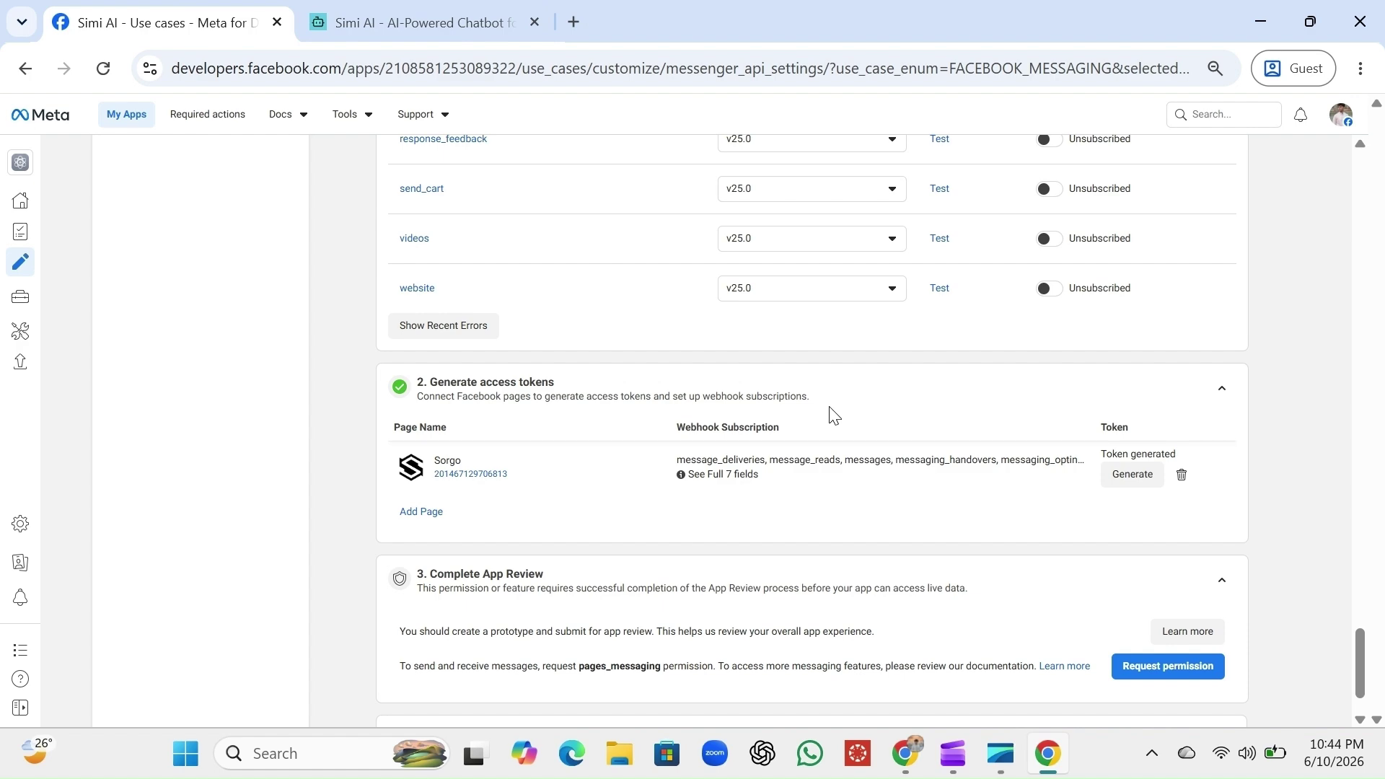
scroll(1113, 412, "up", 10)
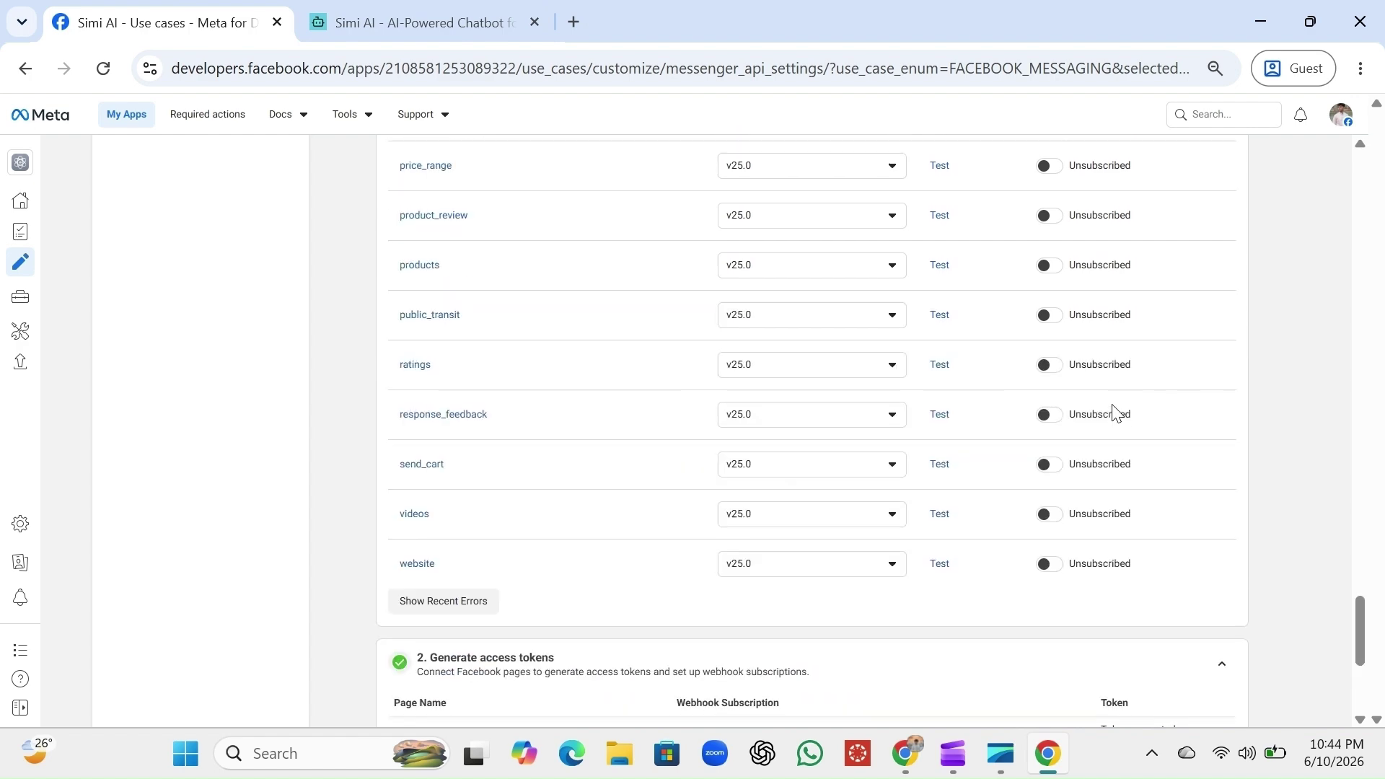
scroll(1117, 411, "up", 15)
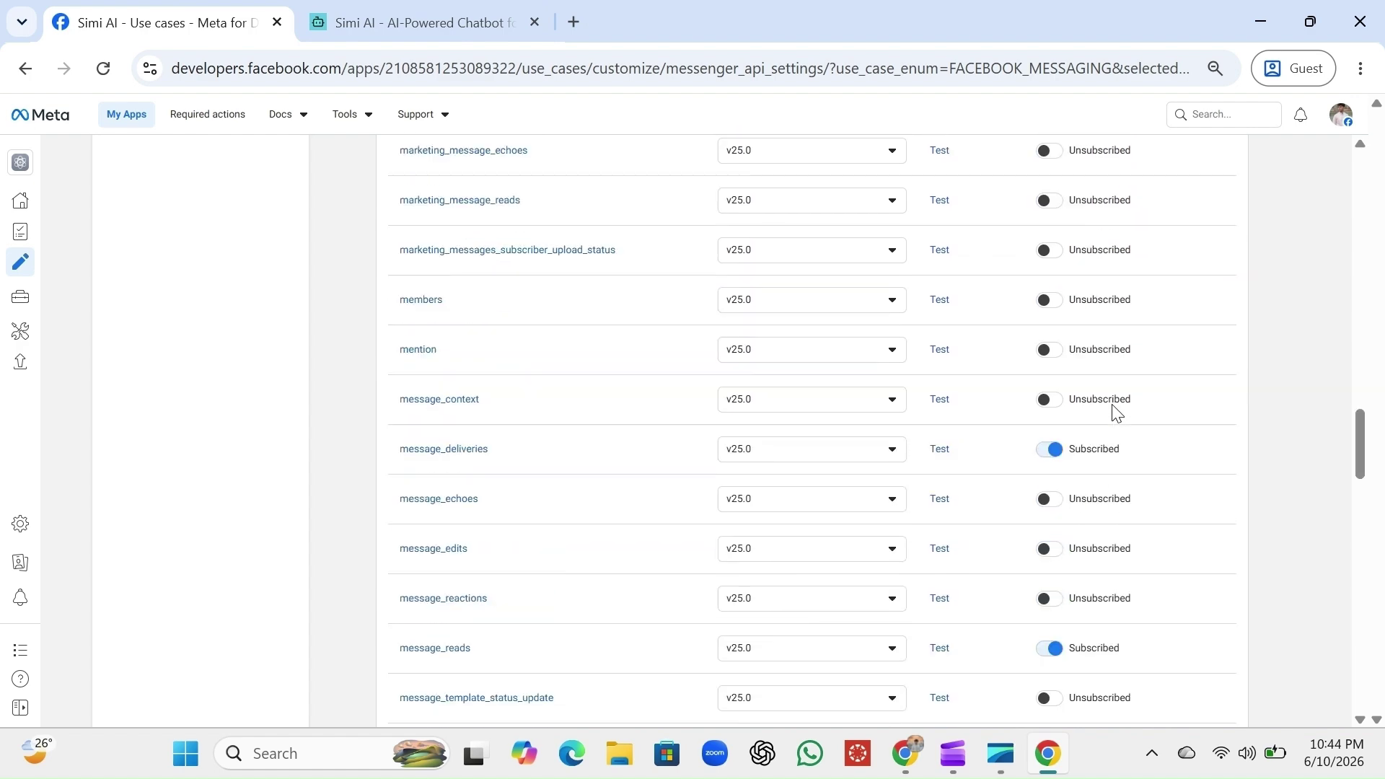
scroll(1115, 415, "up", 15)
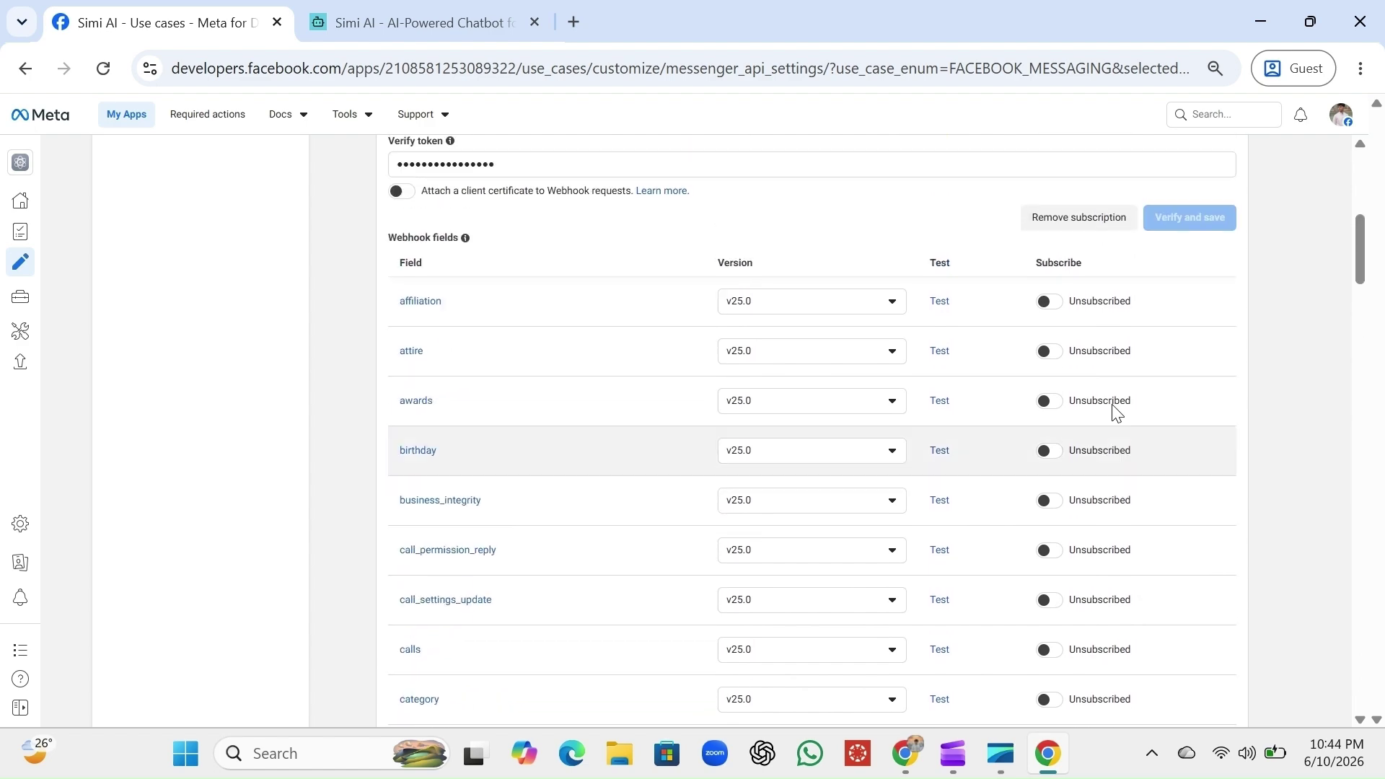
left_click(1222, 263)
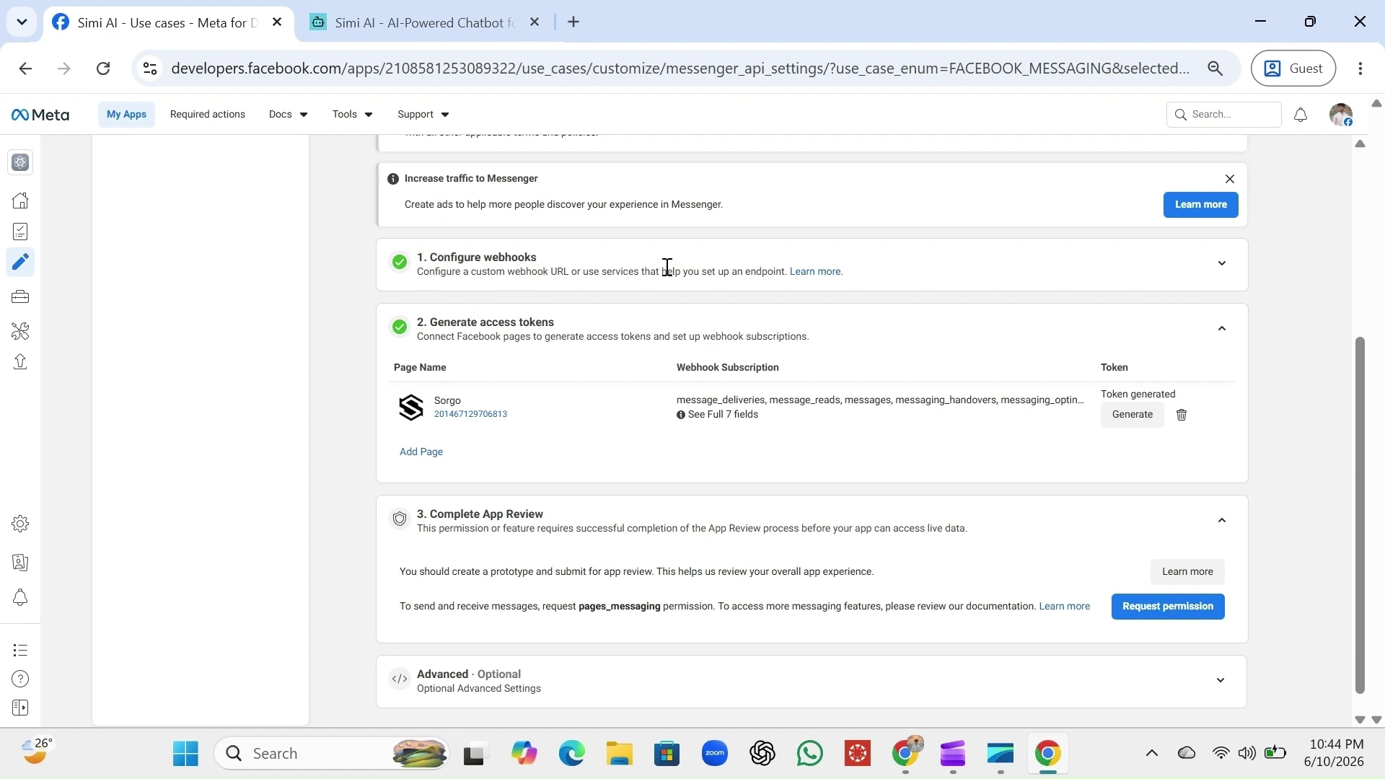
left_click(1221, 264)
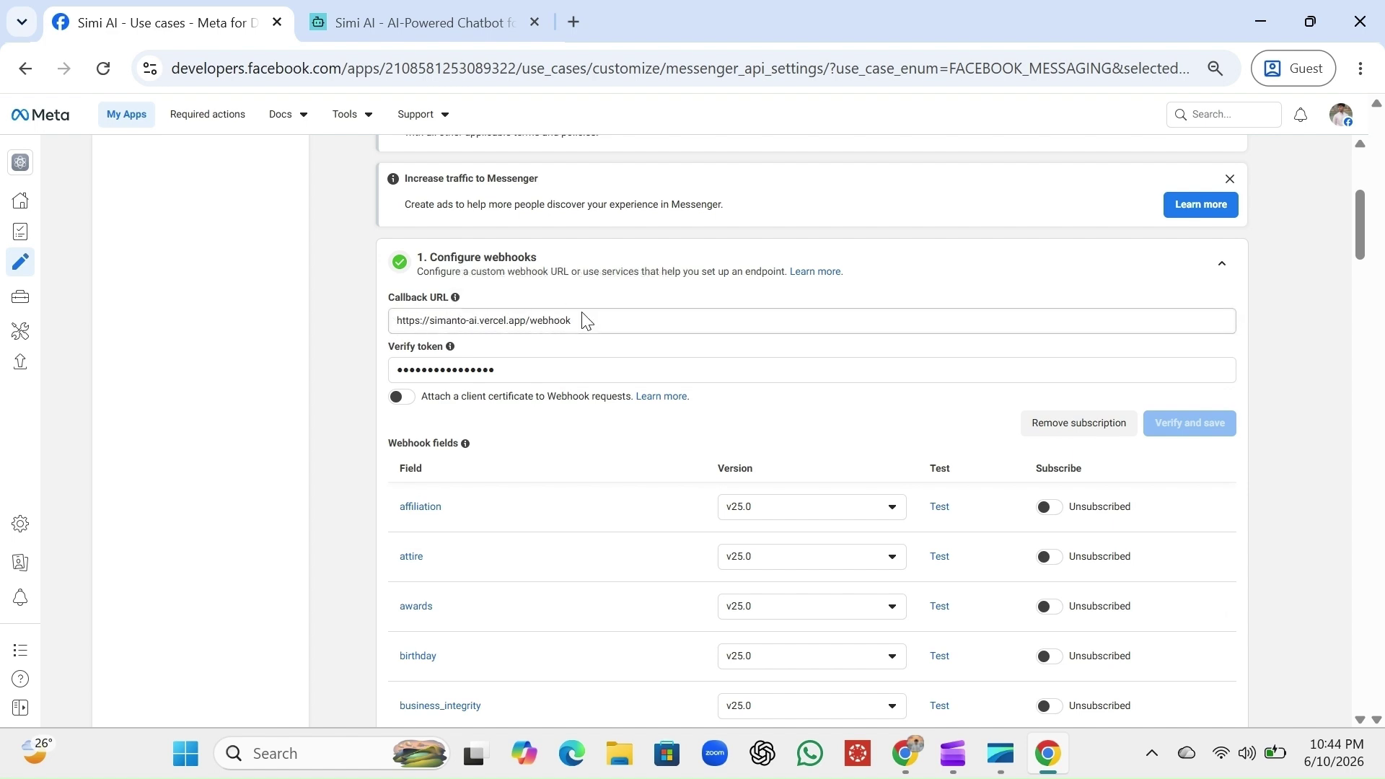
Check the Simi AI Facebook settings, then return to Meta's Configure webhooks page
left_click(433, 22)
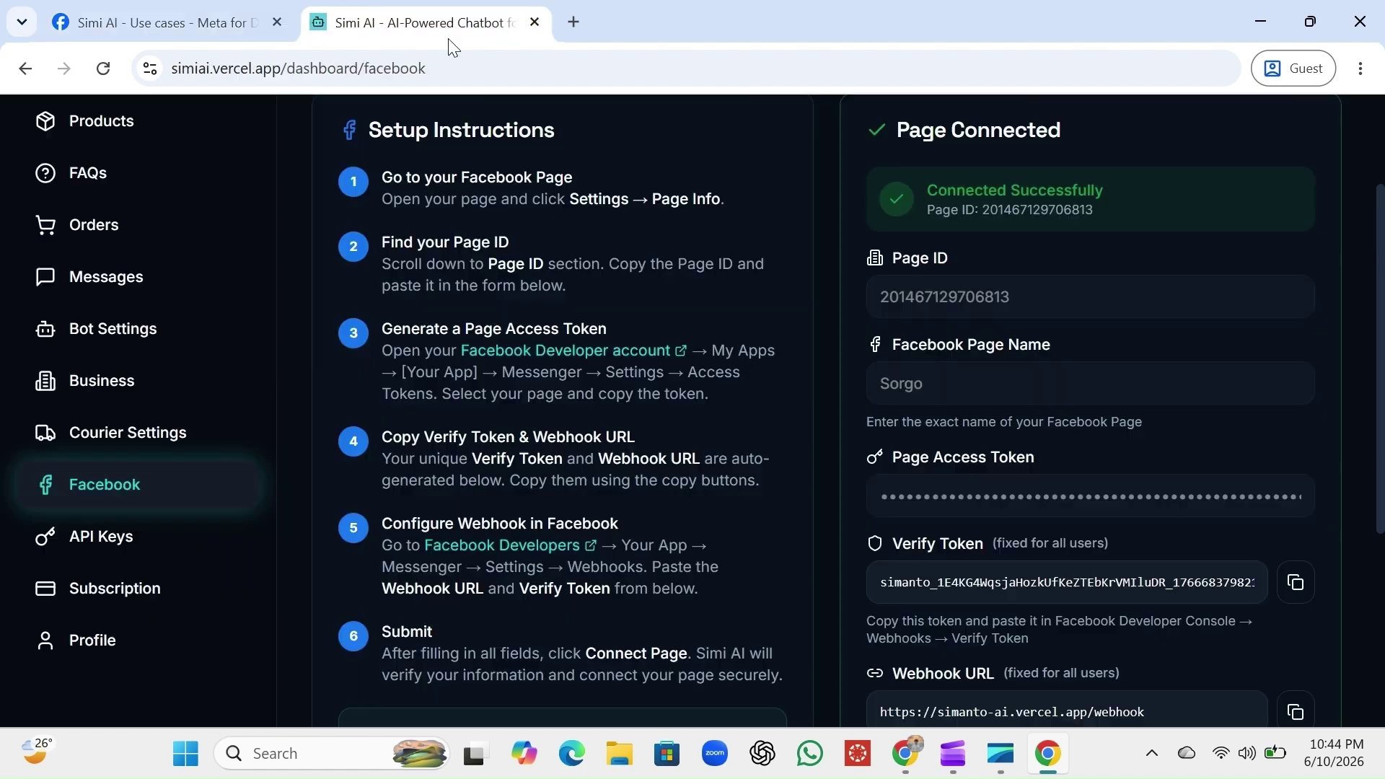
scroll(1147, 548, "down", 1)
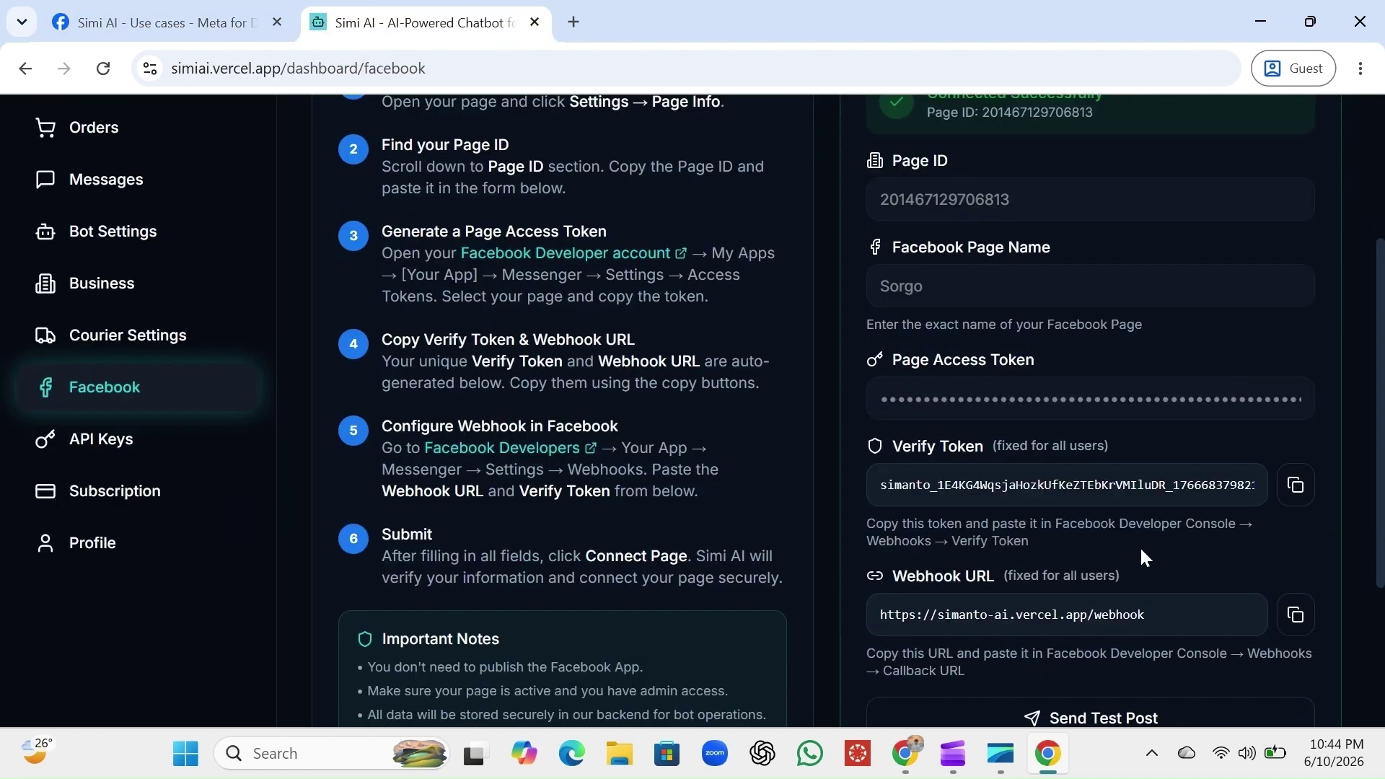
left_click(158, 22)
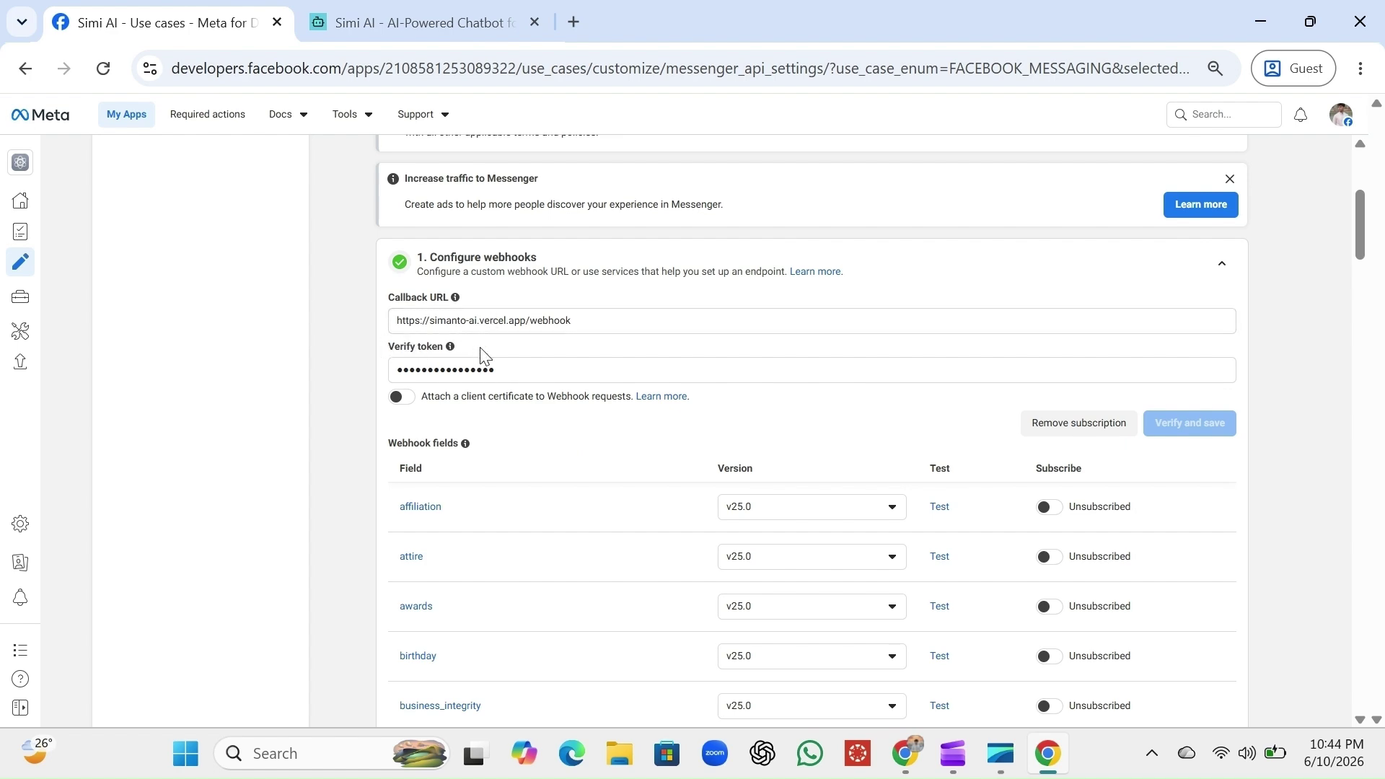
left_click(396, 10)
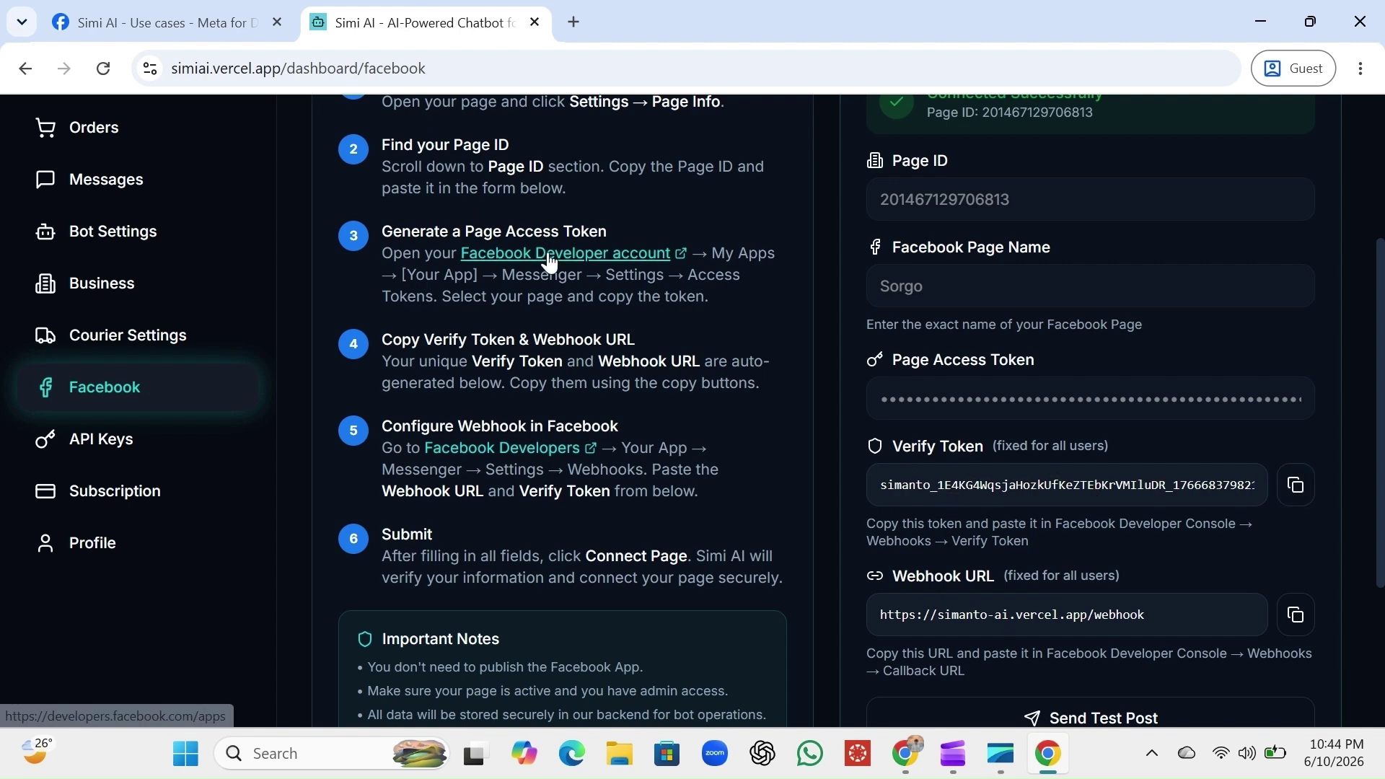
left_click(181, 8)
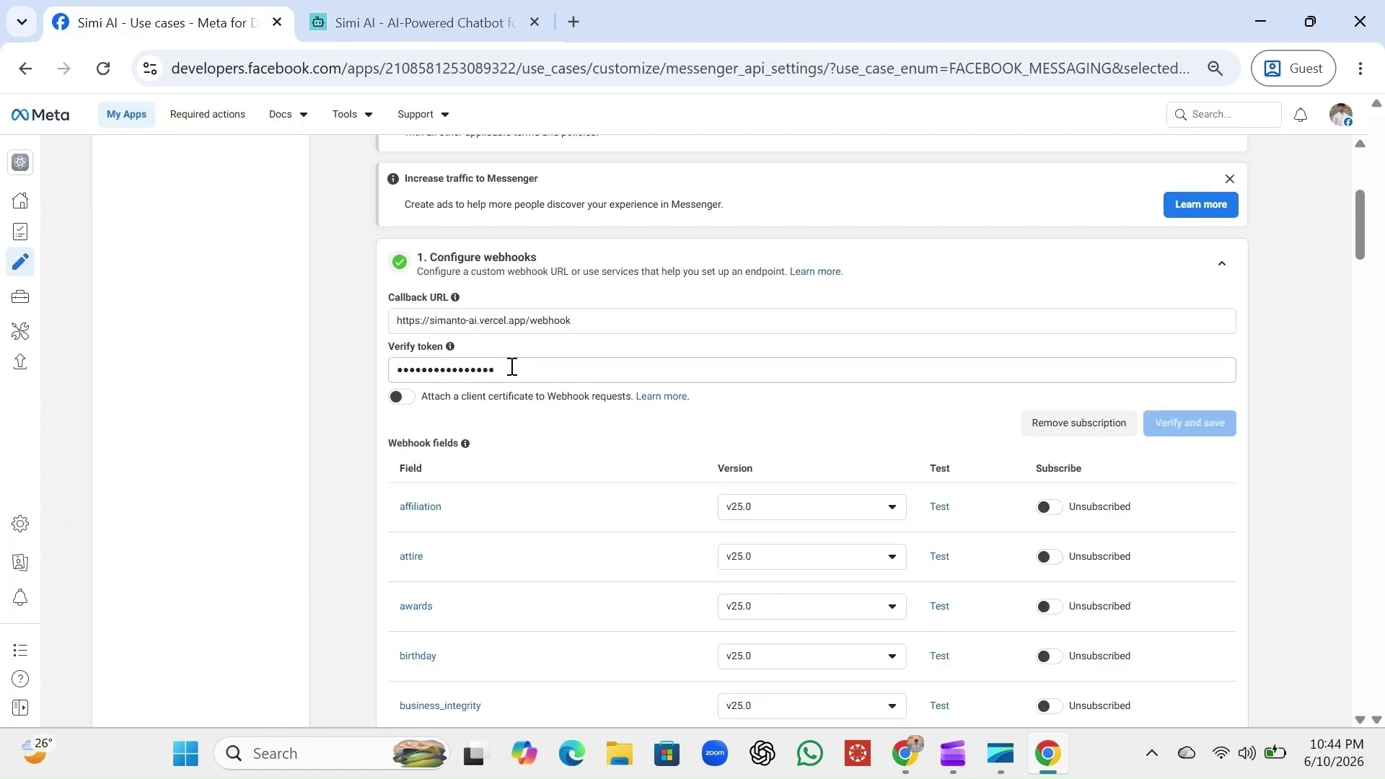
scroll(823, 437, "down", 13)
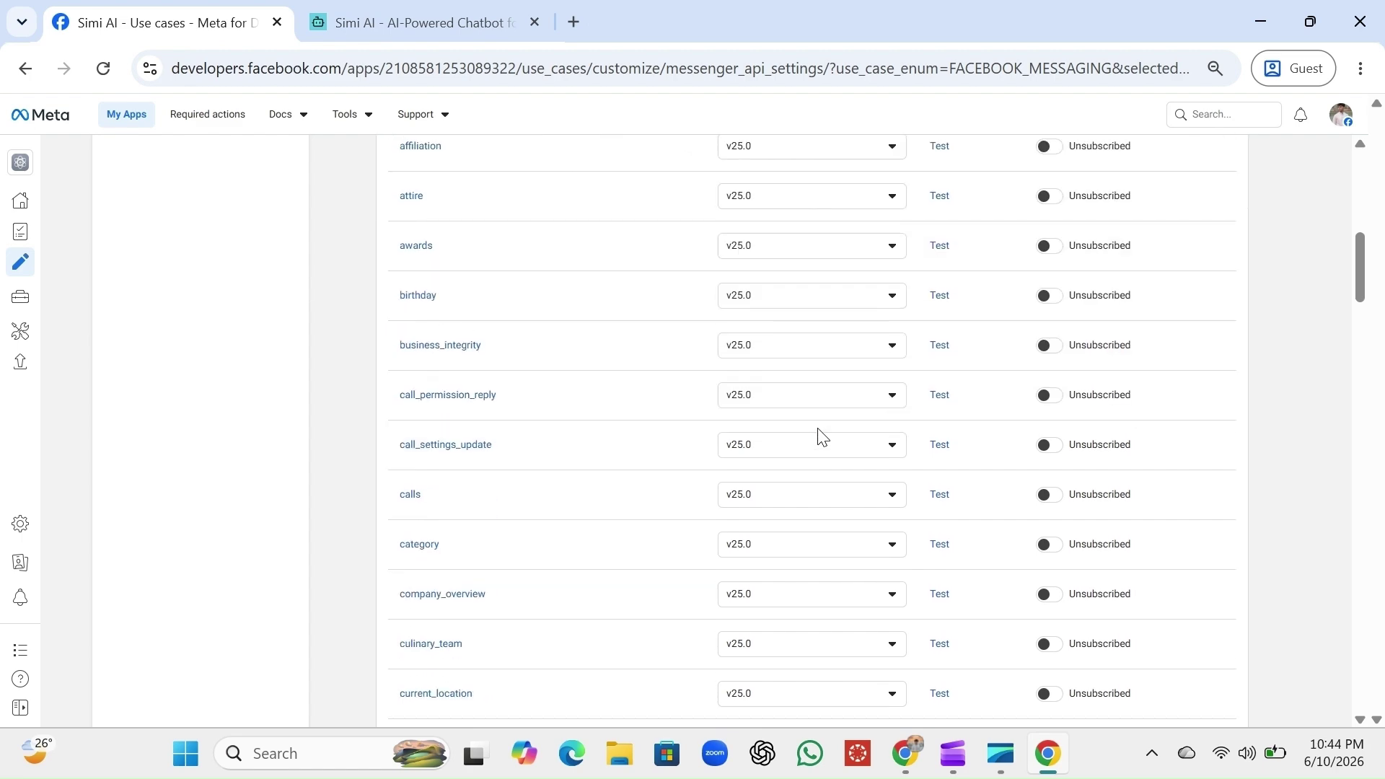
scroll(823, 436, "down", 10)
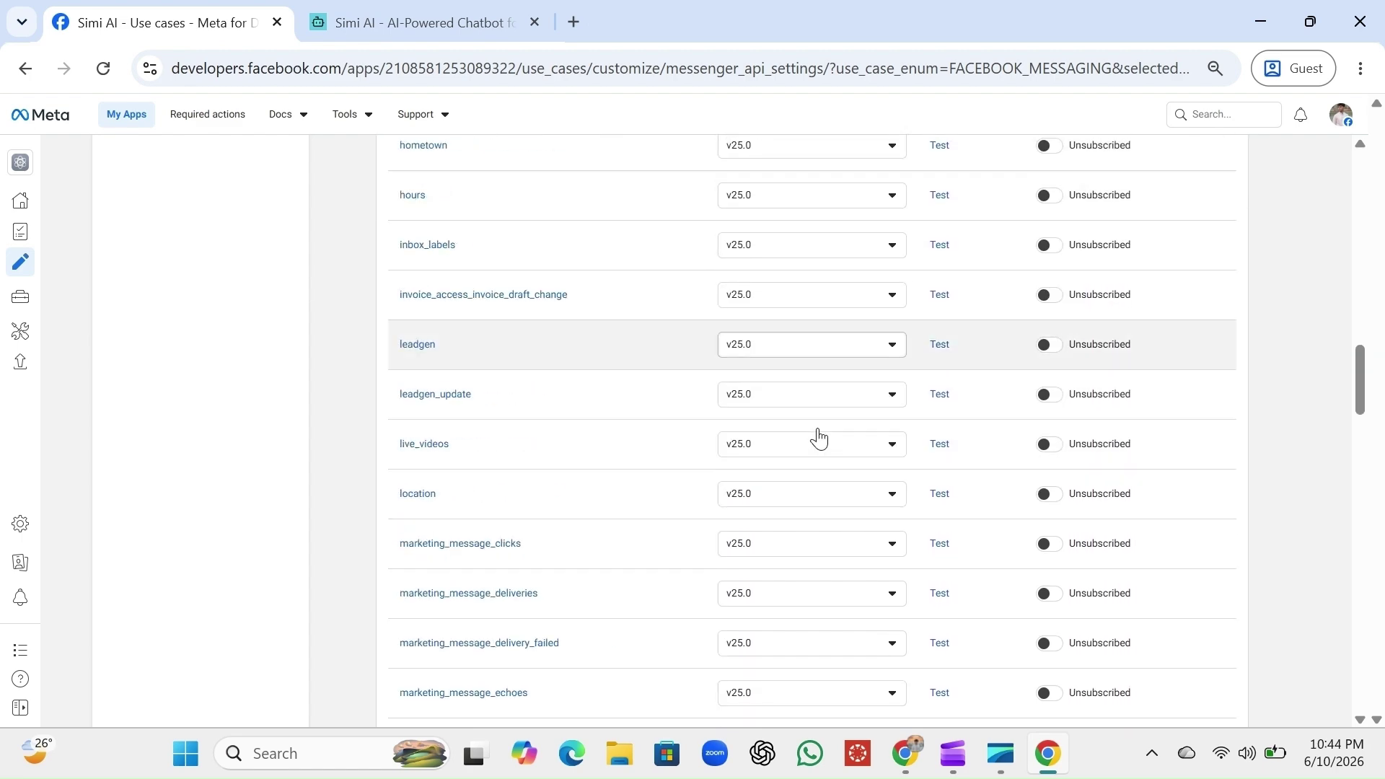
scroll(822, 437, "down", 3)
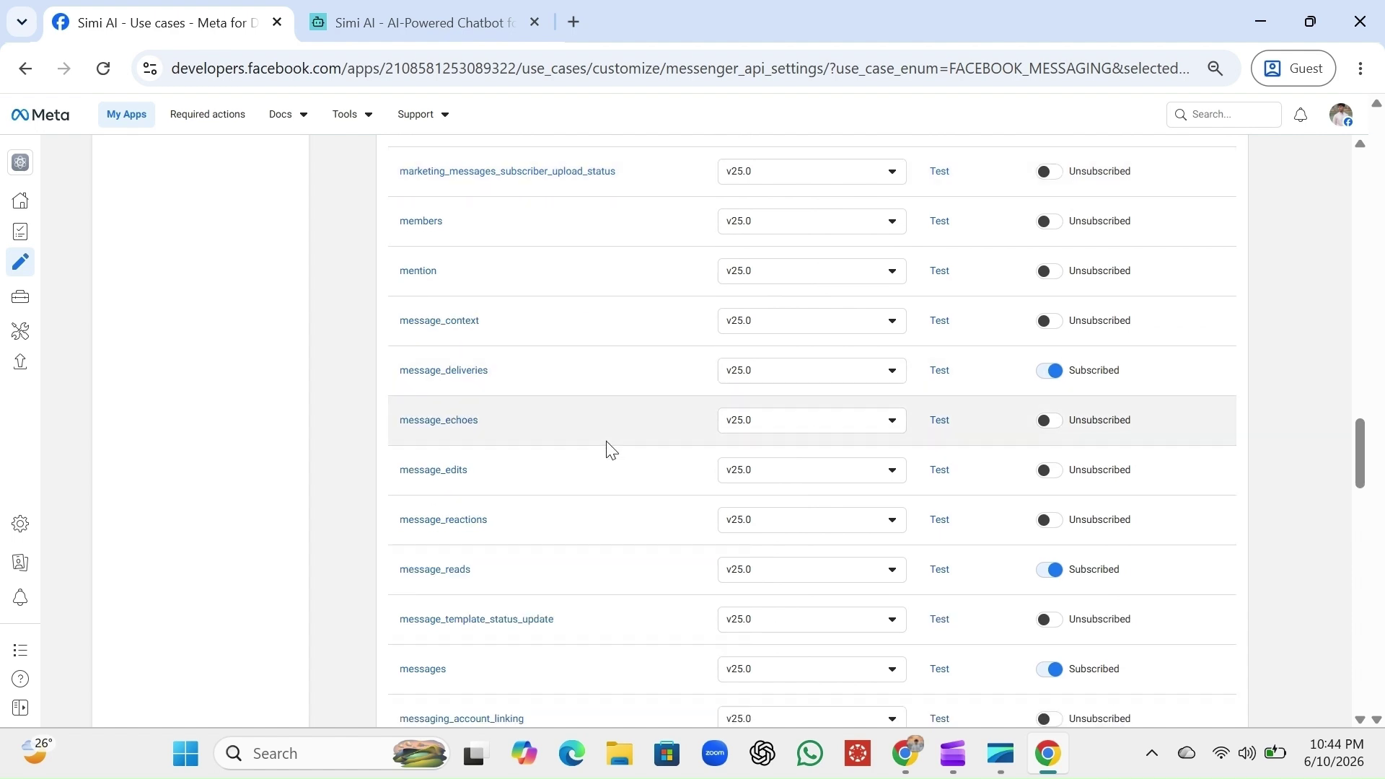
scroll(621, 546, "down", 3)
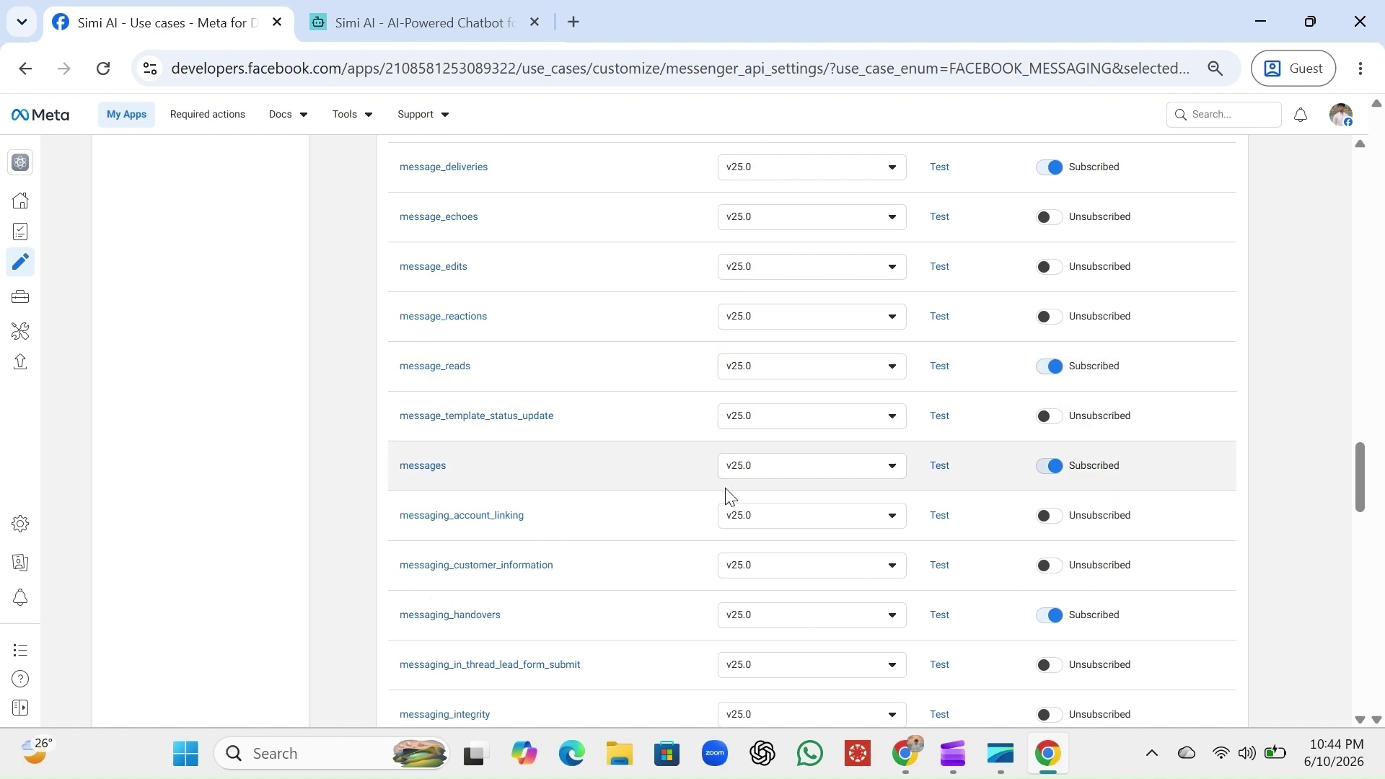
scroll(1032, 449, "down", 3)
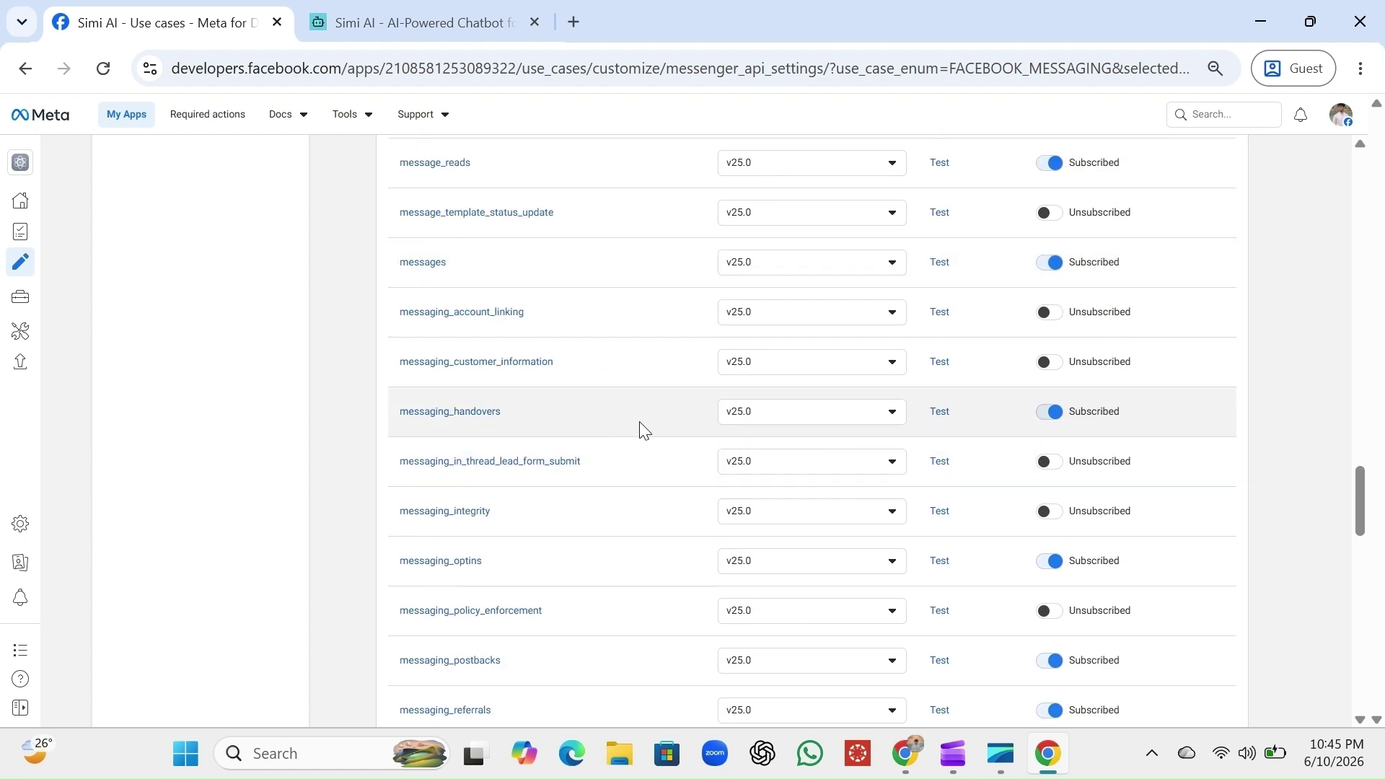
scroll(977, 549, "down", 2)
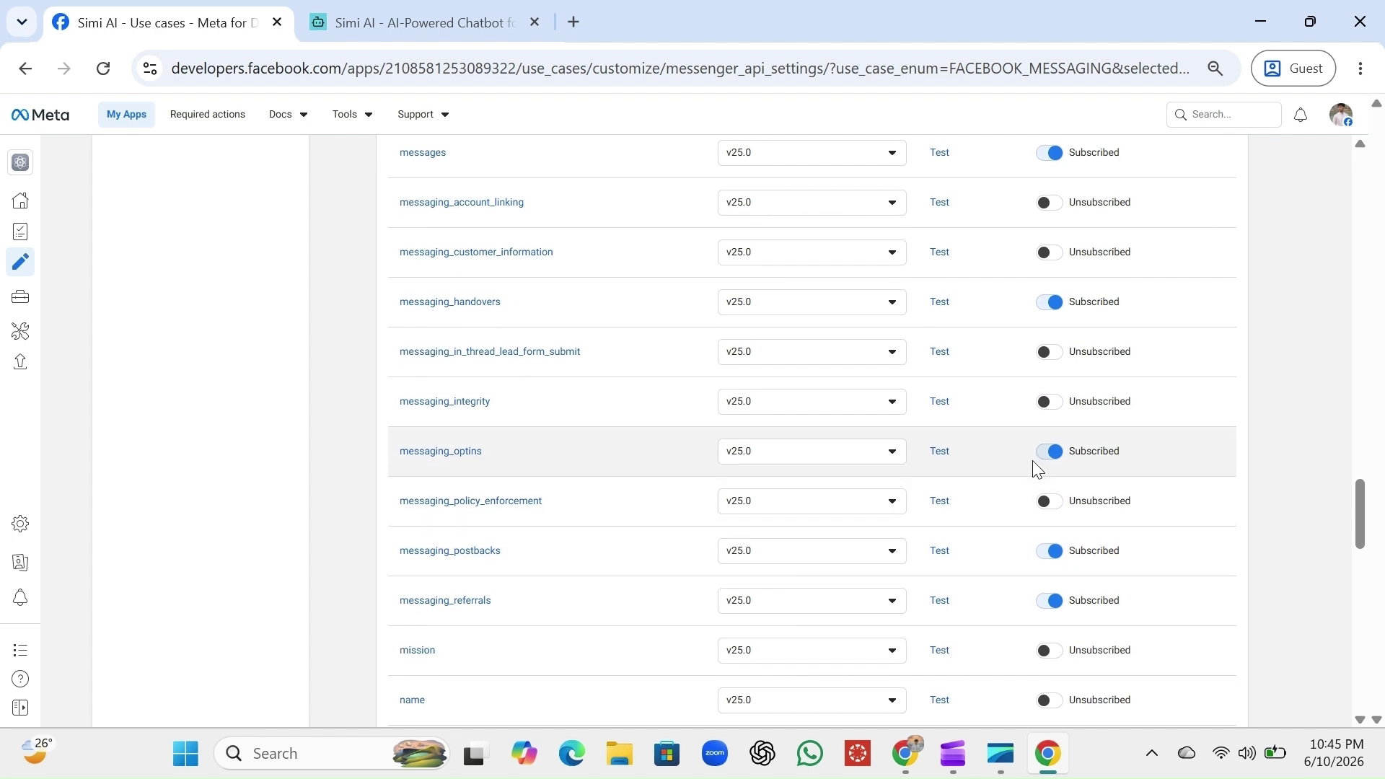
scroll(1035, 465, "down", 2)
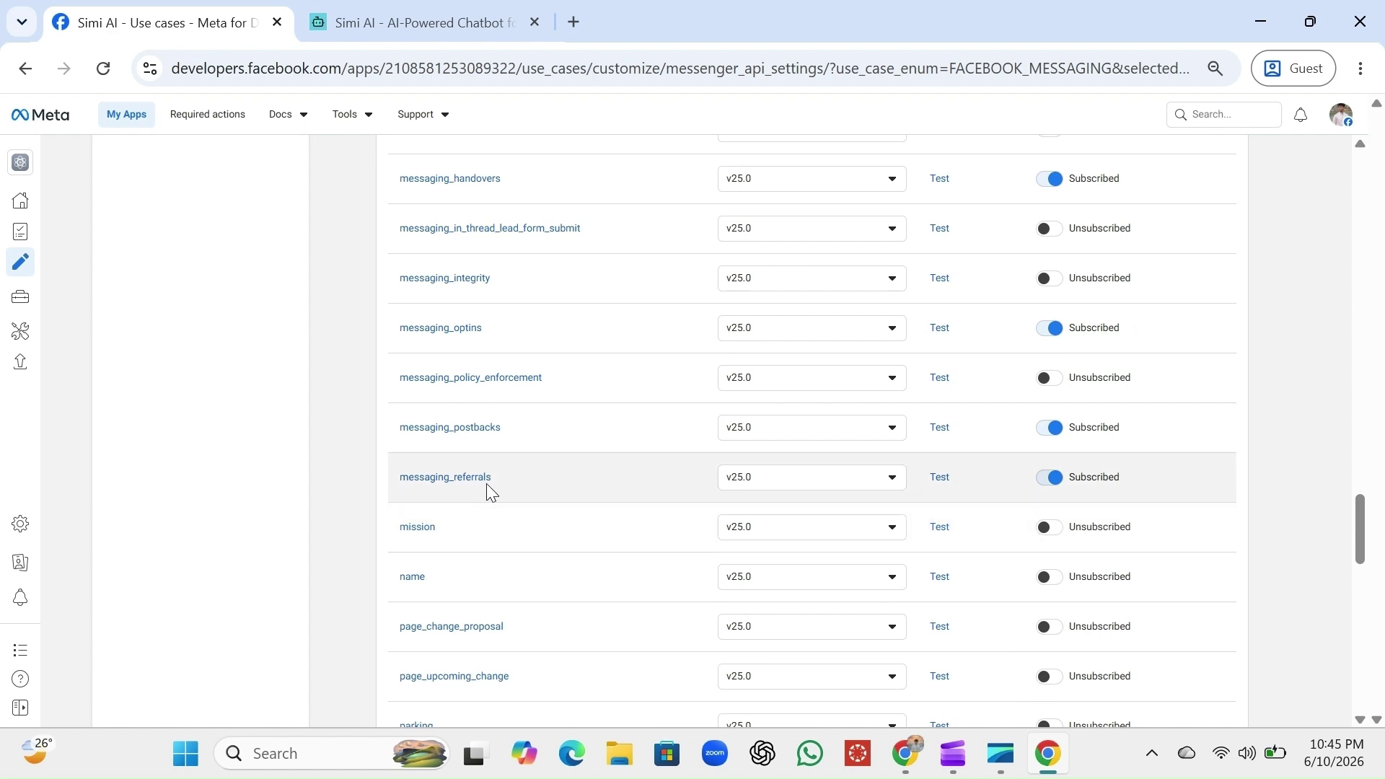
scroll(1002, 469, "down", 10)
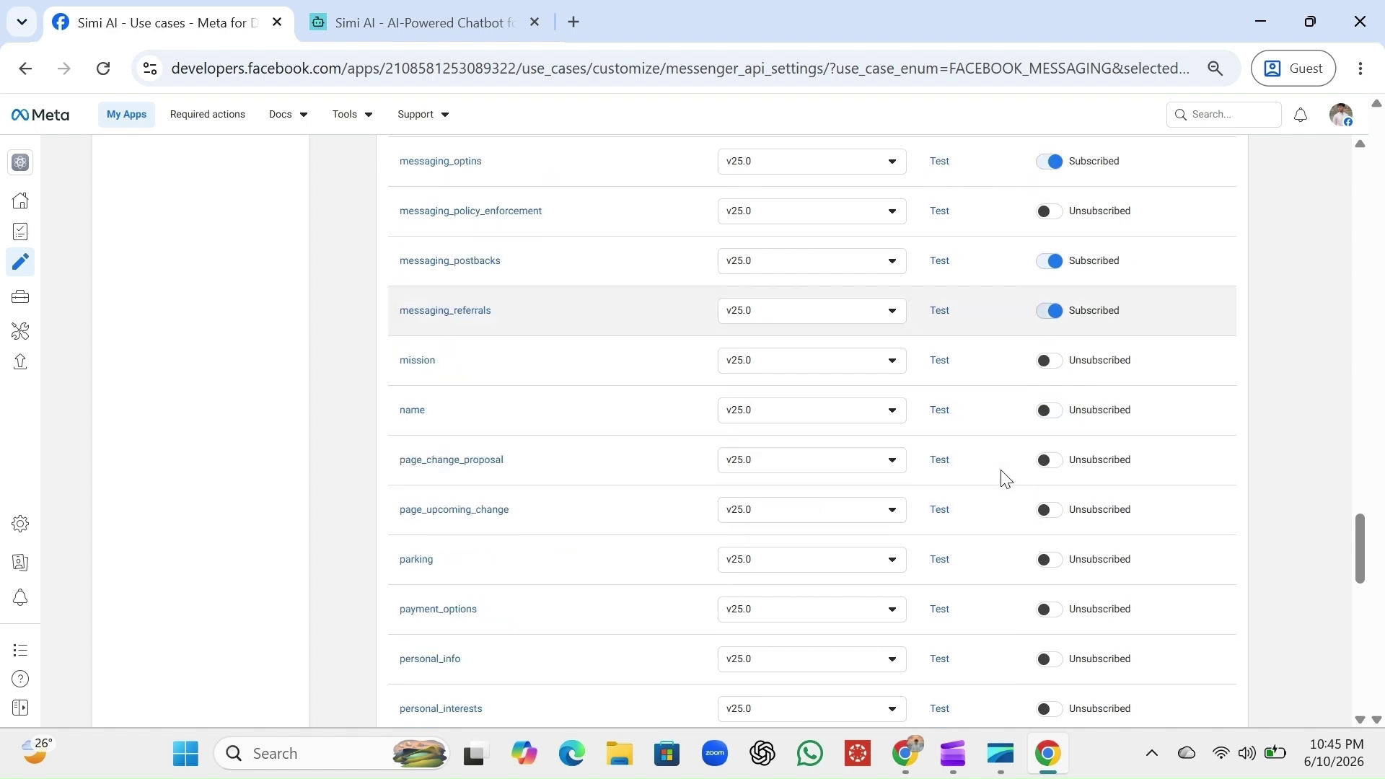
scroll(1003, 472, "down", 7)
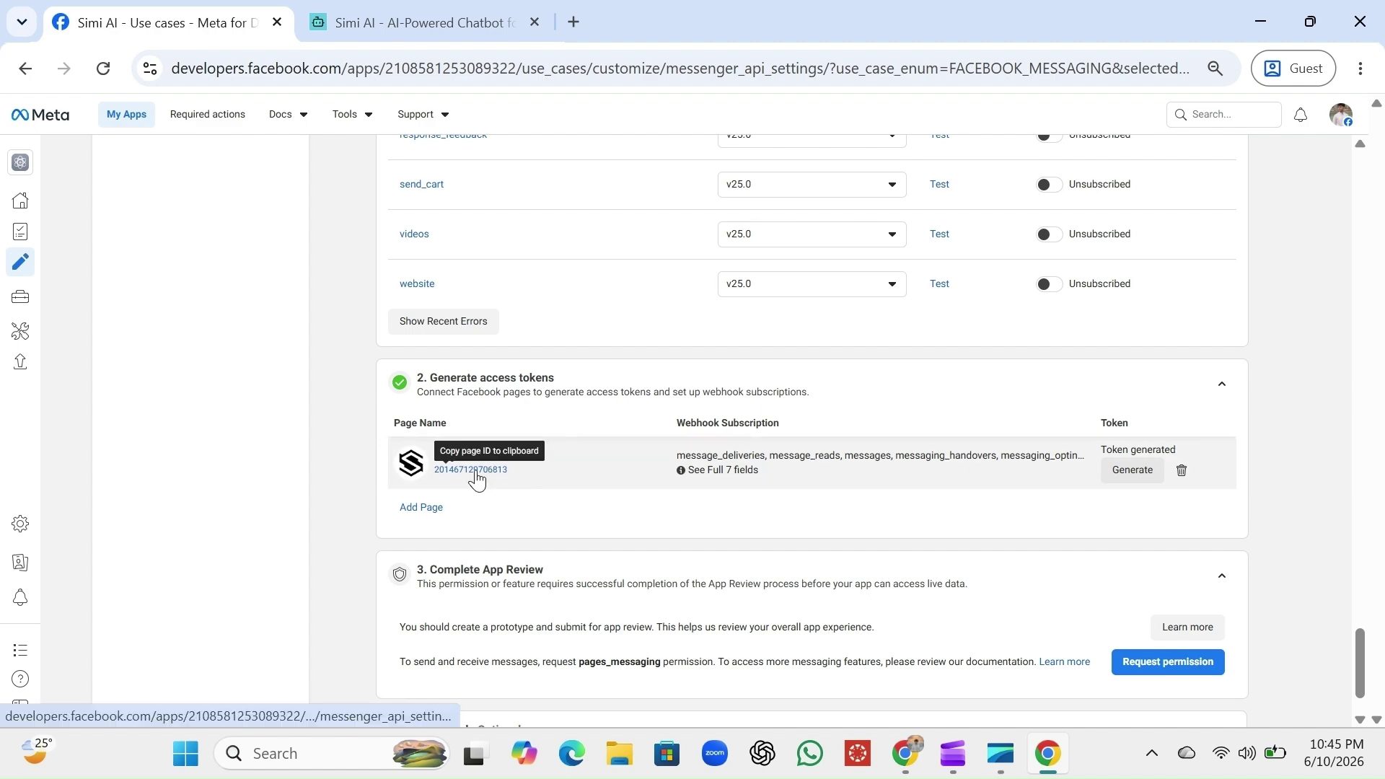
Compare the Sorgo page ID in Simi AI settings against Meta's Messenger setup page
left_click(452, 24)
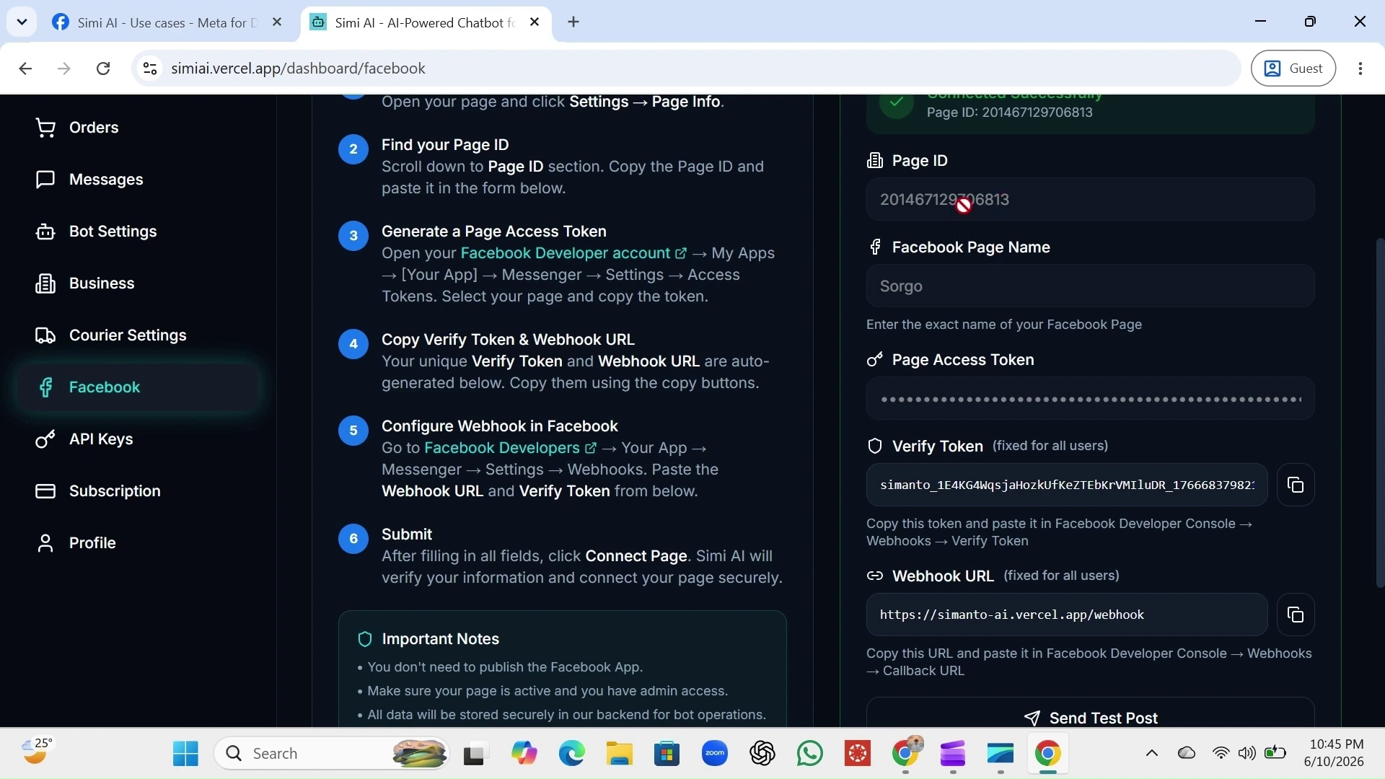
left_click(207, 11)
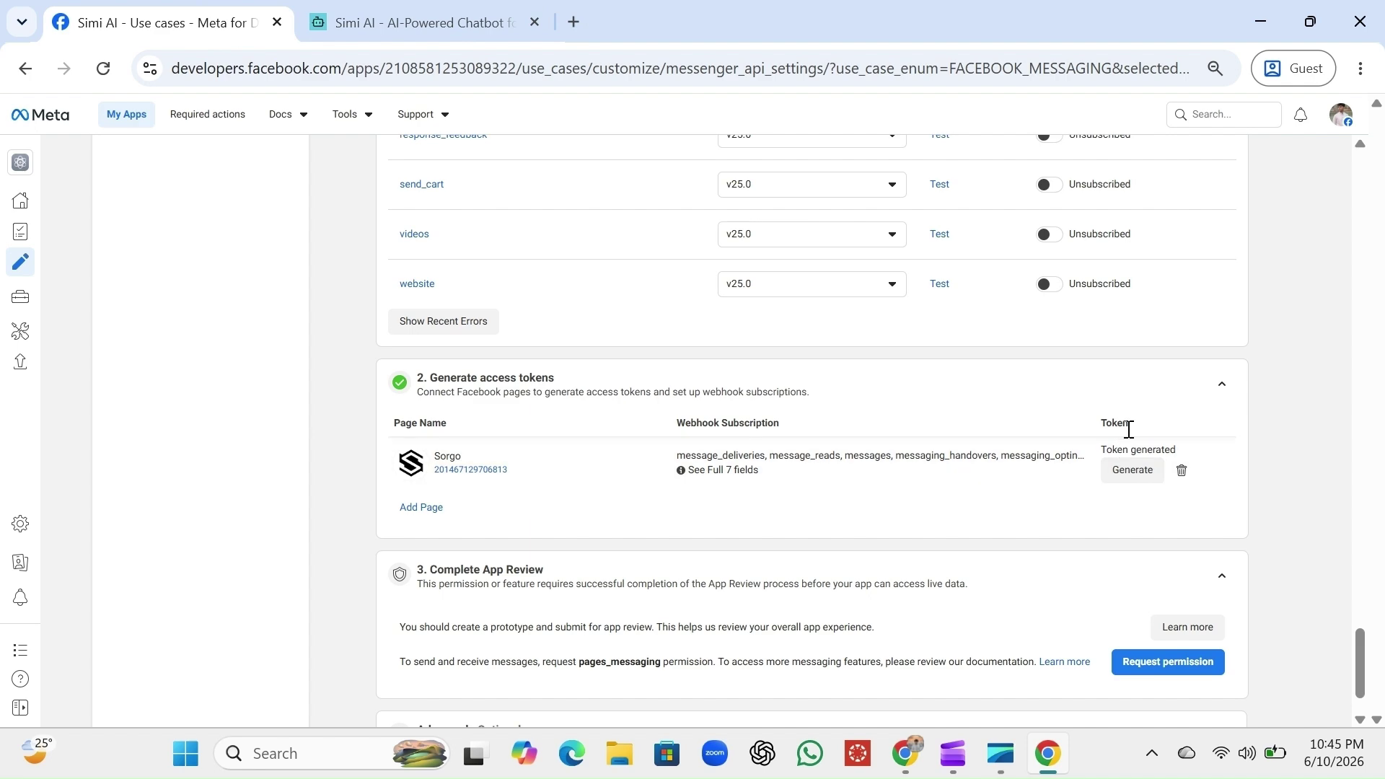
left_click(472, 20)
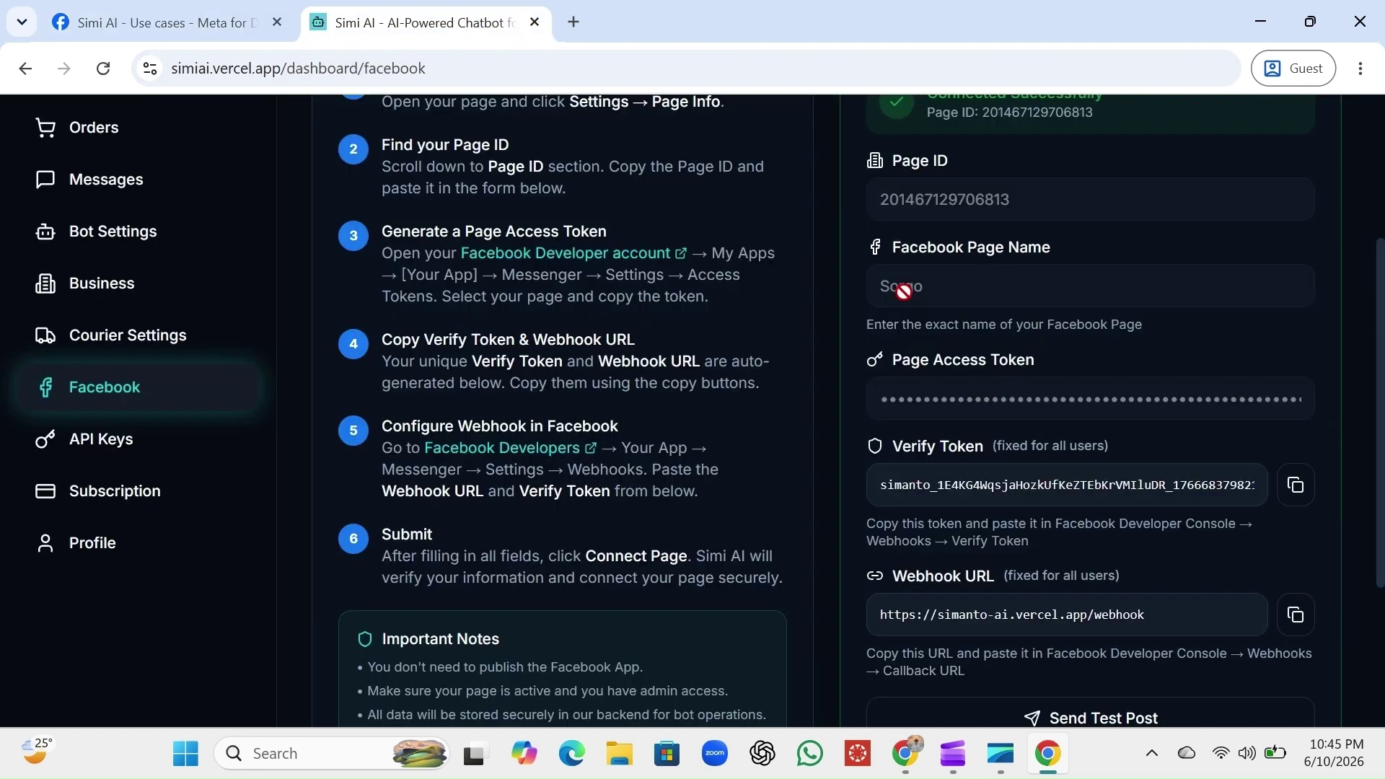
left_click(215, 9)
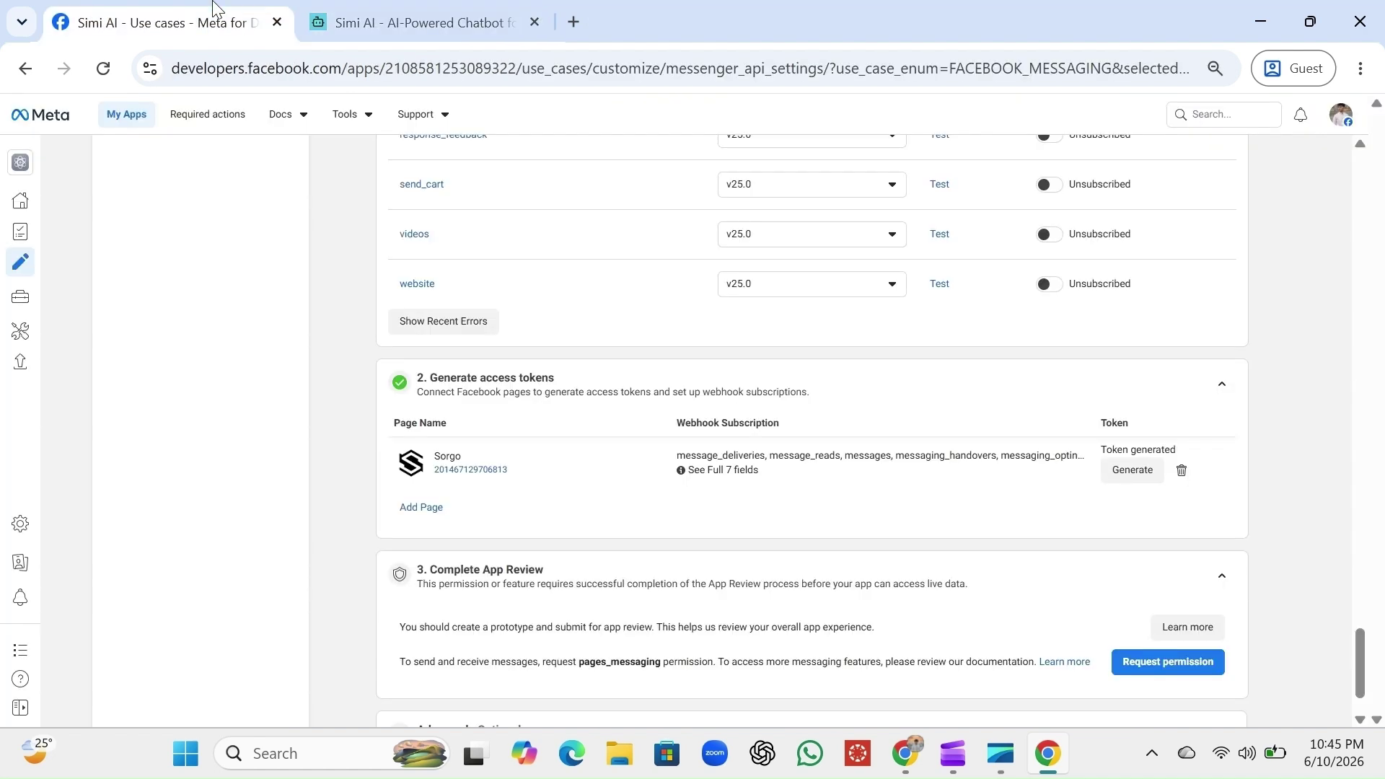
scroll(903, 483, "up", 15)
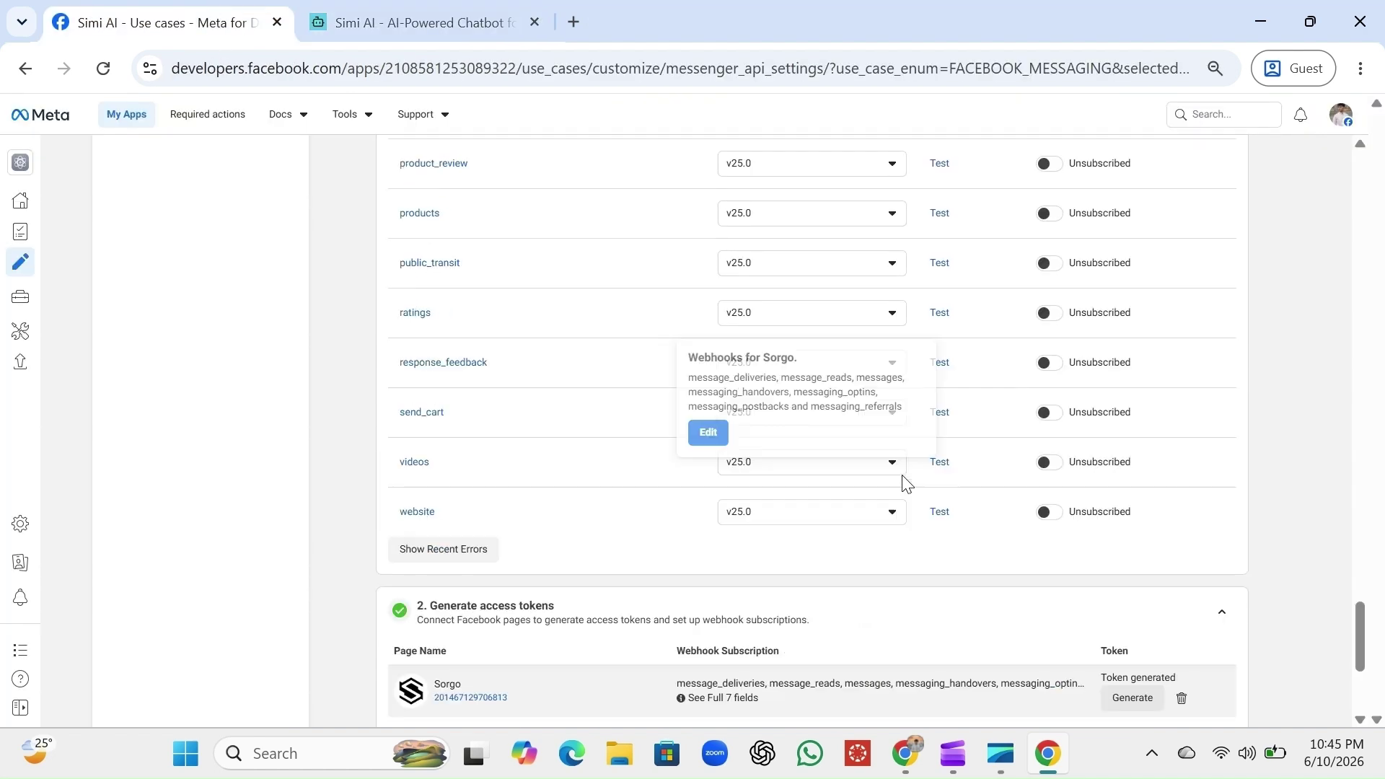
scroll(903, 483, "up", 20)
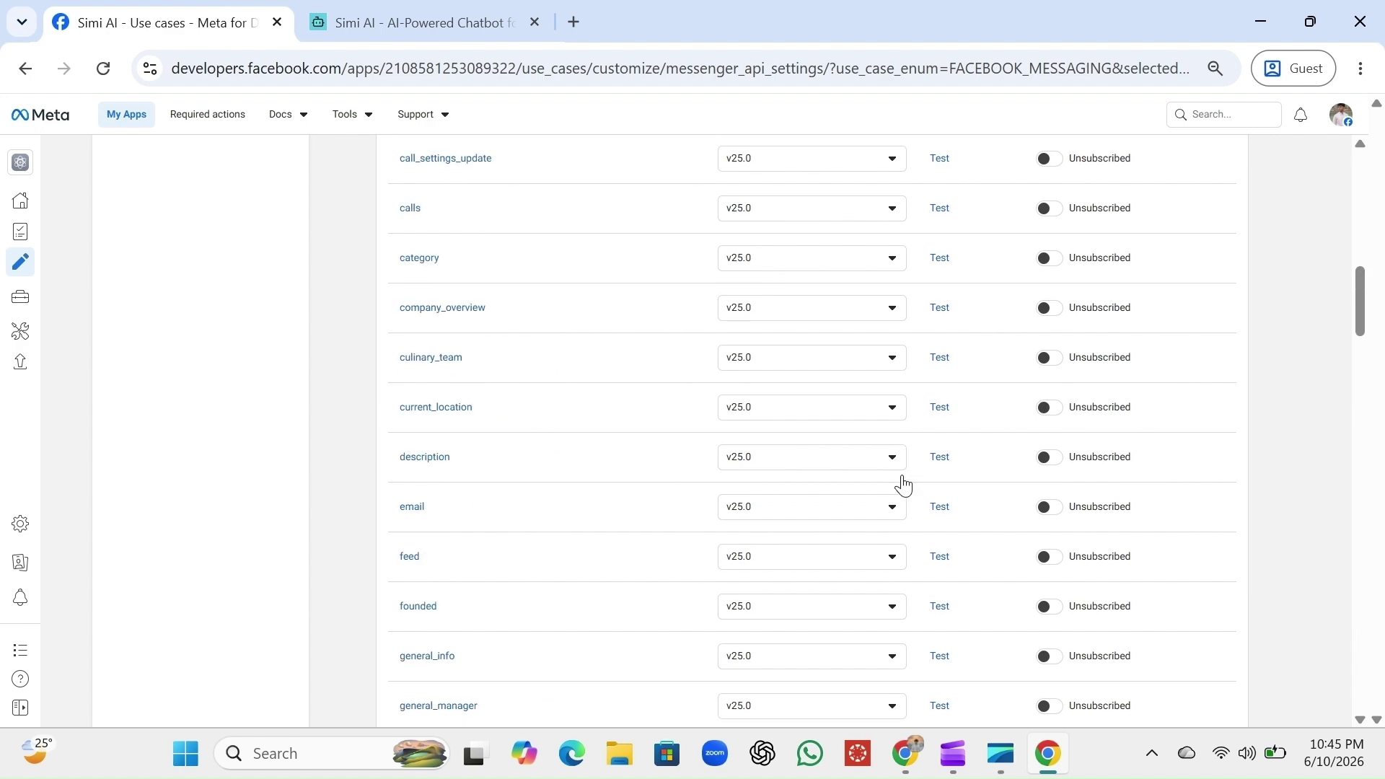
Collapse Configure webhooks and go to the app's Dashboard, briefly checking the app list
left_click(1221, 444)
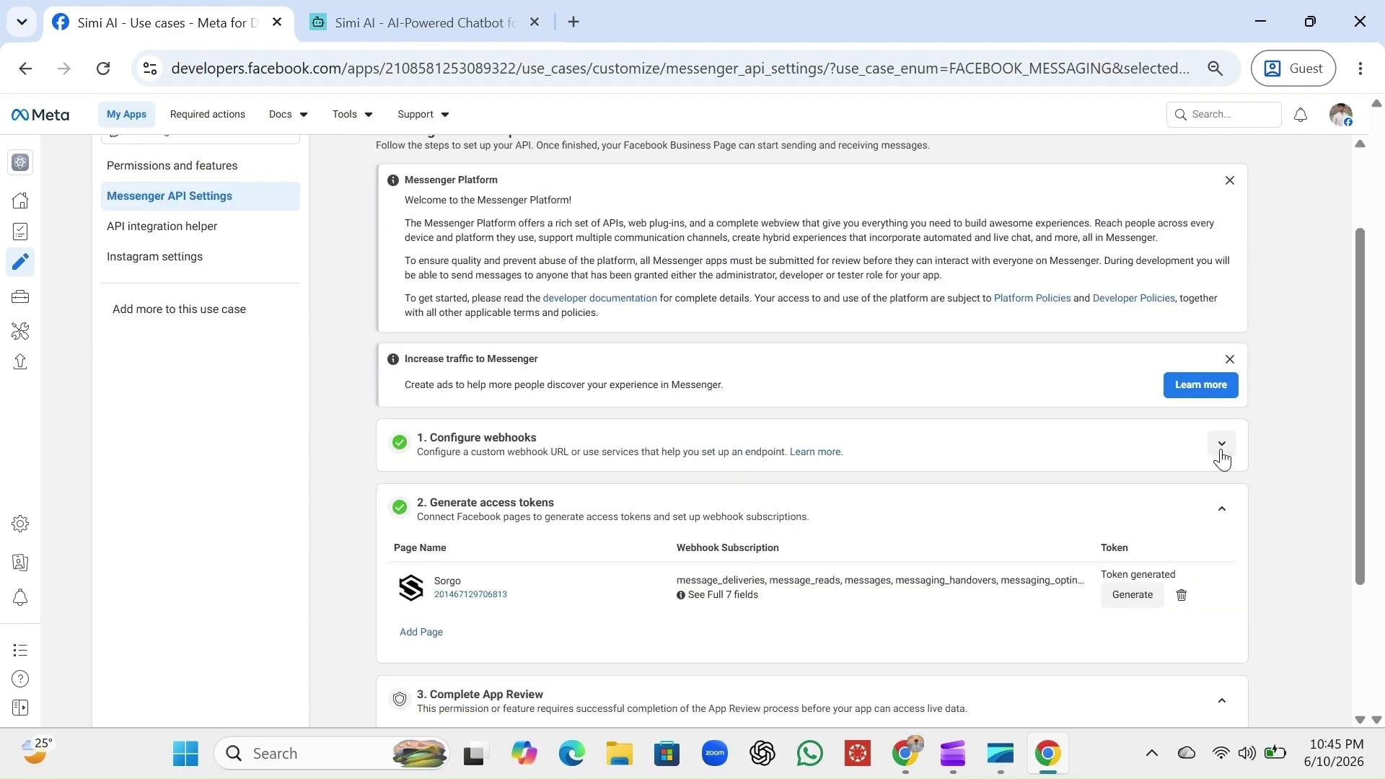
scroll(661, 510, "up", 1)
scroll(661, 511, "up", 1)
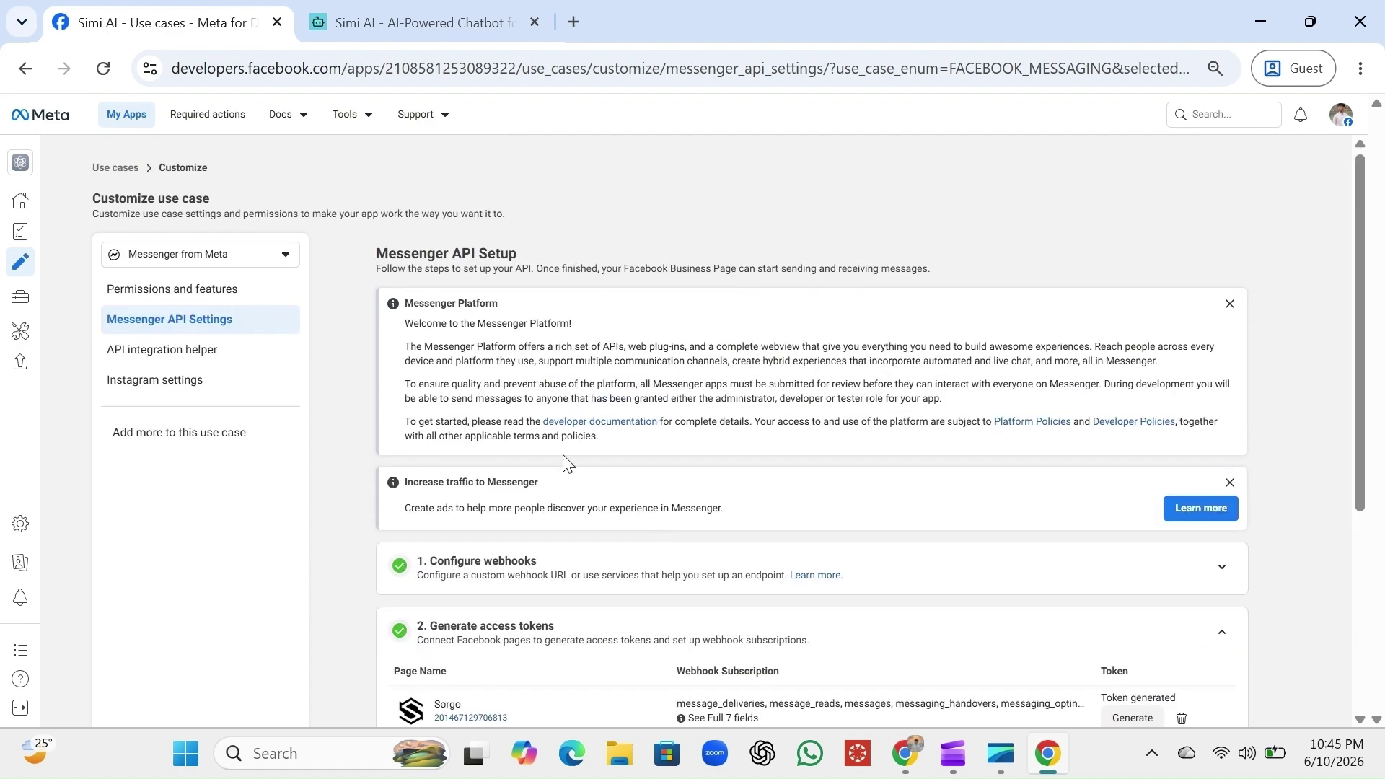
left_click(21, 202)
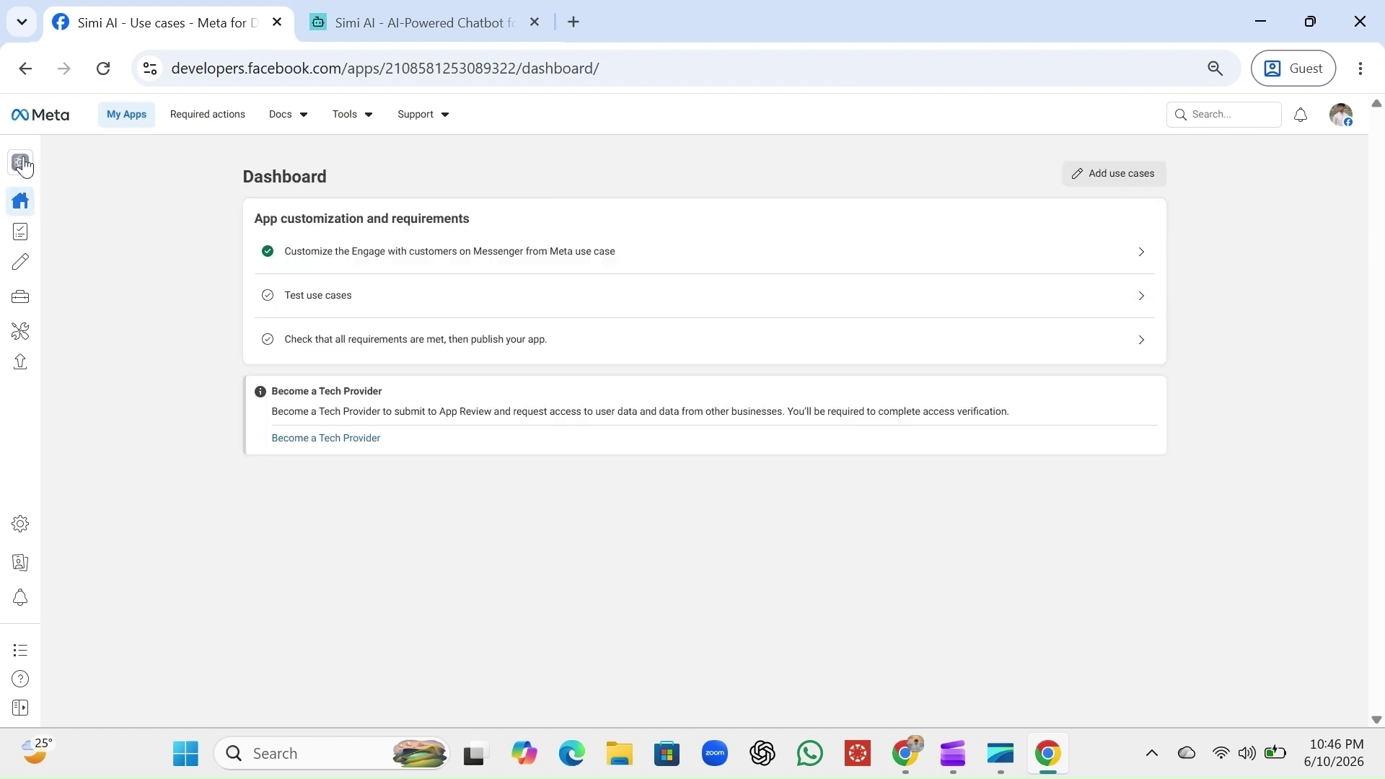
left_click(22, 163)
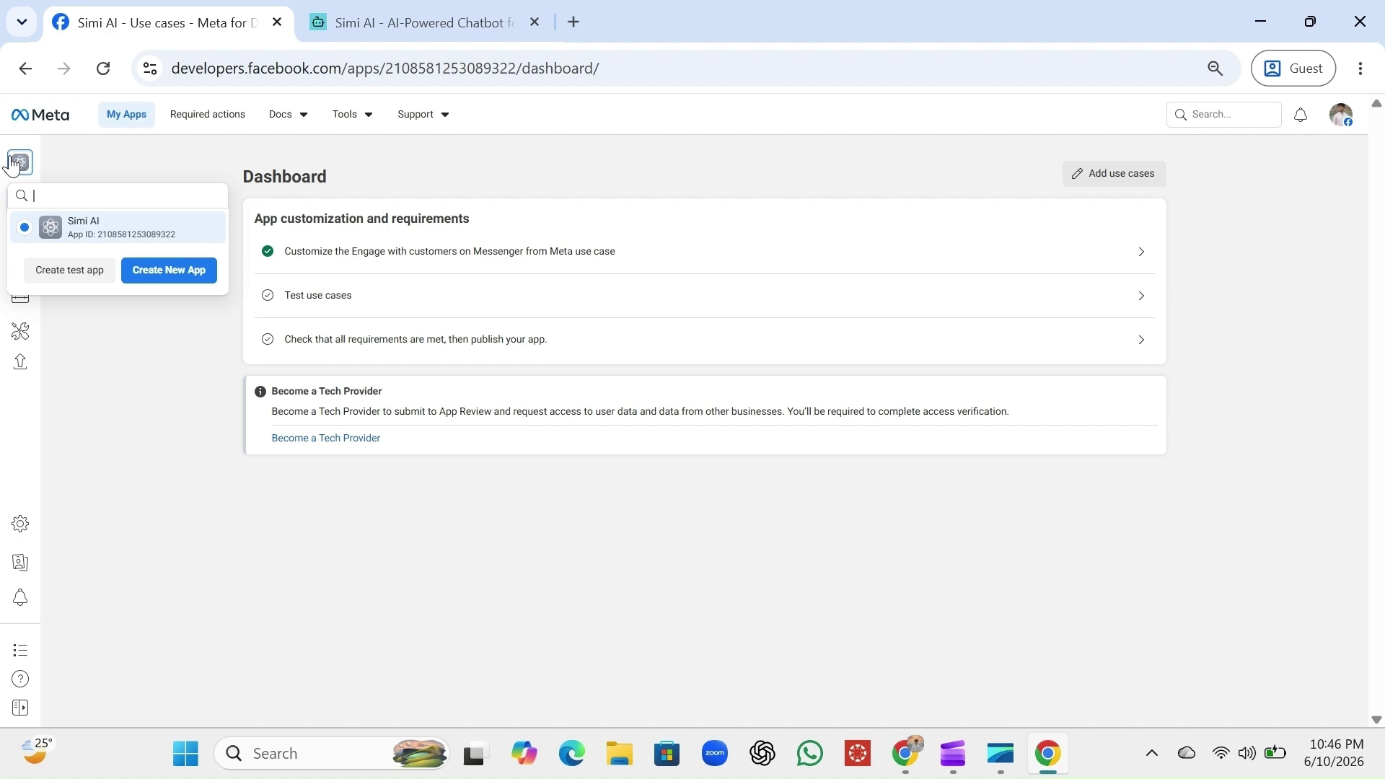
left_click(160, 162)
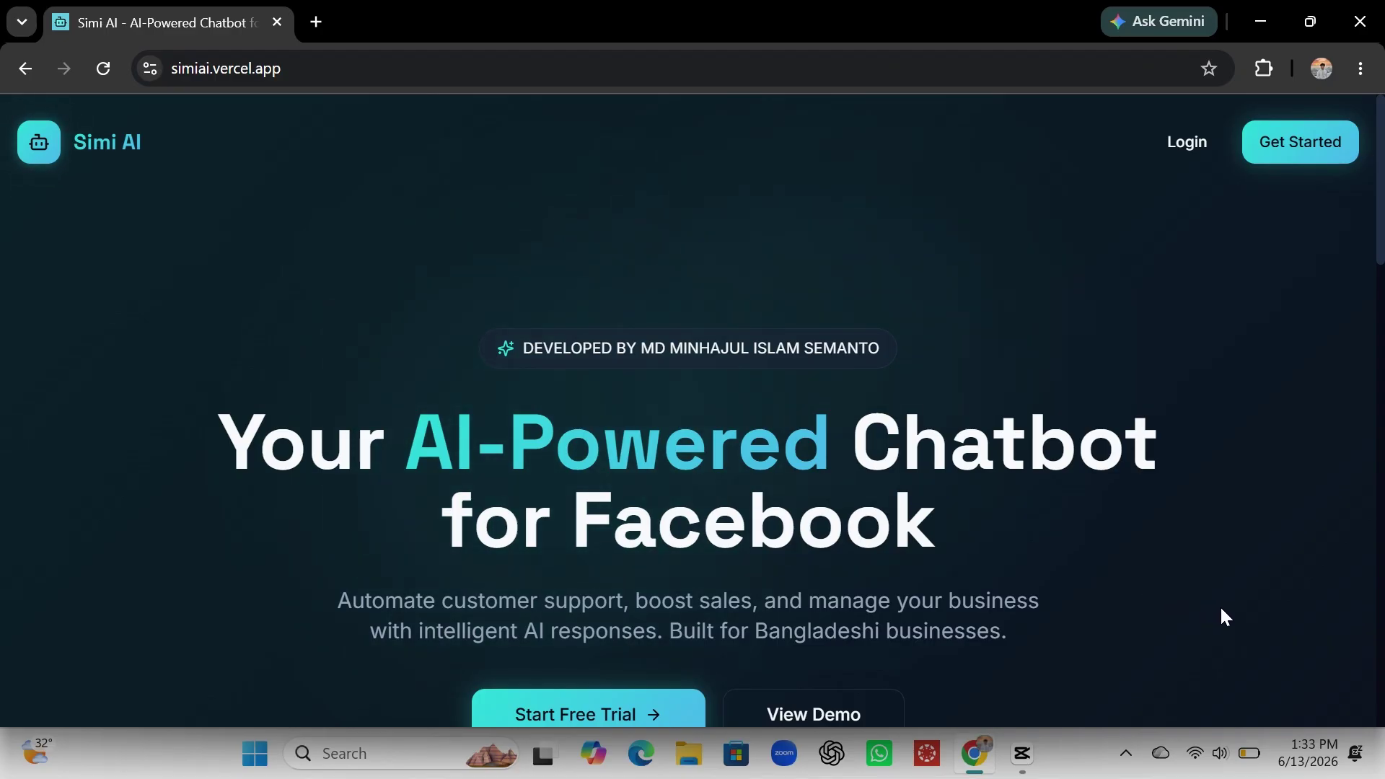
scroll(1224, 617, "down", 2)
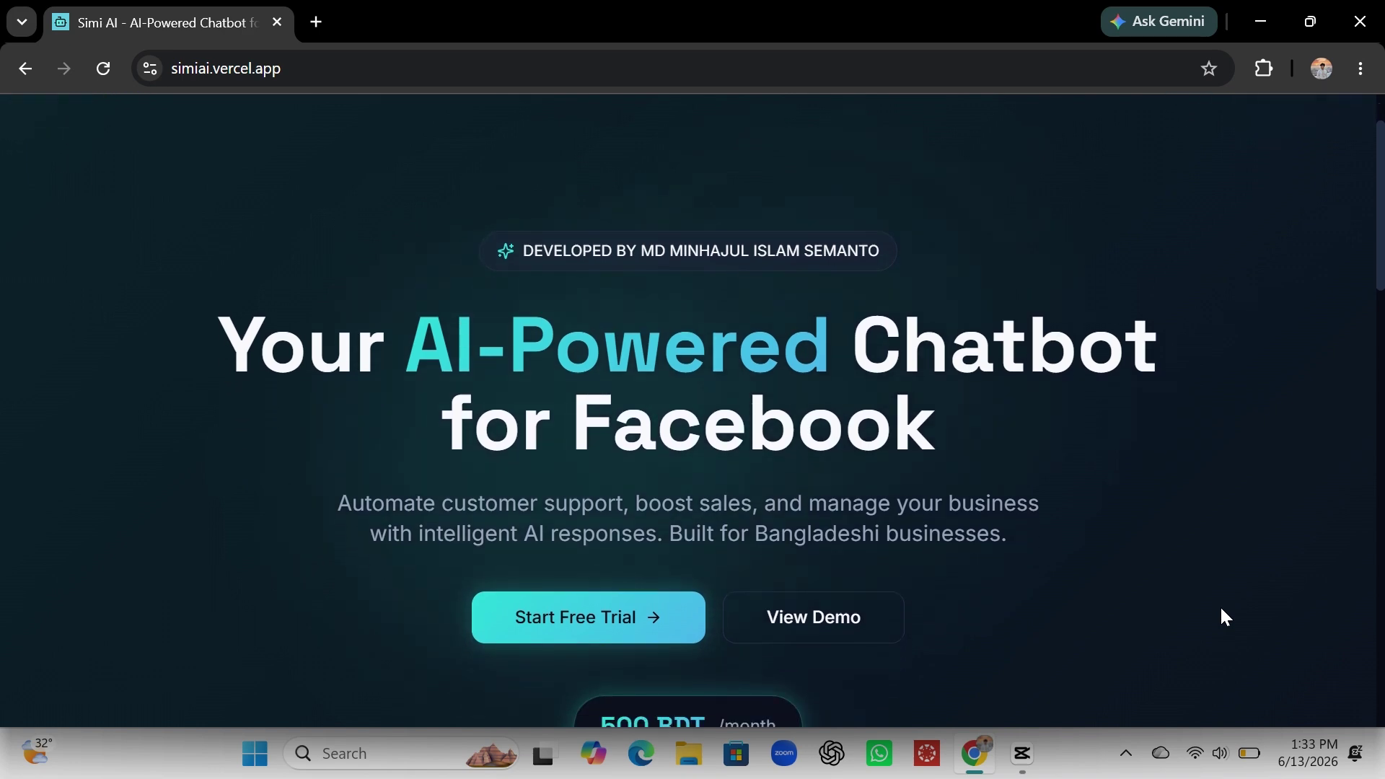
scroll(1225, 617, "down", 2)
scroll(1225, 617, "down", 1)
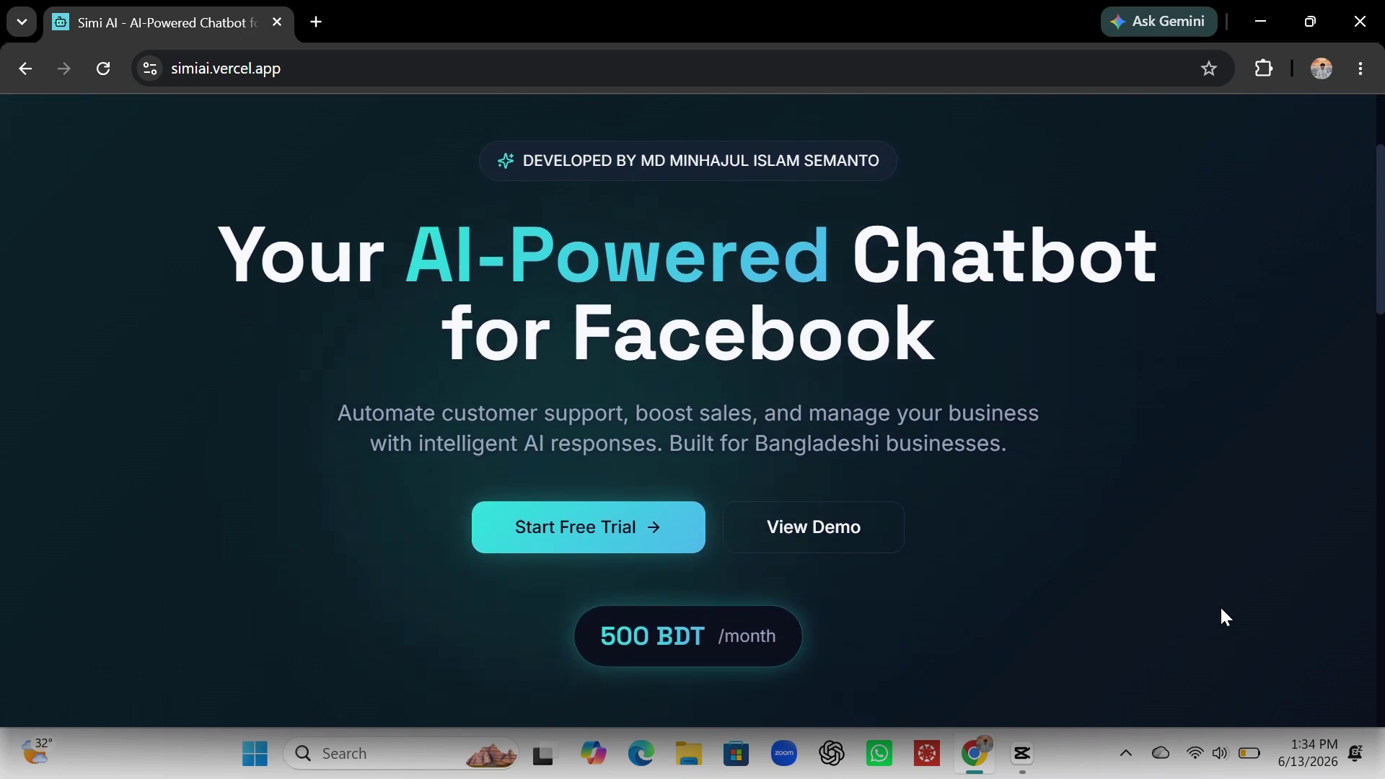